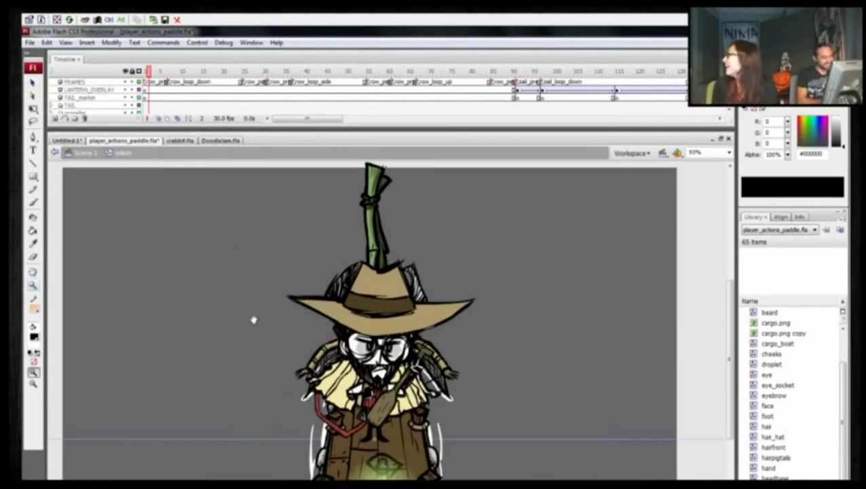
{"action": "left_click_drag", "start_coordinate": [238, 310], "coordinate": [235, 308]}
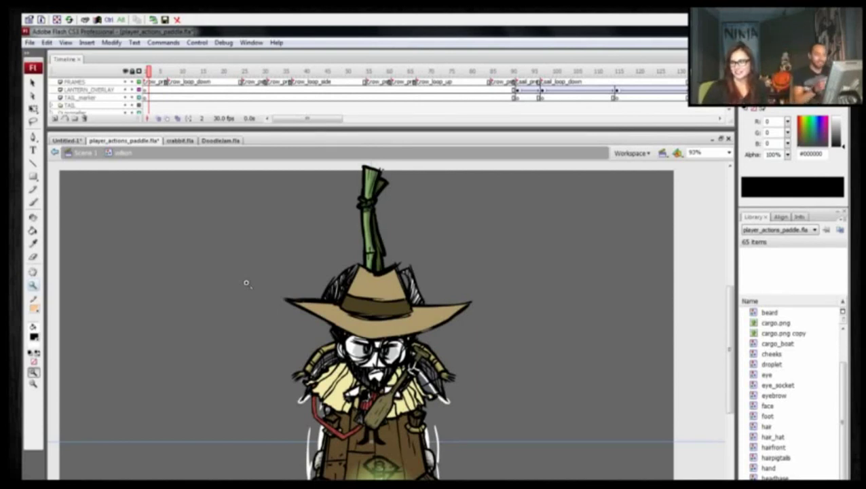
{"action": "key", "text": "v"}
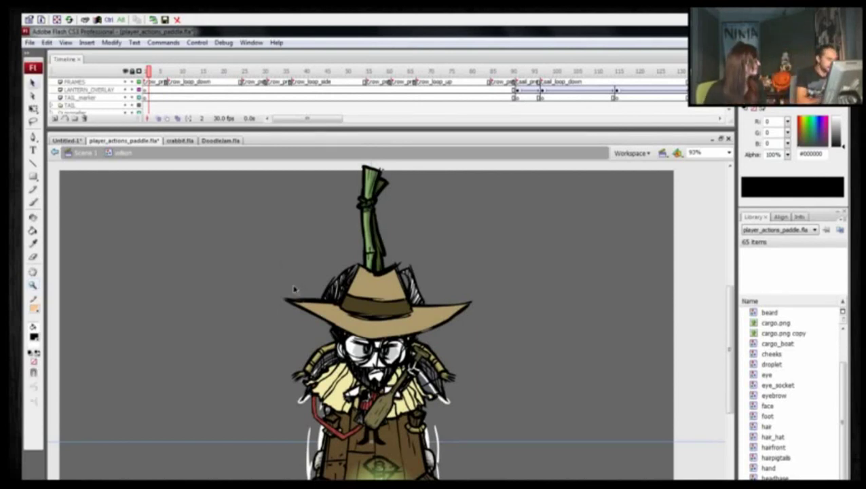
{"action": "left_click_drag", "start_coordinate": [260, 282], "coordinate": [264, 247]}
{"action": "left_click_drag", "start_coordinate": [269, 314], "coordinate": [285, 305]}
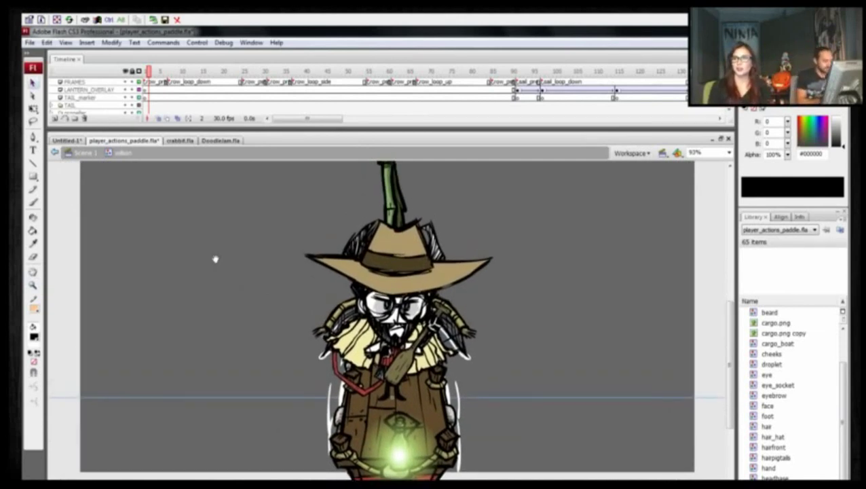
{"action": "left_click_drag", "start_coordinate": [215, 259], "coordinate": [202, 284]}
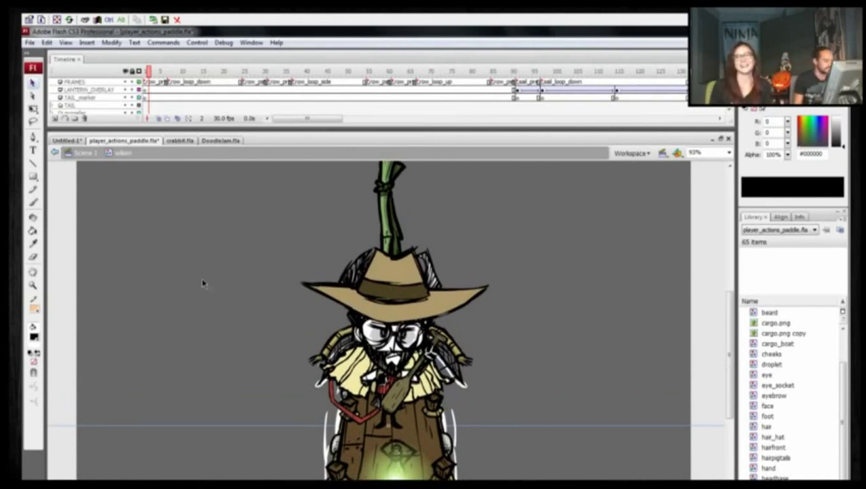
{"action": "left_click_drag", "start_coordinate": [244, 277], "coordinate": [238, 262]}
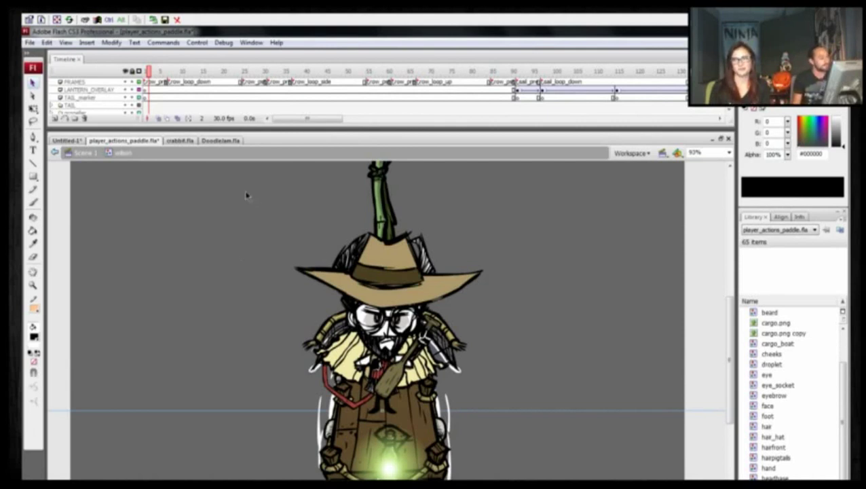
{"action": "key", "text": "ctrl+minus"}
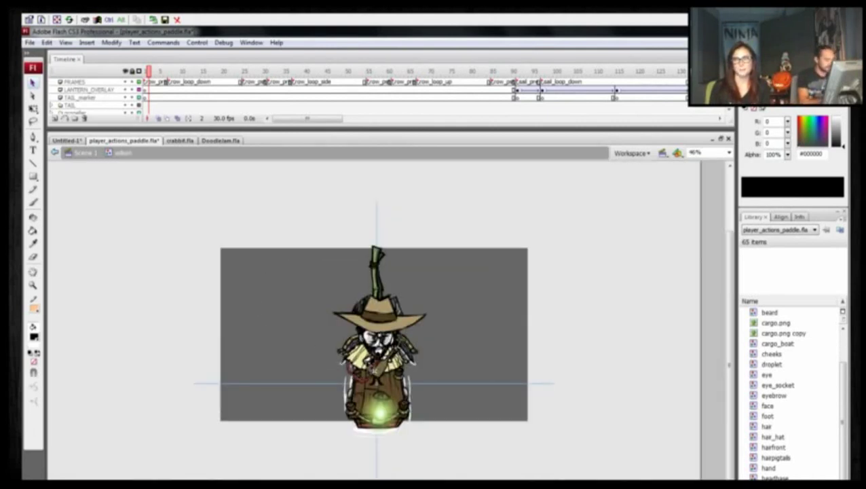
{"action": "double_click", "coordinate": [367, 365]}
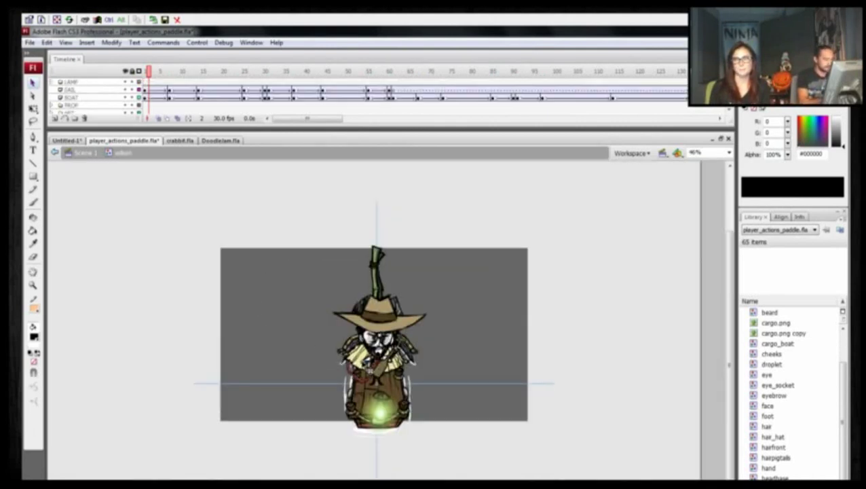
{"action": "double_click", "coordinate": [209, 258]}
Step: Enlarge the timeline to show more layers and move the playhead to frame 1
{"action": "left_click_drag", "start_coordinate": [157, 127], "coordinate": [156, 285]}
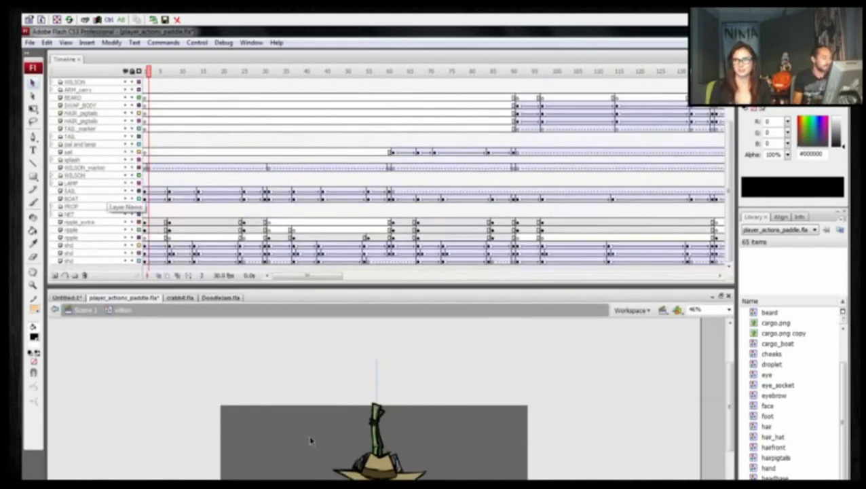
{"action": "left_click_drag", "start_coordinate": [294, 399], "coordinate": [275, 336]}
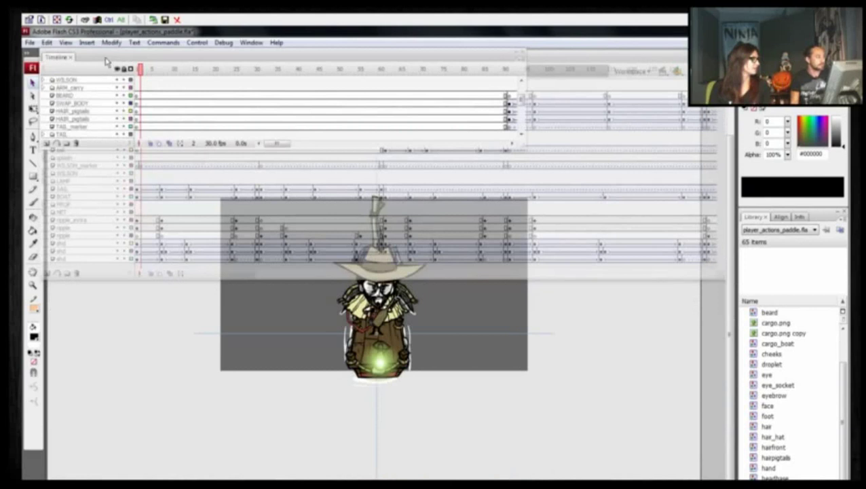
{"action": "left_click_drag", "start_coordinate": [105, 62], "coordinate": [145, 63]}
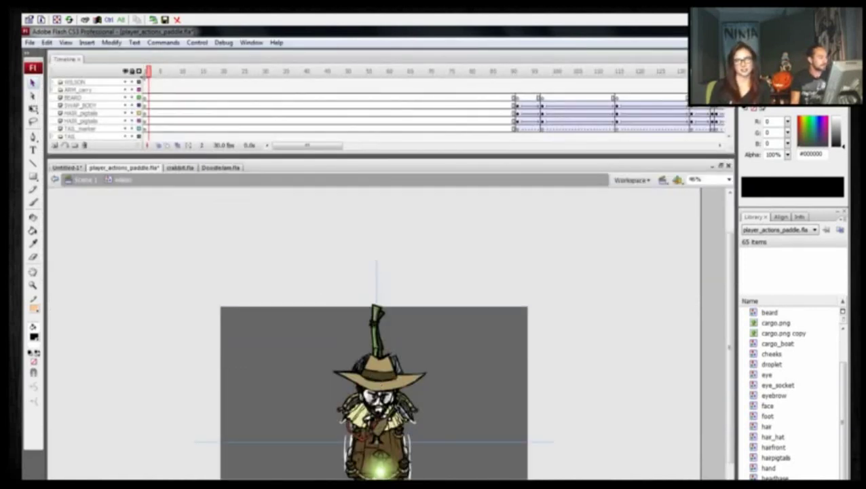
{"action": "left_click", "coordinate": [145, 73]}
{"action": "left_click", "coordinate": [377, 373]}
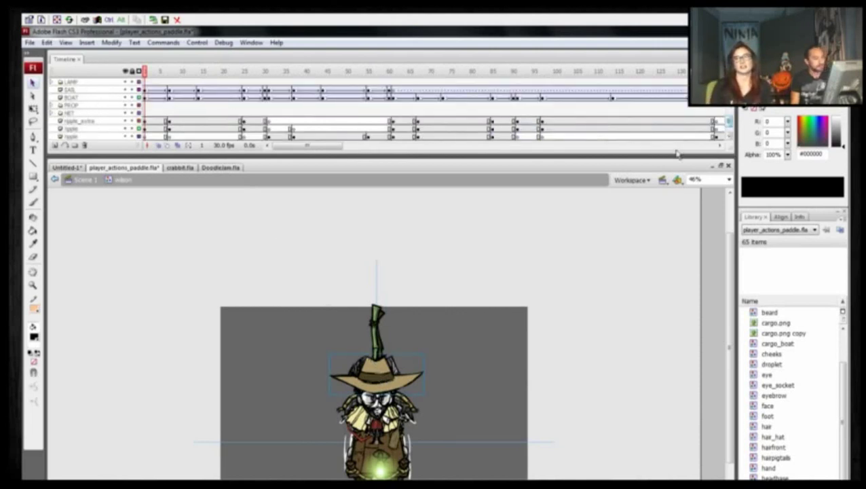
{"action": "left_click_drag", "start_coordinate": [677, 156], "coordinate": [677, 231]}
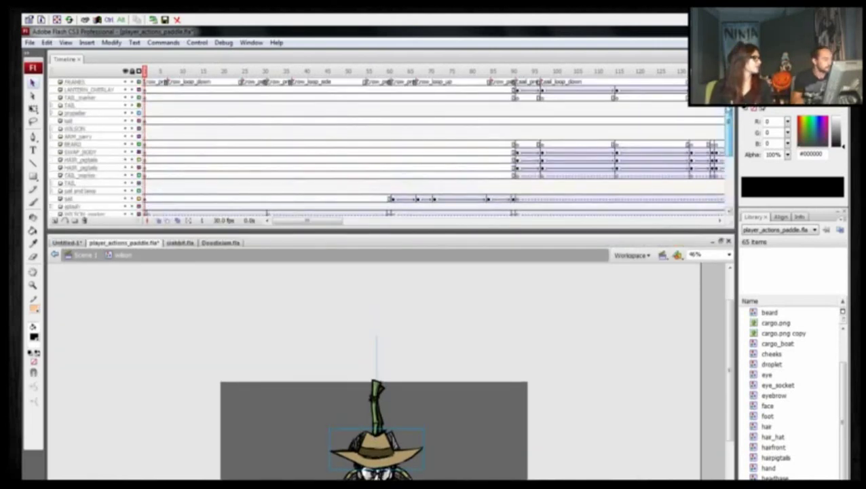
Step: Hide the SAIL layer and the PROP and NET layer folders of the boat character
{"action": "left_click_drag", "start_coordinate": [311, 420], "coordinate": [311, 369]}
{"action": "left_click_drag", "start_coordinate": [296, 315], "coordinate": [451, 469]}
{"action": "left_click_drag", "start_coordinate": [223, 316], "coordinate": [212, 300]}
{"action": "key", "text": "v"}
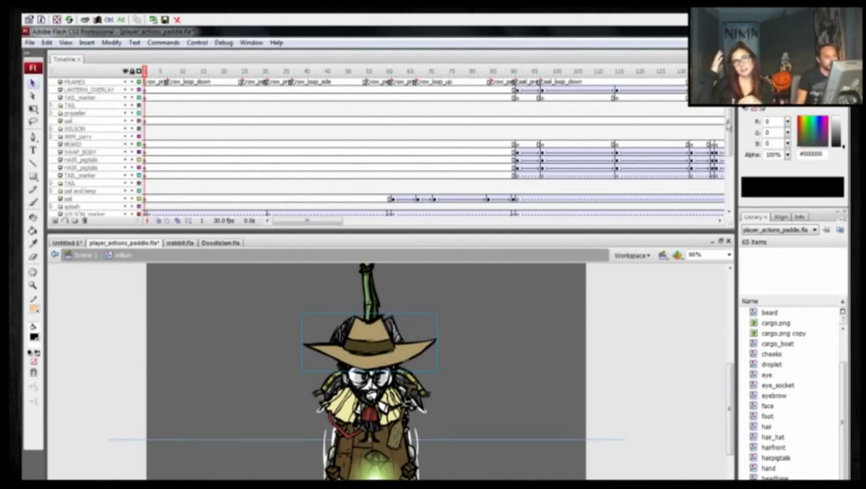
{"action": "left_click_drag", "start_coordinate": [728, 125], "coordinate": [732, 150]}
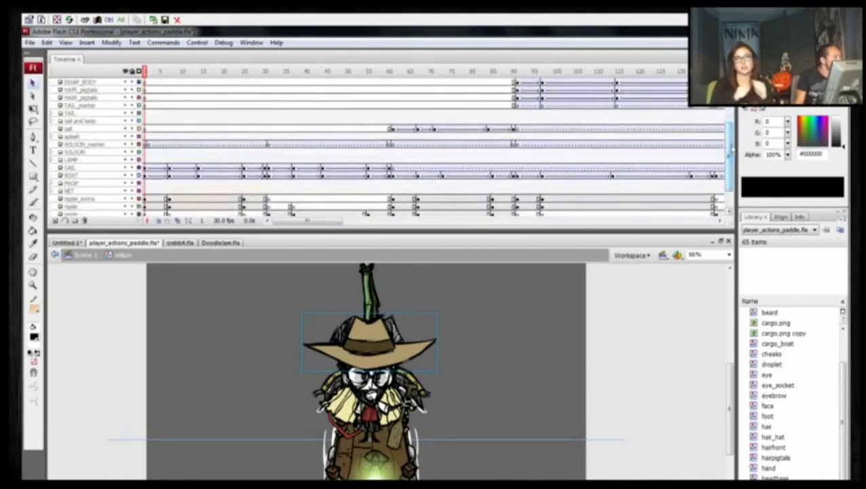
{"action": "left_click", "coordinate": [125, 153]}
{"action": "left_click", "coordinate": [125, 153]}
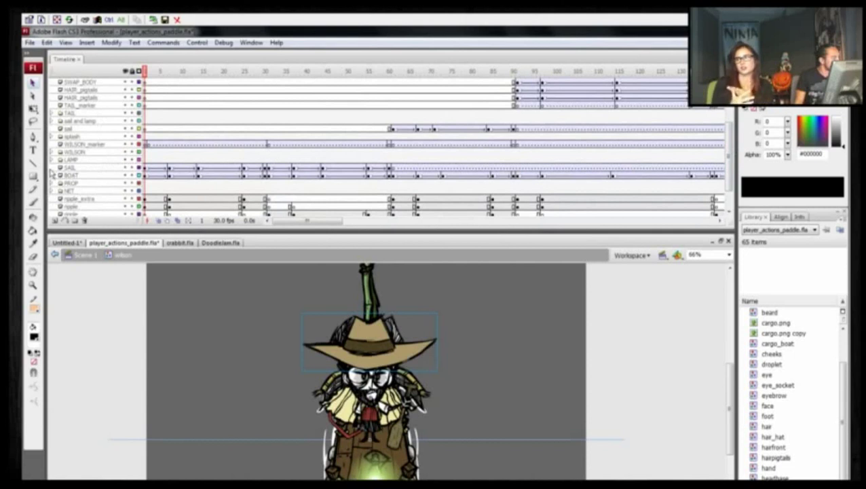
{"action": "left_click", "coordinate": [125, 167]}
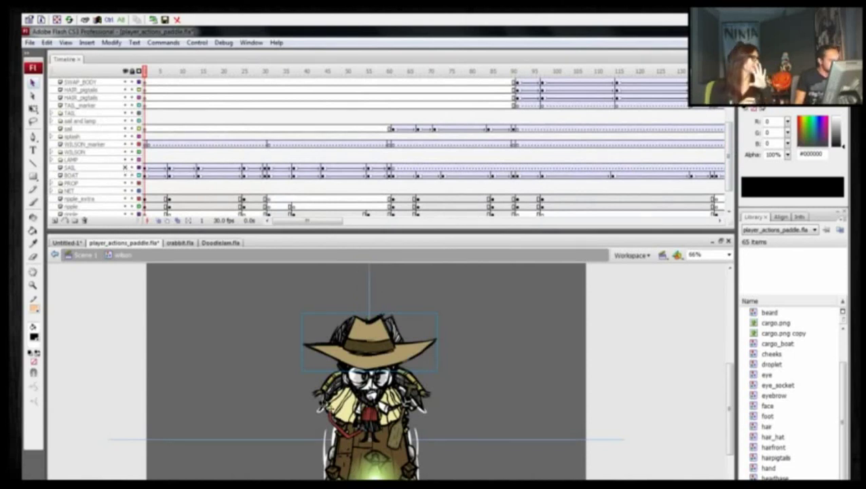
{"action": "left_click", "coordinate": [321, 391]}
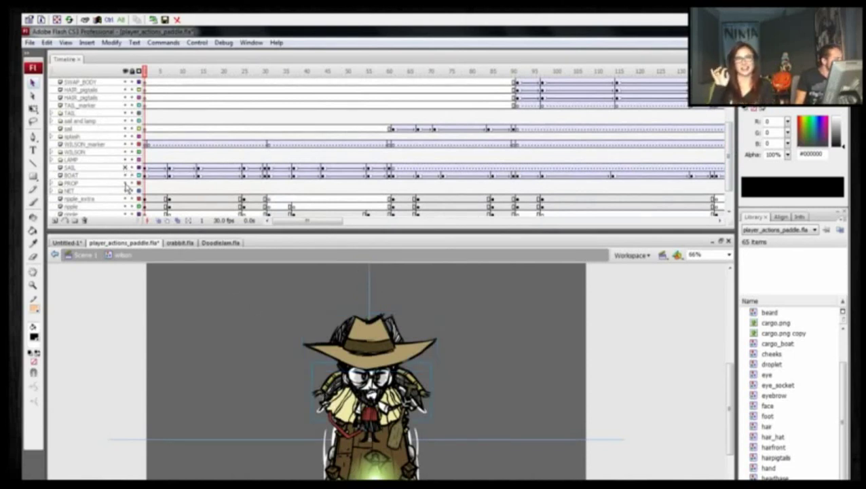
{"action": "left_click", "coordinate": [125, 183]}
{"action": "left_click", "coordinate": [125, 191]}
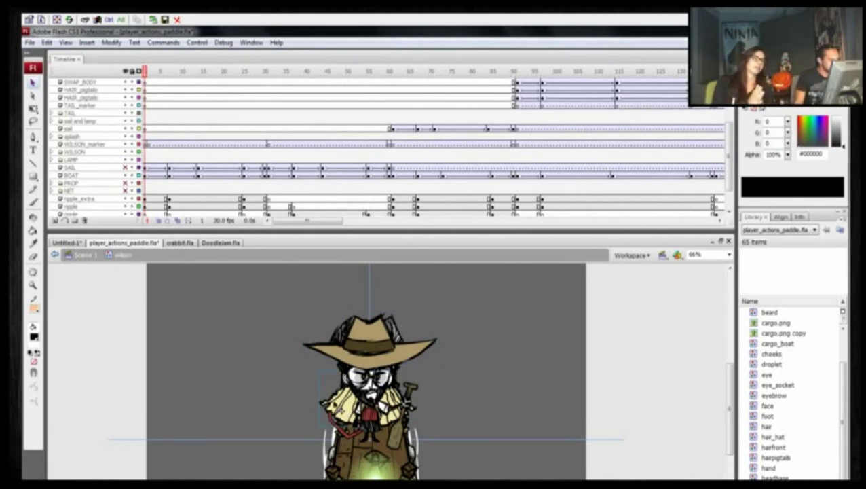
Step: Expand the WILSON layer folder and hide its HAT, SWAP_FACE and BEARD layers
{"action": "left_click", "coordinate": [52, 152]}
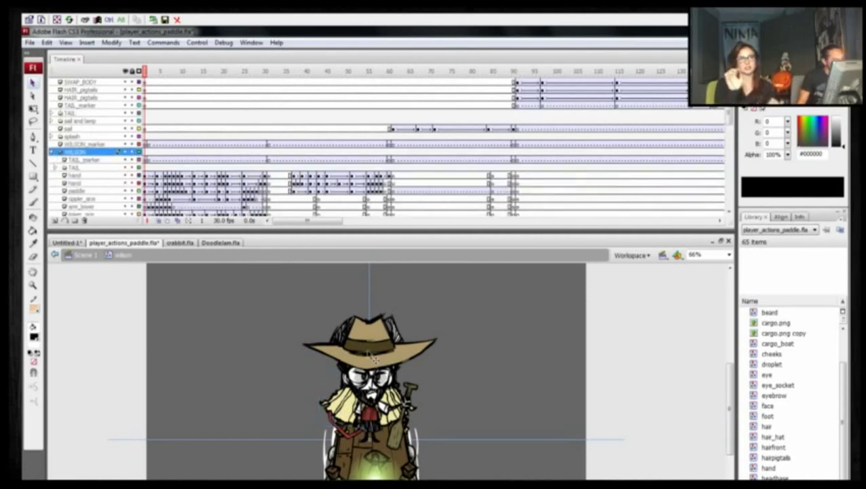
{"action": "left_click", "coordinate": [367, 347]}
{"action": "left_click", "coordinate": [125, 82]}
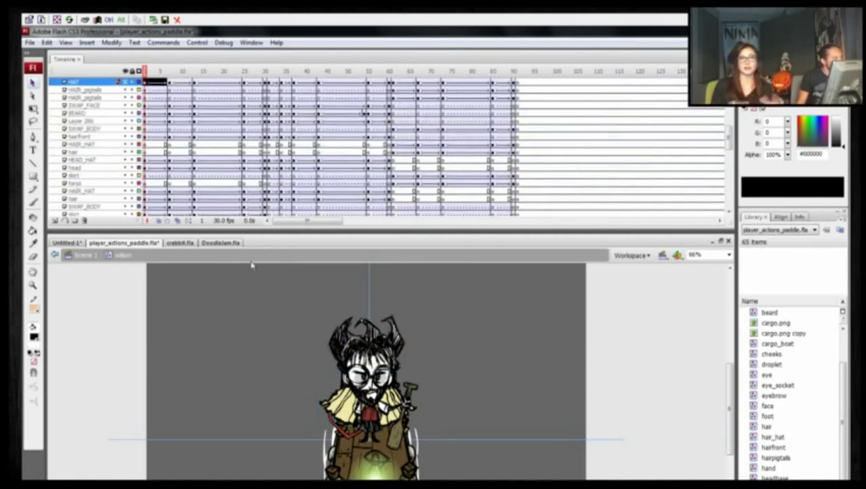
{"action": "left_click", "coordinate": [359, 390]}
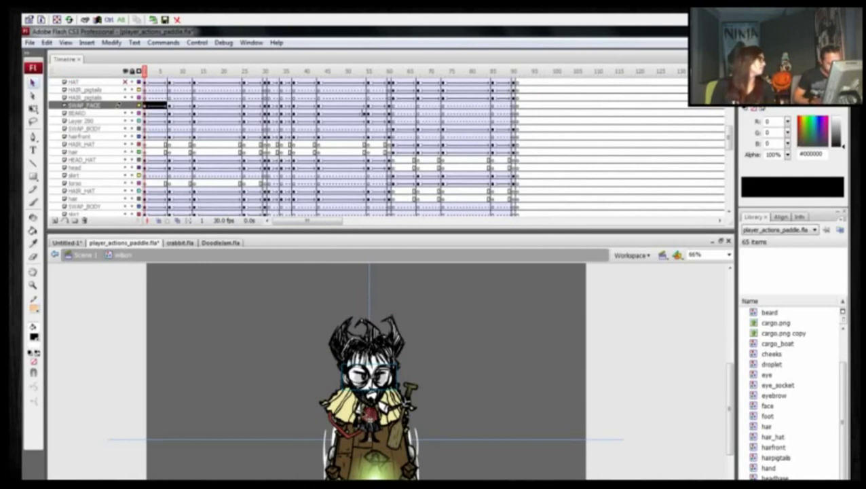
{"action": "left_click", "coordinate": [365, 398], "text": "shift"}
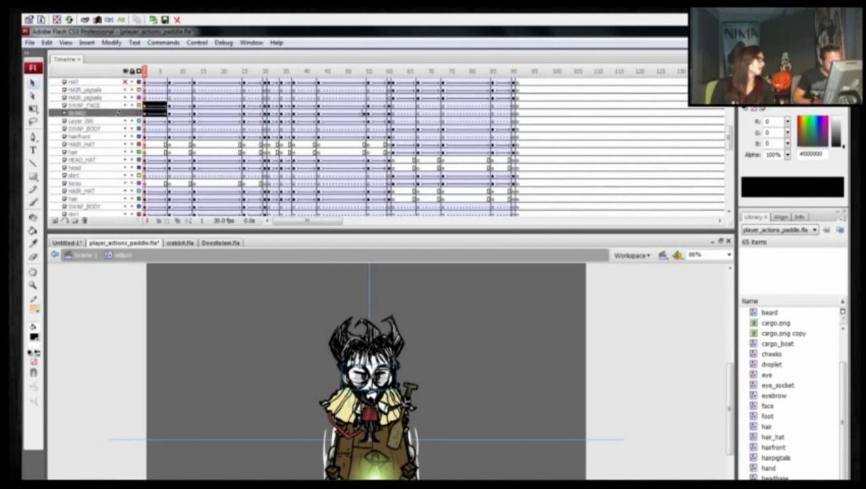
{"action": "left_click_drag", "start_coordinate": [125, 106], "coordinate": [126, 114]}
{"action": "left_click", "coordinate": [125, 112]}
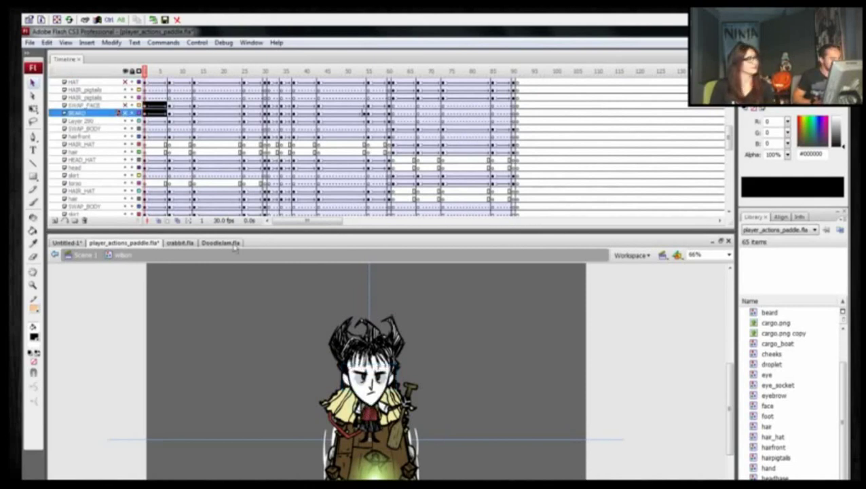
{"action": "left_click", "coordinate": [199, 300]}
Step: Toggle the SWAP_FACE layer's visibility repeatedly to compare the face with and without the overlay, leaving it hidden
{"action": "left_click", "coordinate": [125, 107]}
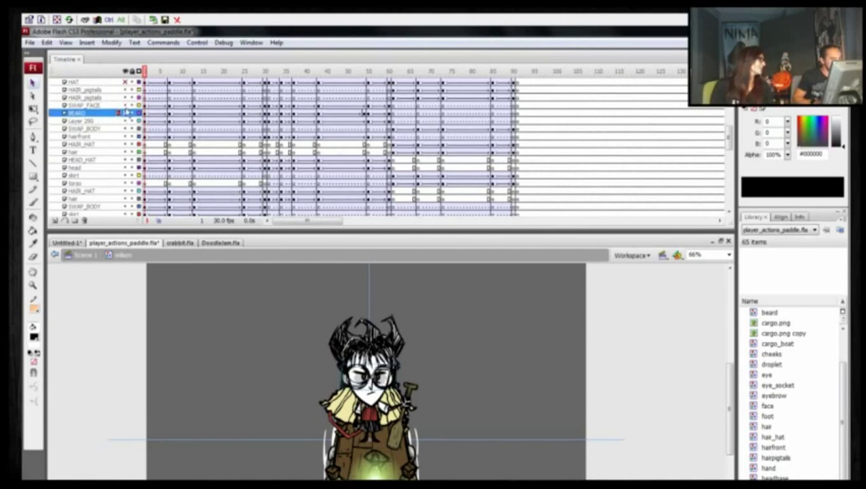
{"action": "left_click", "coordinate": [125, 106]}
{"action": "left_click", "coordinate": [125, 111]}
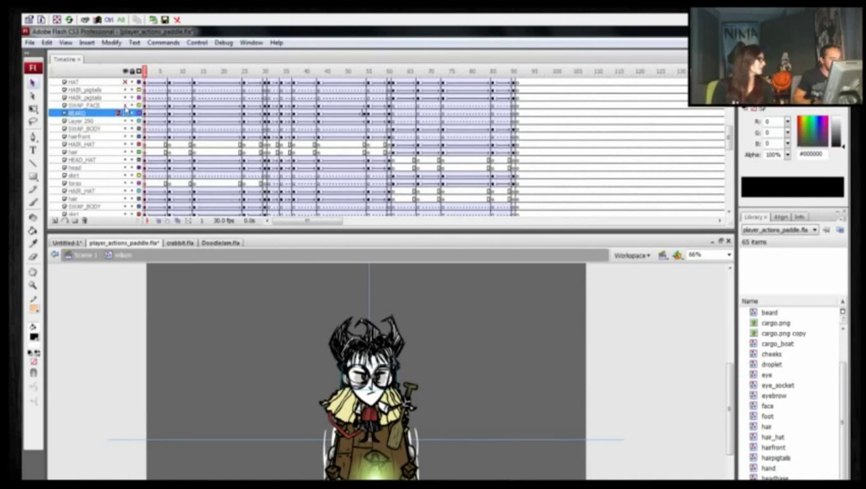
{"action": "left_click", "coordinate": [125, 110]}
{"action": "left_click", "coordinate": [125, 106]}
{"action": "left_click", "coordinate": [125, 105]}
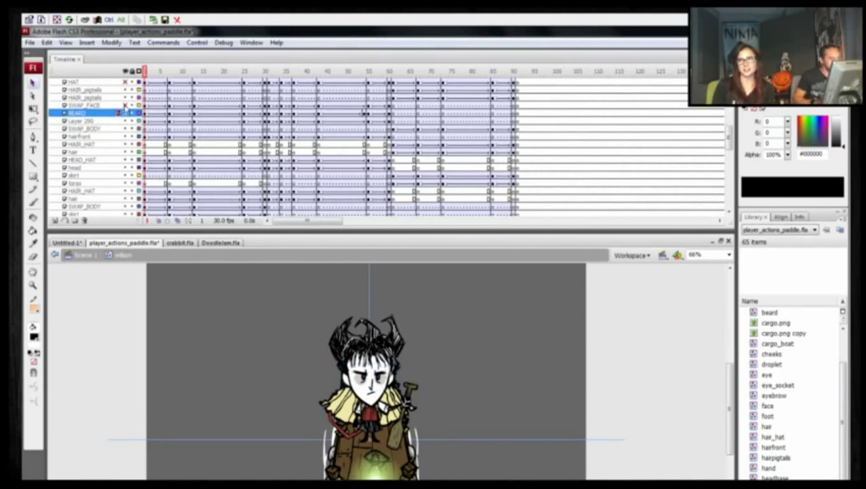
{"action": "left_click", "coordinate": [125, 105]}
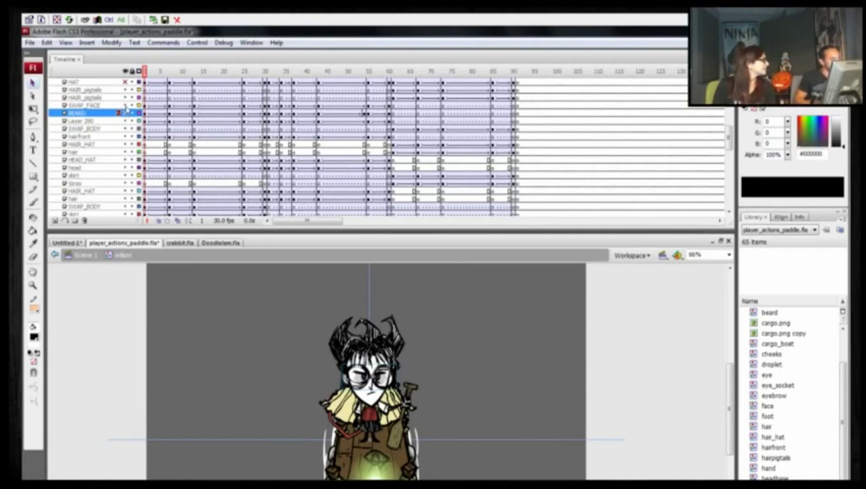
{"action": "left_click", "coordinate": [125, 106]}
{"action": "left_click", "coordinate": [125, 105]}
{"action": "left_click", "coordinate": [125, 106]}
{"action": "left_click", "coordinate": [125, 106]}
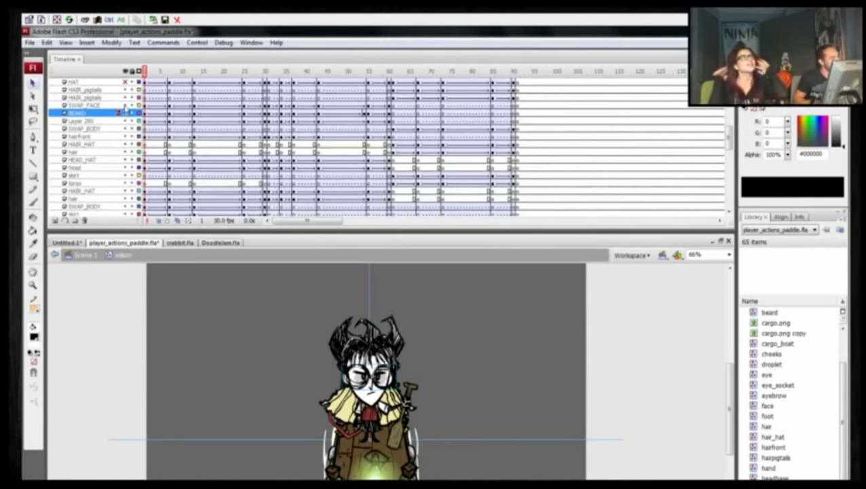
{"action": "left_click", "coordinate": [125, 106]}
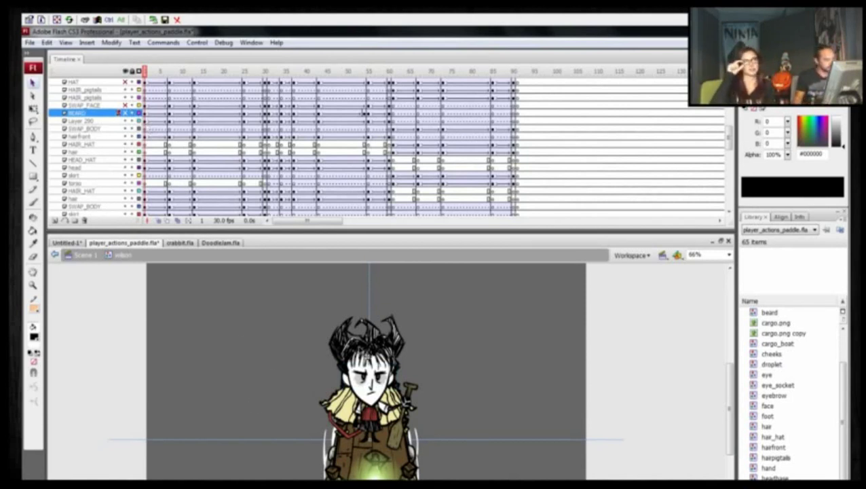
Step: Hide the hairfront, SWAP_BODY and HAIR_pigtails layers and the TAIL folder covering the character
{"action": "left_click", "coordinate": [364, 346]}
{"action": "left_click", "coordinate": [125, 137]}
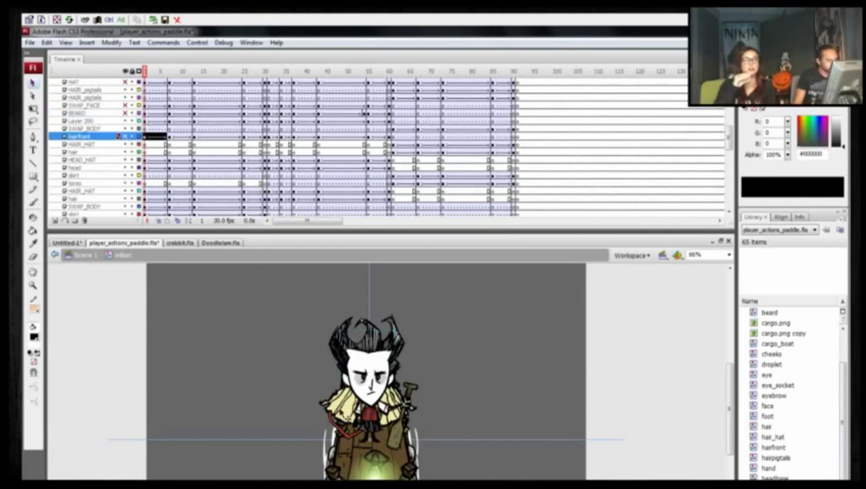
{"action": "scroll", "coordinate": [187, 180], "scroll_direction": "down", "scroll_amount": 2}
{"action": "left_click", "coordinate": [124, 90]}
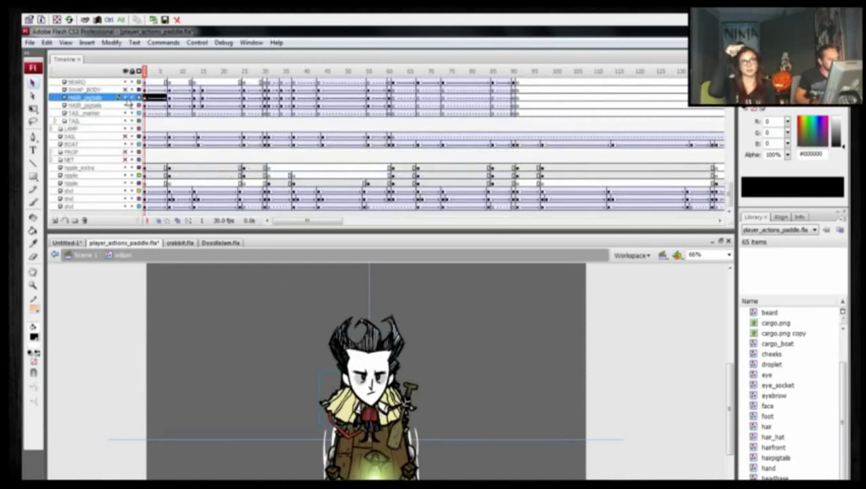
{"action": "left_click", "coordinate": [125, 98]}
{"action": "left_click", "coordinate": [332, 404]}
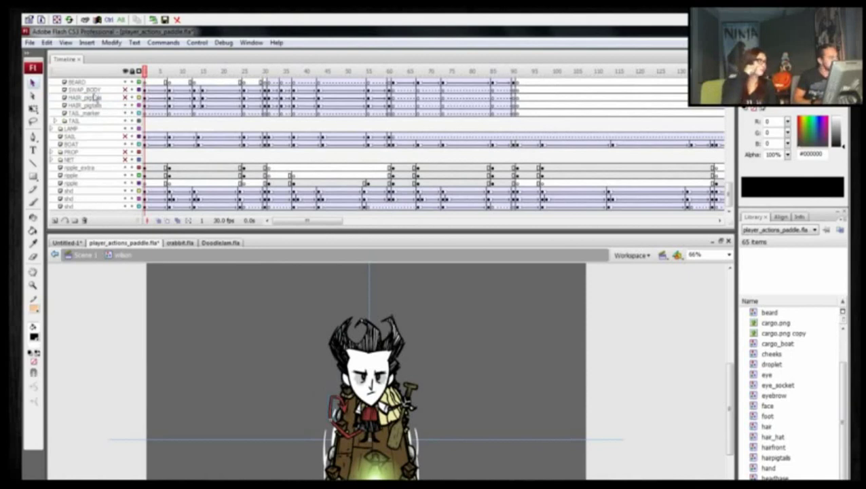
{"action": "left_click", "coordinate": [125, 120]}
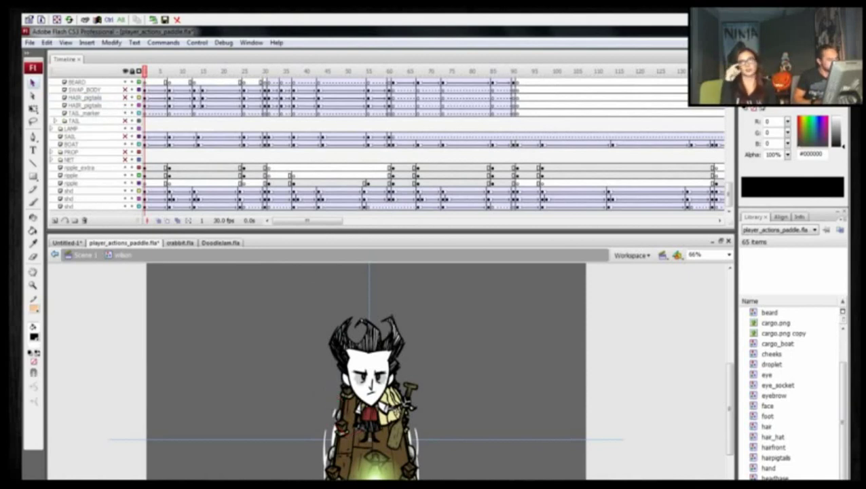
Step: Hide the skirt layer and the remaining yellow garment piece beside the character's torso
{"action": "scroll", "coordinate": [124, 125], "scroll_direction": "up", "scroll_amount": 5}
{"action": "left_click", "coordinate": [126, 83]}
{"action": "left_click", "coordinate": [126, 83]}
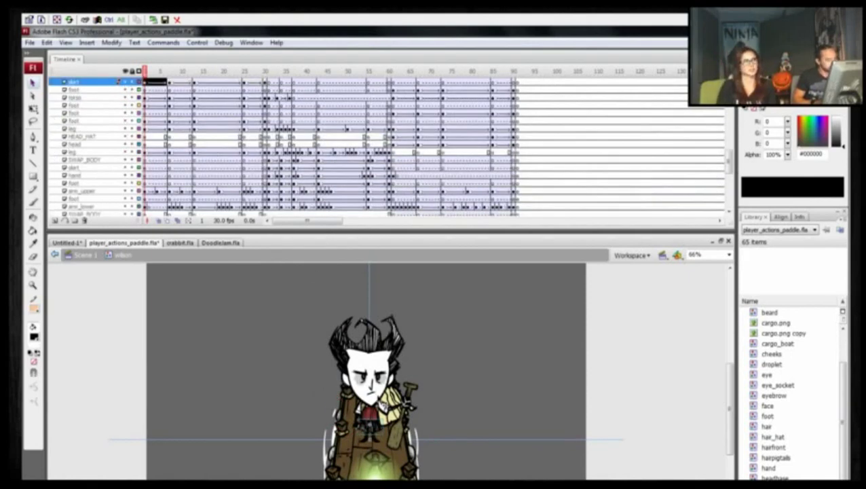
{"action": "left_click", "coordinate": [125, 83]}
{"action": "left_click", "coordinate": [403, 404]}
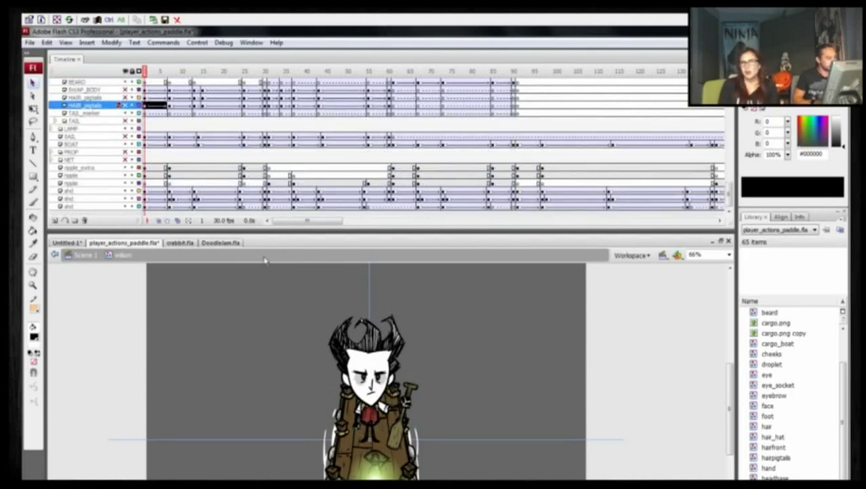
Step: Select the artwork over the character's torso and hide its SWAP_BODY layer
{"action": "left_click", "coordinate": [144, 72]}
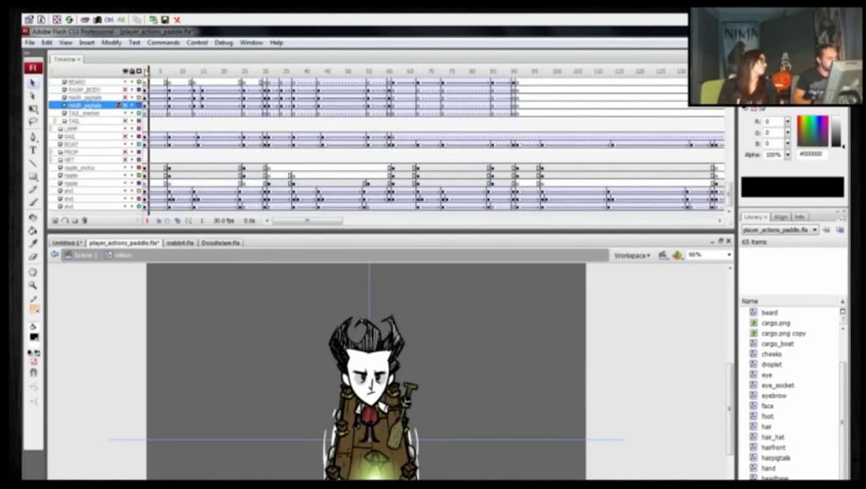
{"action": "left_click", "coordinate": [367, 411]}
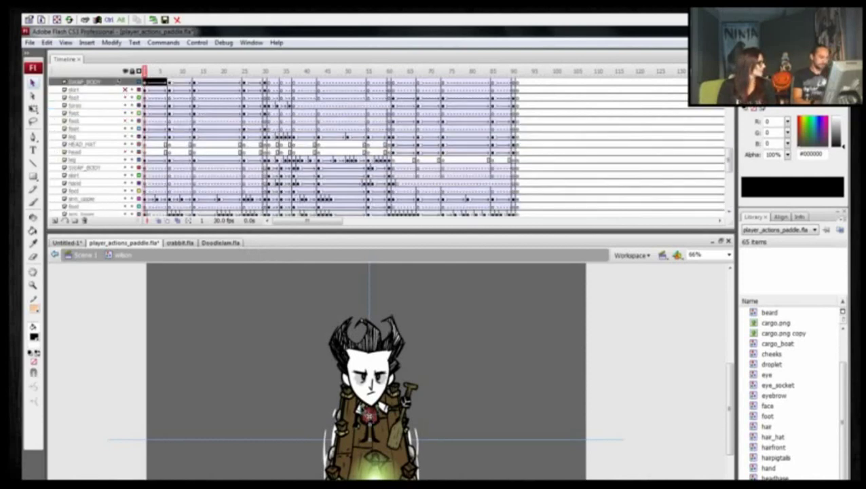
{"action": "left_click", "coordinate": [128, 82]}
{"action": "mouse_move", "coordinate": [150, 65]}
{"action": "left_mouse_down"}
{"action": "mouse_move", "coordinate": [181, 61]}
{"action": "mouse_move", "coordinate": [149, 62]}
{"action": "left_mouse_up"}
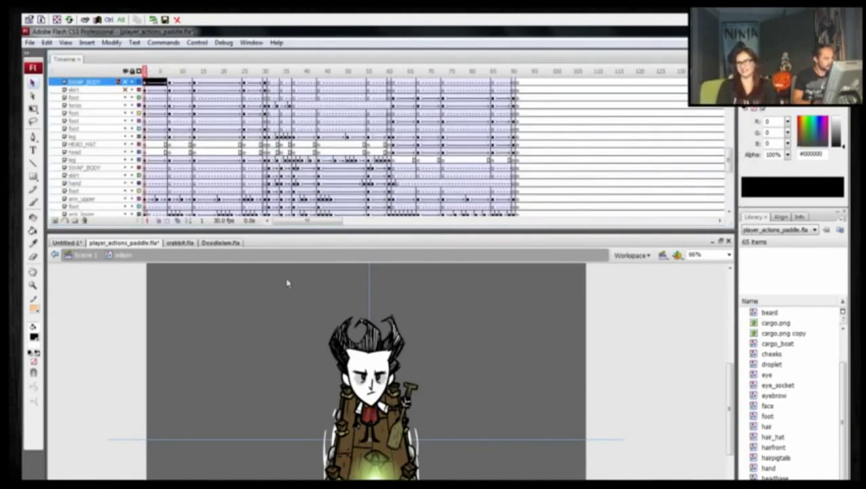
Step: Select the glowing lamp at the front of the boat and hide the LAMP layer folder
{"action": "left_click_drag", "start_coordinate": [238, 429], "coordinate": [234, 404]}
{"action": "left_click", "coordinate": [373, 445]}
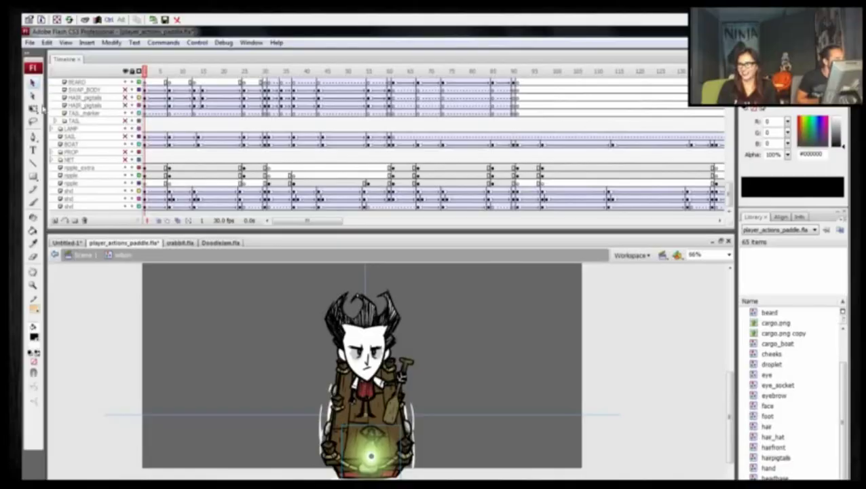
{"action": "left_click", "coordinate": [125, 129]}
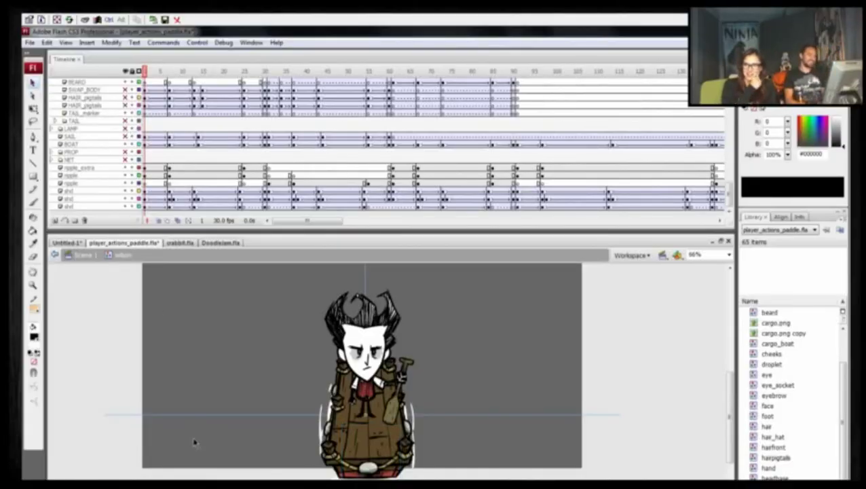
{"action": "left_click_drag", "start_coordinate": [142, 71], "coordinate": [143, 70]}
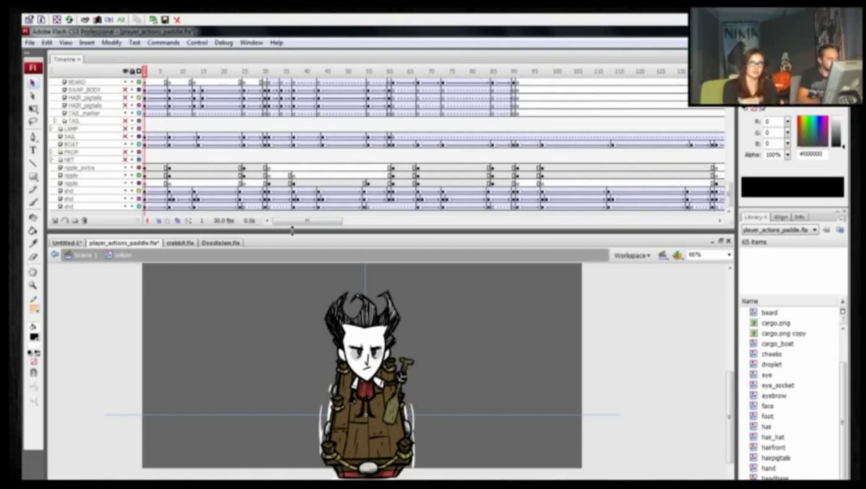
Step: Enlarge the canvas view around the character and preview individual body-part symbols in the library, ending with the foot
{"action": "left_click_drag", "start_coordinate": [292, 231], "coordinate": [292, 176]}
{"action": "key", "text": "z"}
{"action": "left_click_drag", "start_coordinate": [296, 228], "coordinate": [452, 444]}
{"action": "left_click_drag", "start_coordinate": [263, 316], "coordinate": [276, 333]}
{"action": "key", "text": "v"}
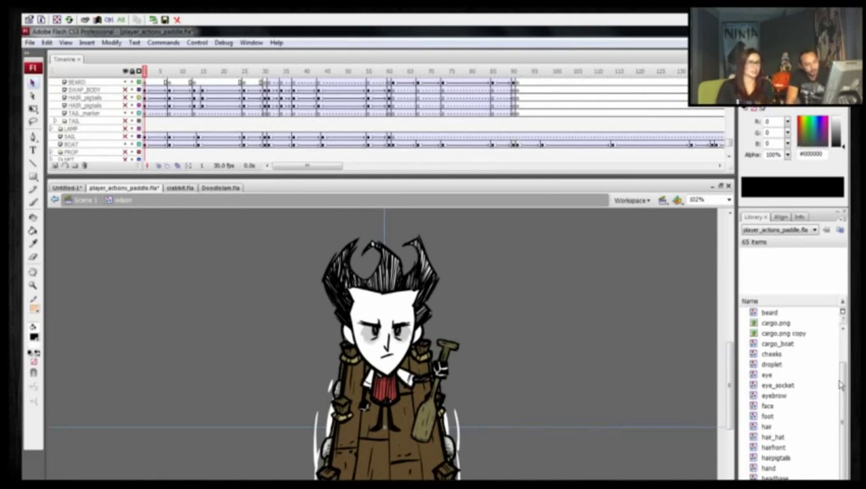
{"action": "left_click_drag", "start_coordinate": [843, 385], "coordinate": [841, 353]}
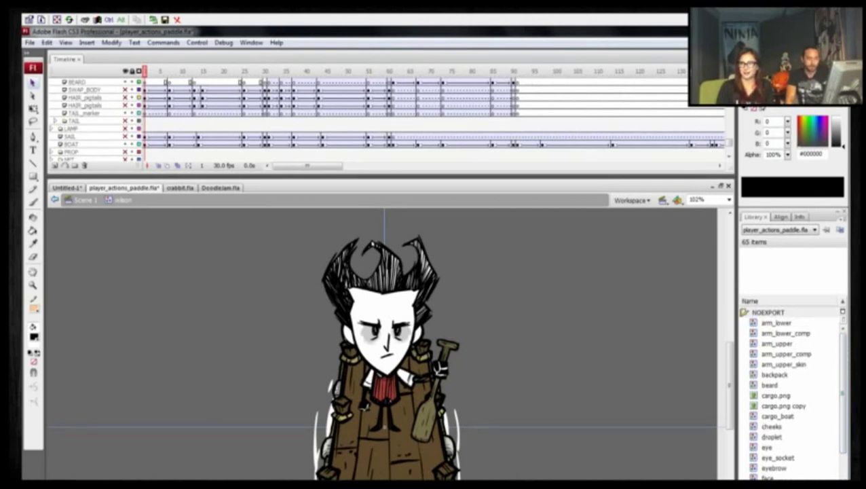
{"action": "left_click", "coordinate": [767, 450]}
{"action": "left_click", "coordinate": [767, 478]}
{"action": "left_click", "coordinate": [768, 487]}
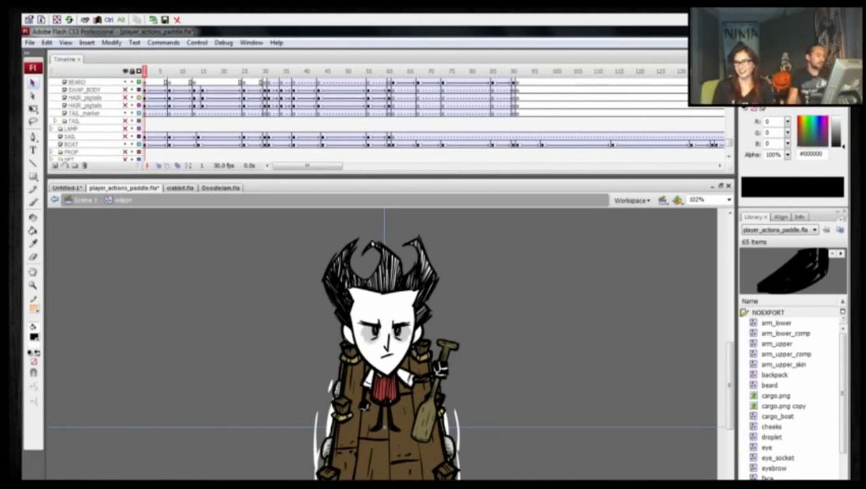
Step: Reframe the character together with the boat and select the boat artwork to locate its layer
{"action": "left_click_drag", "start_coordinate": [251, 332], "coordinate": [229, 324]}
{"action": "key", "text": "ctrl+minus"}
{"action": "key", "text": "z"}
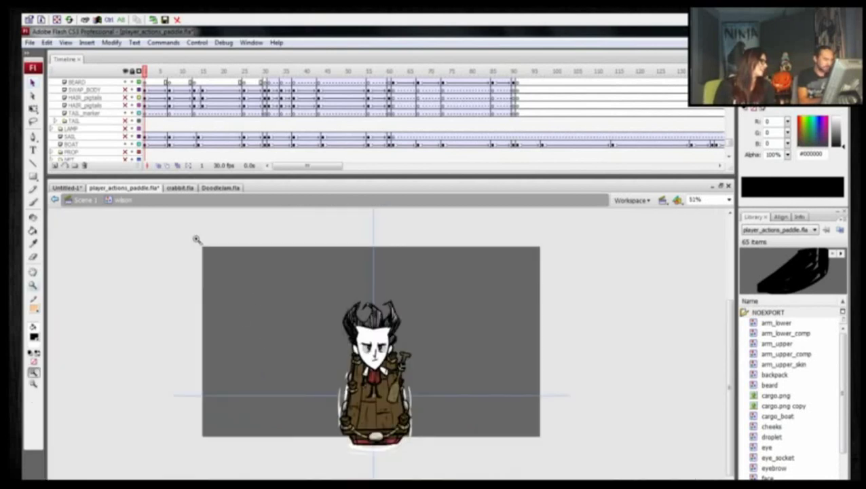
{"action": "left_click_drag", "start_coordinate": [549, 463], "coordinate": [547, 461]}
{"action": "left_click_drag", "start_coordinate": [265, 317], "coordinate": [260, 303]}
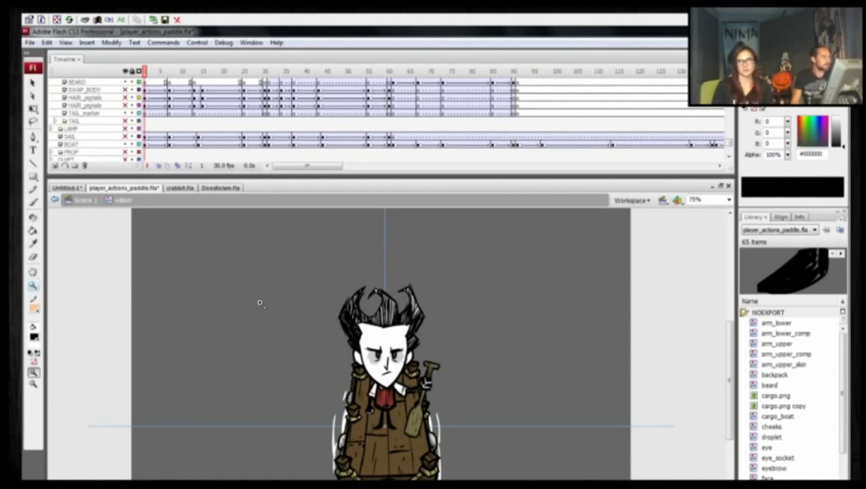
{"action": "scroll", "coordinate": [730, 151], "scroll_direction": "down", "scroll_amount": 3}
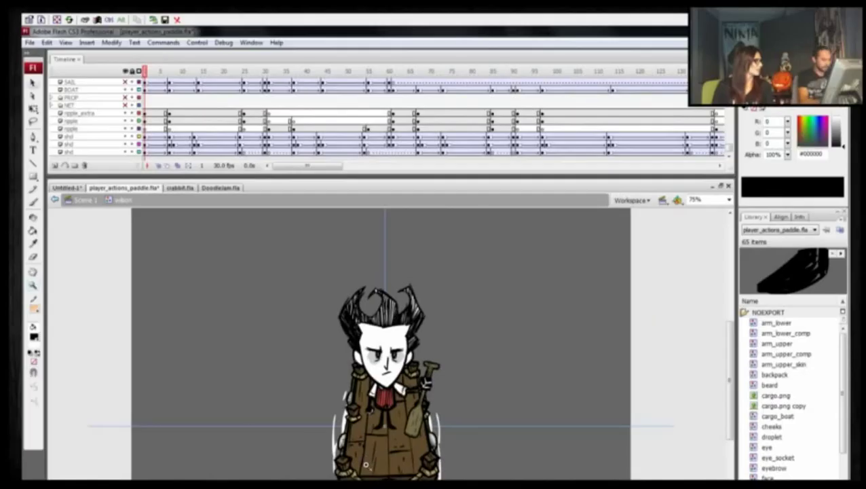
{"action": "left_click", "coordinate": [370, 464]}
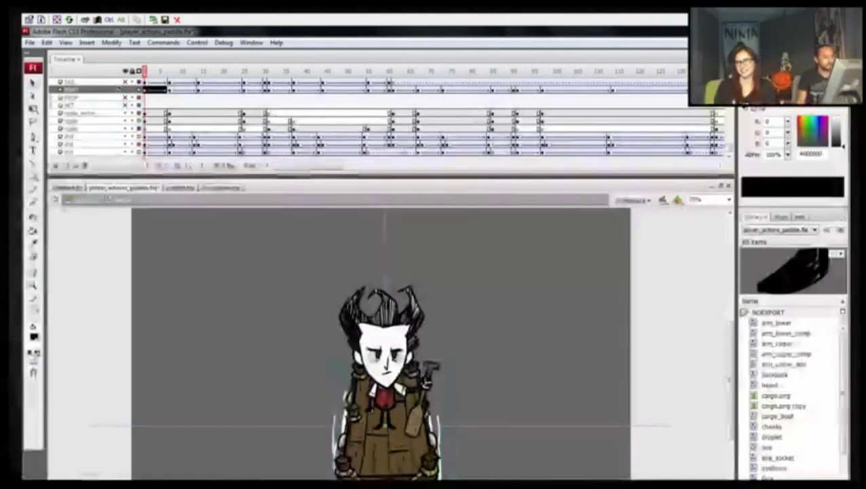
Step: Extend the timeline to full height and look through the animation's whole layer stack up to the FRAMES labels
{"action": "left_click_drag", "start_coordinate": [289, 175], "coordinate": [288, 488]}
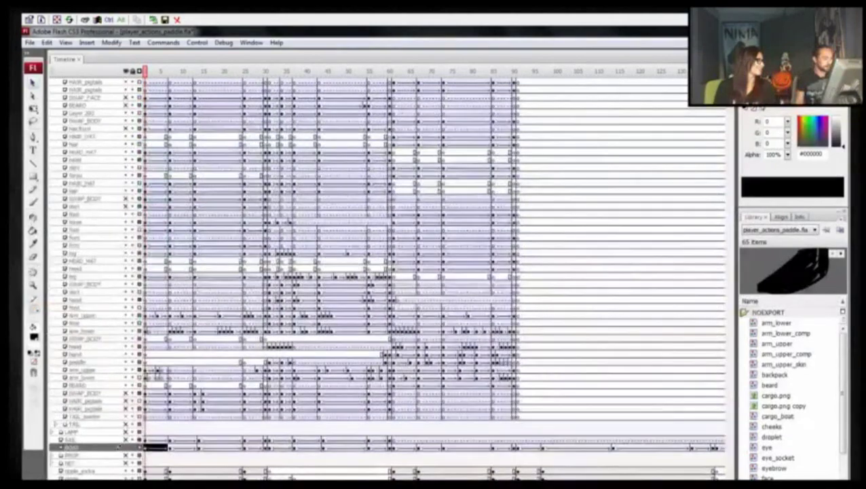
{"action": "scroll", "coordinate": [387, 271], "scroll_direction": "up", "scroll_amount": 5}
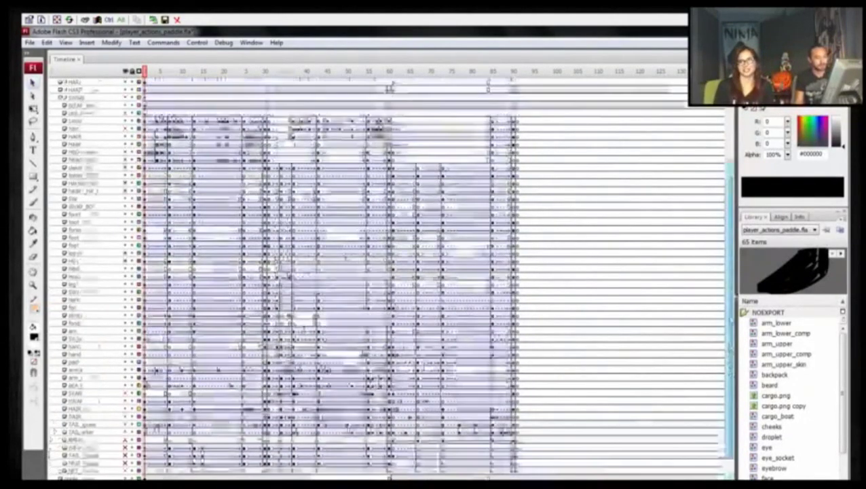
{"action": "mouse_move", "coordinate": [733, 225]}
{"action": "left_mouse_down"}
{"action": "mouse_move", "coordinate": [728, 333]}
{"action": "mouse_move", "coordinate": [720, 217]}
{"action": "left_mouse_up"}
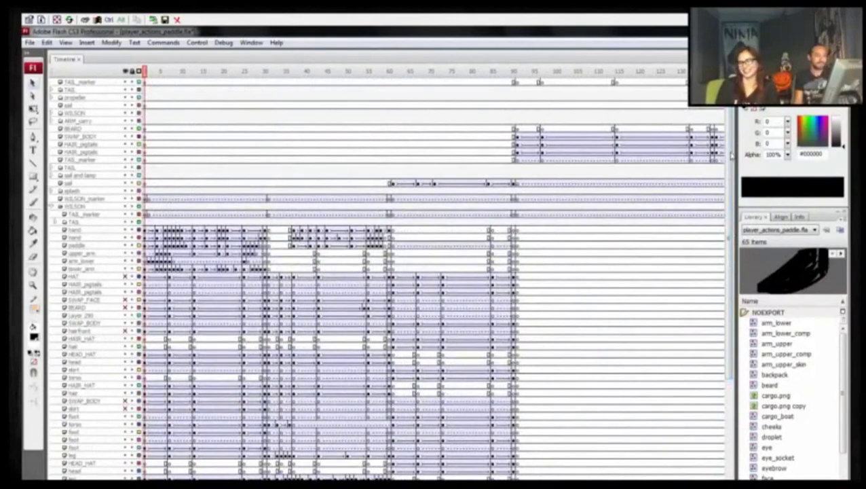
{"action": "scroll", "coordinate": [732, 154], "scroll_direction": "down", "scroll_amount": 10}
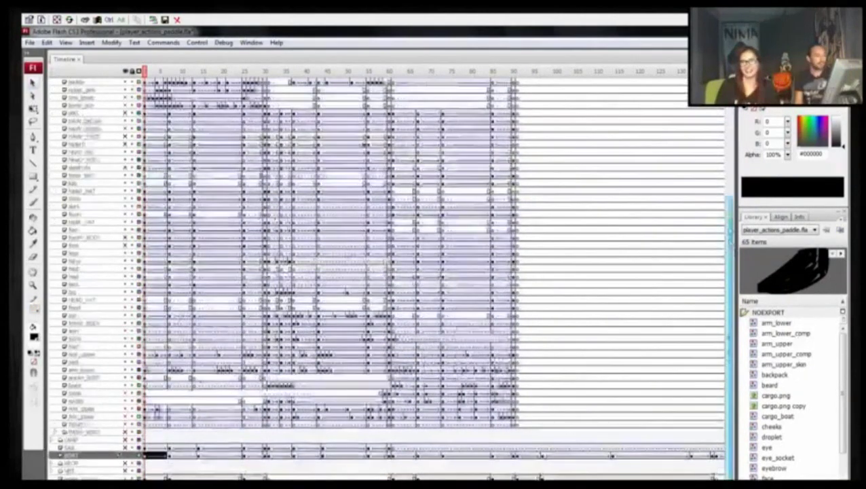
{"action": "scroll", "coordinate": [723, 215], "scroll_direction": "up", "scroll_amount": 5}
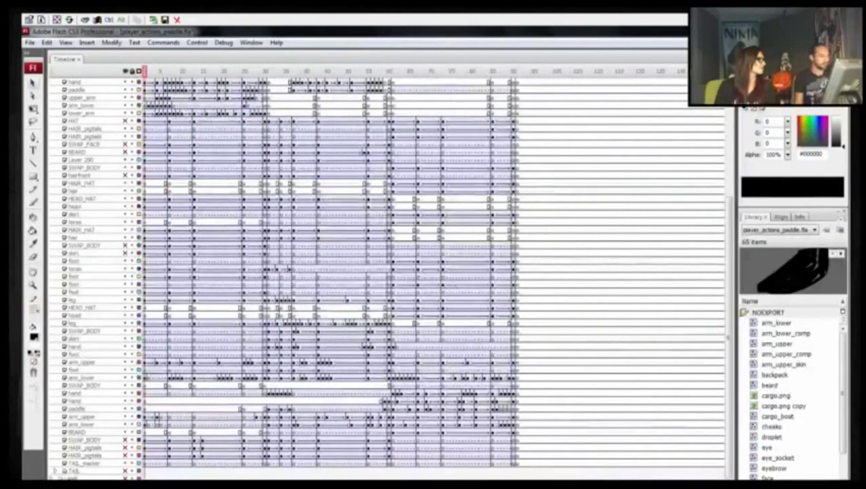
{"action": "left_click_drag", "start_coordinate": [730, 229], "coordinate": [629, 114]}
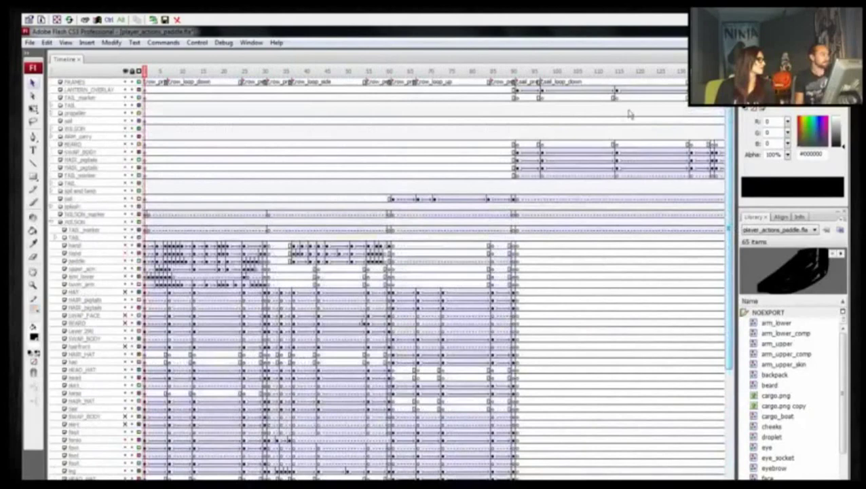
Step: Expand the TAIL, propeller, upper WILSON, ARM_carry and second TAIL folders to examine the layers inside
{"action": "left_click", "coordinate": [52, 106]}
{"action": "left_click", "coordinate": [52, 159]}
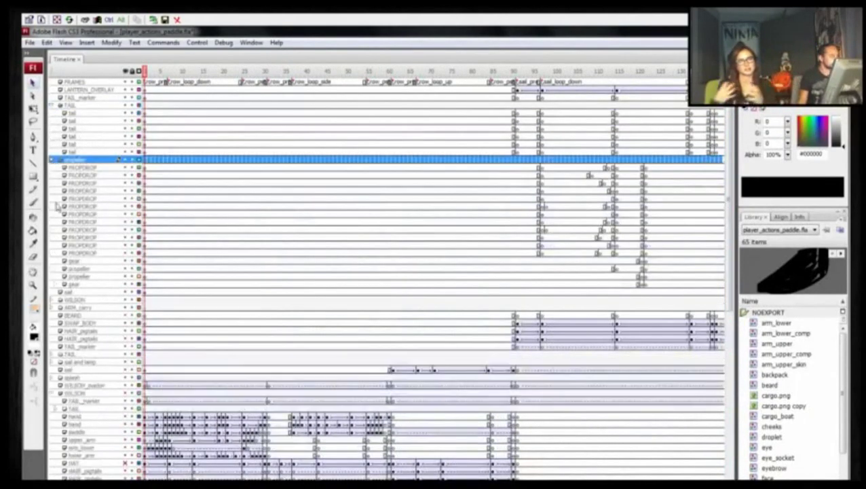
{"action": "left_click", "coordinate": [52, 299]}
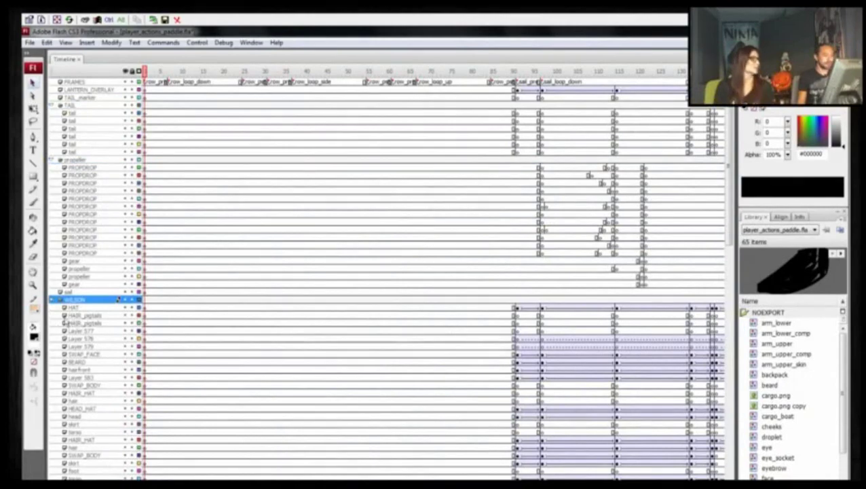
{"action": "left_click_drag", "start_coordinate": [729, 198], "coordinate": [726, 312]}
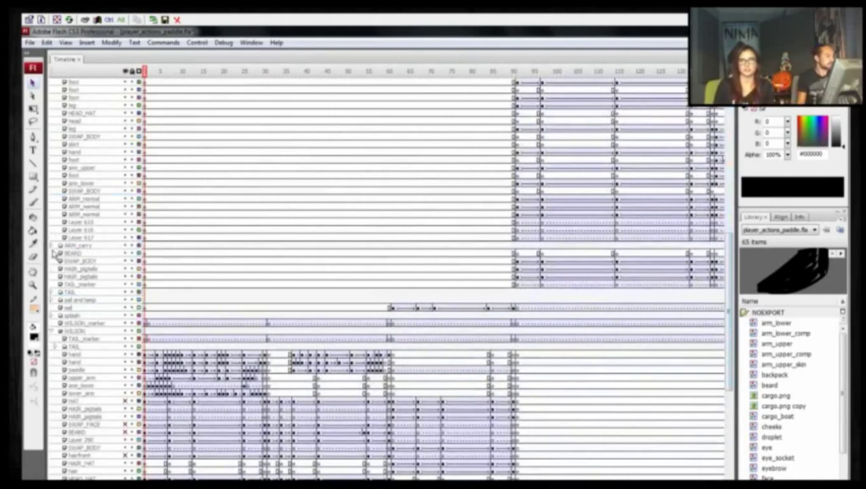
{"action": "left_click", "coordinate": [54, 247]}
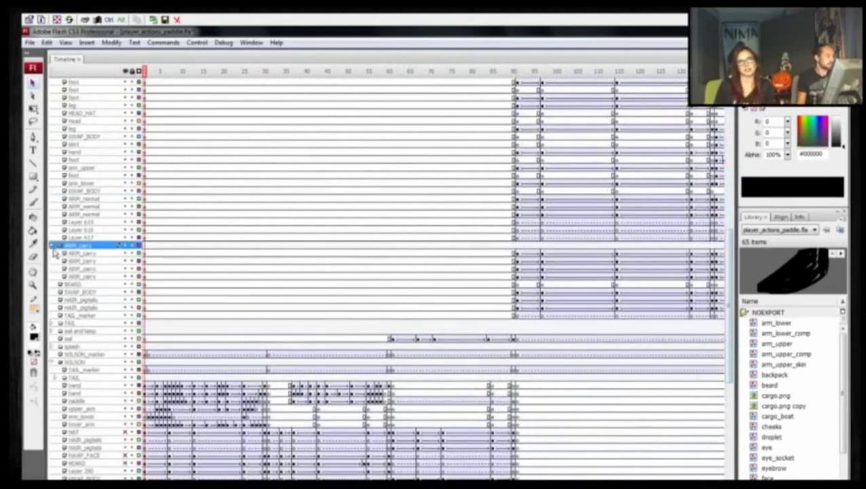
{"action": "left_click", "coordinate": [53, 323]}
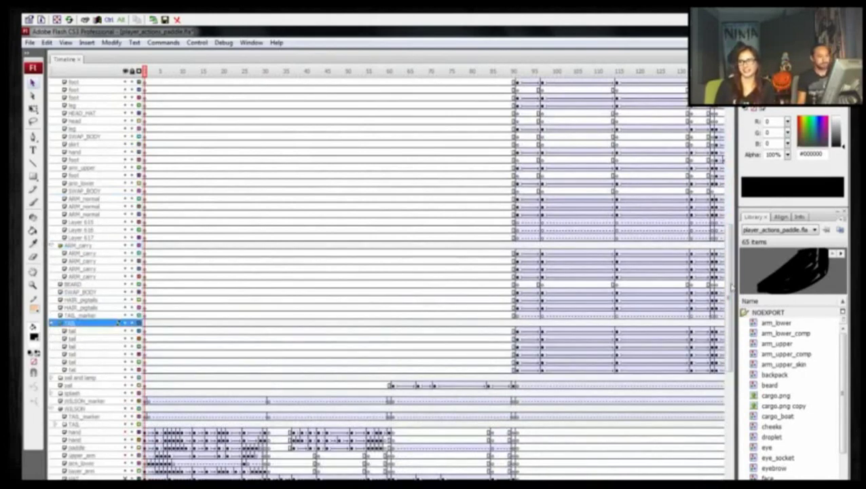
Step: Collapse both TAIL folders, the propeller and ARM_carry folders, and both WILSON folders
{"action": "left_click_drag", "start_coordinate": [730, 274], "coordinate": [729, 142]}
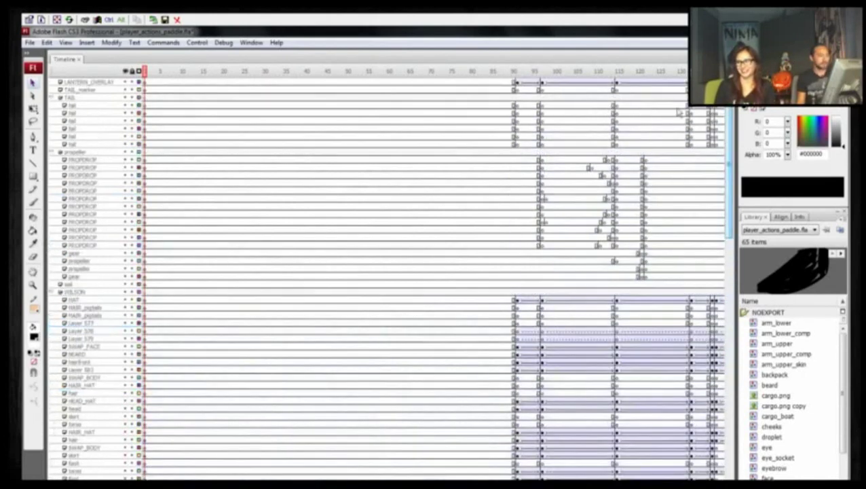
{"action": "left_click", "coordinate": [55, 97]}
{"action": "left_click", "coordinate": [54, 107]}
{"action": "left_click", "coordinate": [54, 120]}
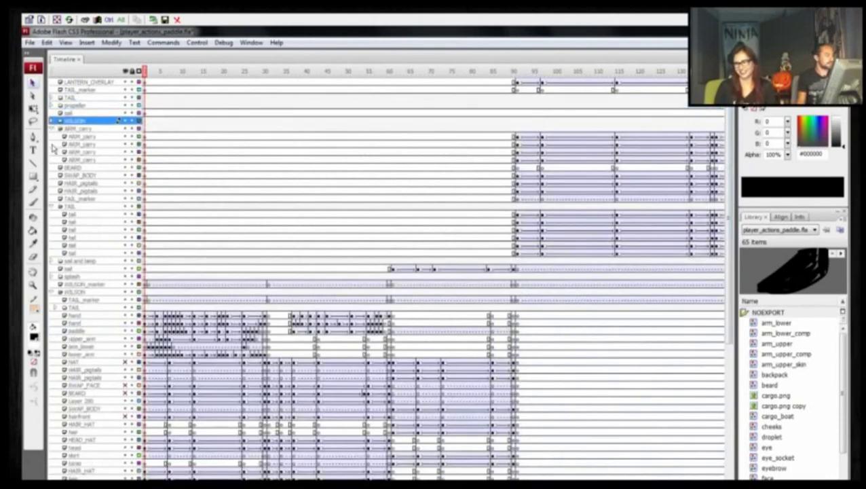
{"action": "left_click", "coordinate": [52, 128]}
{"action": "left_click", "coordinate": [53, 176]}
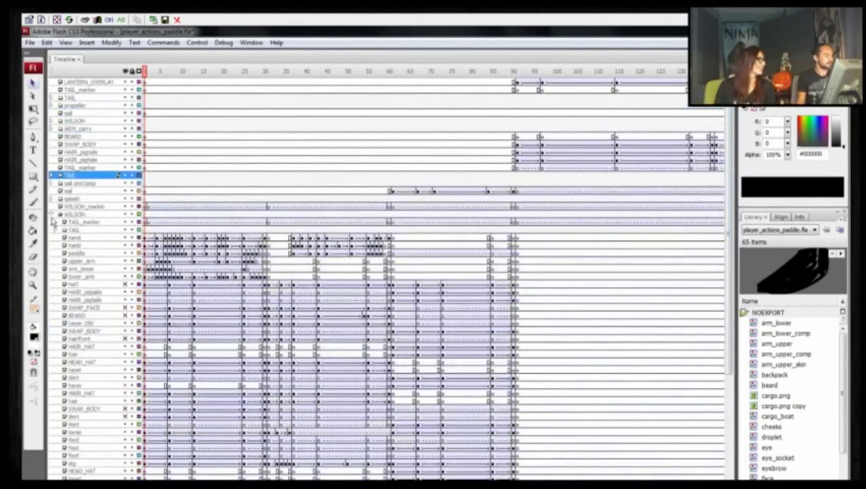
{"action": "left_click", "coordinate": [51, 214]}
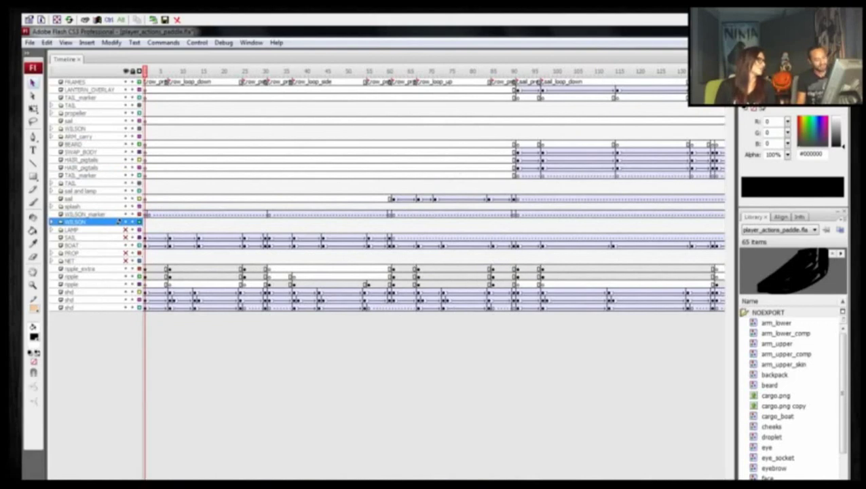
Step: Shrink the timeline to bring back the canvas and zoom in on the character holding the paddle
{"action": "left_click_drag", "start_coordinate": [475, 478], "coordinate": [475, 129]}
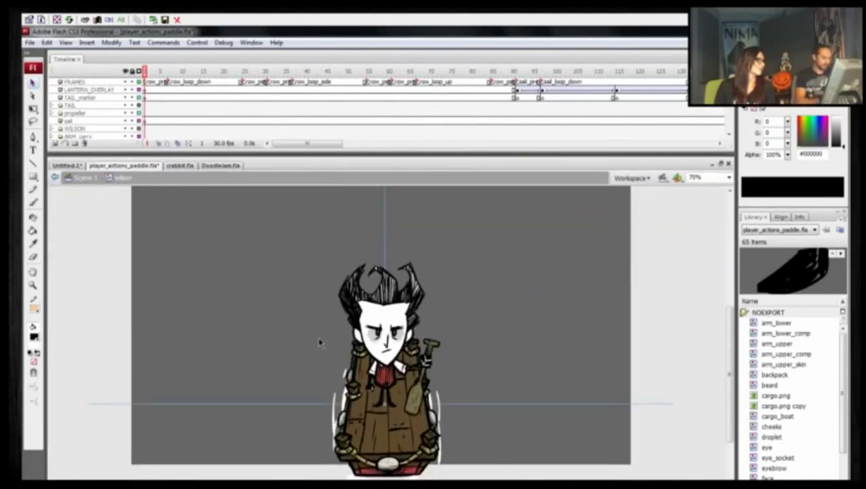
{"action": "key", "text": "z"}
{"action": "left_click_drag", "start_coordinate": [287, 255], "coordinate": [481, 438]}
{"action": "key", "text": "space"}
{"action": "left_click_drag", "start_coordinate": [282, 344], "coordinate": [273, 326]}
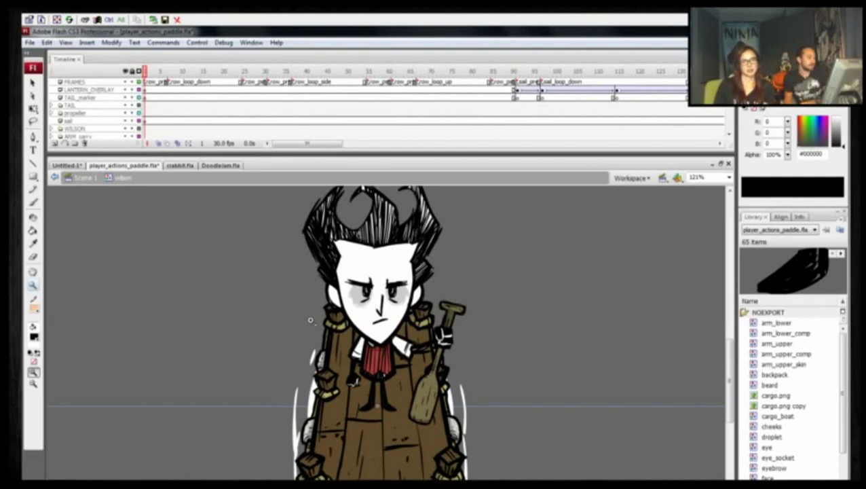
{"action": "key", "text": "v"}
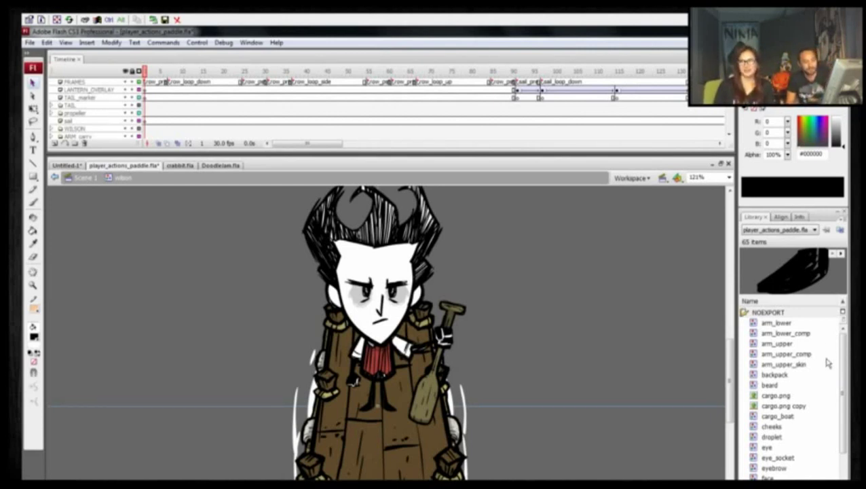
{"action": "left_click_drag", "start_coordinate": [843, 348], "coordinate": [836, 294]}
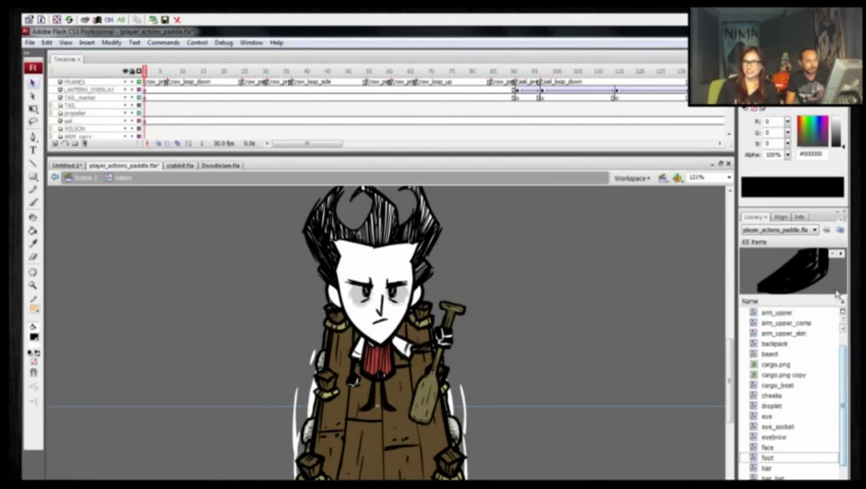
{"action": "left_click_drag", "start_coordinate": [269, 156], "coordinate": [269, 192]}
{"action": "key", "text": "space"}
{"action": "left_click_drag", "start_coordinate": [270, 332], "coordinate": [279, 325]}
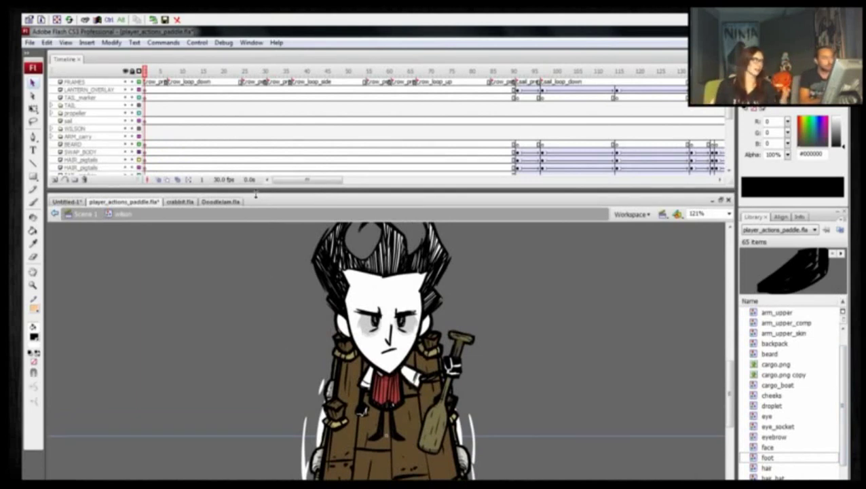
{"action": "left_click_drag", "start_coordinate": [255, 195], "coordinate": [251, 145]}
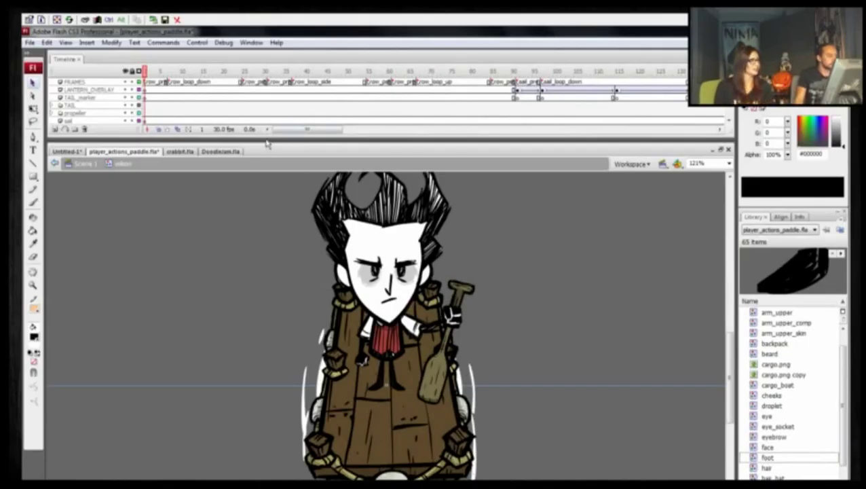
{"action": "left_click_drag", "start_coordinate": [265, 141], "coordinate": [298, 169]}
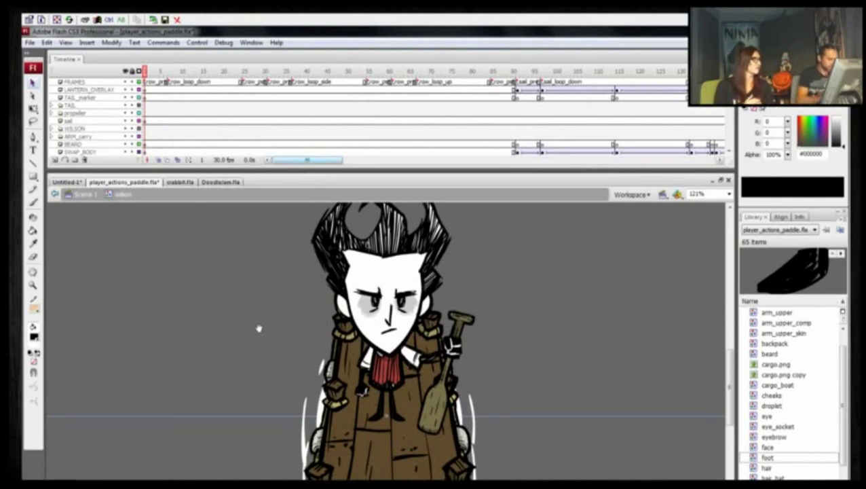
Step: Reframe the canvas for a close view of the character's upper body and the paddle
{"action": "left_click_drag", "start_coordinate": [259, 328], "coordinate": [238, 370]}
{"action": "left_click_drag", "start_coordinate": [302, 161], "coordinate": [253, 160]}
{"action": "key", "text": "ctrl+minus"}
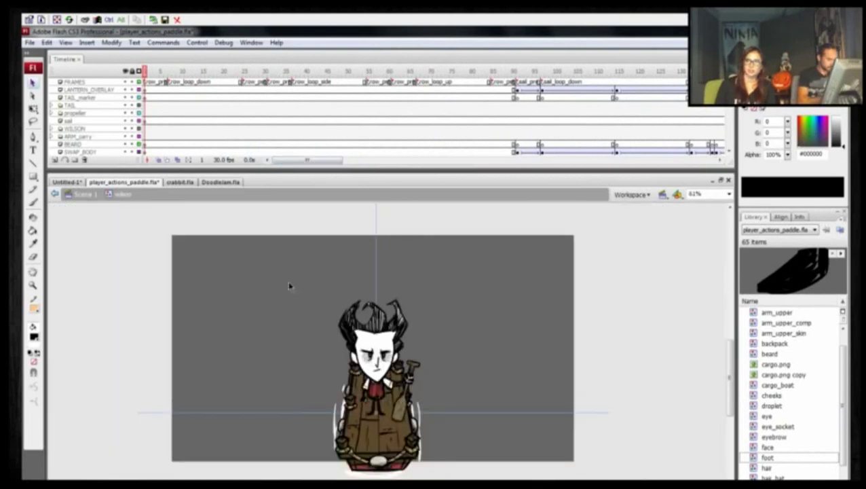
{"action": "key", "text": "z"}
{"action": "left_click", "coordinate": [447, 461]}
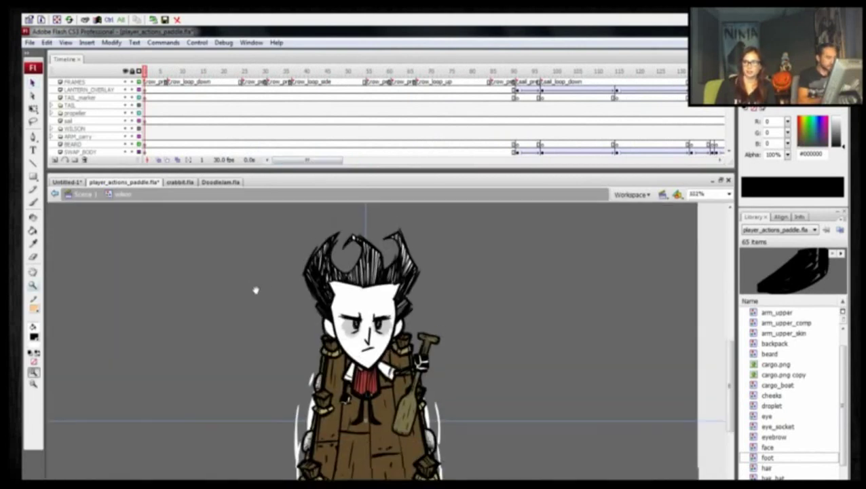
{"action": "left_click_drag", "start_coordinate": [401, 346], "coordinate": [441, 415]}
{"action": "left_click_drag", "start_coordinate": [244, 303], "coordinate": [236, 310]}
{"action": "key", "text": "v"}
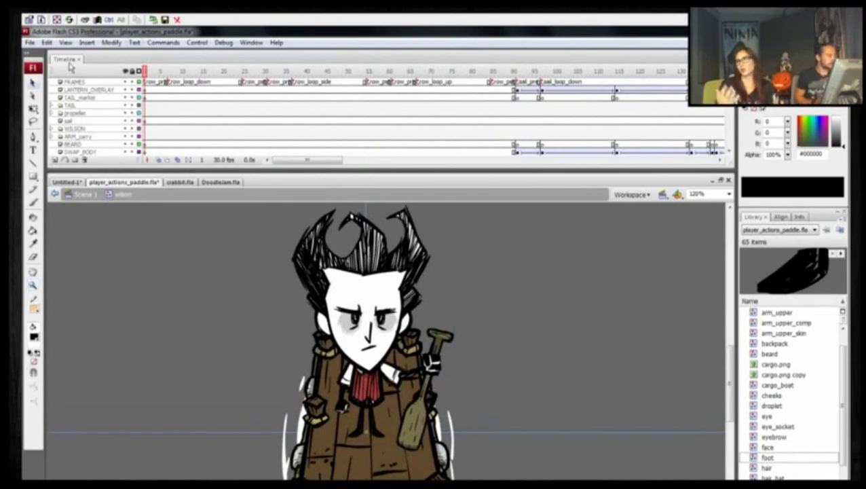
Step: Float the timeline and enlarge it to show the whole layer stack, and check the frame rate in the document properties
{"action": "left_click_drag", "start_coordinate": [68, 61], "coordinate": [85, 116]}
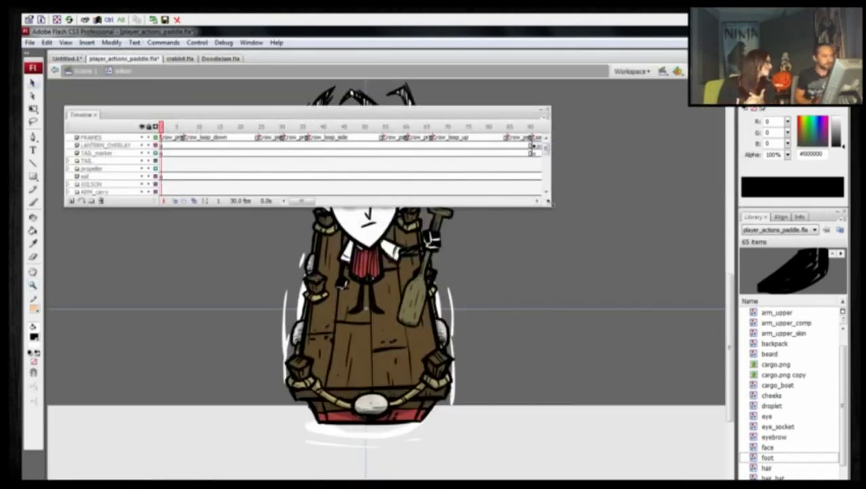
{"action": "left_click_drag", "start_coordinate": [546, 203], "coordinate": [693, 440]}
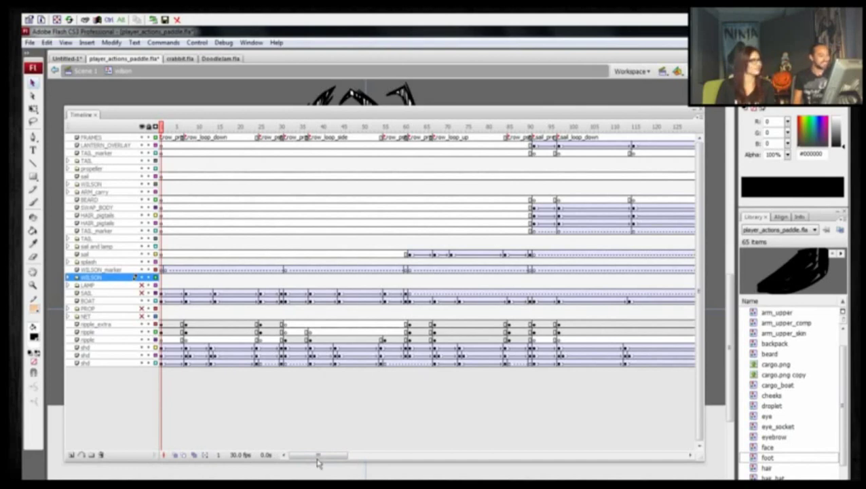
{"action": "left_click_drag", "start_coordinate": [317, 455], "coordinate": [253, 403]}
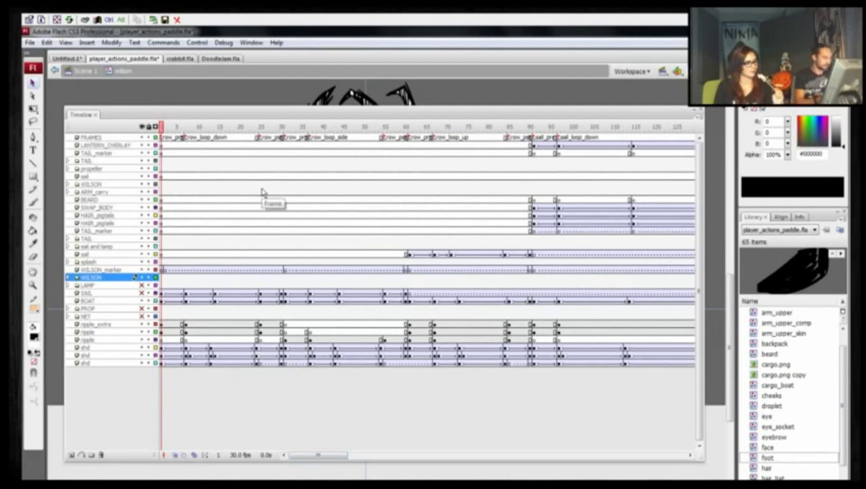
{"action": "double_click", "coordinate": [240, 455]}
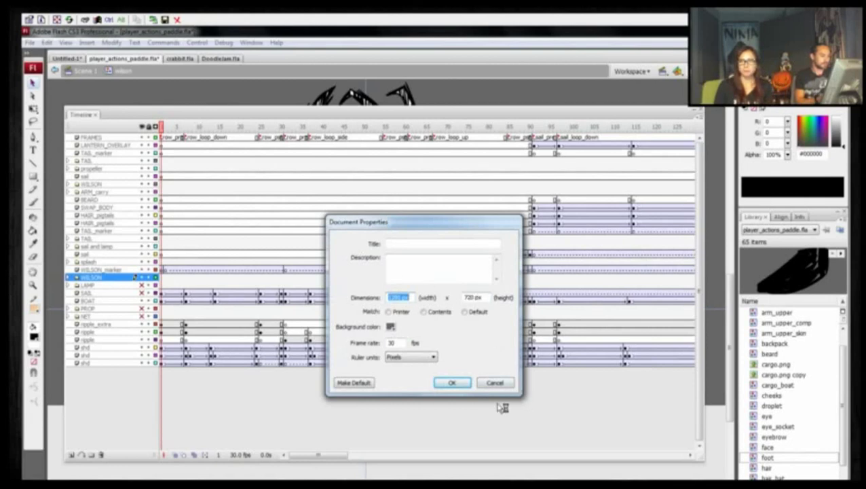
{"action": "left_click", "coordinate": [494, 383]}
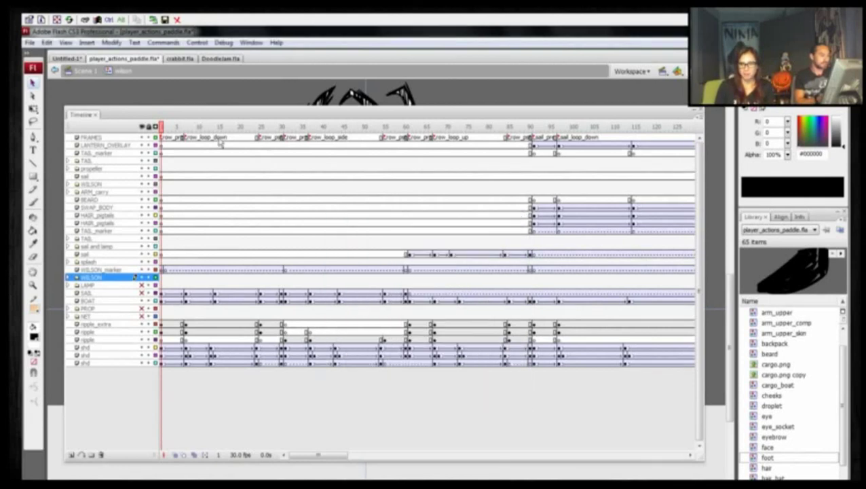
Step: Play the animation on the timeline and scrub back to frame 1
{"action": "key", "text": "Return"}
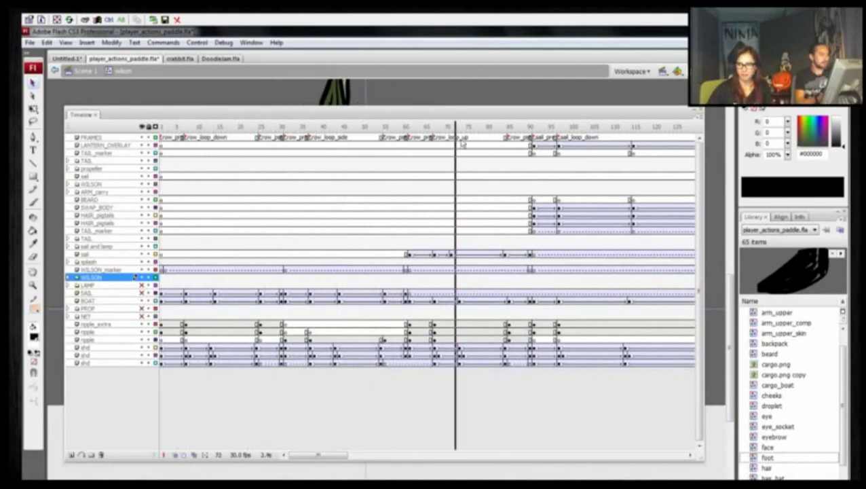
{"action": "left_click_drag", "start_coordinate": [463, 143], "coordinate": [462, 141]}
{"action": "left_click_drag", "start_coordinate": [368, 130], "coordinate": [214, 130]}
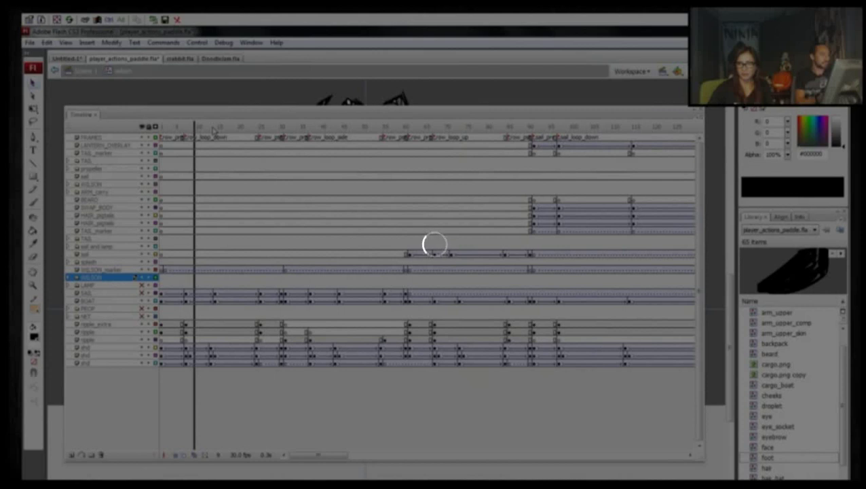
{"action": "mouse_move", "coordinate": [213, 129]}
{"action": "left_mouse_down"}
{"action": "mouse_move", "coordinate": [363, 128]}
{"action": "mouse_move", "coordinate": [134, 123]}
{"action": "left_mouse_up"}
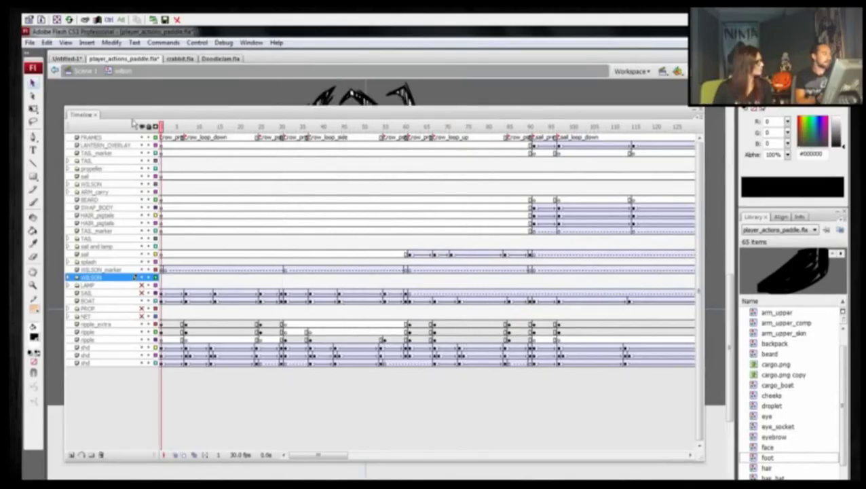
Step: Go through the first labelled sections in the FRAMES layer, ending at frame 7 at the start of row_loop_down
{"action": "left_click", "coordinate": [165, 139]}
{"action": "left_click", "coordinate": [184, 141]}
{"action": "left_click", "coordinate": [260, 139]}
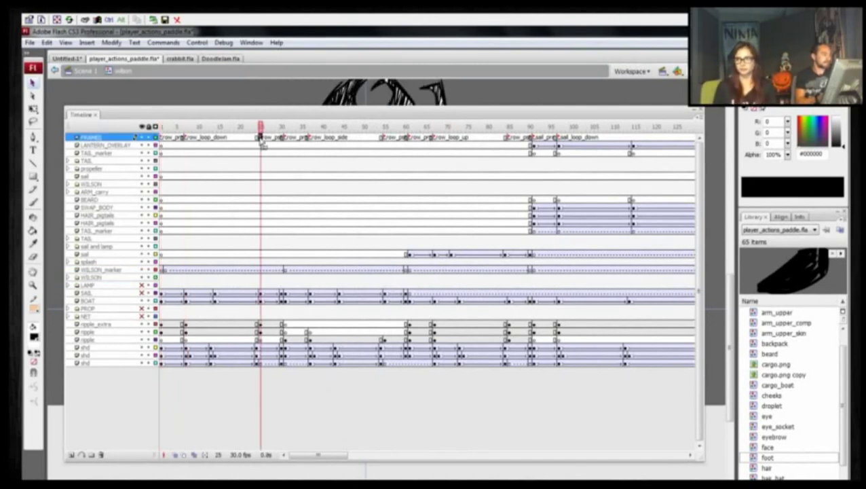
{"action": "left_click", "coordinate": [284, 139]}
{"action": "left_click", "coordinate": [182, 139]}
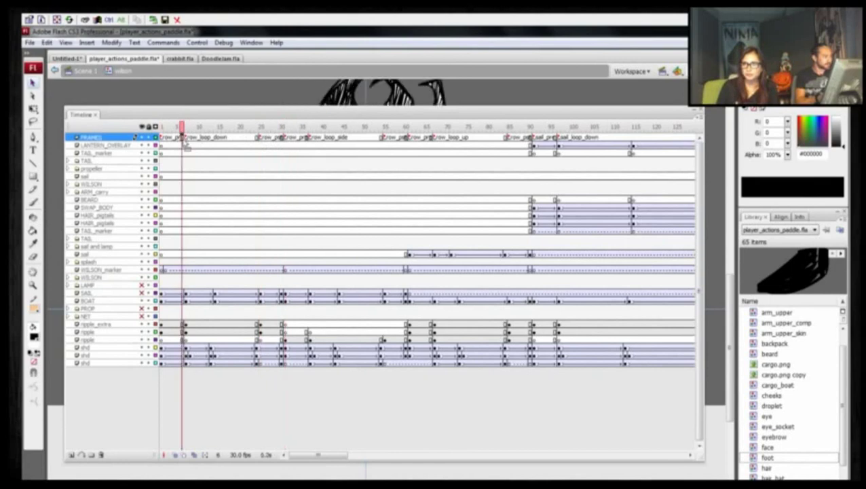
{"action": "left_click", "coordinate": [187, 140]}
{"action": "left_click_drag", "start_coordinate": [187, 128], "coordinate": [187, 129]}
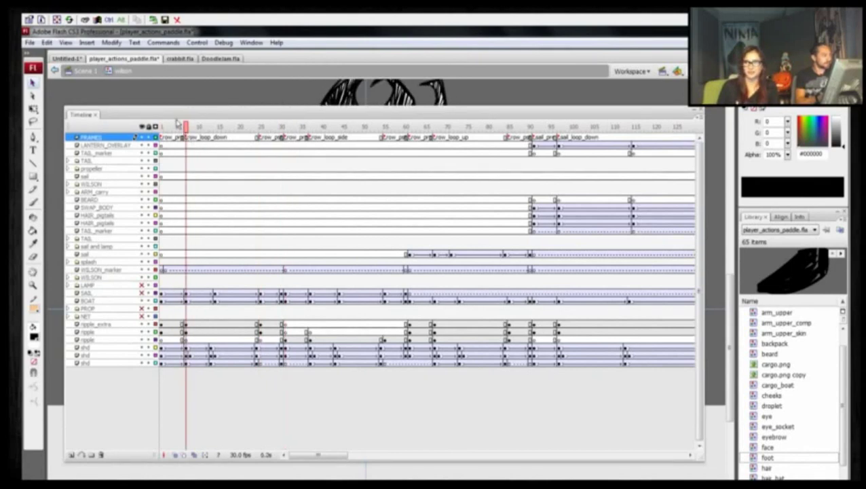
Step: Dock the timeline above the canvas again and shrink it so the rowing character is in view
{"action": "left_click_drag", "start_coordinate": [117, 115], "coordinate": [74, 57]}
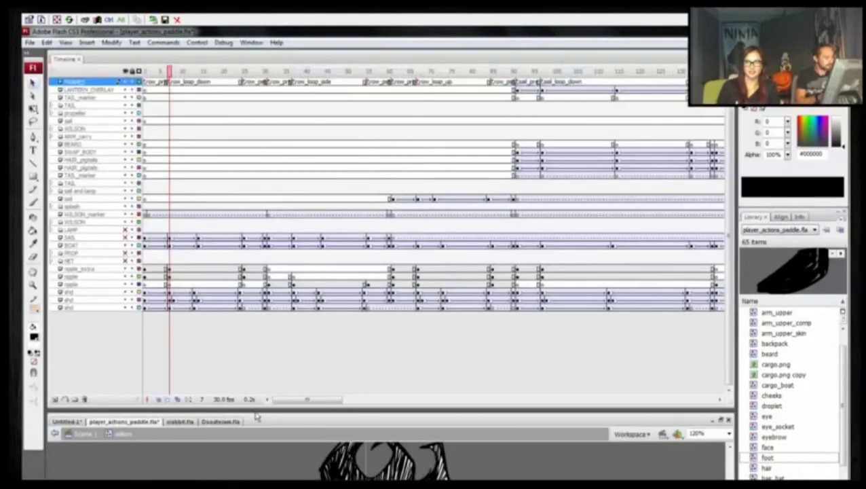
{"action": "left_click_drag", "start_coordinate": [254, 410], "coordinate": [244, 126]}
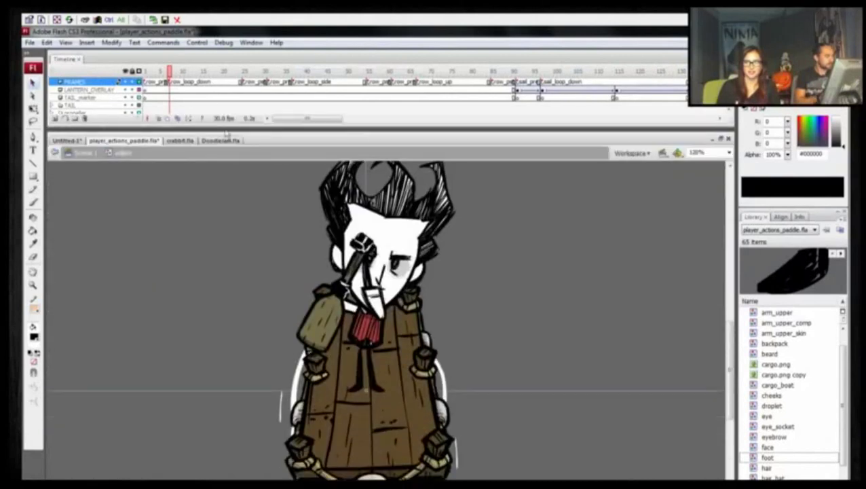
{"action": "left_click_drag", "start_coordinate": [207, 310], "coordinate": [214, 315]}
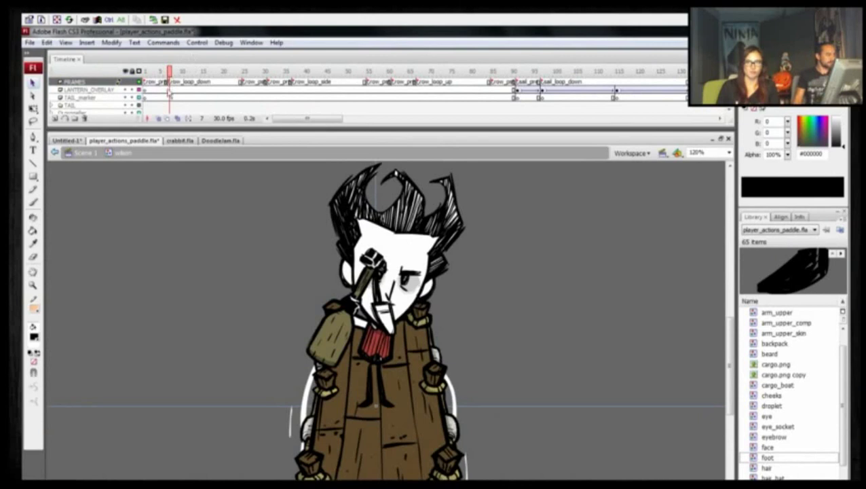
Step: Scrub through row_loop_down from its first frame at frame 7 to its last at frame 24
{"action": "left_click", "coordinate": [168, 82]}
{"action": "key", "text": "period"}
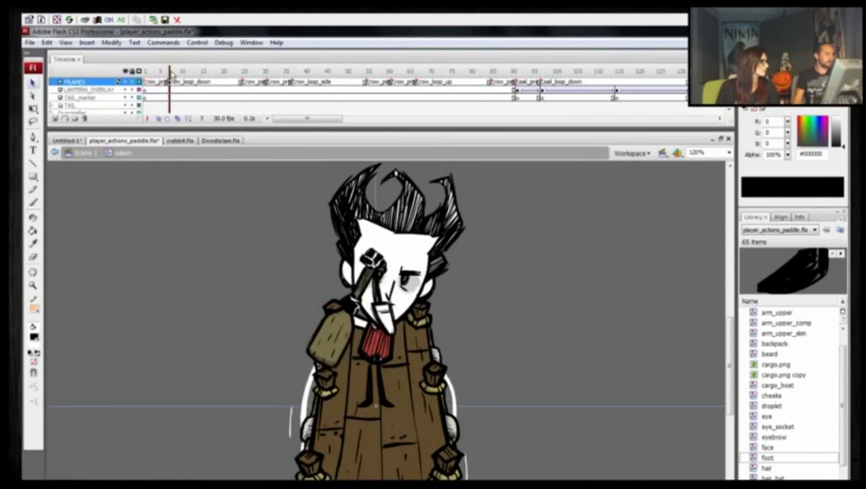
{"action": "left_click", "coordinate": [206, 73]}
{"action": "left_click_drag", "start_coordinate": [210, 73], "coordinate": [239, 72]}
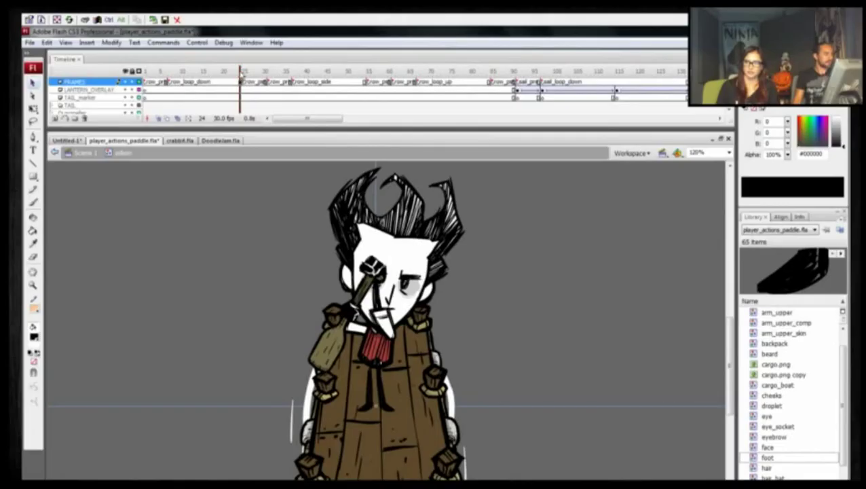
{"action": "left_click_drag", "start_coordinate": [242, 84], "coordinate": [265, 76]}
{"action": "left_click_drag", "start_coordinate": [179, 74], "coordinate": [239, 77]}
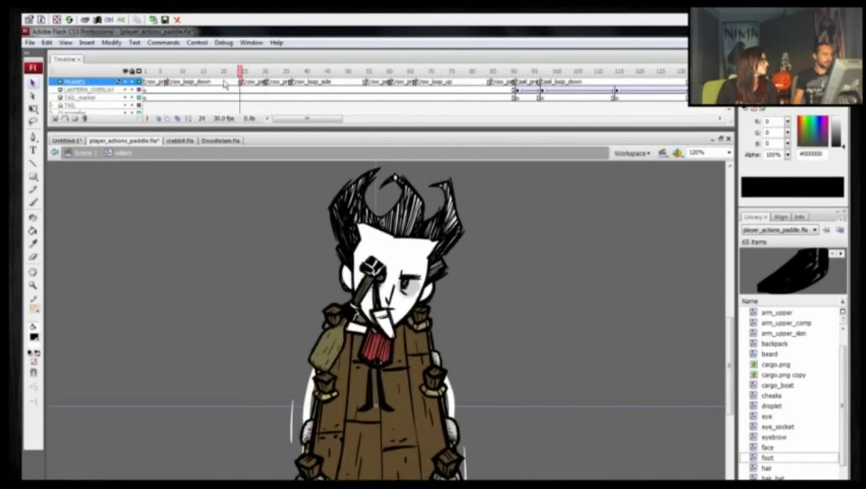
Step: Compare the poses at the start, middle and end of row_loop_down, and replay the loop
{"action": "left_click", "coordinate": [170, 79]}
{"action": "left_click", "coordinate": [196, 81]}
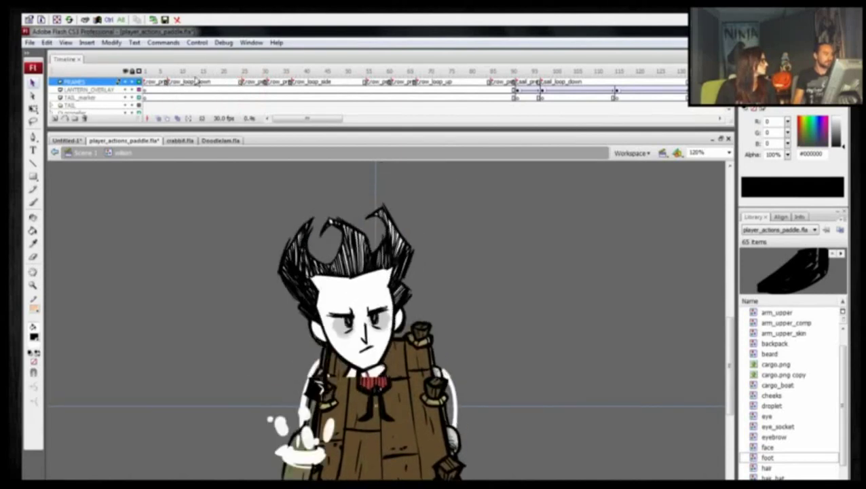
{"action": "left_click_drag", "start_coordinate": [195, 81], "coordinate": [239, 78]}
{"action": "left_click_drag", "start_coordinate": [172, 76], "coordinate": [240, 76]}
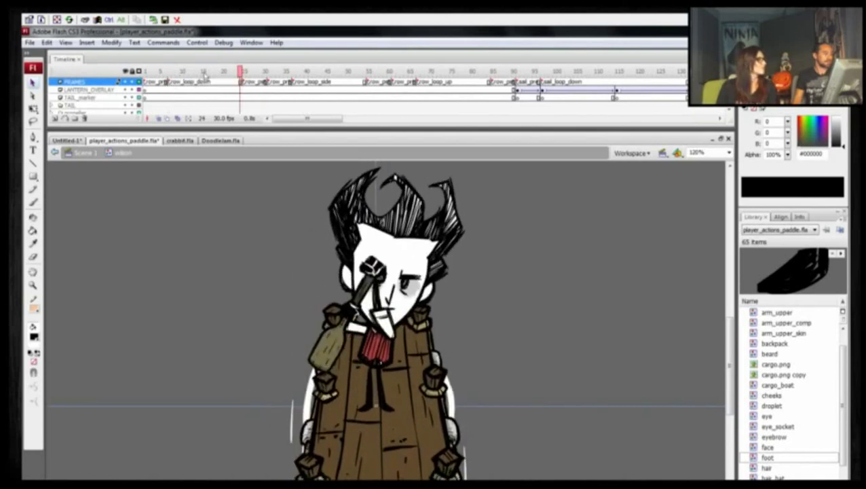
{"action": "left_click", "coordinate": [173, 78]}
{"action": "key", "text": "Return"}
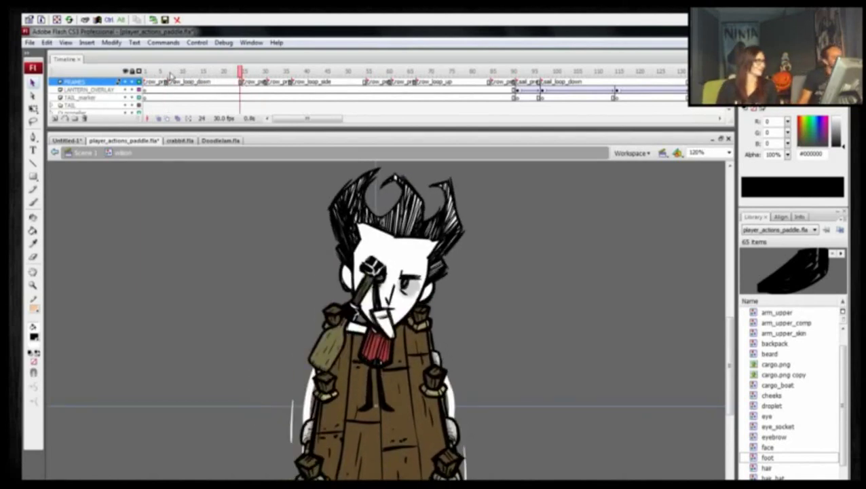
Step: Examine the opening rowing frames leading into row_loop_down and return the playhead to frame 1
{"action": "left_click_drag", "start_coordinate": [152, 72], "coordinate": [145, 72]}
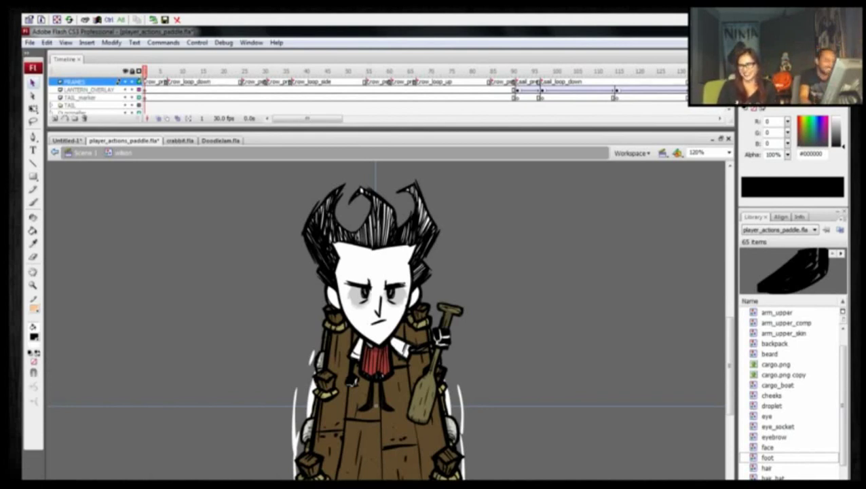
{"action": "left_click", "coordinate": [174, 73]}
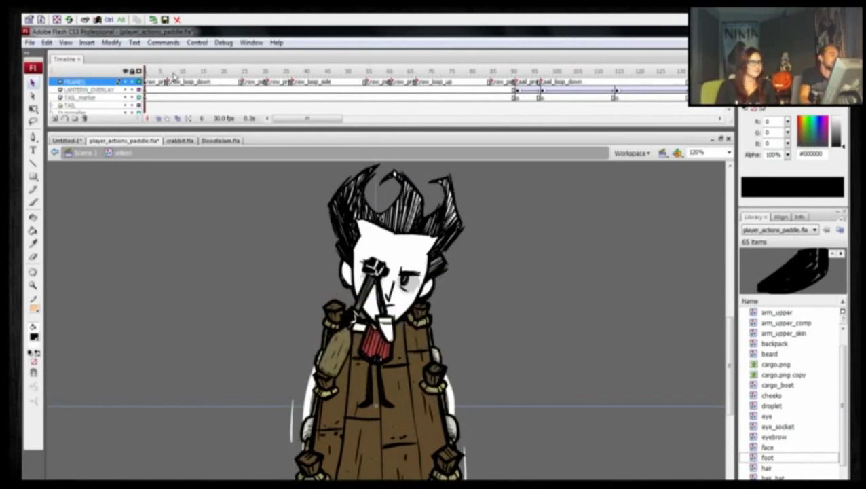
{"action": "left_click", "coordinate": [161, 74]}
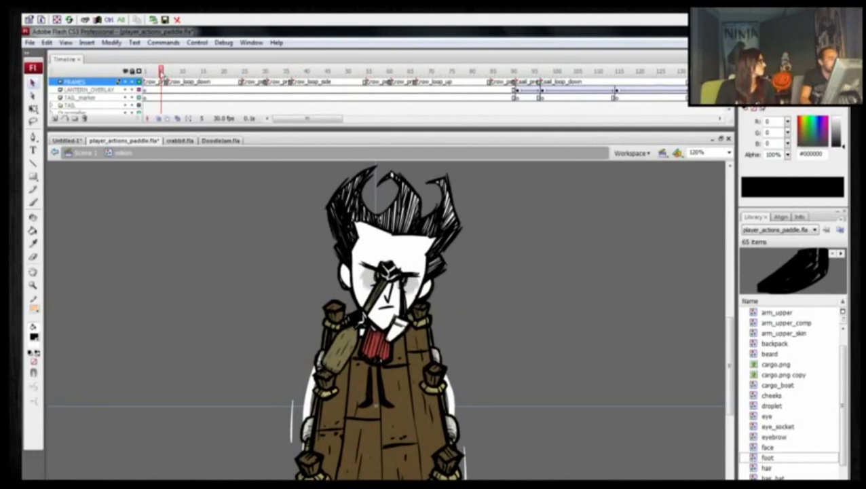
{"action": "left_click_drag", "start_coordinate": [161, 74], "coordinate": [144, 70]}
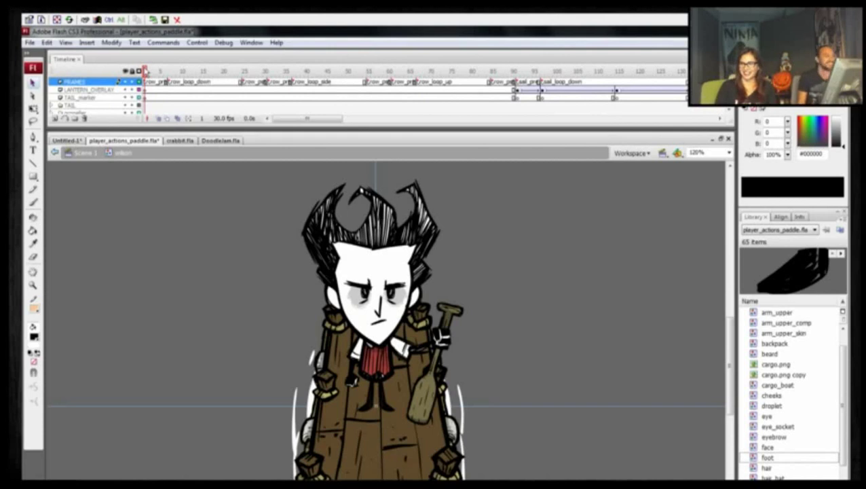
{"action": "left_click", "coordinate": [218, 72]}
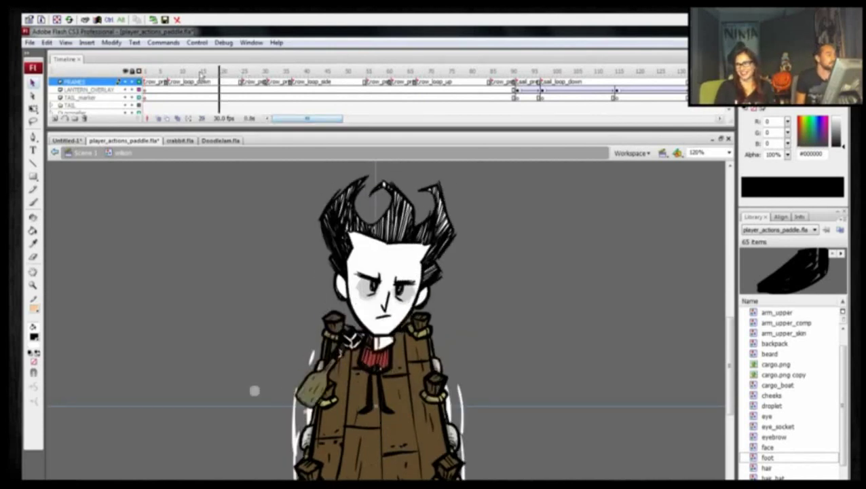
{"action": "left_click_drag", "start_coordinate": [201, 73], "coordinate": [145, 72]}
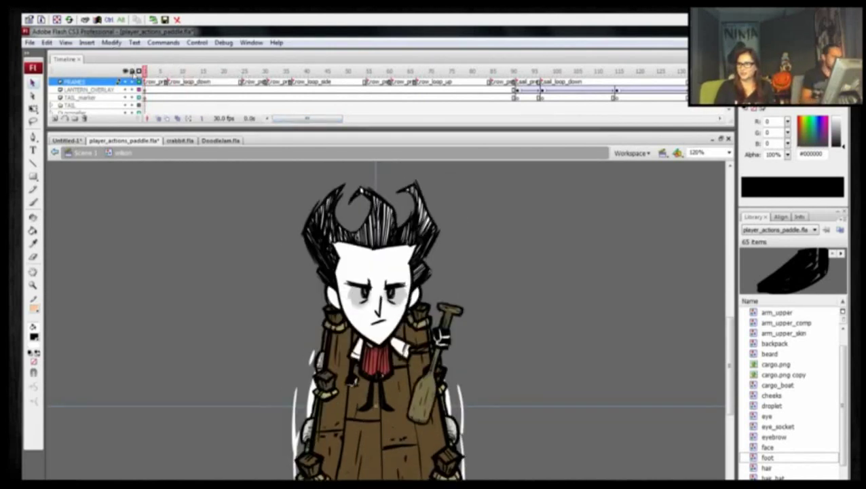
Step: Reframe the canvas so the character and the entire boat fit in view
{"action": "key", "text": "ctrl+minus"}
{"action": "key", "text": "z"}
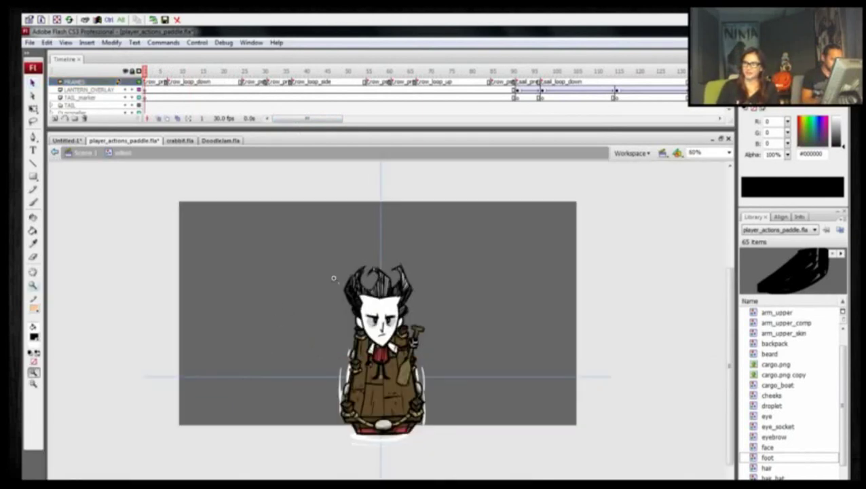
{"action": "left_click_drag", "start_coordinate": [334, 277], "coordinate": [459, 464]}
{"action": "key", "text": "space"}
{"action": "left_click_drag", "start_coordinate": [273, 324], "coordinate": [239, 304]}
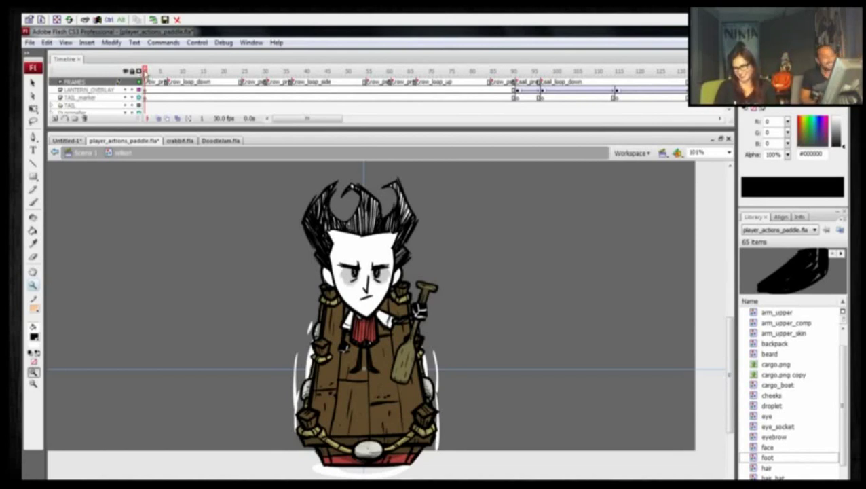
Step: Step frame by frame from the opening rowing pose into row_loop_down, comparing the paddle poses at frames 9, 12 and 8
{"action": "mouse_move", "coordinate": [145, 72]}
{"action": "left_mouse_down"}
{"action": "mouse_move", "coordinate": [166, 71]}
{"action": "mouse_move", "coordinate": [148, 71]}
{"action": "left_mouse_up"}
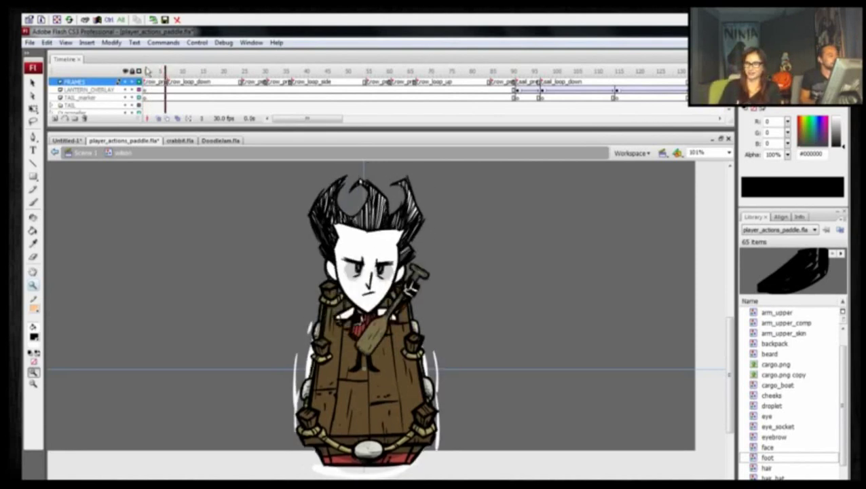
{"action": "key", "text": "period"}
{"action": "key", "text": "period"}
{"action": "key", "text": "period"}
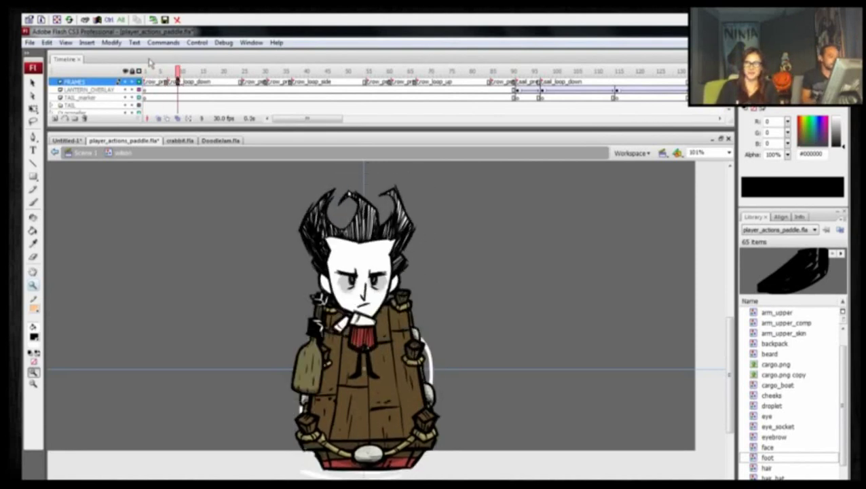
{"action": "left_click", "coordinate": [192, 87]}
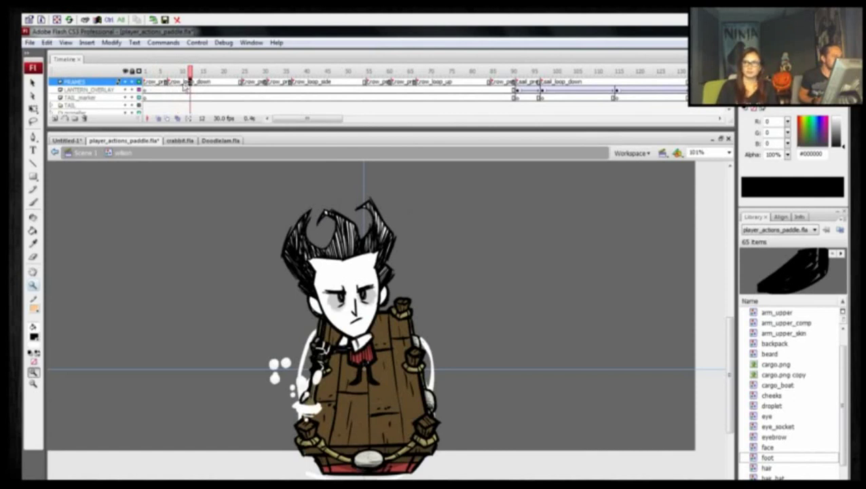
{"action": "left_click", "coordinate": [175, 87]}
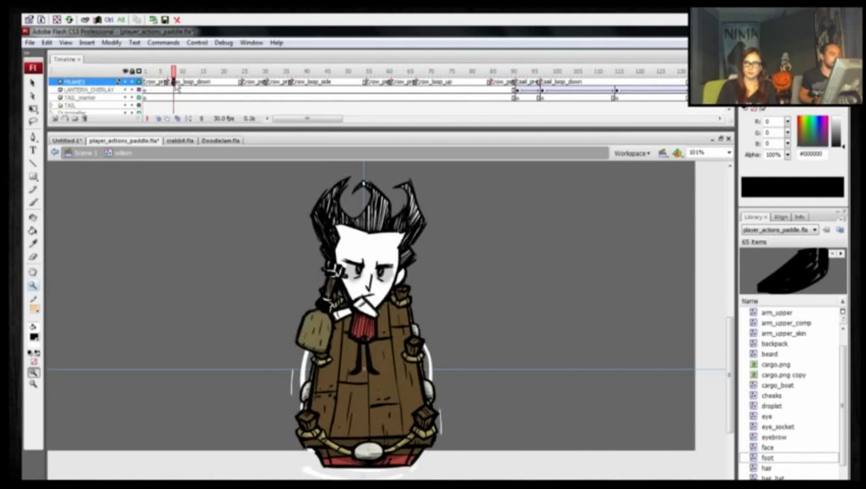
Step: Scrub through row_loop_down to frame 24 and replay the rowing animation from frame 1
{"action": "left_click", "coordinate": [191, 85]}
{"action": "left_click", "coordinate": [203, 85]}
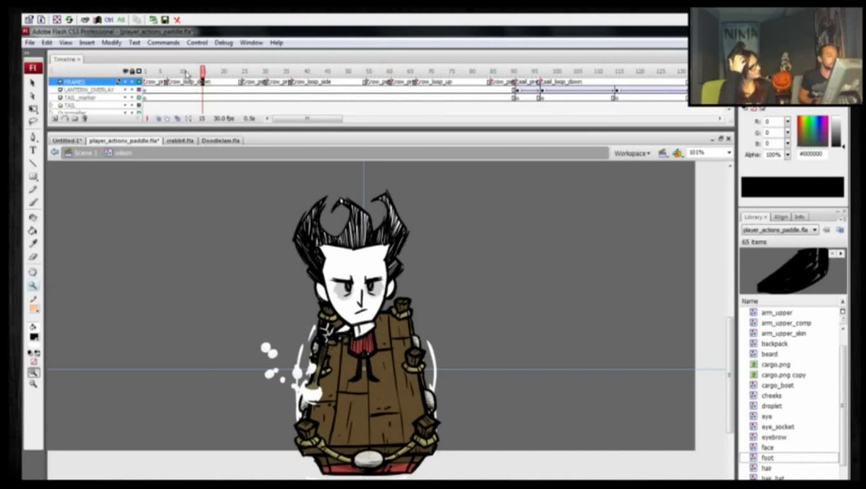
{"action": "left_click", "coordinate": [185, 71]}
{"action": "left_click_drag", "start_coordinate": [185, 71], "coordinate": [240, 70]}
{"action": "mouse_move", "coordinate": [140, 71]}
{"action": "left_mouse_down"}
{"action": "mouse_move", "coordinate": [155, 71]}
{"action": "mouse_move", "coordinate": [143, 72]}
{"action": "left_mouse_up"}
{"action": "key", "text": "Return"}
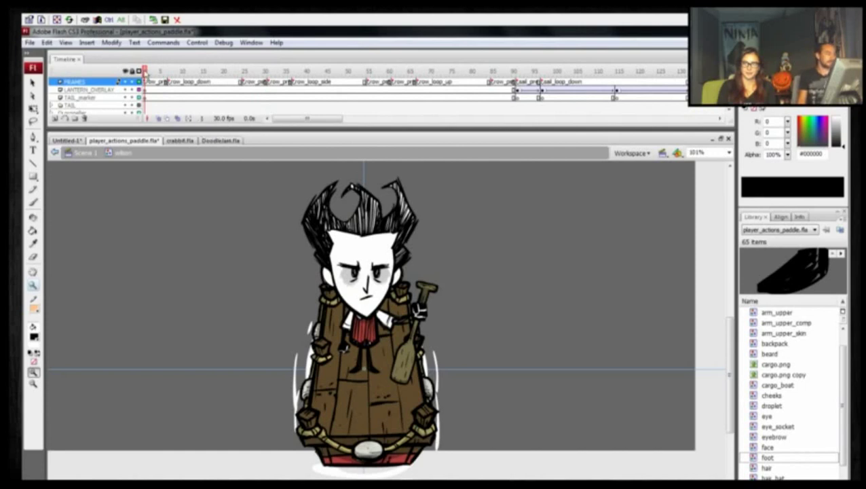
{"action": "left_click_drag", "start_coordinate": [148, 72], "coordinate": [240, 68]}
{"action": "key", "text": "Return"}
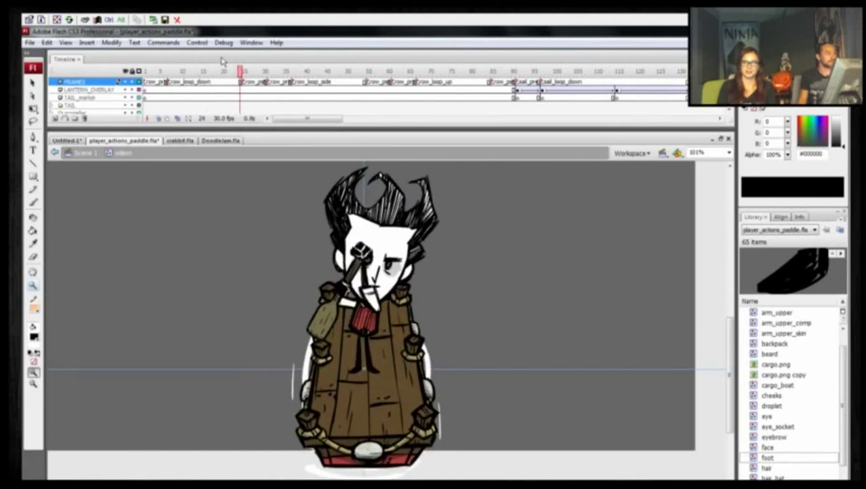
Step: Replay row_loop_down from its start, compare its end with frame 24, and move on to the pose at frame 30
{"action": "left_click", "coordinate": [171, 73]}
{"action": "key", "text": "Return"}
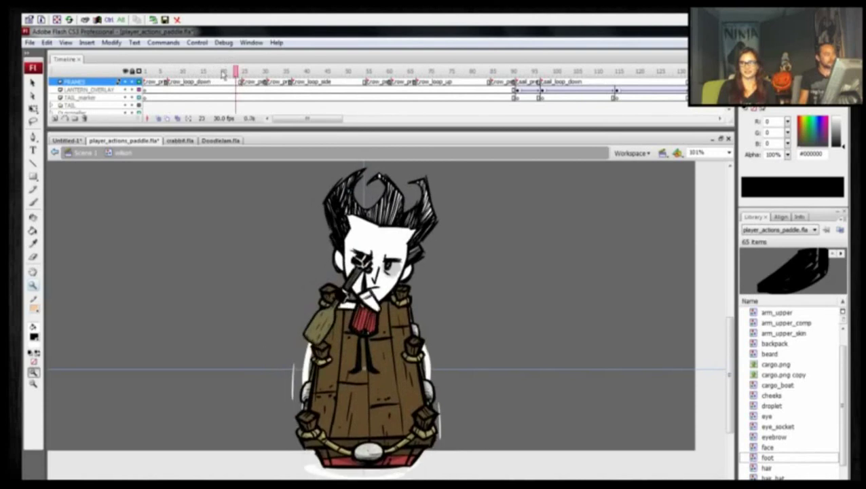
{"action": "left_click", "coordinate": [236, 73]}
{"action": "left_click", "coordinate": [240, 73]}
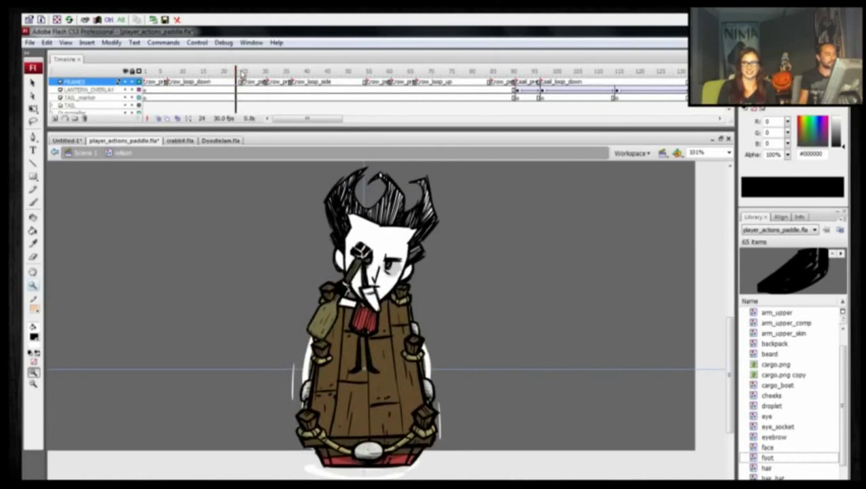
{"action": "left_click_drag", "start_coordinate": [241, 73], "coordinate": [265, 82]}
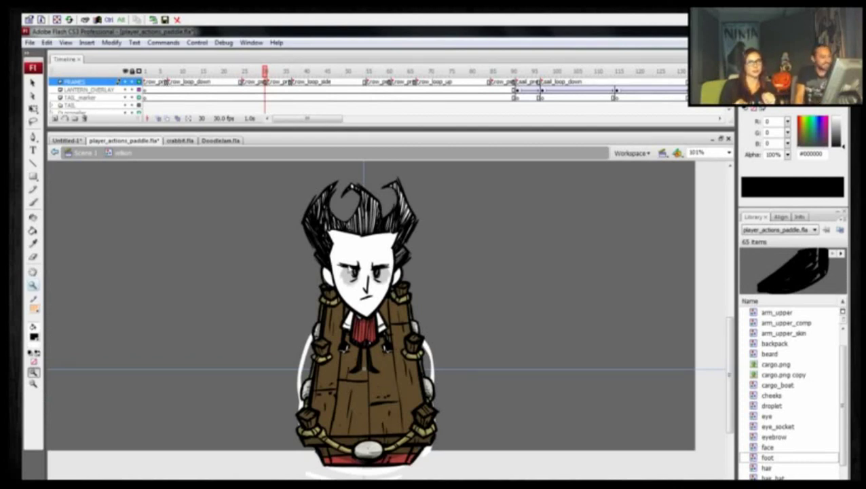
Step: Open the character's face symbol at frame 30 to examine its layers and keyframes, and return to the wilson symbol
{"action": "left_click", "coordinate": [352, 271]}
{"action": "key", "text": "v"}
{"action": "left_click_drag", "start_coordinate": [347, 301], "coordinate": [289, 265]}
{"action": "left_click", "coordinate": [328, 310]}
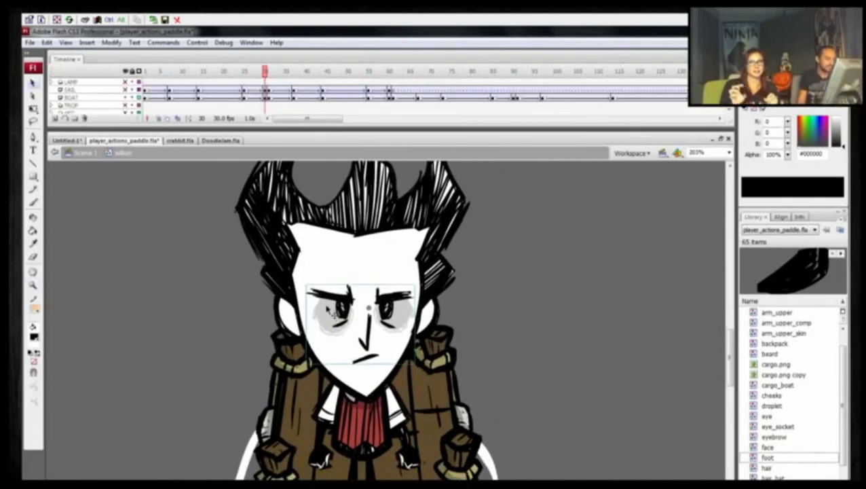
{"action": "double_click", "coordinate": [339, 328]}
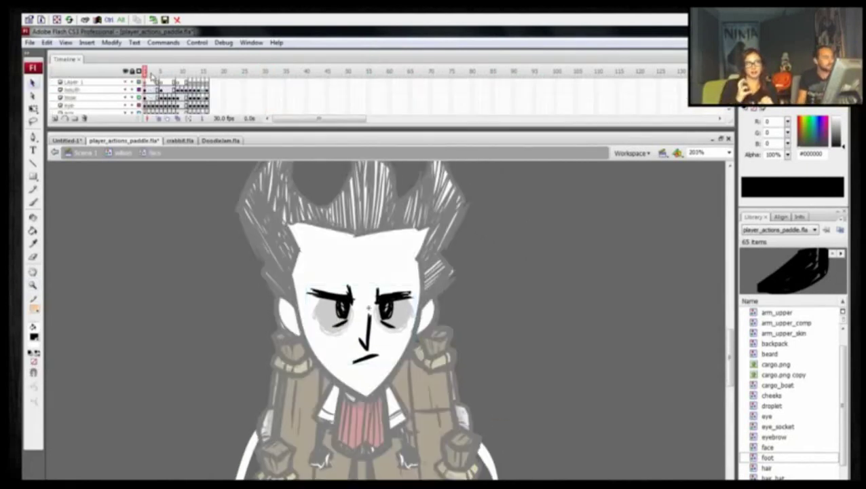
{"action": "mouse_move", "coordinate": [145, 73]}
{"action": "left_mouse_down"}
{"action": "mouse_move", "coordinate": [201, 79]}
{"action": "mouse_move", "coordinate": [151, 72]}
{"action": "mouse_move", "coordinate": [145, 80]}
{"action": "left_mouse_up"}
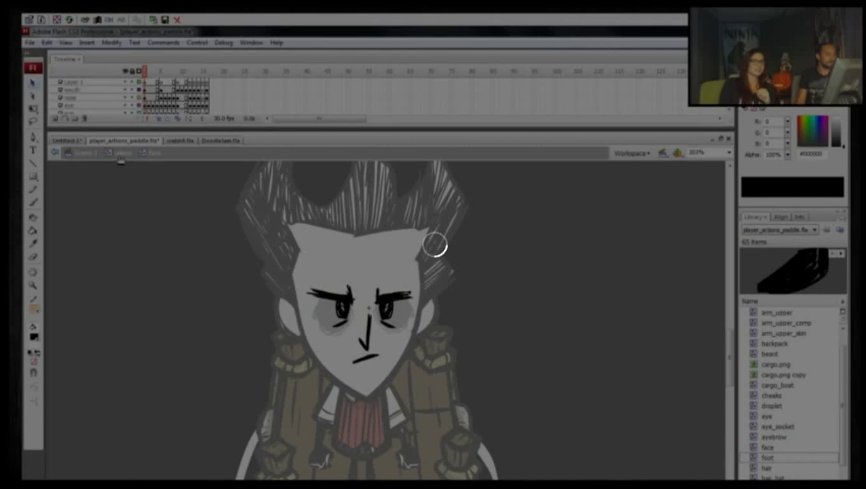
{"action": "left_click", "coordinate": [120, 155]}
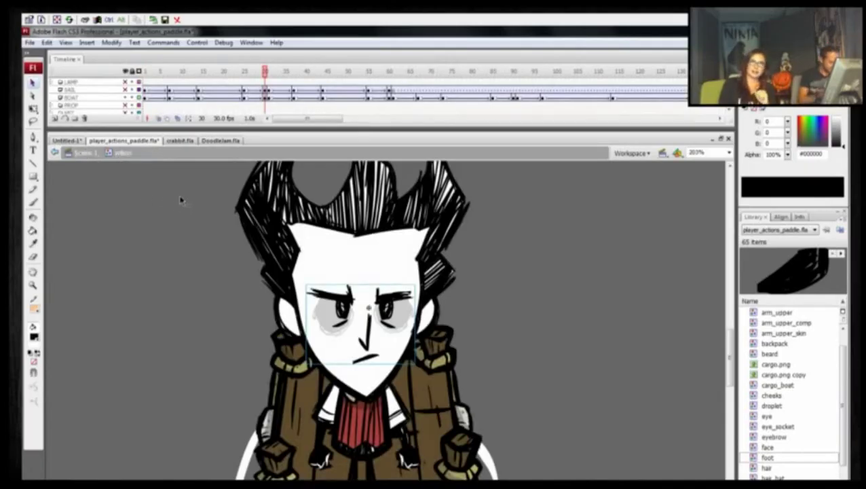
{"action": "left_click", "coordinate": [172, 201]}
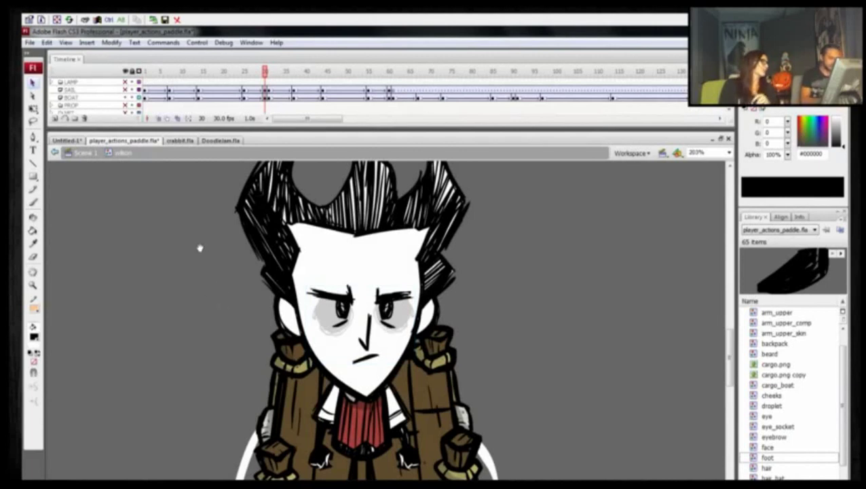
Step: Reframe the canvas so the character's head, body and most of the boat are in view
{"action": "key", "text": "ctrl+minus"}
{"action": "key", "text": "z"}
{"action": "left_click_drag", "start_coordinate": [322, 238], "coordinate": [447, 474]}
{"action": "key", "text": "space"}
{"action": "left_click_drag", "start_coordinate": [280, 334], "coordinate": [248, 321]}
{"action": "key", "text": "a"}
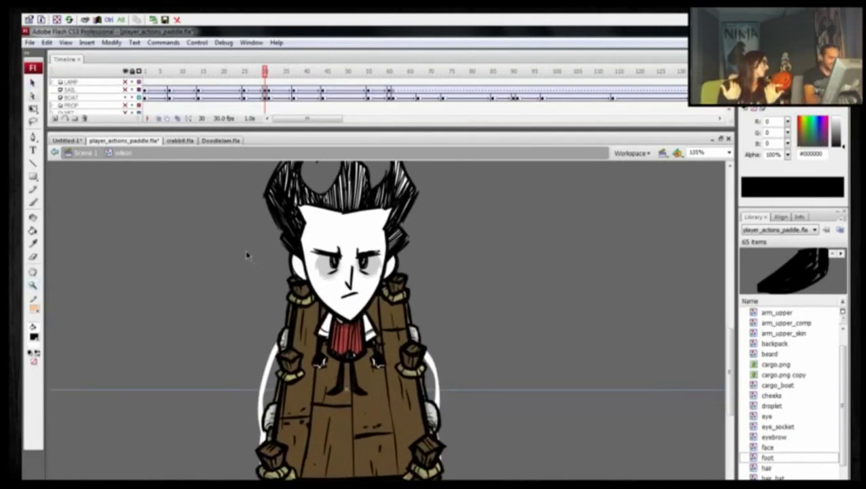
{"action": "left_click_drag", "start_coordinate": [210, 223], "coordinate": [230, 232]}
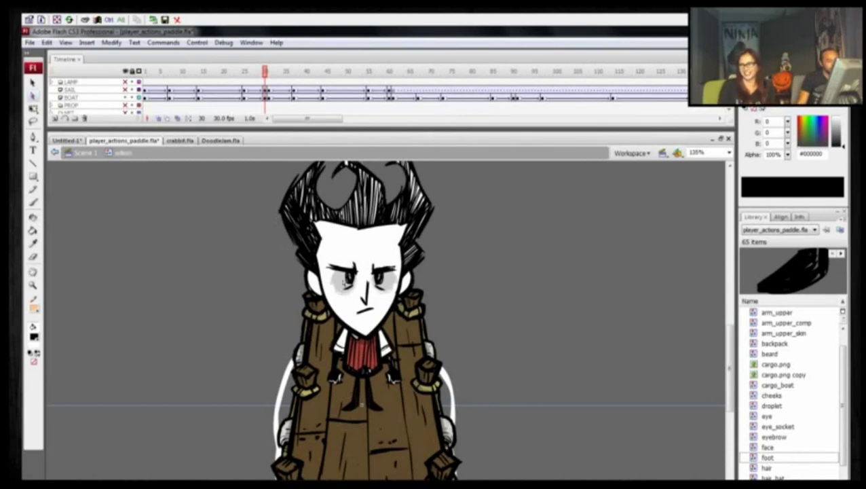
{"action": "left_click_drag", "start_coordinate": [259, 296], "coordinate": [283, 266]}
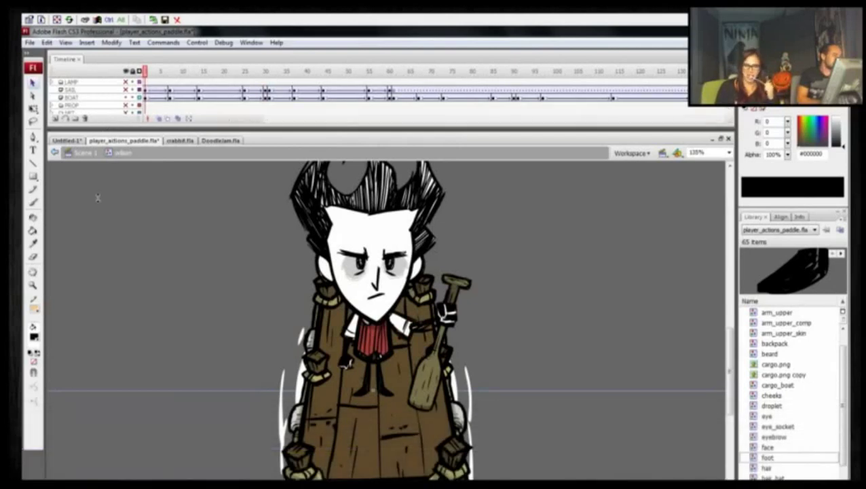
Step: Enlarge the timeline to show more layers, and briefly select everything on frame 1 to show the character's separate parts
{"action": "left_click_drag", "start_coordinate": [267, 130], "coordinate": [257, 202]}
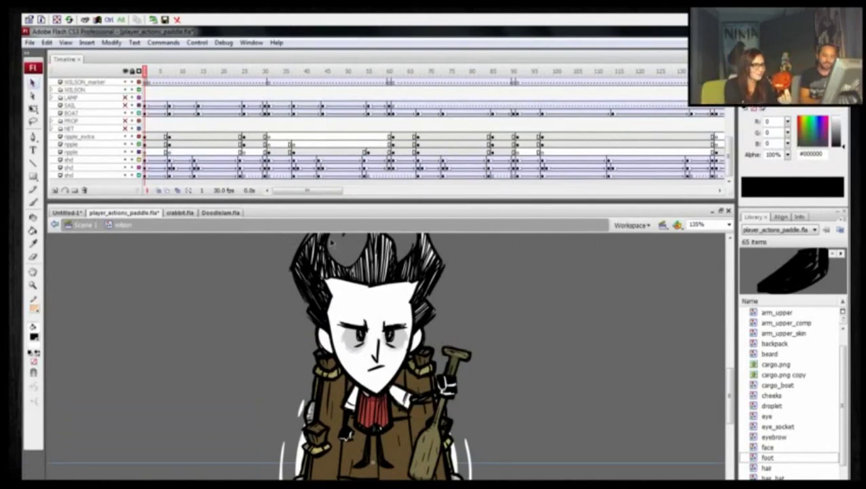
{"action": "left_click_drag", "start_coordinate": [841, 359], "coordinate": [843, 340]}
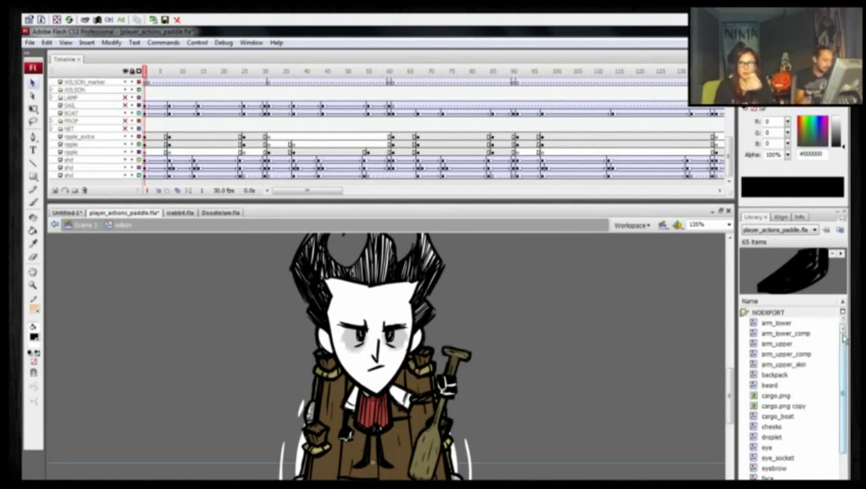
{"action": "left_click_drag", "start_coordinate": [224, 388], "coordinate": [222, 369]}
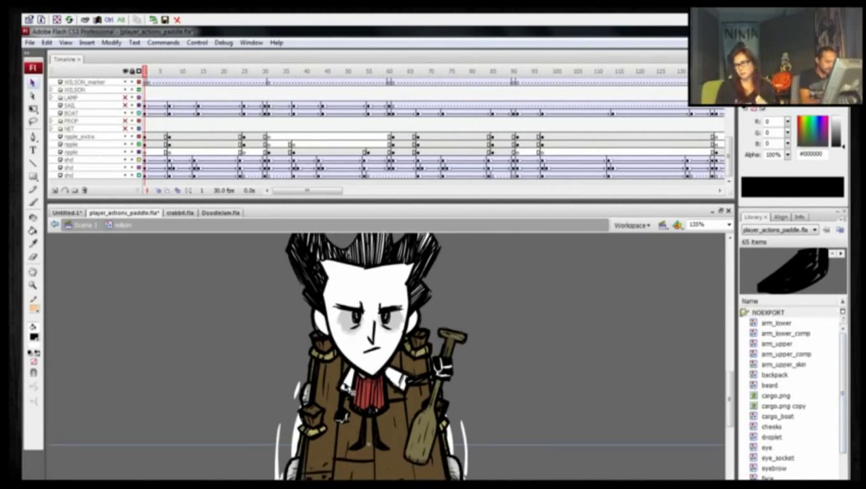
{"action": "scroll", "coordinate": [305, 334], "scroll_direction": "down", "scroll_amount": 3}
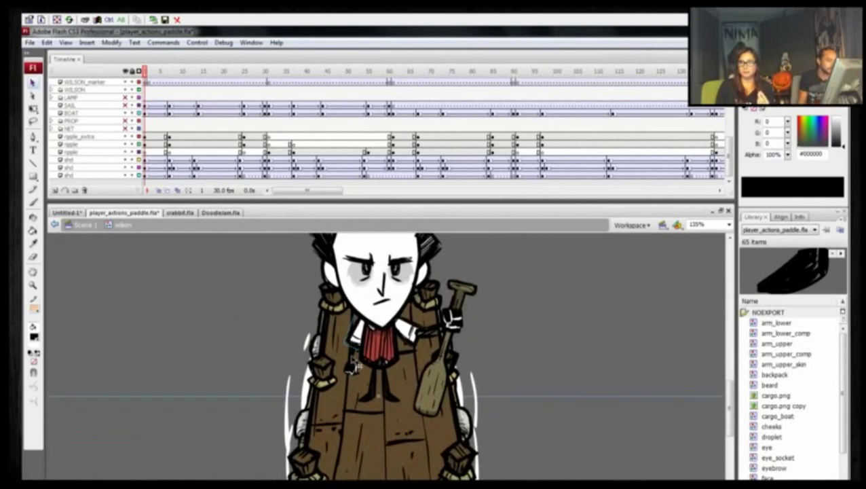
{"action": "key", "text": "ctrl+a"}
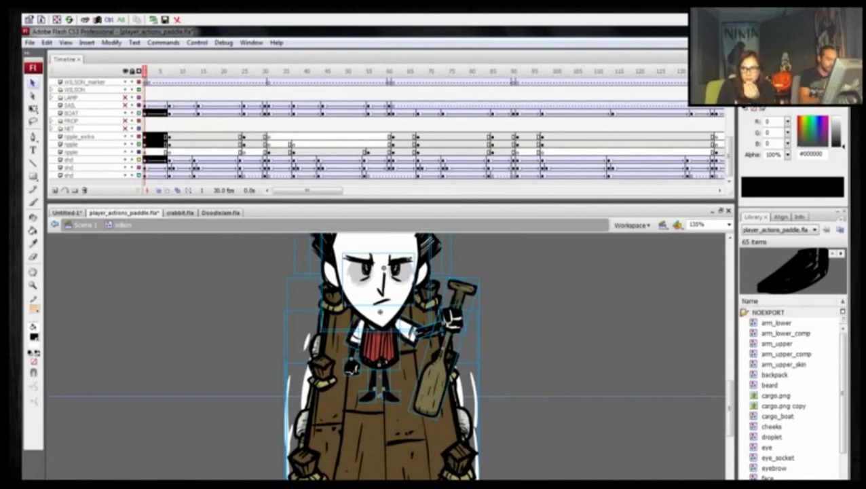
{"action": "key", "text": "ctrl+equal"}
{"action": "scroll", "coordinate": [378, 365], "scroll_direction": "up", "scroll_amount": 2}
{"action": "key", "text": "Escape"}
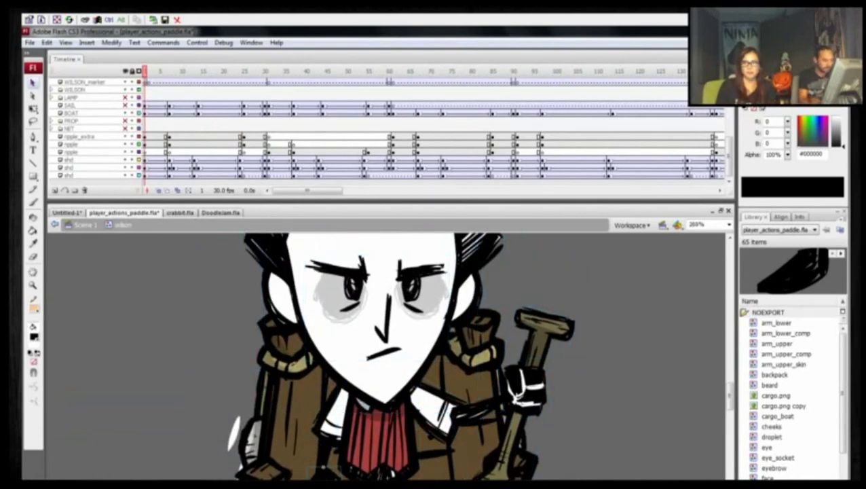
Step: Open the hand symbol, step through its alternate hand drawings up to frame 8, and return to the wilson symbol
{"action": "double_click", "coordinate": [319, 469]}
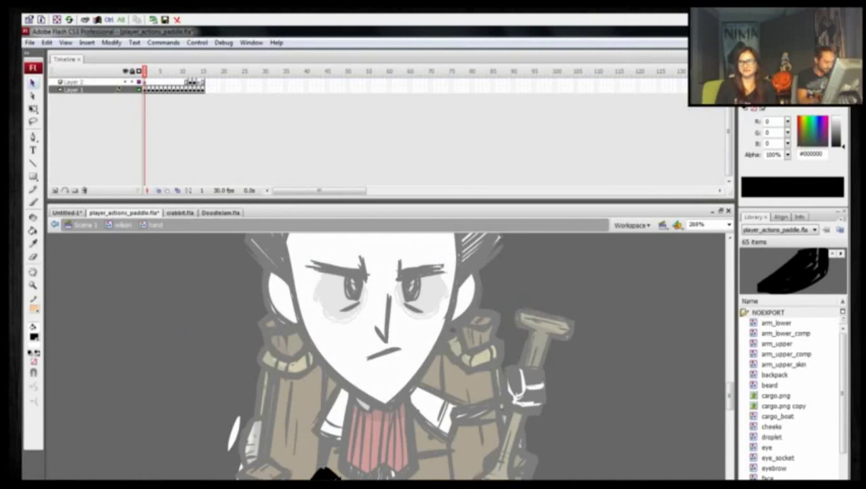
{"action": "key", "text": "period"}
{"action": "key", "text": "period"}
{"action": "key", "text": "period"}
{"action": "key", "text": "period"}
{"action": "key", "text": "period"}
{"action": "key", "text": "period"}
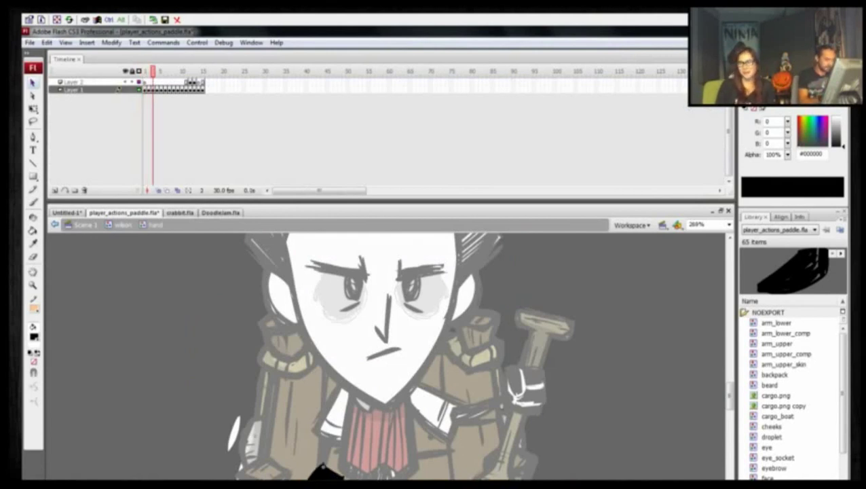
{"action": "scroll", "coordinate": [222, 348], "scroll_direction": "down", "scroll_amount": 3}
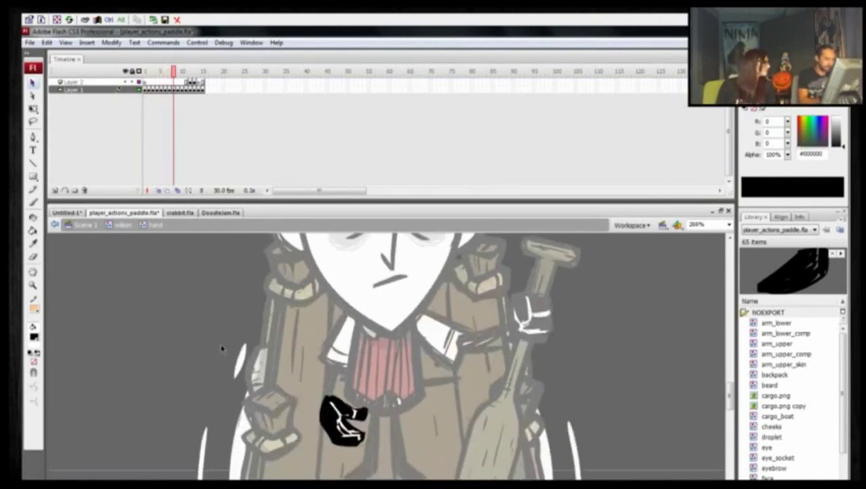
{"action": "double_click", "coordinate": [256, 383]}
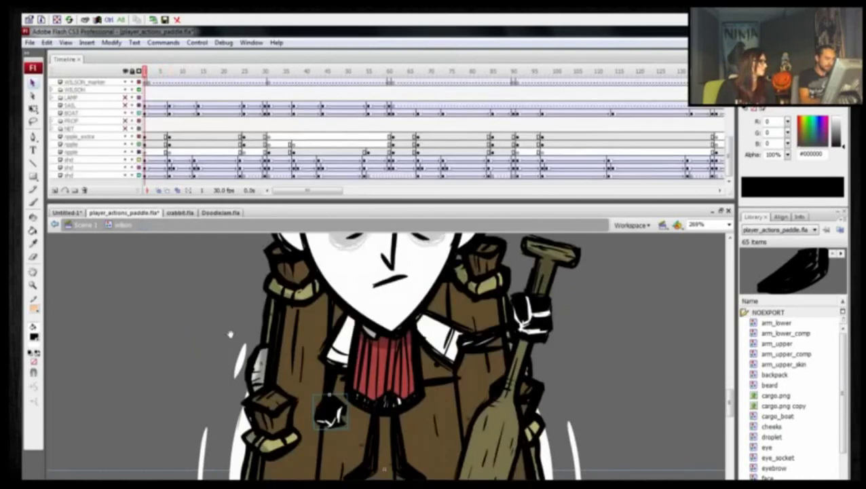
Step: Open the face symbol, step through its alternate expression frames, and return to the wilson symbol
{"action": "left_click_drag", "start_coordinate": [294, 239], "coordinate": [271, 372]}
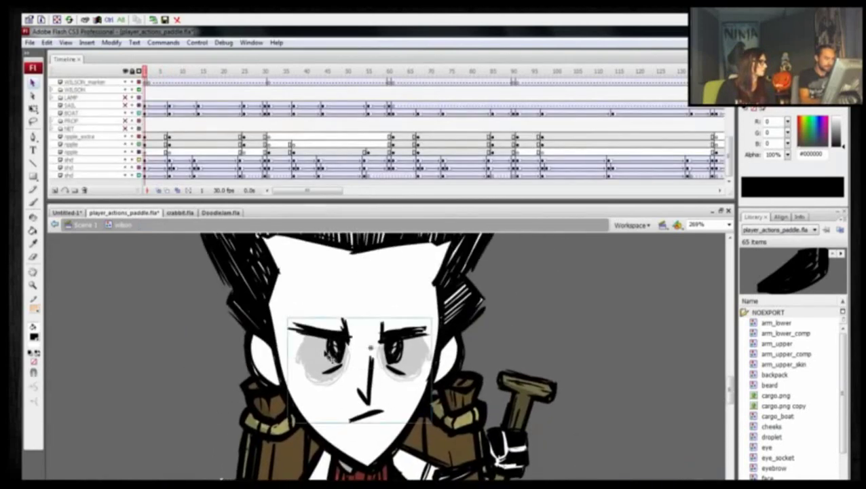
{"action": "double_click", "coordinate": [332, 353]}
{"action": "key", "text": "period"}
{"action": "key", "text": "period"}
{"action": "key", "text": "period"}
{"action": "key", "text": "period"}
{"action": "key", "text": "period"}
{"action": "key", "text": "period"}
{"action": "key", "text": "comma"}
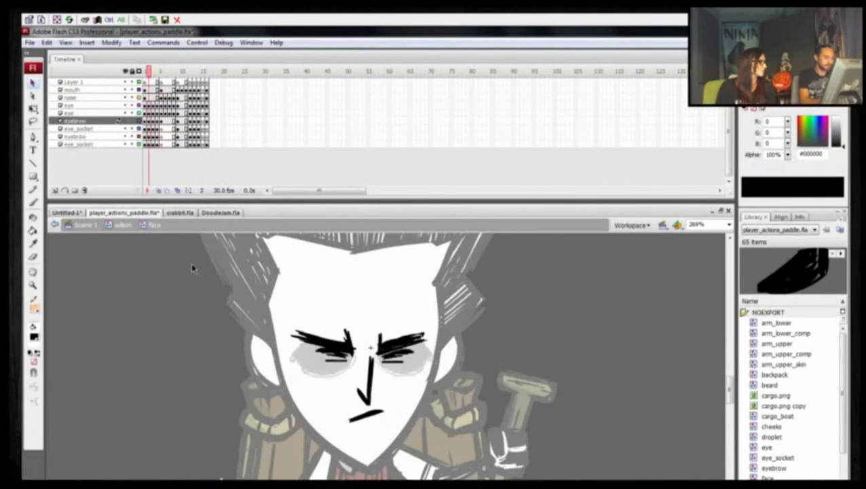
{"action": "double_click", "coordinate": [213, 320]}
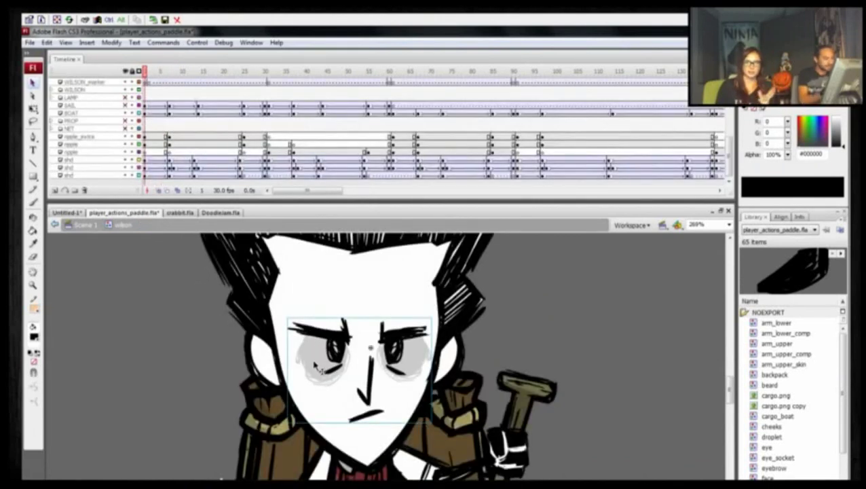
Step: Reopen the face symbol, go to frame 3, and convert all the facial features there into one graphic symbol
{"action": "left_click_drag", "start_coordinate": [195, 359], "coordinate": [213, 334]}
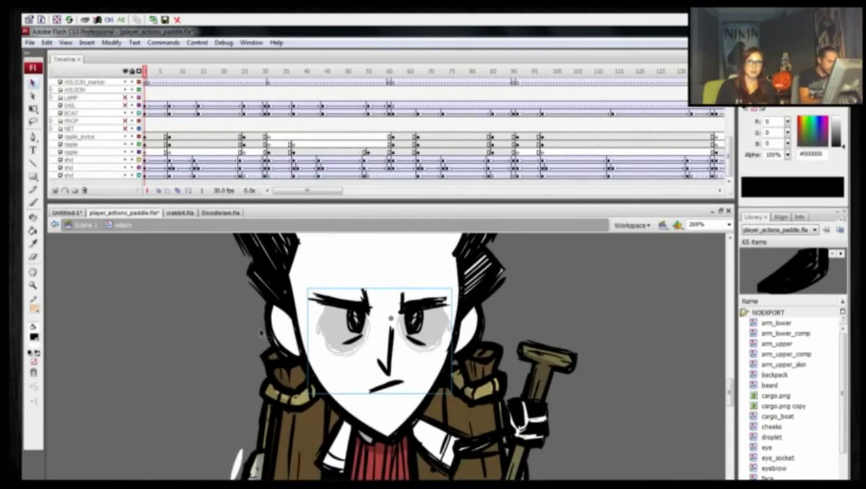
{"action": "double_click", "coordinate": [339, 331]}
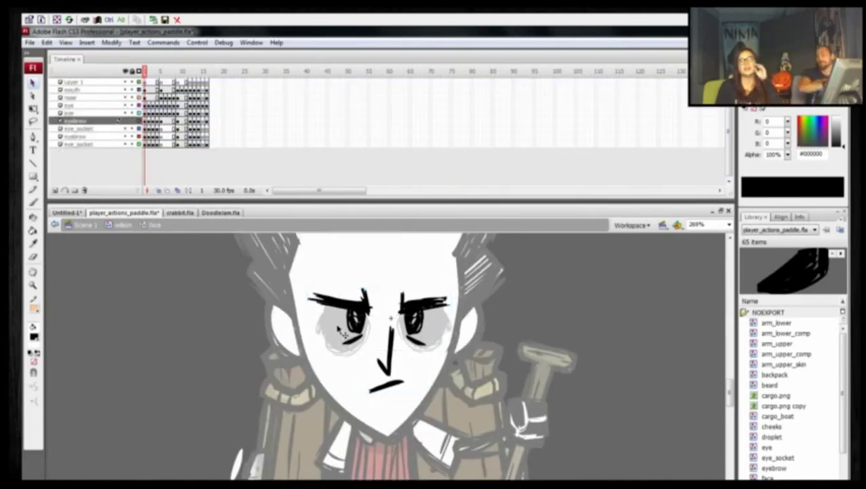
{"action": "key", "text": "period"}
{"action": "key", "text": "period"}
{"action": "key", "text": "period"}
{"action": "key", "text": "comma"}
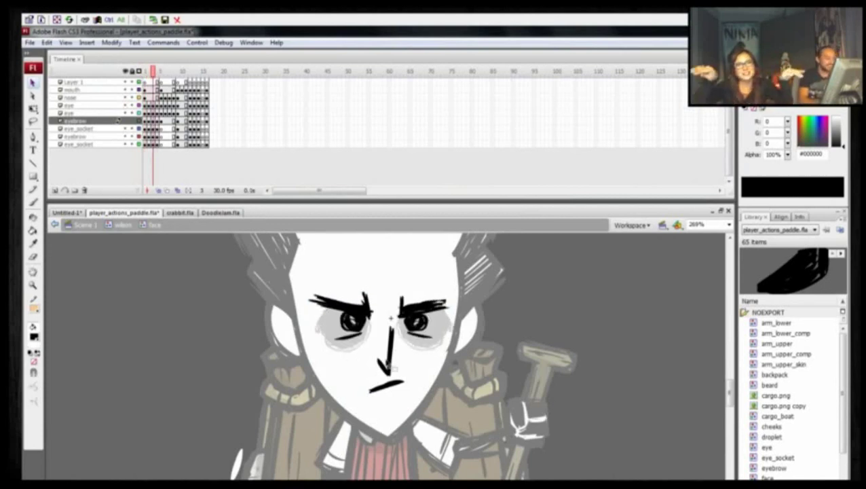
{"action": "left_click", "coordinate": [118, 89], "text": "shift"}
{"action": "key", "text": "F8"}
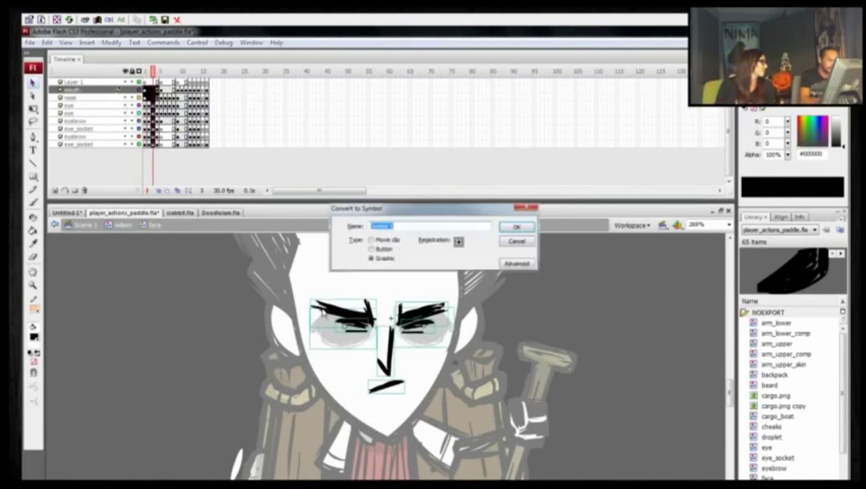
{"action": "key", "text": "Return"}
Step: Open the new combined face graphic to inspect its nested features, and return to the wilson symbol
{"action": "double_click", "coordinate": [339, 335]}
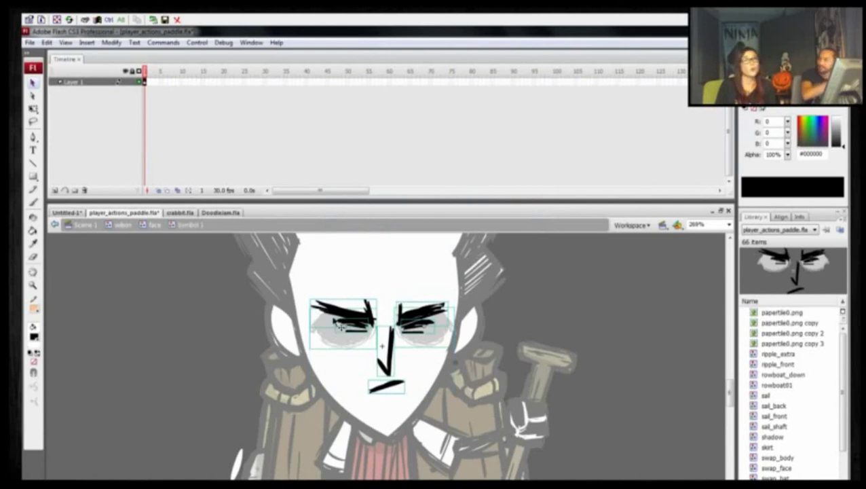
{"action": "left_click", "coordinate": [271, 294]}
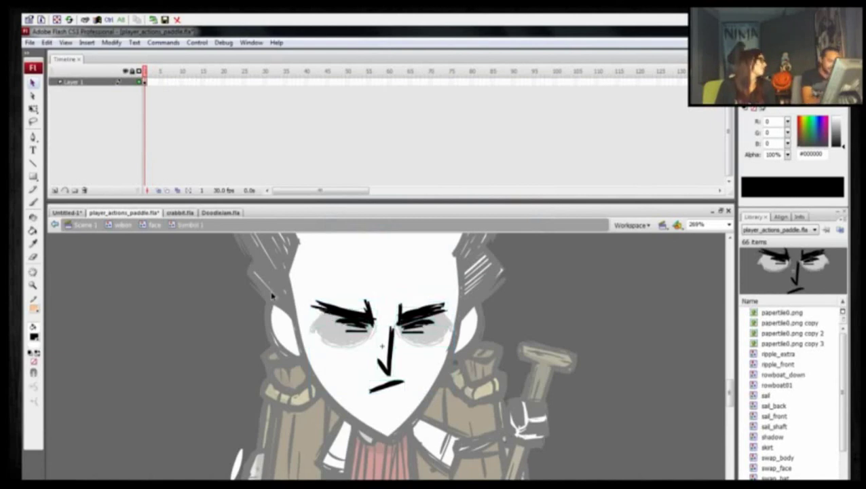
{"action": "double_click", "coordinate": [273, 294]}
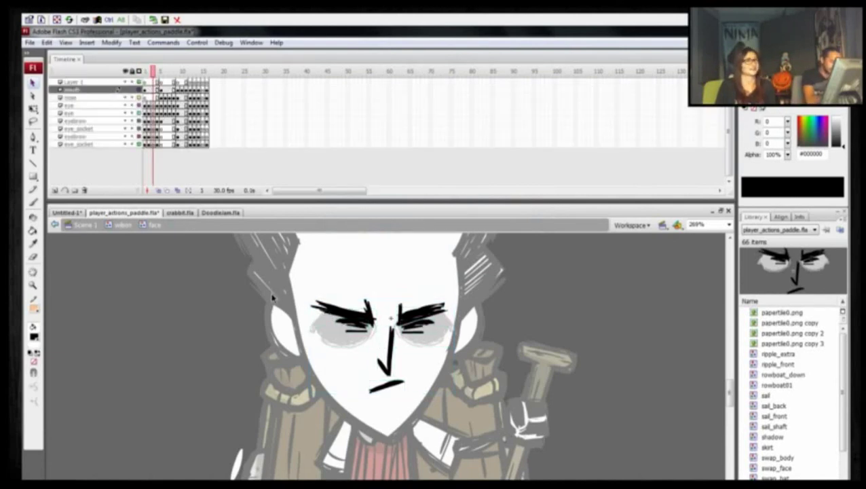
{"action": "double_click", "coordinate": [273, 294]}
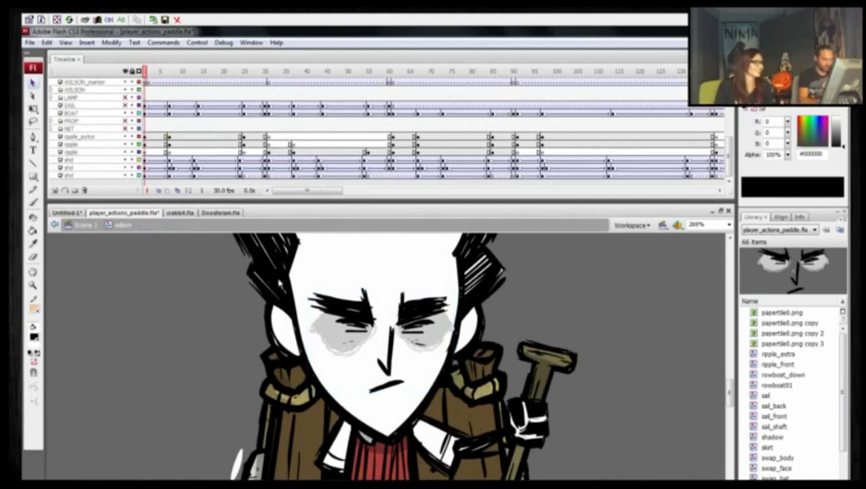
Step: Open the combined graphic inside the face symbol, select all its nested features, and return to the wilson symbol
{"action": "double_click", "coordinate": [270, 277]}
{"action": "double_click", "coordinate": [268, 275]}
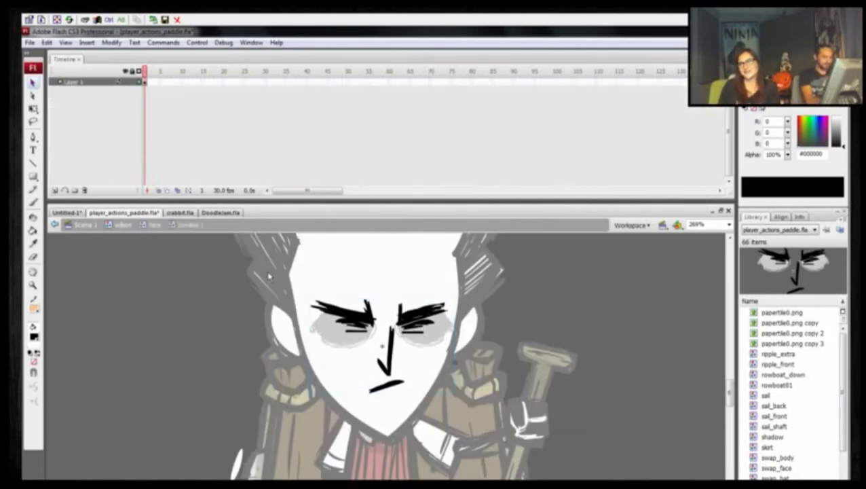
{"action": "key", "text": "ctrl+a"}
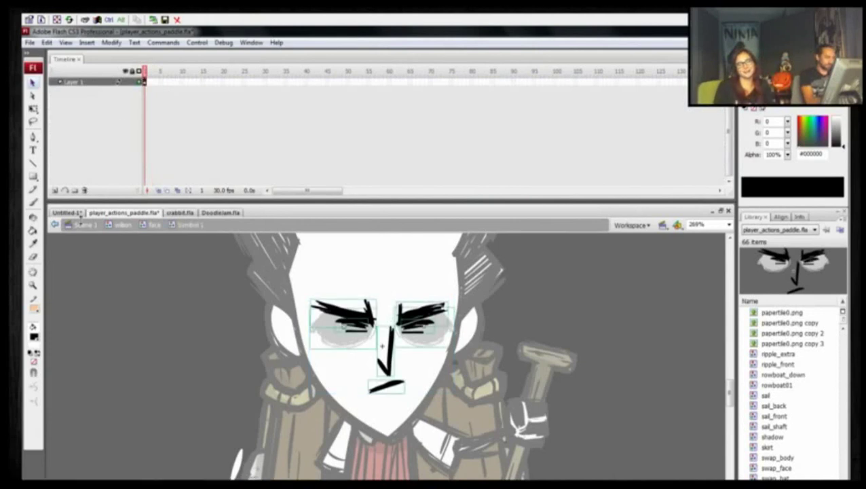
{"action": "left_click", "coordinate": [121, 225]}
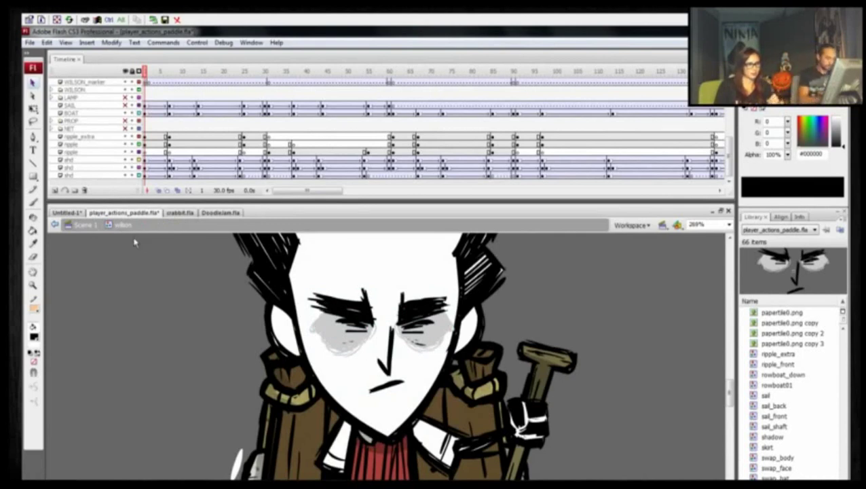
Step: Play the animation briefly, go back to frame 1, and undo the conversion of the facial features into one graphic symbol
{"action": "key", "text": "ctrl+minus"}
{"action": "key", "text": "Return"}
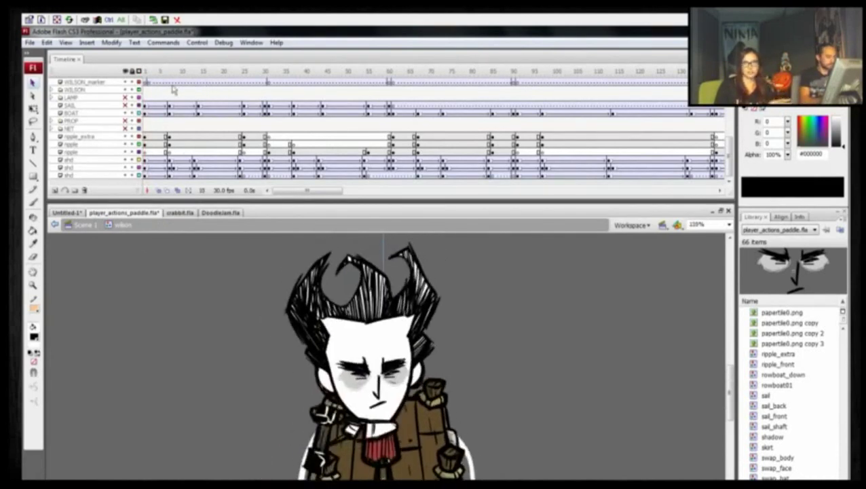
{"action": "left_click", "coordinate": [145, 72]}
{"action": "key", "text": "ctrl+z"}
{"action": "key", "text": "ctrl+z"}
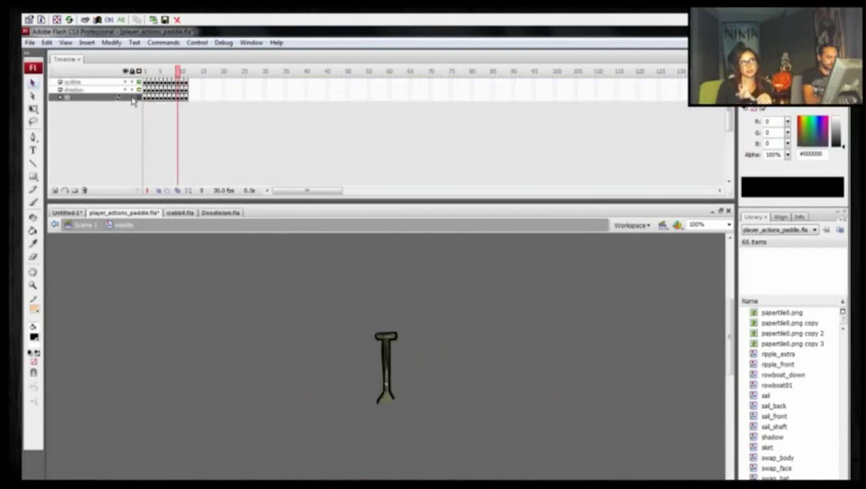
Step: Return to Scene 1 and reopen the wilson symbol with the restored face
{"action": "left_click", "coordinate": [85, 226]}
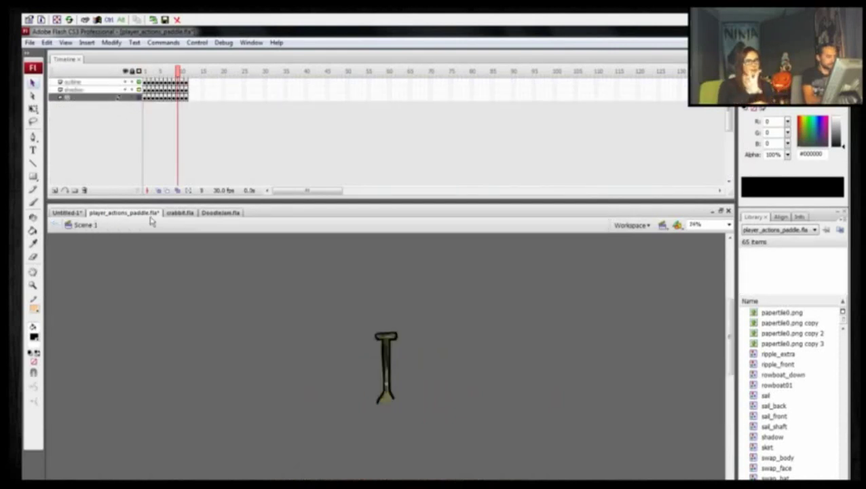
{"action": "double_click", "coordinate": [359, 299]}
{"action": "key", "text": "ctrl+equal"}
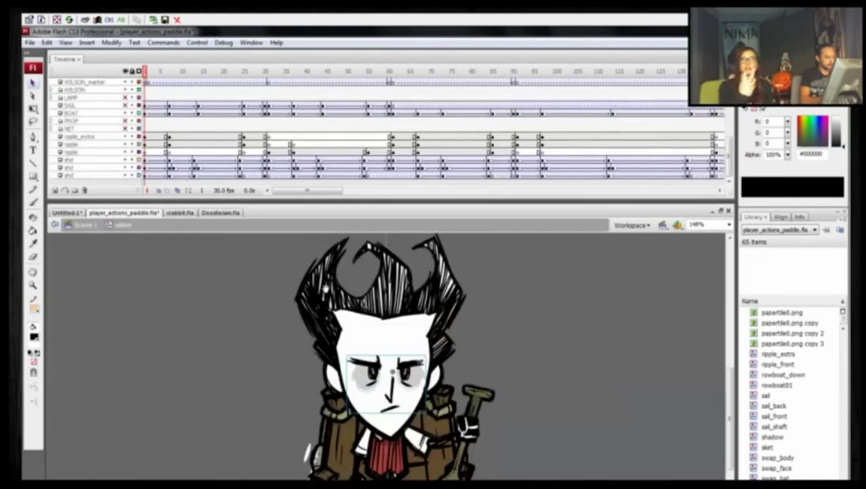
{"action": "left_click_drag", "start_coordinate": [222, 305], "coordinate": [169, 251]}
Step: Scrub through the paddling animation to frame 84 and inspect the ripple and tail around the rear-facing boat
{"action": "left_click_drag", "start_coordinate": [149, 72], "coordinate": [242, 74]}
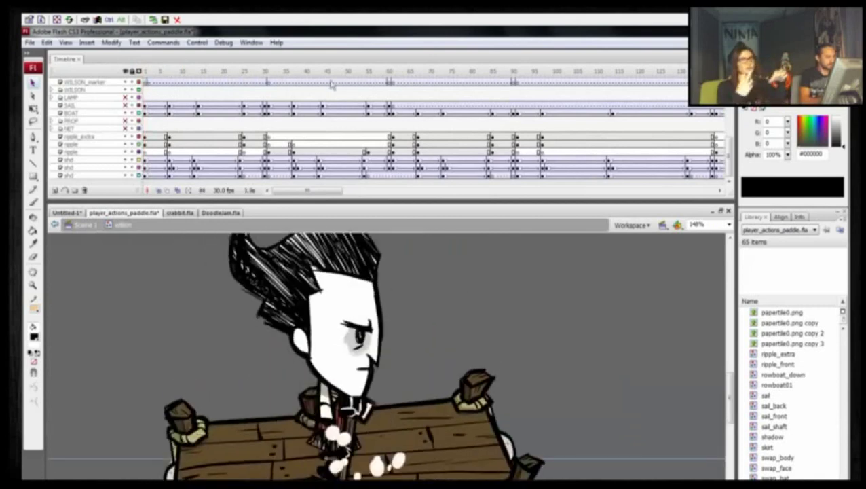
{"action": "key", "text": "ctrl+minus"}
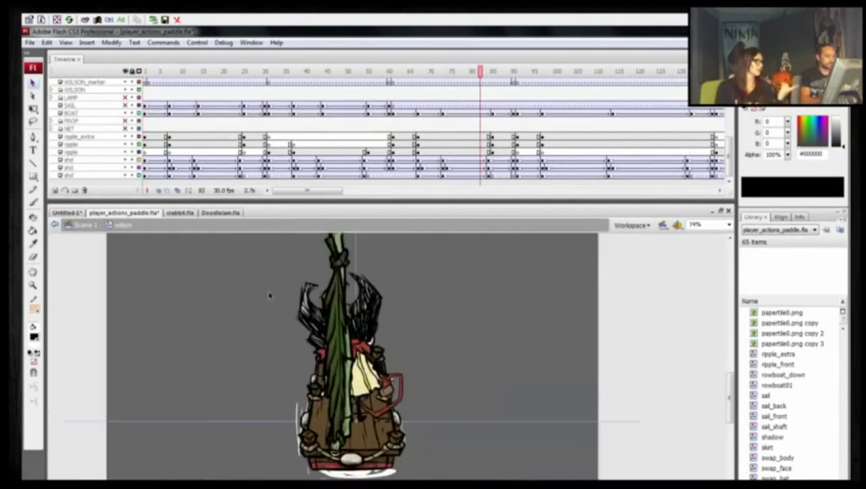
{"action": "key", "text": "period"}
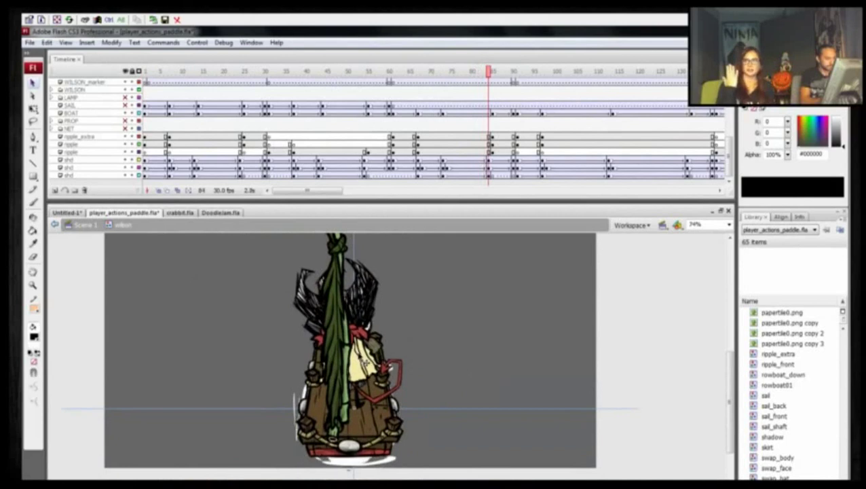
{"action": "left_click", "coordinate": [360, 462]}
{"action": "key", "text": "ctrl+equal"}
{"action": "left_click_drag", "start_coordinate": [236, 345], "coordinate": [196, 321]}
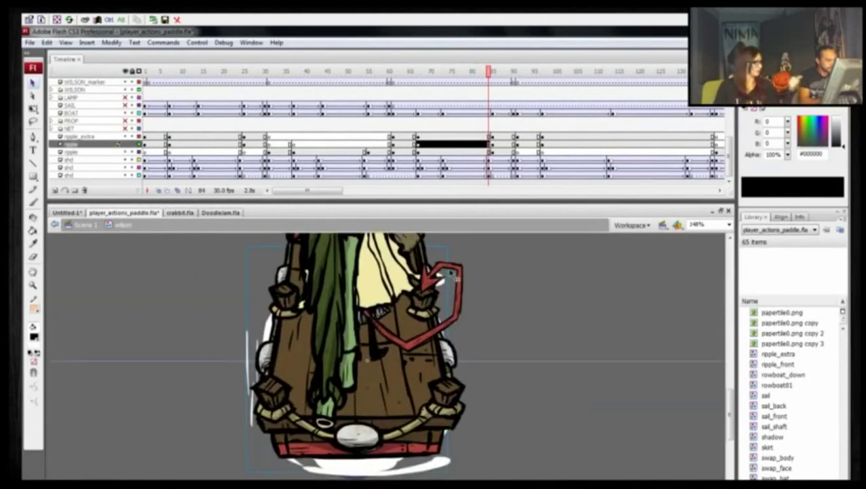
{"action": "left_click", "coordinate": [456, 279]}
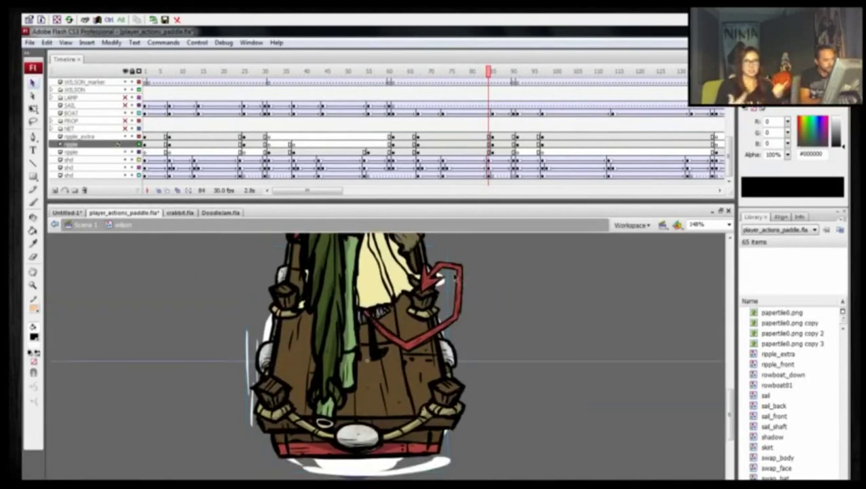
Step: Advance to frame 85, expand the WILSON layer folder, and hide its TAIL folder
{"action": "left_click", "coordinate": [133, 73]}
{"action": "key", "text": "period"}
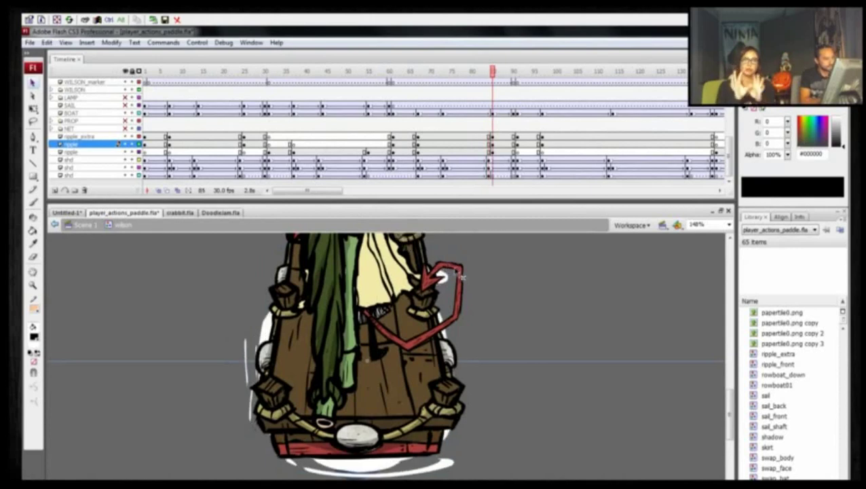
{"action": "left_click", "coordinate": [456, 270]}
{"action": "left_click", "coordinate": [53, 90]}
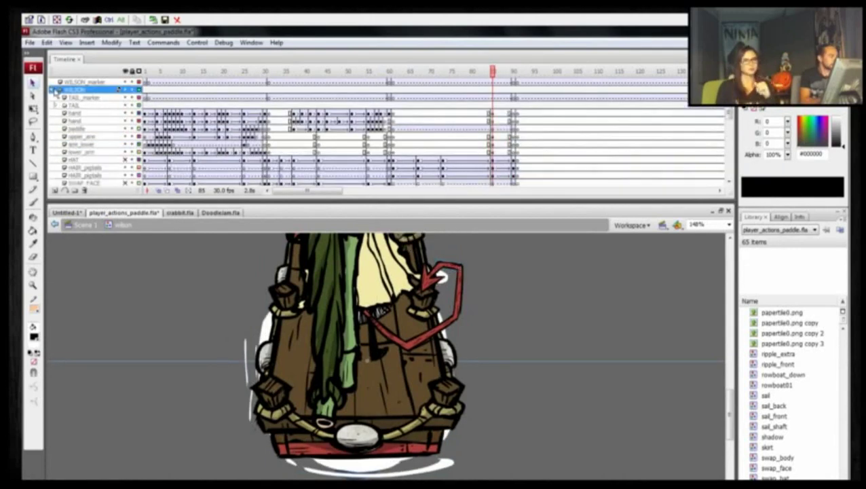
{"action": "left_click", "coordinate": [125, 105]}
Step: Hide the upper HAIR_pigtails layer, the SWAP_BODY backpack layer and the skirt layer on the rear-facing character
{"action": "left_click", "coordinate": [365, 274]}
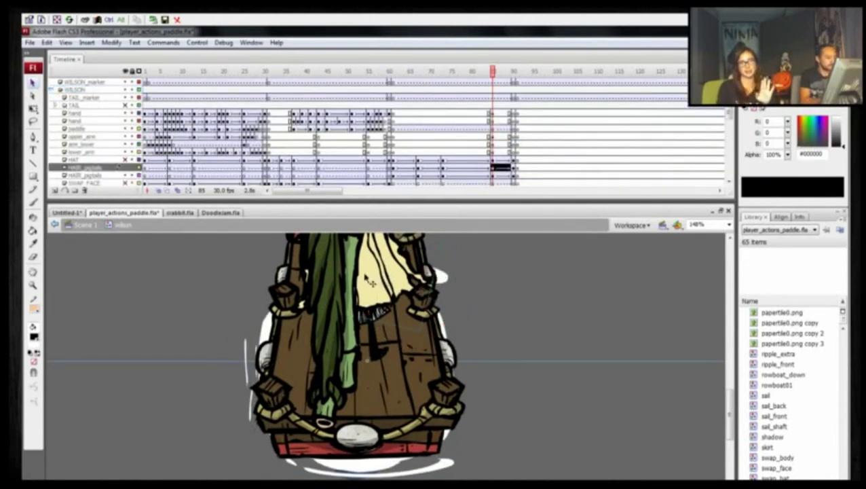
{"action": "left_click_drag", "start_coordinate": [231, 271], "coordinate": [249, 348]}
{"action": "left_click", "coordinate": [119, 167]}
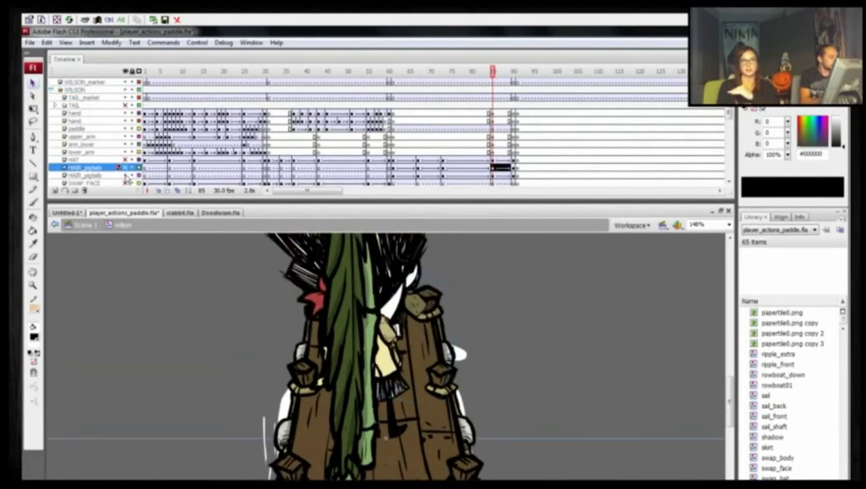
{"action": "left_click", "coordinate": [403, 390]}
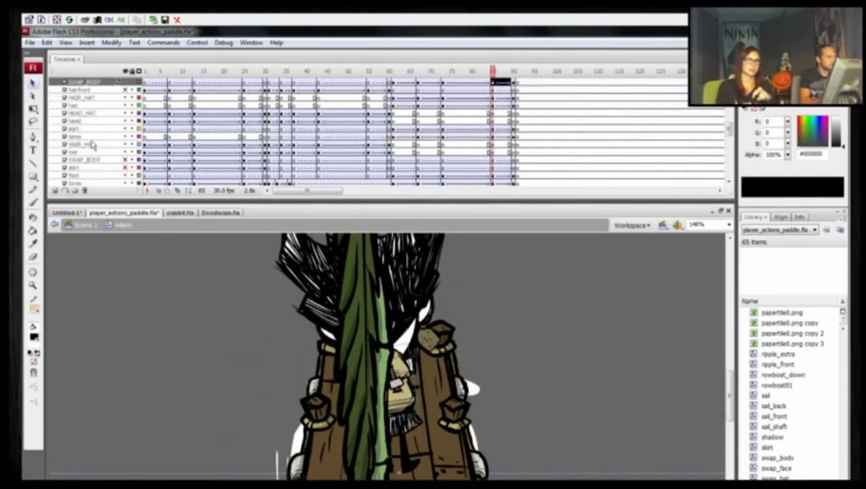
{"action": "left_click", "coordinate": [125, 82]}
{"action": "left_click", "coordinate": [408, 421]}
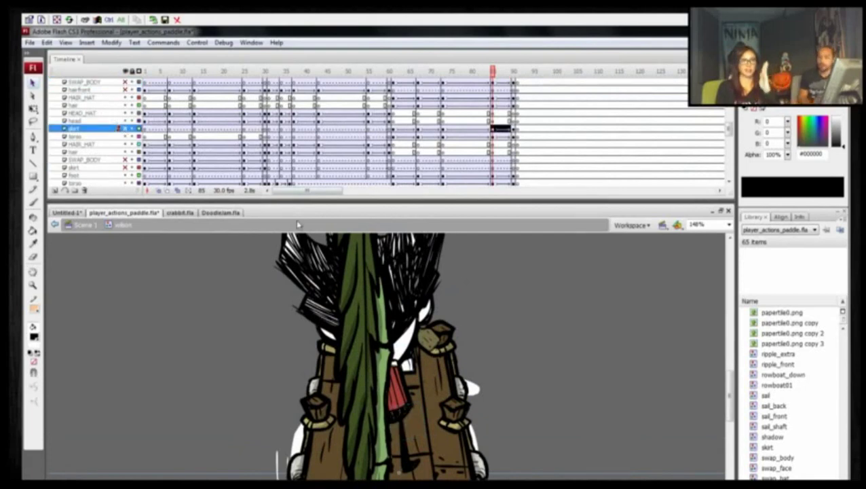
Step: Examine the rear-facing character, folded sail and boat at frame 85, both close up and as a whole
{"action": "left_click_drag", "start_coordinate": [345, 349], "coordinate": [380, 335]}
{"action": "left_click", "coordinate": [370, 329]}
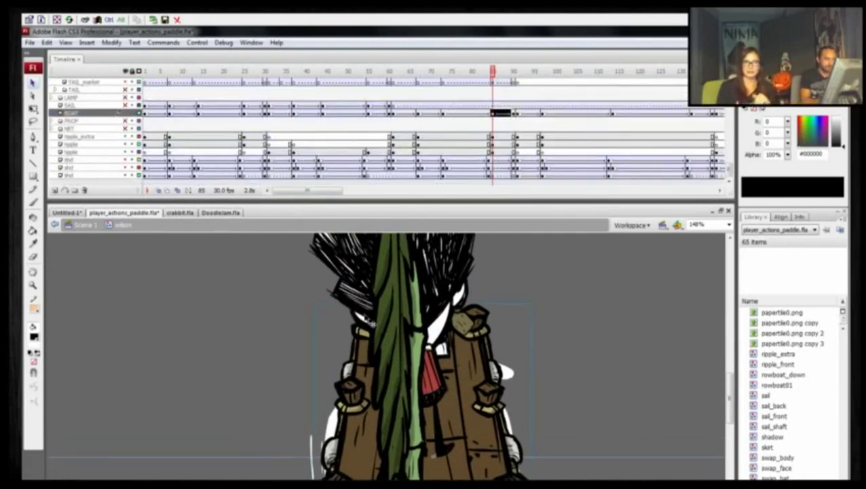
{"action": "key", "text": "ctrl+minus"}
{"action": "key", "text": "ctrl+equal"}
{"action": "left_click_drag", "start_coordinate": [304, 266], "coordinate": [282, 368]}
{"action": "left_click_drag", "start_coordinate": [261, 288], "coordinate": [288, 373]}
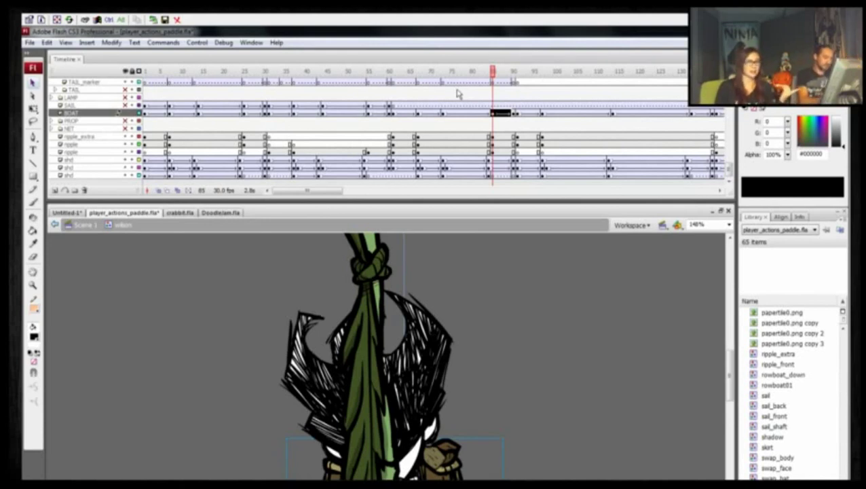
{"action": "left_click", "coordinate": [265, 344]}
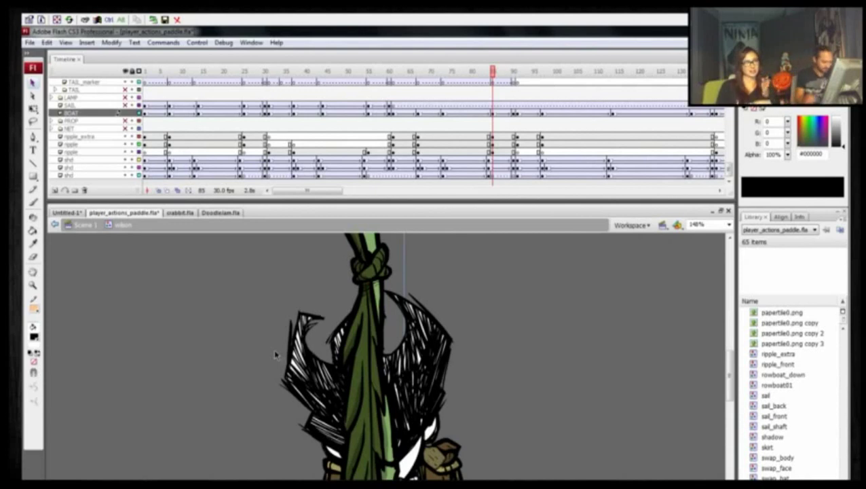
{"action": "key", "text": "ctrl+minus"}
{"action": "key", "text": "z"}
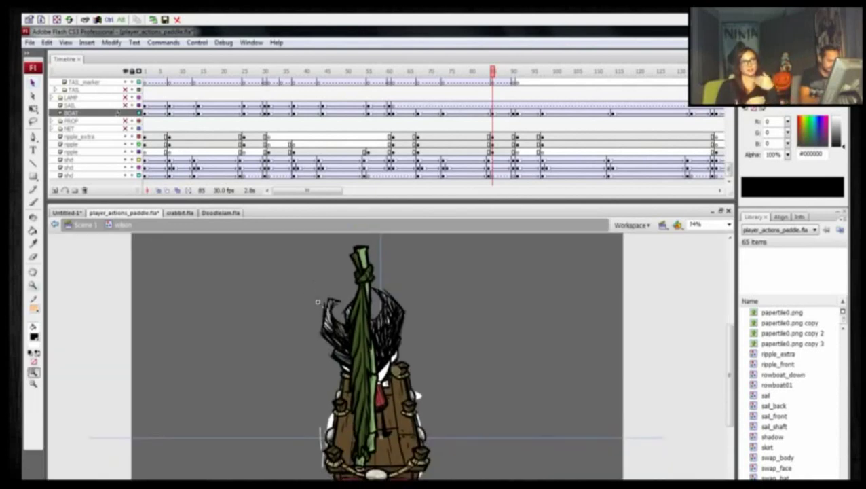
{"action": "left_click_drag", "start_coordinate": [325, 243], "coordinate": [446, 465]}
{"action": "left_click_drag", "start_coordinate": [273, 343], "coordinate": [288, 321]}
{"action": "left_click_drag", "start_coordinate": [300, 256], "coordinate": [464, 424]}
{"action": "left_click_drag", "start_coordinate": [297, 394], "coordinate": [314, 331]}
{"action": "key", "text": "v"}
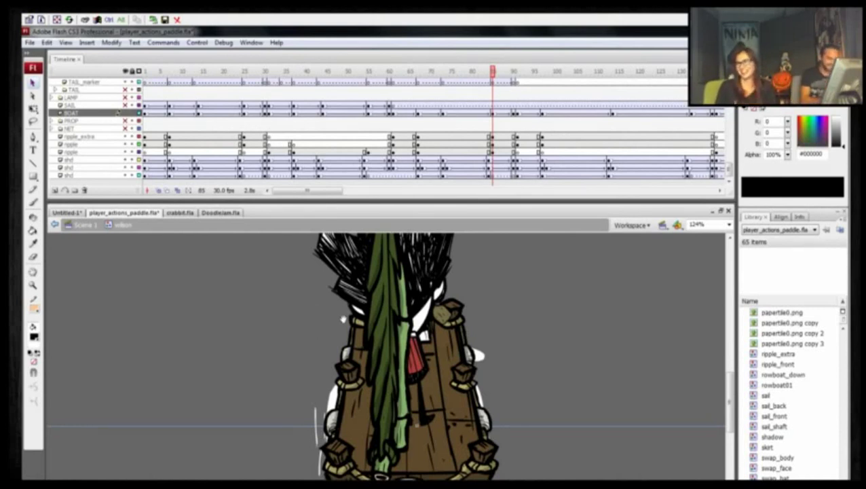
{"action": "left_click_drag", "start_coordinate": [217, 383], "coordinate": [205, 363]}
{"action": "key", "text": "ctrl+minus"}
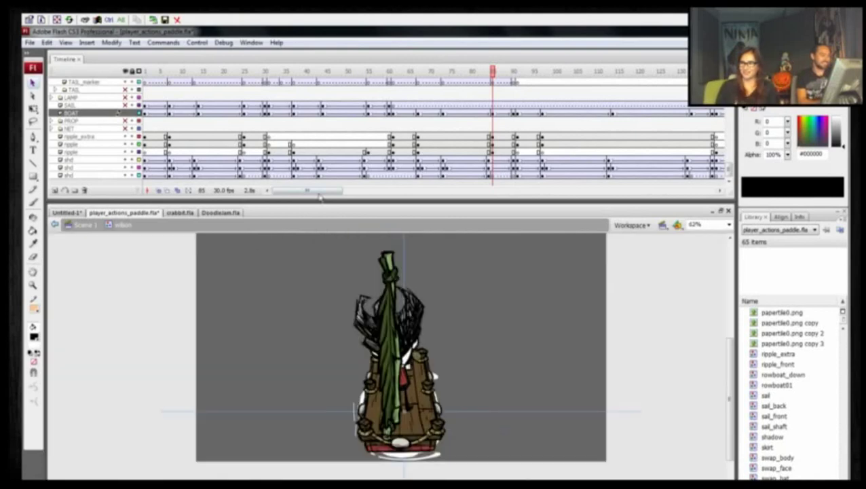
Step: Go back to frame 1 and play the front-facing paddling animation with a closer look at the character
{"action": "left_click_drag", "start_coordinate": [483, 72], "coordinate": [81, 75]}
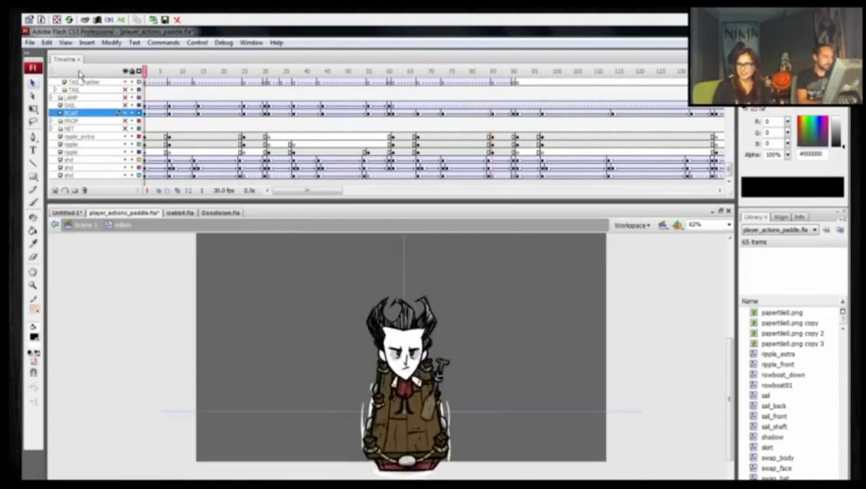
{"action": "left_click_drag", "start_coordinate": [213, 457], "coordinate": [124, 434]}
{"action": "key", "text": "z"}
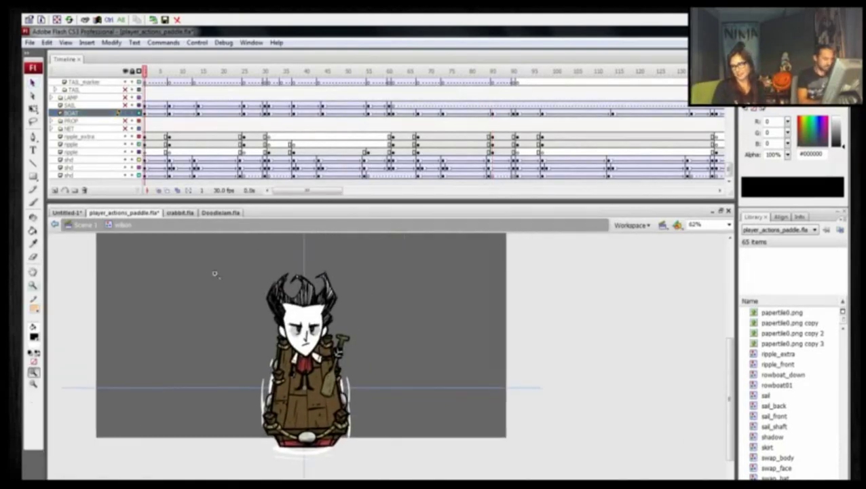
{"action": "left_click_drag", "start_coordinate": [215, 274], "coordinate": [388, 446]}
{"action": "left_click_drag", "start_coordinate": [230, 452], "coordinate": [165, 463]}
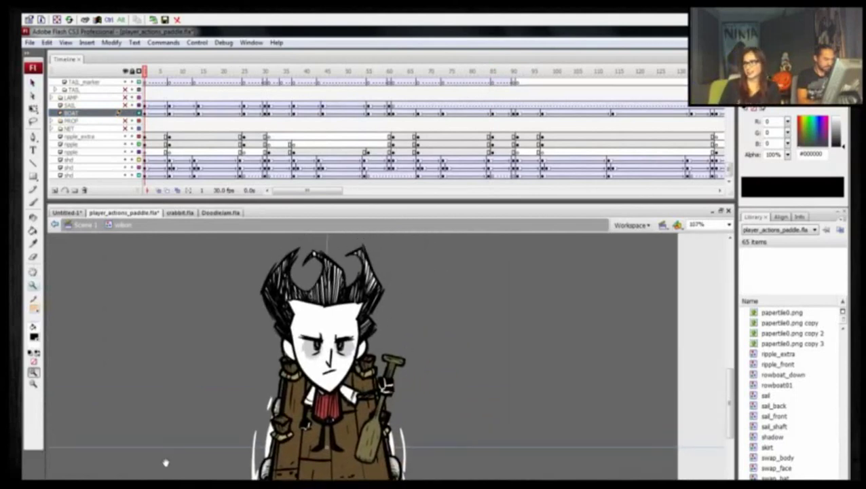
{"action": "key", "text": "Return"}
{"action": "key", "text": "Return"}
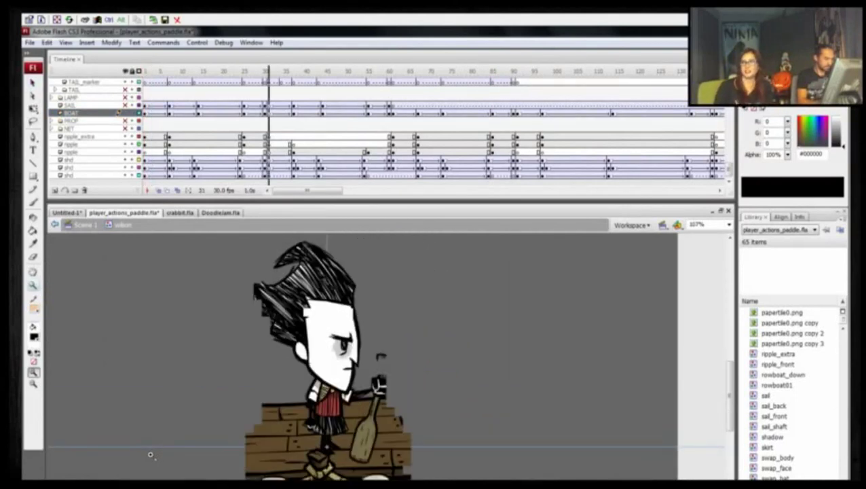
Step: Go to frame 31 and hide the skirt layer of the side-facing character
{"action": "left_click_drag", "start_coordinate": [291, 69], "coordinate": [269, 89]}
{"action": "left_click", "coordinate": [327, 430]}
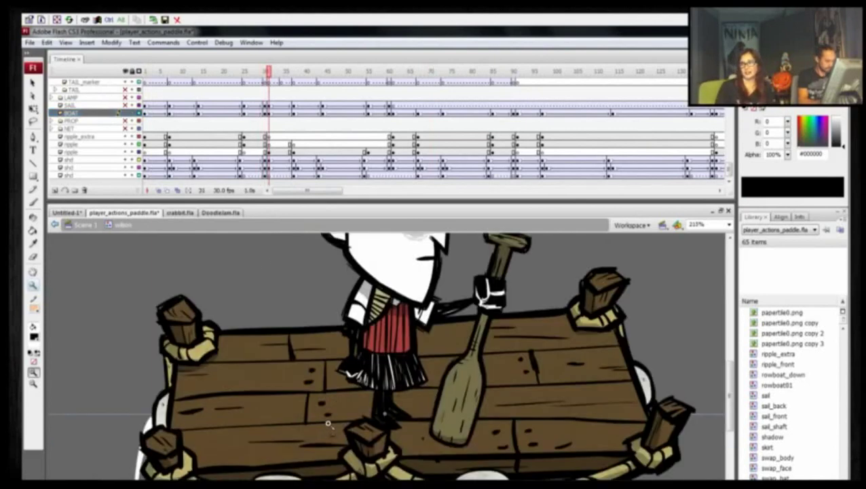
{"action": "key", "text": "v"}
{"action": "left_click", "coordinate": [391, 381]}
{"action": "left_click", "coordinate": [125, 82]}
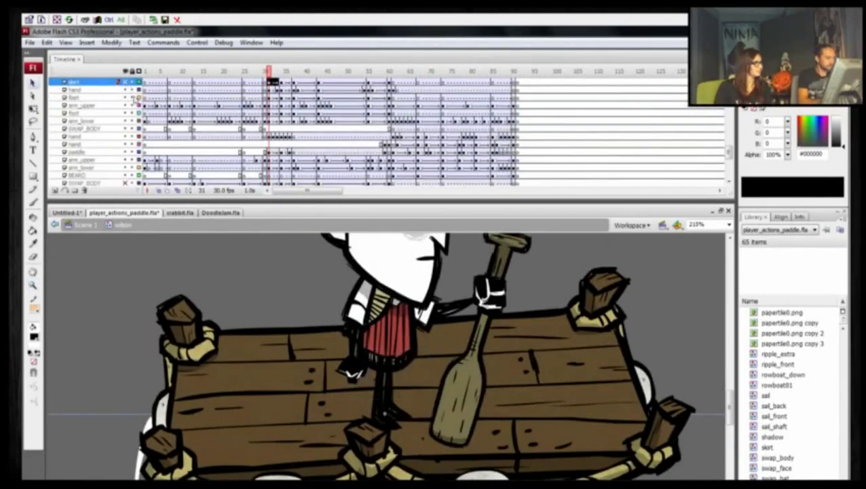
Step: Hide the SWAP_BODY layer that covers the side-facing character's torso
{"action": "key", "text": "ctrl+minus"}
{"action": "left_click_drag", "start_coordinate": [274, 330], "coordinate": [260, 373]}
{"action": "left_click", "coordinate": [373, 390]}
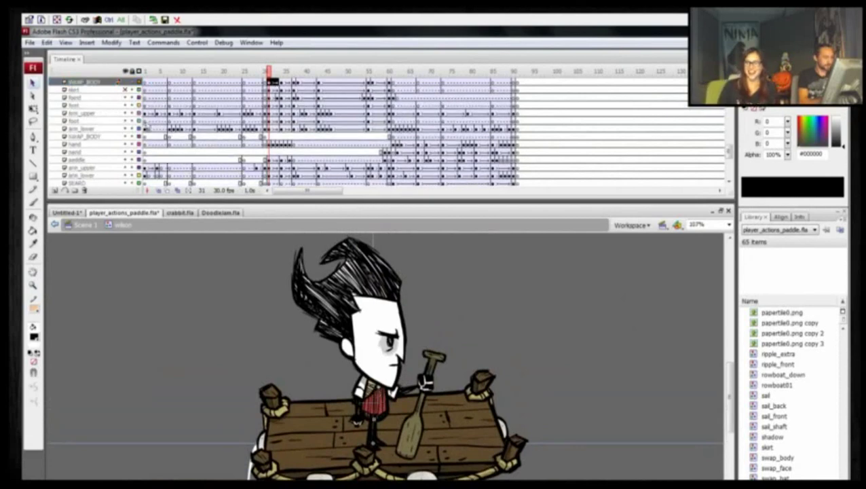
{"action": "left_click", "coordinate": [126, 82]}
Step: Play the animation from frame 31 to review the side-facing paddling without the extra clothing
{"action": "left_click_drag", "start_coordinate": [257, 341], "coordinate": [252, 339]}
{"action": "key", "text": "Return"}
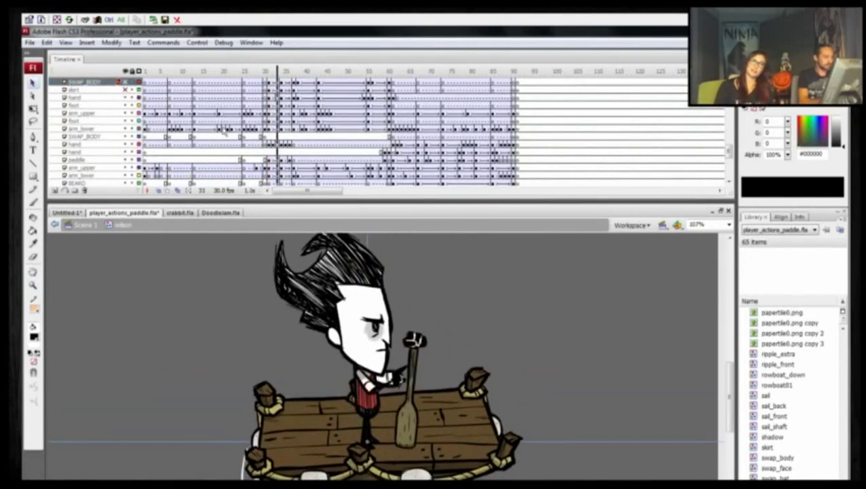
{"action": "key", "text": "Return"}
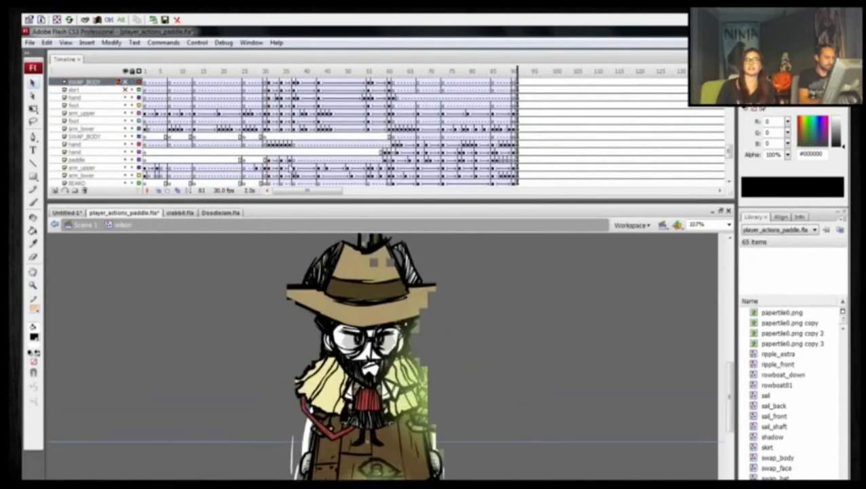
Step: Go to frame 91, select the hat on the character, and collapse the WILSON layer folder
{"action": "key", "text": "ctrl+minus"}
{"action": "left_click_drag", "start_coordinate": [537, 71], "coordinate": [518, 72]}
{"action": "left_click", "coordinate": [348, 345]}
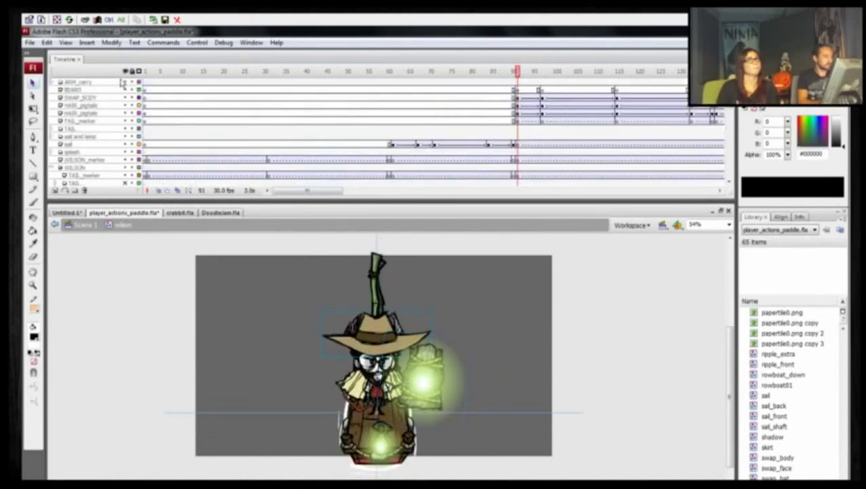
{"action": "left_click", "coordinate": [54, 167]}
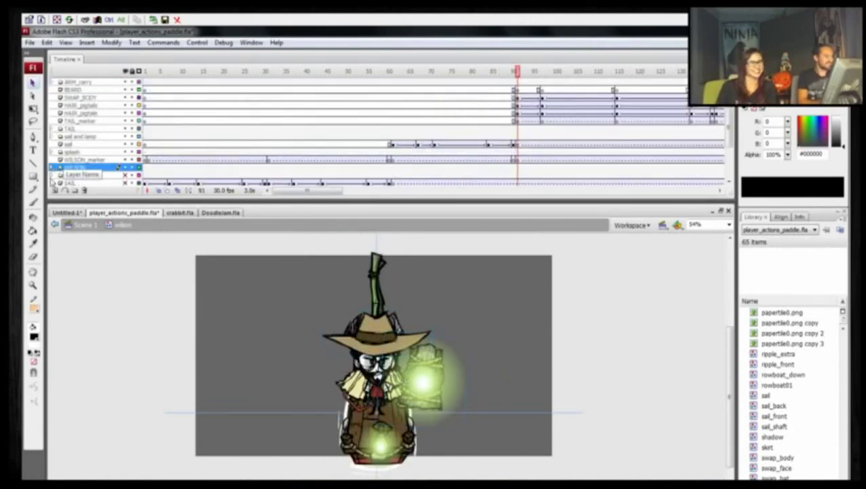
Step: Return to frame 1 of the front-facing rowing animation and save the file
{"action": "key", "text": "ctrl+equal"}
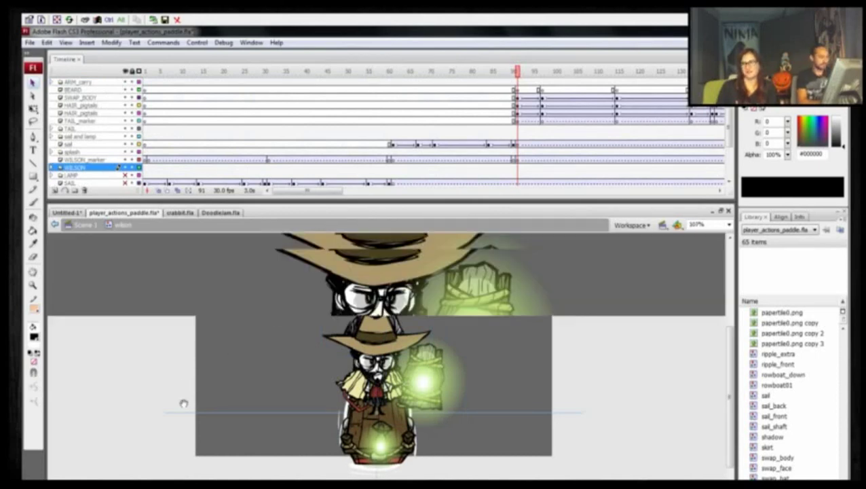
{"action": "left_click_drag", "start_coordinate": [183, 403], "coordinate": [185, 453]}
{"action": "key", "text": "comma"}
{"action": "key", "text": "comma"}
{"action": "left_click_drag", "start_coordinate": [438, 73], "coordinate": [145, 74]}
{"action": "key", "text": "ctrl+minus"}
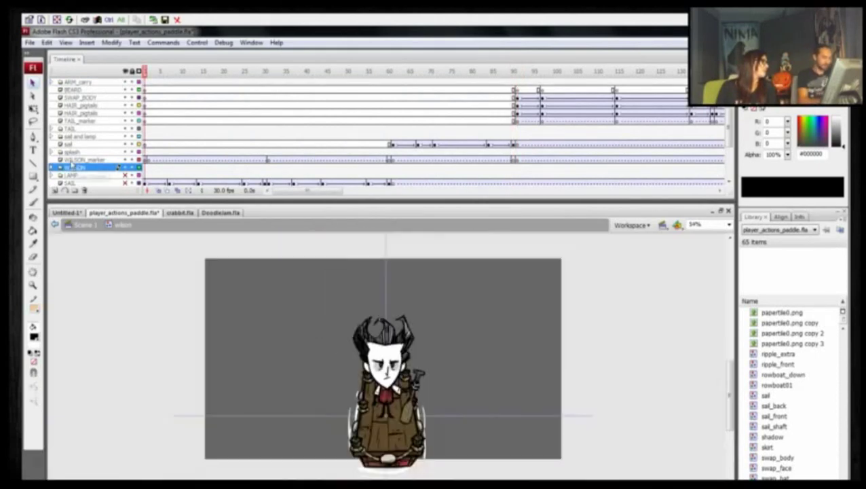
{"action": "key", "text": "z"}
{"action": "left_click", "coordinate": [428, 439]}
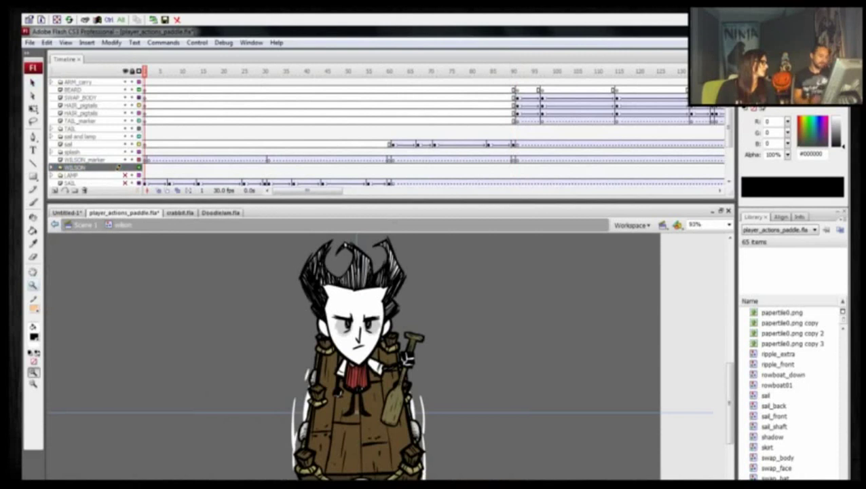
{"action": "left_click_drag", "start_coordinate": [295, 245], "coordinate": [463, 458]}
{"action": "left_click_drag", "start_coordinate": [204, 433], "coordinate": [210, 455]}
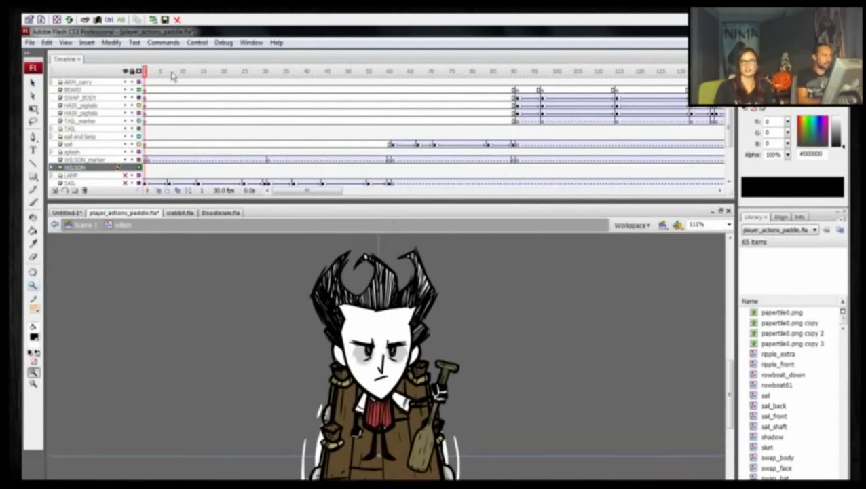
{"action": "scroll", "coordinate": [702, 87], "scroll_direction": "up", "scroll_amount": 3}
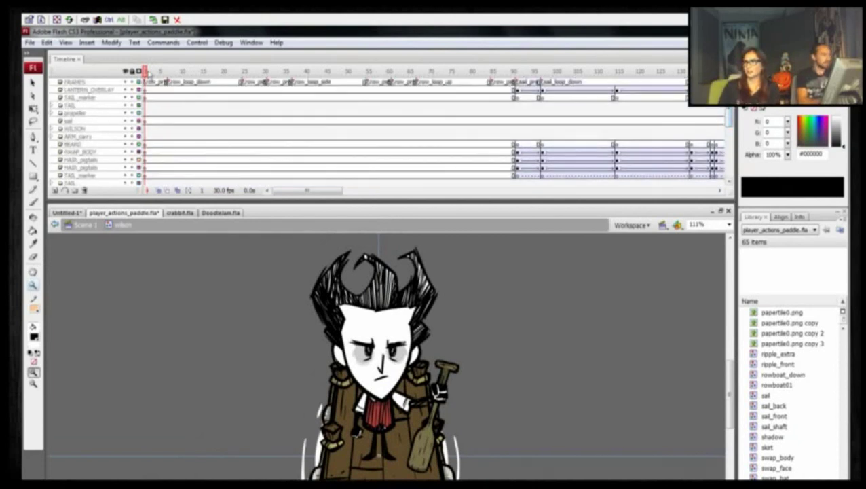
{"action": "key", "text": "ctrl+s"}
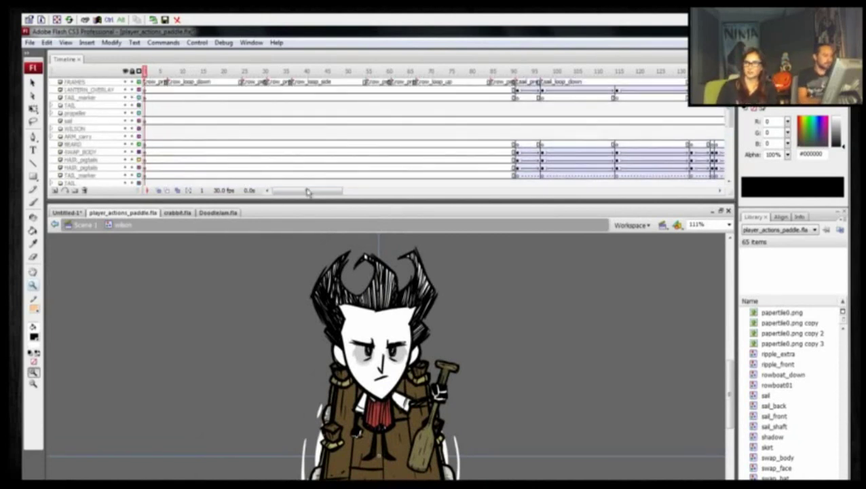
Step: Compare the fully dressed character at frame 91 with the bare rowing character at frame 1
{"action": "mouse_move", "coordinate": [309, 192]}
{"action": "left_mouse_down"}
{"action": "mouse_move", "coordinate": [342, 195]}
{"action": "mouse_move", "coordinate": [306, 192]}
{"action": "mouse_move", "coordinate": [326, 193]}
{"action": "left_mouse_up"}
{"action": "left_click_drag", "start_coordinate": [344, 73], "coordinate": [352, 73]}
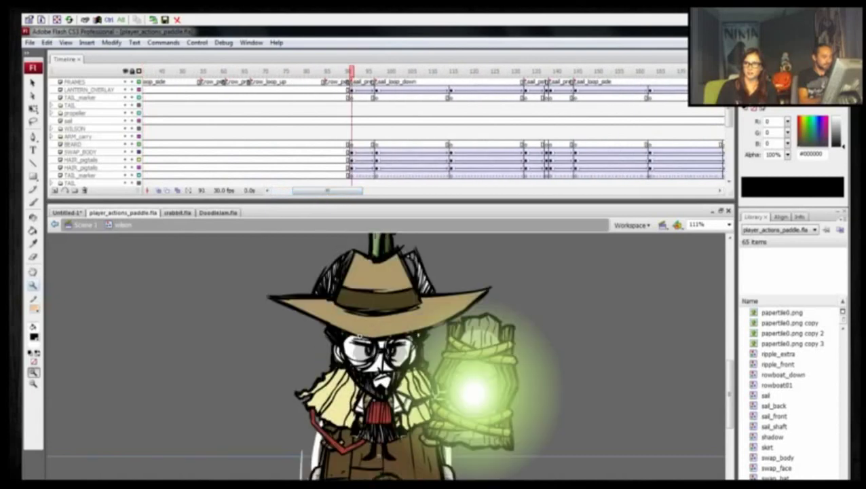
{"action": "key", "text": "ctrl+minus"}
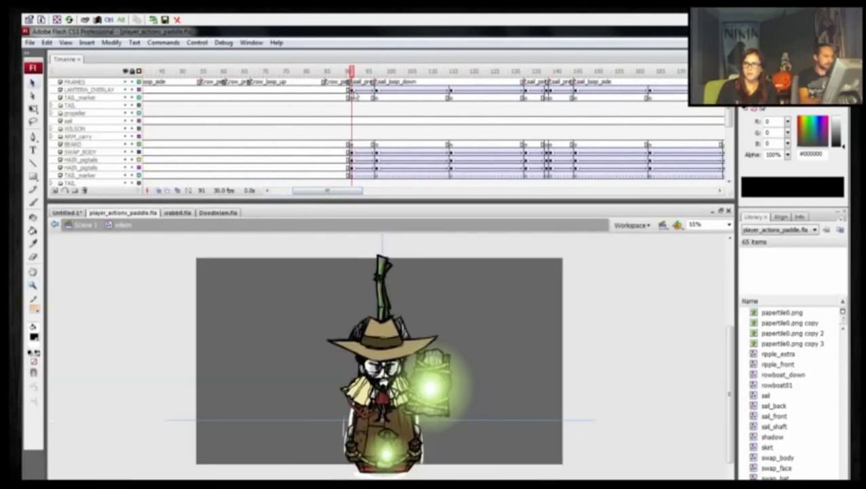
{"action": "left_click_drag", "start_coordinate": [326, 192], "coordinate": [256, 190]}
{"action": "left_click_drag", "start_coordinate": [169, 72], "coordinate": [145, 72]}
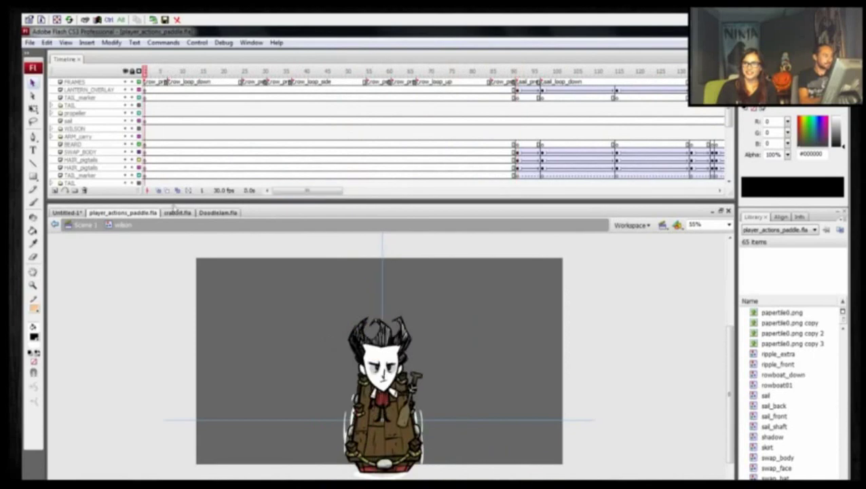
Step: Shrink the timeline so the stage has more room for the front-facing rowing character
{"action": "left_click_drag", "start_coordinate": [172, 347], "coordinate": [147, 344]}
{"action": "key", "text": "z"}
{"action": "left_click_drag", "start_coordinate": [267, 302], "coordinate": [462, 455]}
{"action": "left_click_drag", "start_coordinate": [223, 359], "coordinate": [222, 367]}
{"action": "left_click_drag", "start_coordinate": [188, 199], "coordinate": [187, 127]}
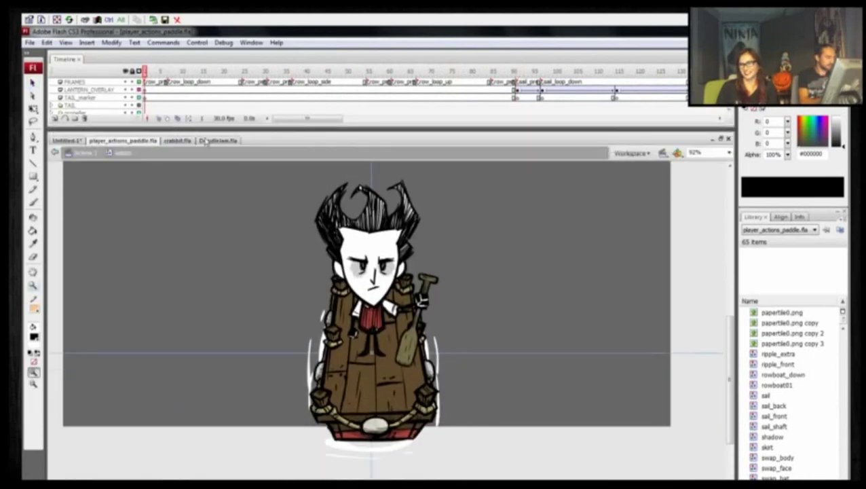
{"action": "left_click_drag", "start_coordinate": [261, 312], "coordinate": [238, 330]}
{"action": "left_click_drag", "start_coordinate": [309, 200], "coordinate": [423, 407]}
{"action": "mouse_move", "coordinate": [238, 313]}
{"action": "left_mouse_down"}
{"action": "mouse_move", "coordinate": [235, 299]}
{"action": "mouse_move", "coordinate": [254, 296]}
{"action": "mouse_move", "coordinate": [254, 311]}
{"action": "left_mouse_up"}
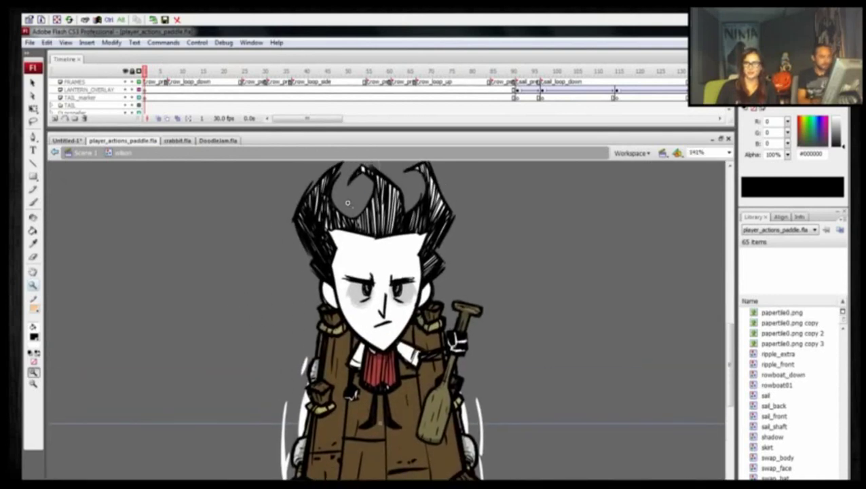
{"action": "left_click", "coordinate": [266, 232], "text": "alt"}
{"action": "left_click_drag", "start_coordinate": [322, 252], "coordinate": [451, 460]}
{"action": "left_click_drag", "start_coordinate": [270, 366], "coordinate": [265, 376]}
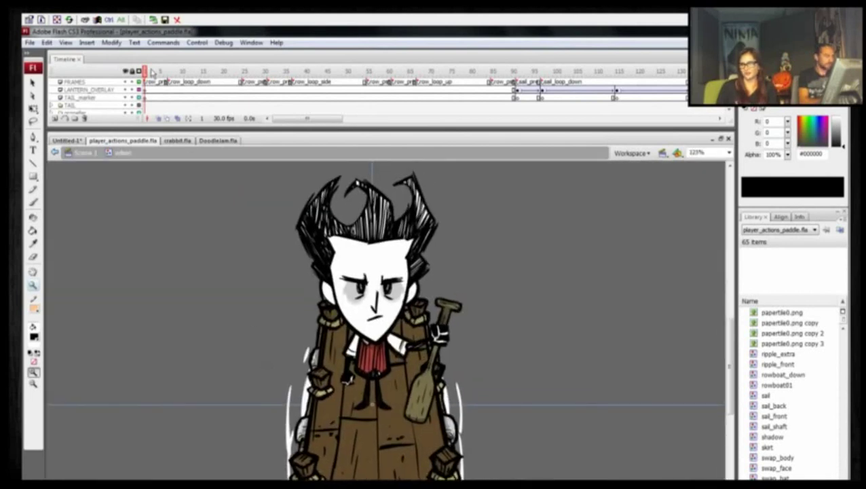
Step: Play the animation from frame 1 through the rowing loops into the sailing section
{"action": "left_click", "coordinate": [146, 72]}
{"action": "key", "text": "Return"}
{"action": "key", "text": "Return"}
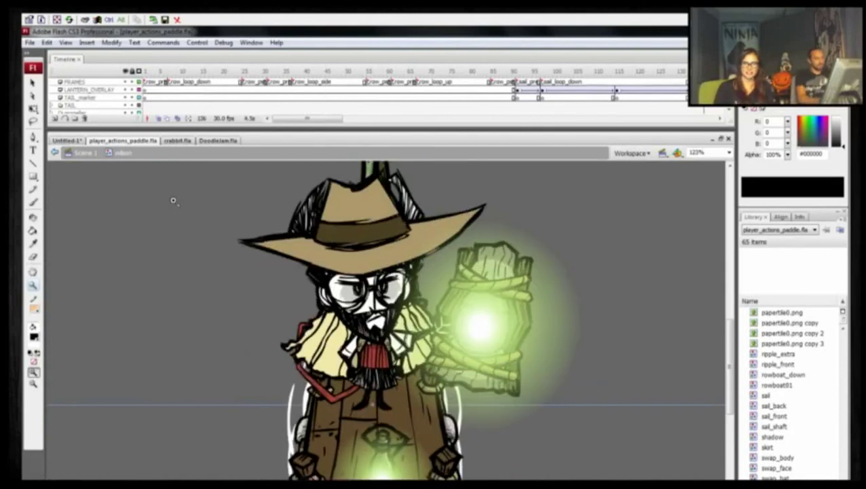
Step: Replay the rowing animation from frame 1 with the whole boat in view
{"action": "left_click", "coordinate": [173, 200], "text": "alt"}
{"action": "left_click", "coordinate": [314, 110]}
{"action": "mouse_move", "coordinate": [303, 119]}
{"action": "left_mouse_down"}
{"action": "mouse_move", "coordinate": [335, 118]}
{"action": "mouse_move", "coordinate": [290, 119]}
{"action": "left_mouse_up"}
{"action": "left_click", "coordinate": [230, 73]}
{"action": "left_click", "coordinate": [145, 72]}
{"action": "key", "text": "Return"}
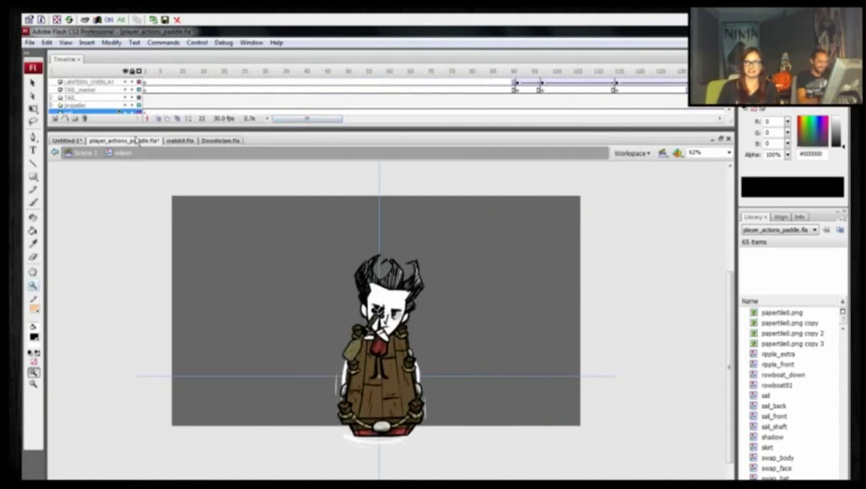
Step: Pause at the back-facing pose on frame 71 and resume playback through the end of the sailing animations
{"action": "left_click_drag", "start_coordinate": [272, 202], "coordinate": [478, 383]}
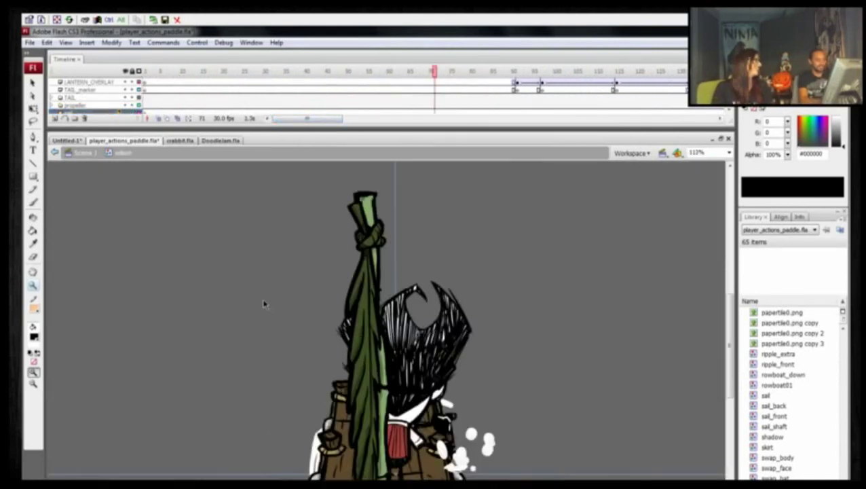
{"action": "key", "text": "ctrl+minus"}
{"action": "left_click_drag", "start_coordinate": [273, 238], "coordinate": [492, 447]}
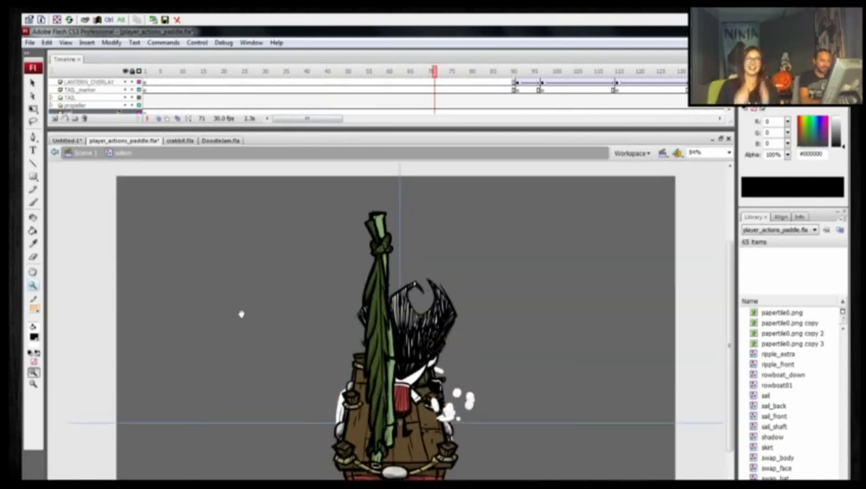
{"action": "left_click_drag", "start_coordinate": [231, 276], "coordinate": [207, 286]}
{"action": "key", "text": "v"}
{"action": "key", "text": "Return"}
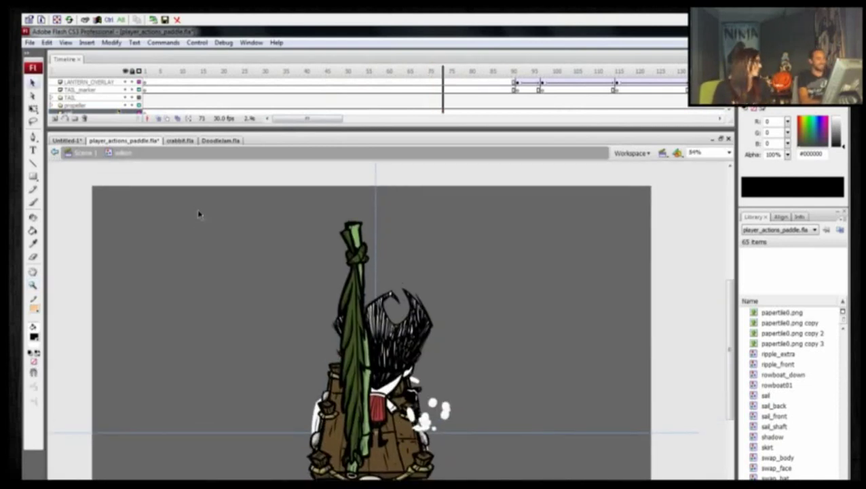
{"action": "key", "text": "Return"}
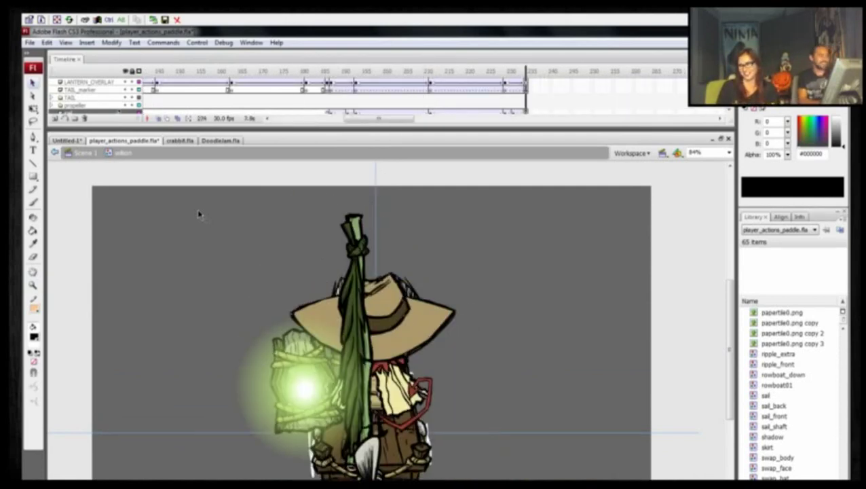
Step: Scrub to frames 217 and 165 to examine the back-facing and side-facing sailing poses
{"action": "left_click_drag", "start_coordinate": [365, 72], "coordinate": [559, 71]}
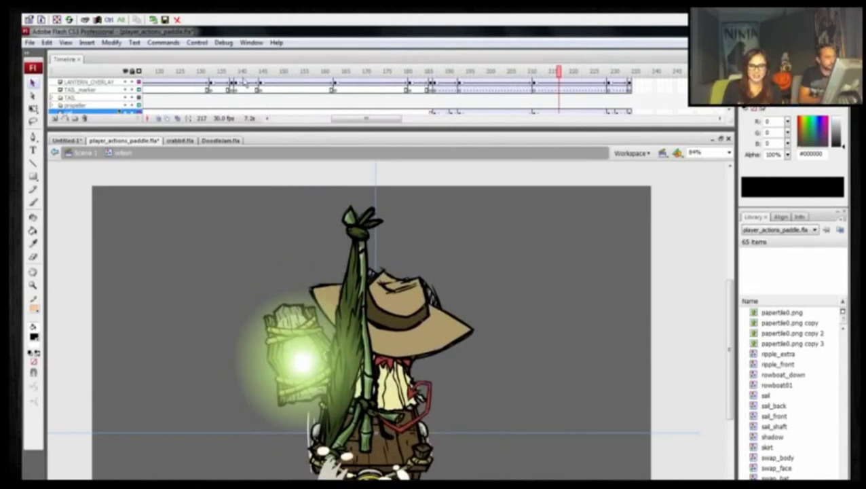
{"action": "left_click", "coordinate": [262, 82]}
{"action": "left_click_drag", "start_coordinate": [262, 81], "coordinate": [344, 76]}
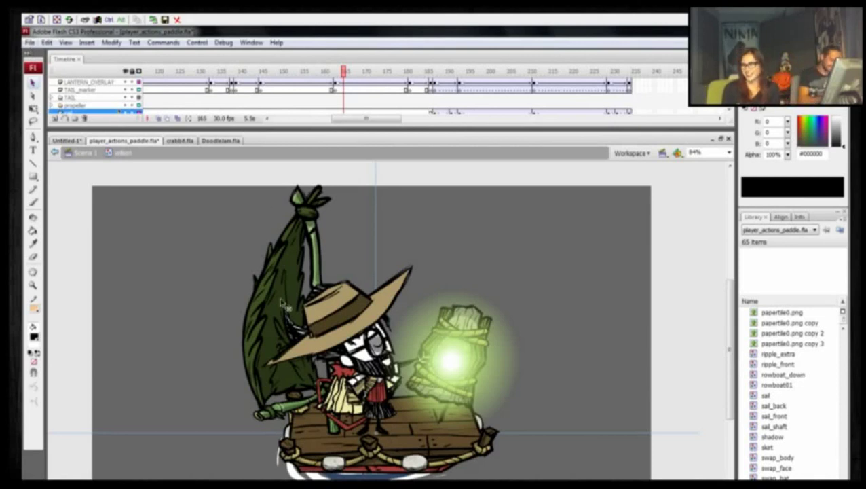
{"action": "left_click_drag", "start_coordinate": [233, 298], "coordinate": [424, 422]}
{"action": "key", "text": "ctrl+minus"}
{"action": "key", "text": "z"}
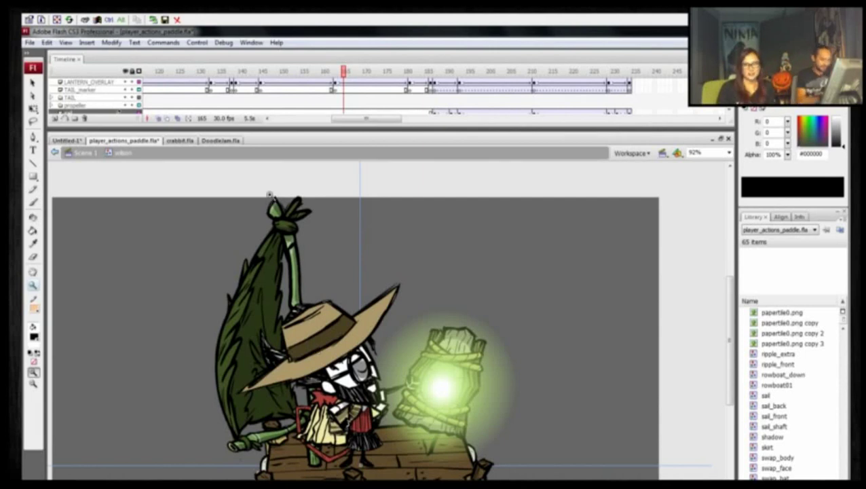
{"action": "left_click", "coordinate": [237, 221], "text": "alt"}
{"action": "left_click_drag", "start_coordinate": [221, 284], "coordinate": [213, 266]}
{"action": "left_click_drag", "start_coordinate": [253, 242], "coordinate": [487, 452]}
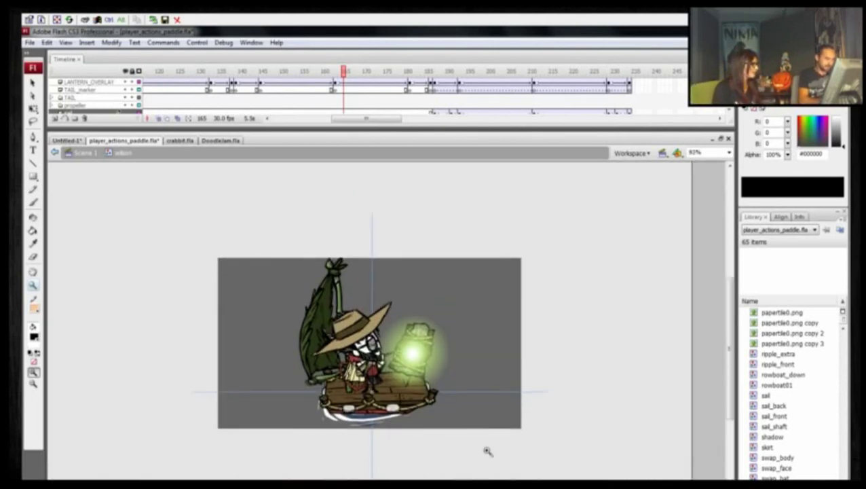
{"action": "left_click_drag", "start_coordinate": [202, 306], "coordinate": [186, 299]}
{"action": "key", "text": "v"}
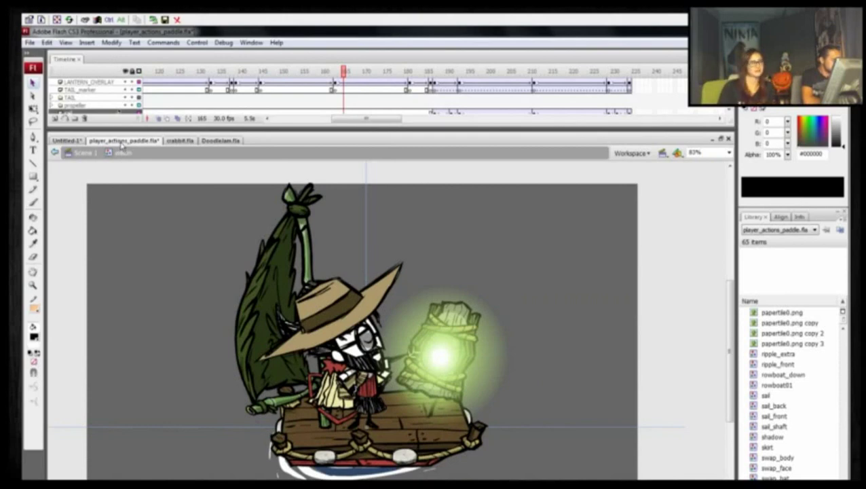
Step: Start closing player_actions_paddle.fla, cancel to keep it open, and switch to the crabbit.fla document
{"action": "key", "text": "ctrl+w"}
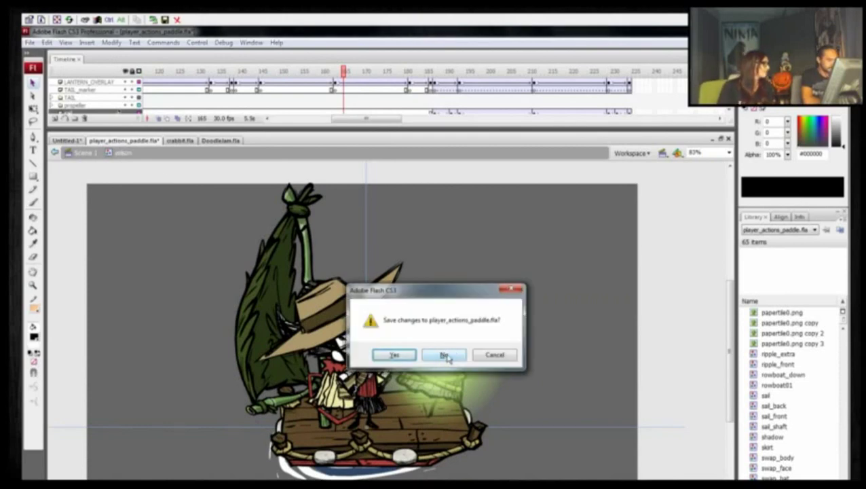
{"action": "left_click", "coordinate": [483, 355]}
{"action": "left_click", "coordinate": [177, 141]}
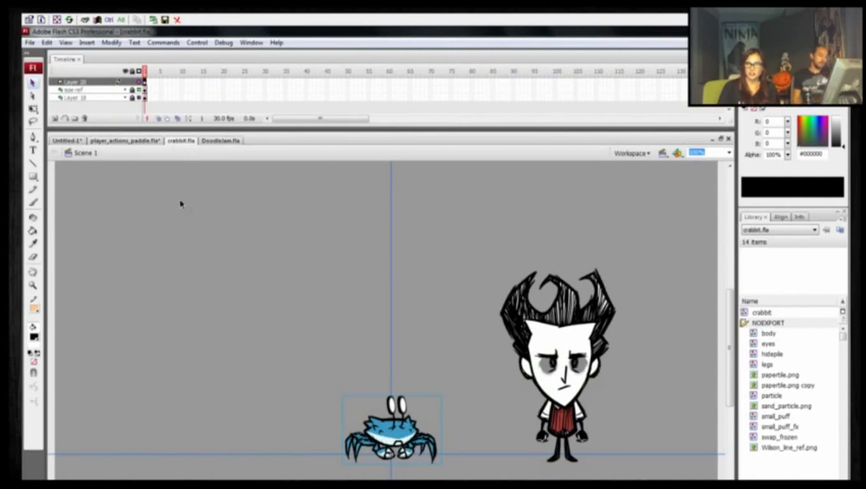
{"action": "key", "text": "z"}
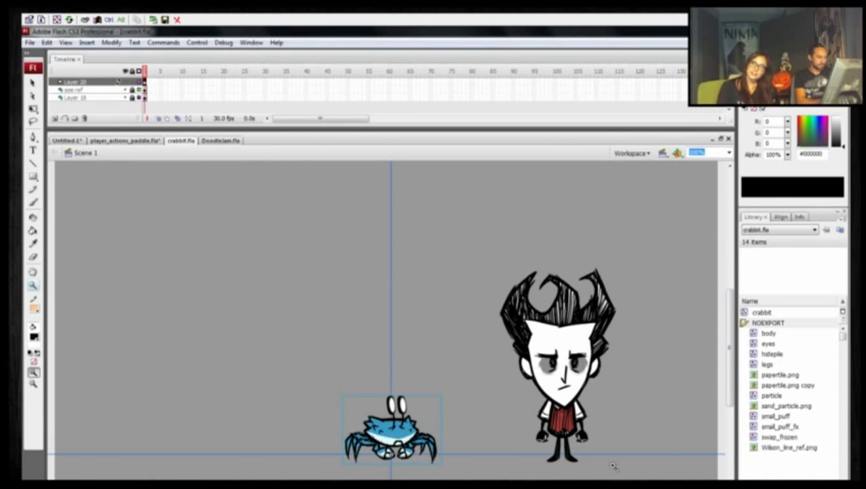
{"action": "left_click_drag", "start_coordinate": [337, 227], "coordinate": [574, 422]}
{"action": "left_click_drag", "start_coordinate": [331, 349], "coordinate": [353, 311]}
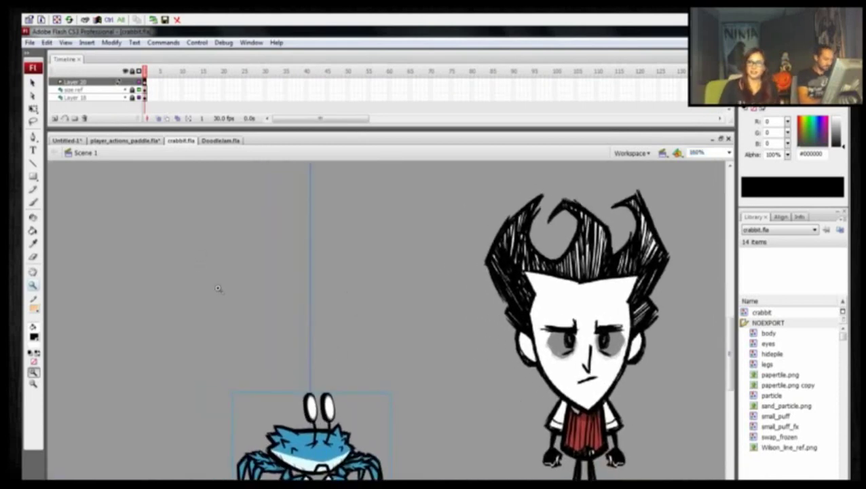
{"action": "key", "text": "v"}
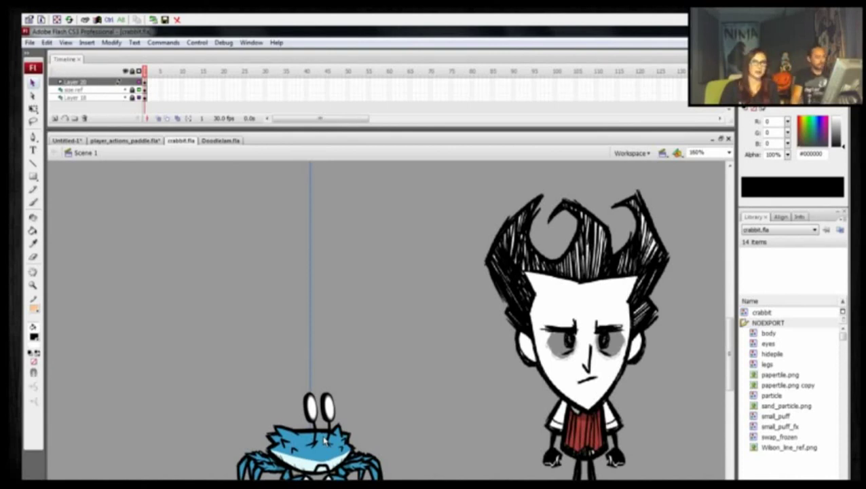
Step: Open the blue crab symbol for in-place editing
{"action": "left_click", "coordinate": [304, 463]}
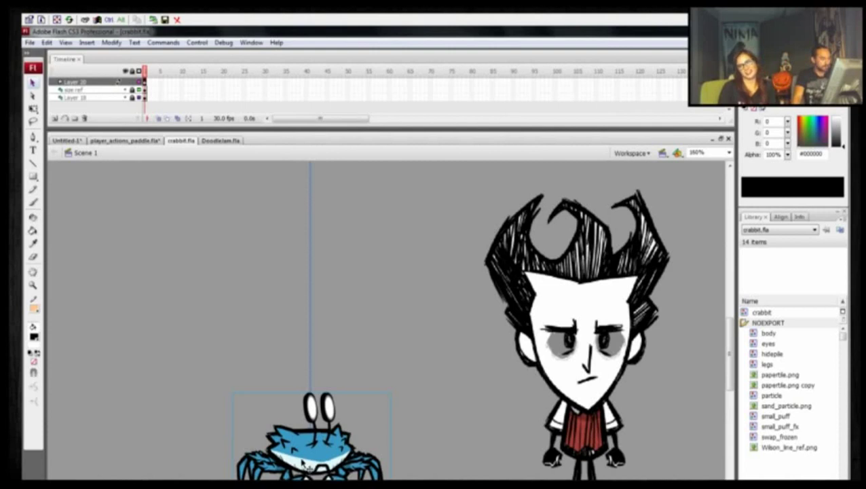
{"action": "double_click", "coordinate": [305, 461]}
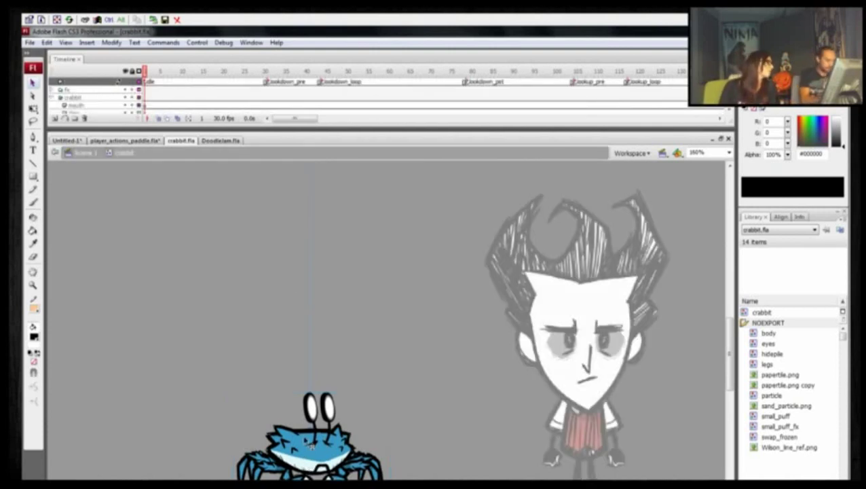
{"action": "left_click_drag", "start_coordinate": [229, 321], "coordinate": [266, 289]}
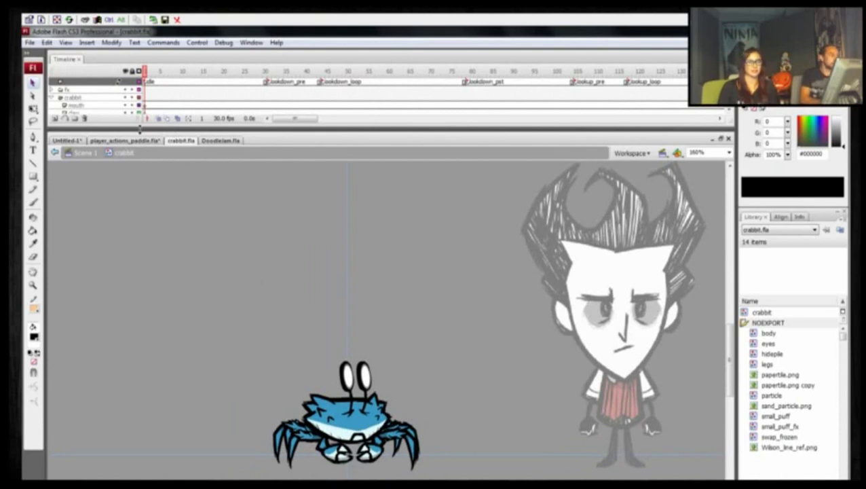
Step: Enlarge the timeline to reveal the crab's layers, collapse the crabbit layer folder, and reduce the timeline height
{"action": "left_click_drag", "start_coordinate": [140, 129], "coordinate": [145, 372]}
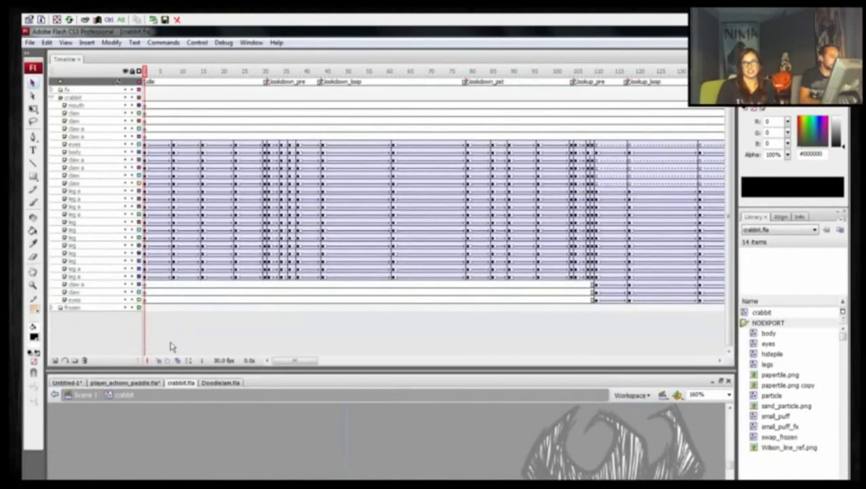
{"action": "left_click", "coordinate": [52, 97]}
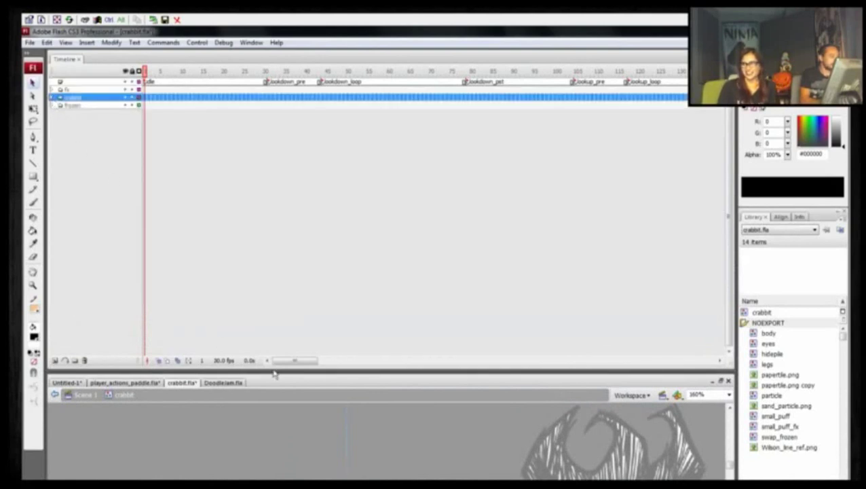
{"action": "left_click_drag", "start_coordinate": [296, 371], "coordinate": [286, 347]}
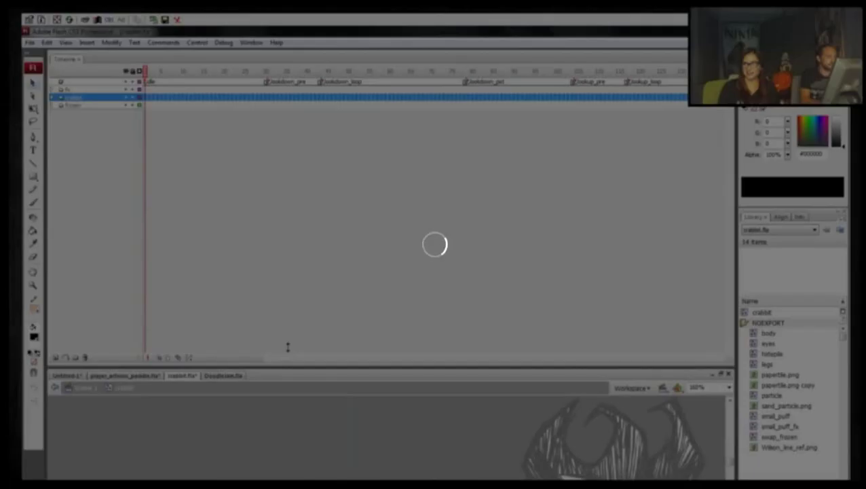
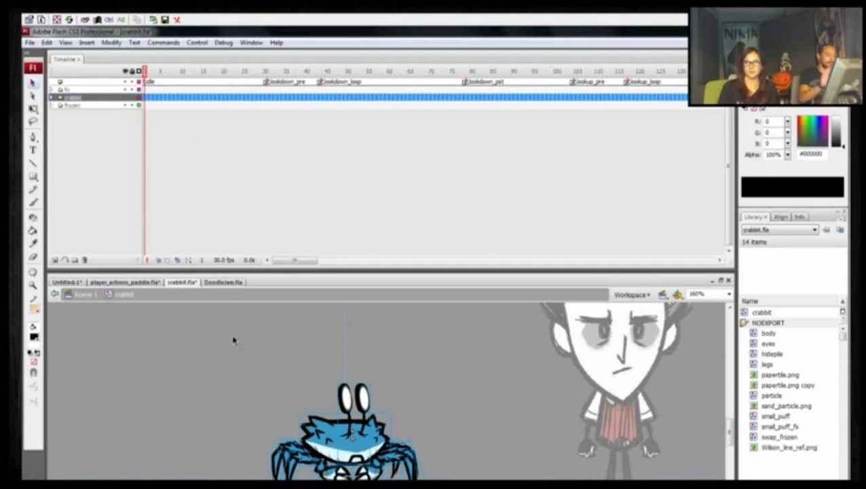
Step: Expand the crabbit layer folder and inspect the eyes, body and claw layers one by one at frame 1
{"action": "left_click", "coordinate": [52, 98]}
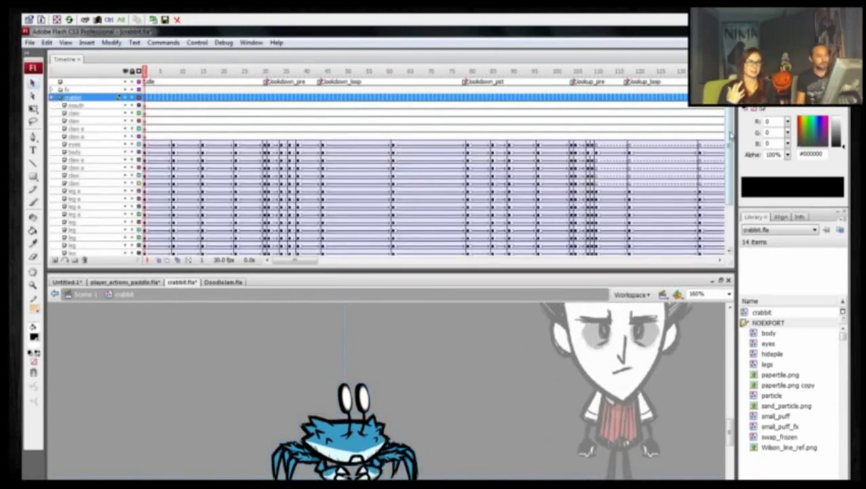
{"action": "scroll", "coordinate": [620, 180], "scroll_direction": "down", "scroll_amount": 3}
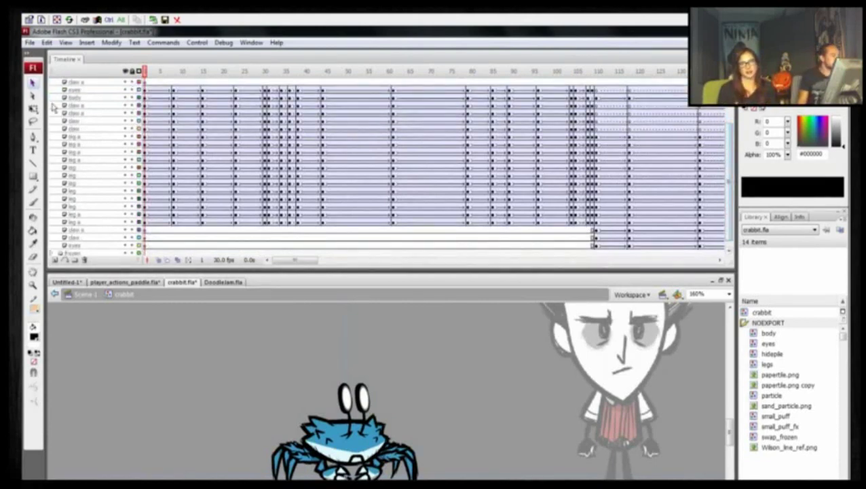
{"action": "left_click", "coordinate": [118, 97]}
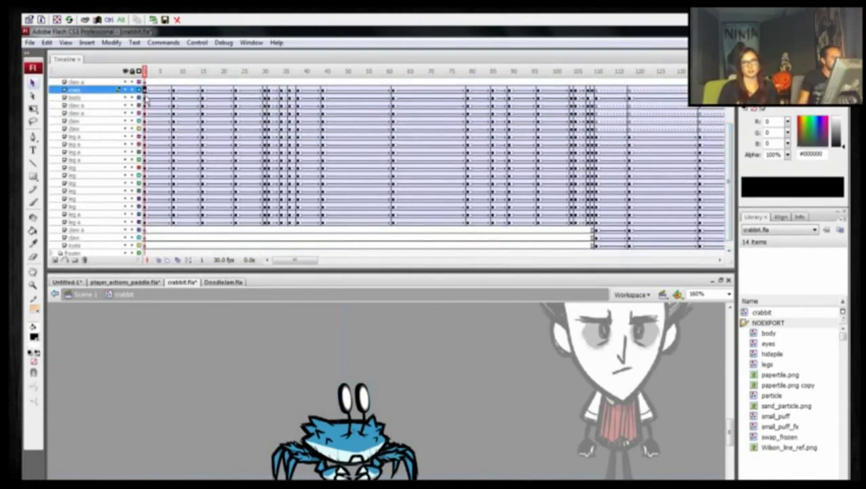
{"action": "key", "text": "z"}
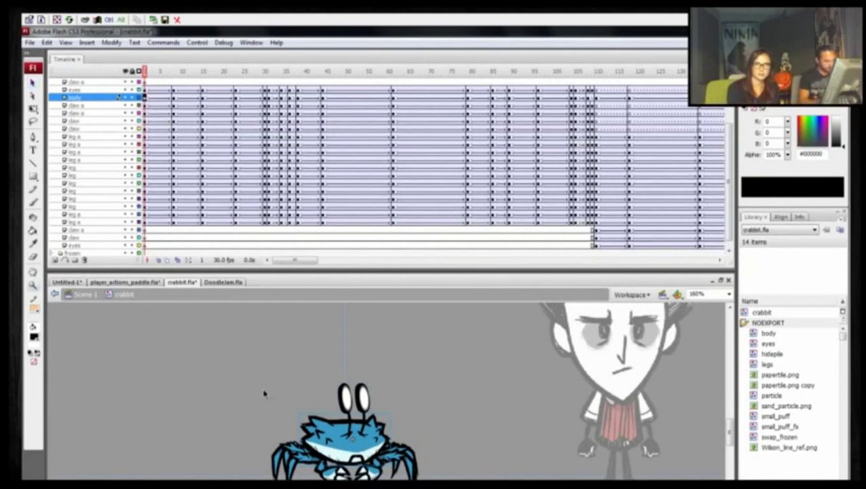
{"action": "left_click_drag", "start_coordinate": [264, 369], "coordinate": [438, 475]}
{"action": "key", "text": "v"}
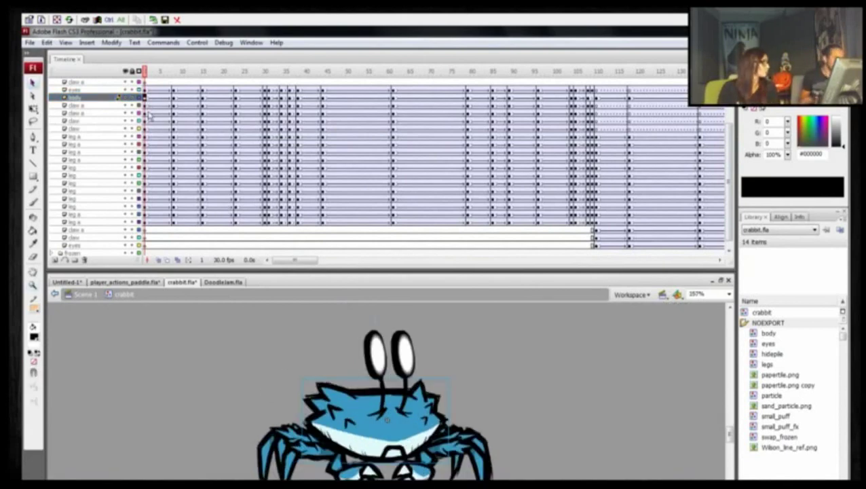
{"action": "left_click", "coordinate": [118, 113]}
{"action": "left_click", "coordinate": [118, 120]}
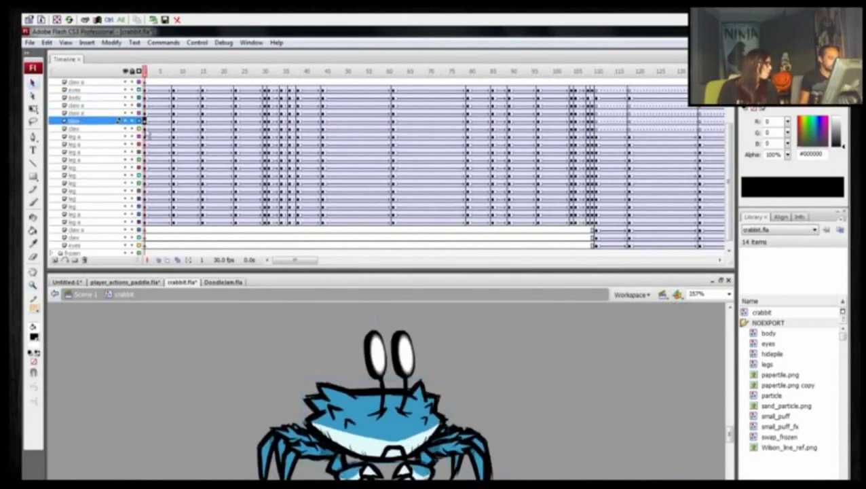
{"action": "left_click", "coordinate": [118, 128]}
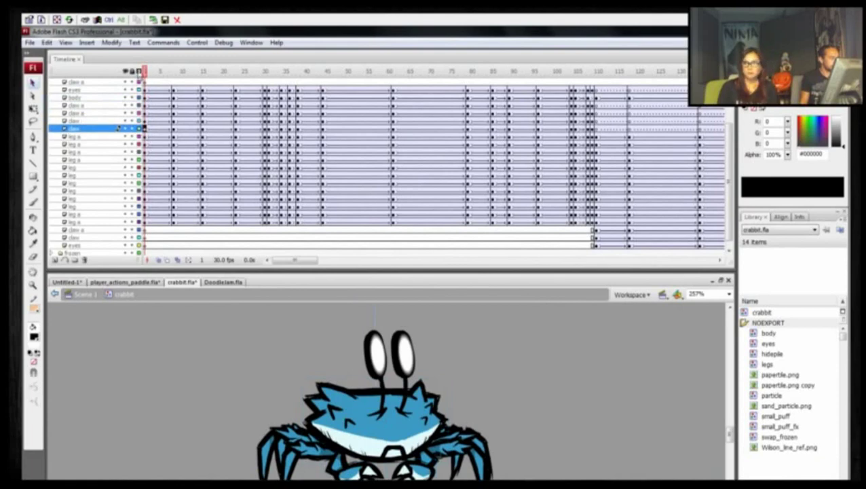
Step: Display all layers as coloured outlines at frame 1, and switch them back to full artwork
{"action": "left_click", "coordinate": [139, 70]}
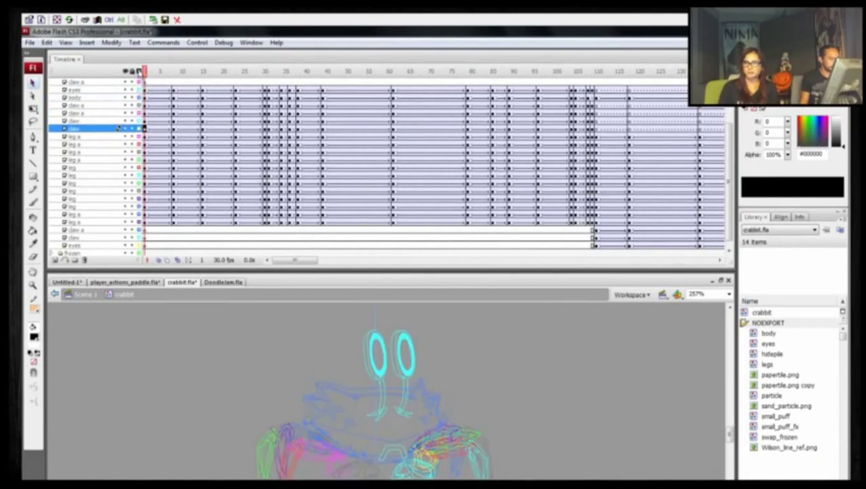
{"action": "mouse_move", "coordinate": [146, 72]}
{"action": "left_mouse_down"}
{"action": "mouse_move", "coordinate": [201, 80]}
{"action": "mouse_move", "coordinate": [142, 83]}
{"action": "mouse_move", "coordinate": [278, 86]}
{"action": "mouse_move", "coordinate": [145, 75]}
{"action": "left_mouse_up"}
{"action": "left_click", "coordinate": [144, 71]}
{"action": "left_click", "coordinate": [139, 70]}
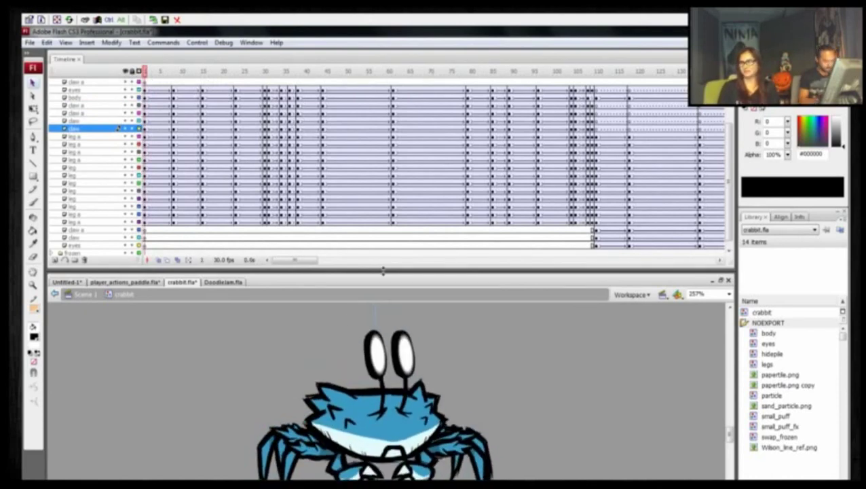
Step: Play the crab's animation from frame 1 and reduce the timeline height to reveal the whole creature
{"action": "scroll", "coordinate": [727, 153], "scroll_direction": "up", "scroll_amount": 3}
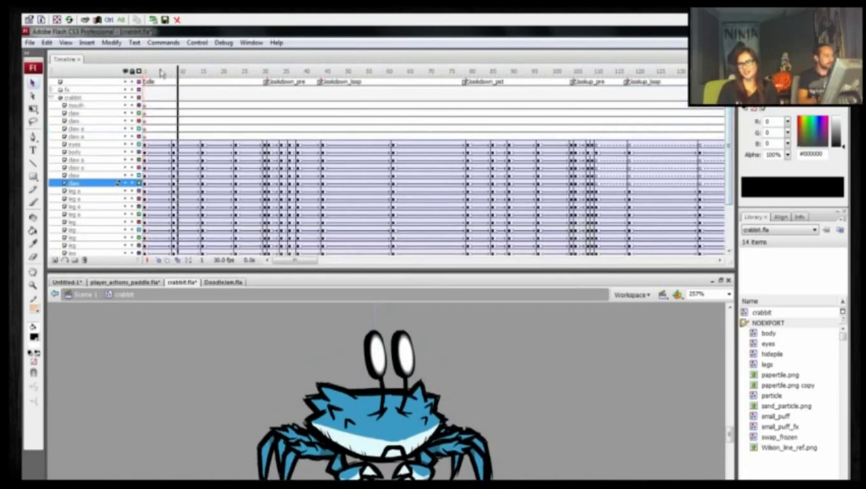
{"action": "left_click_drag", "start_coordinate": [160, 73], "coordinate": [134, 107]}
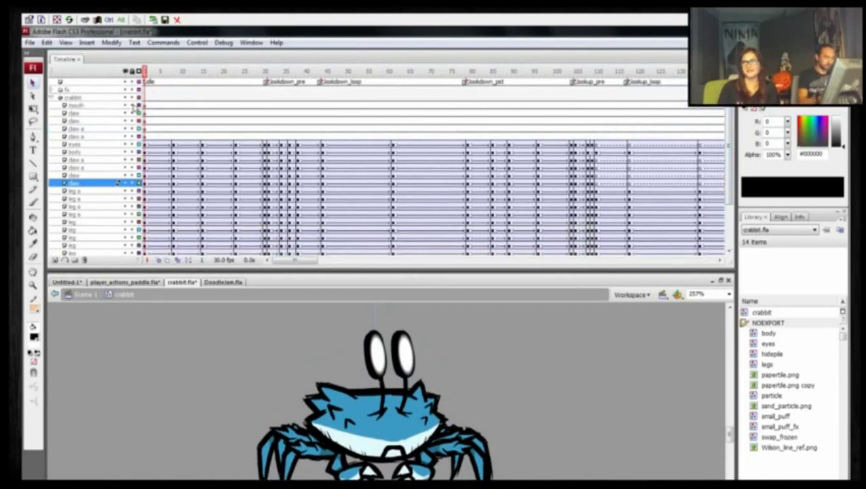
{"action": "key", "text": "Return"}
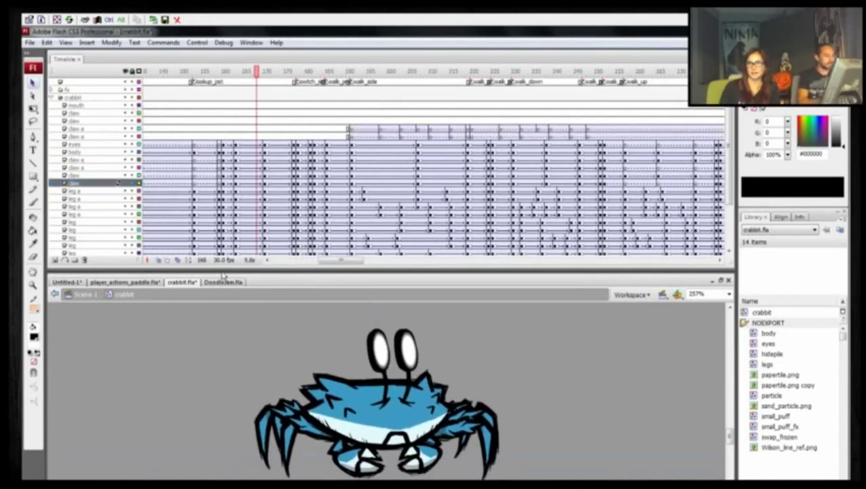
{"action": "left_click_drag", "start_coordinate": [222, 272], "coordinate": [213, 171]}
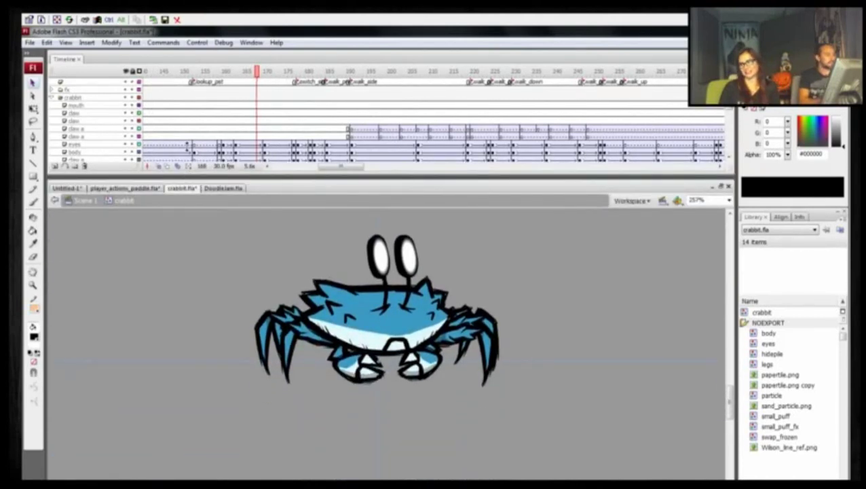
Step: Return to the start of the timeline and replay the crab's animations from the idle section through the sleep section
{"action": "left_click_drag", "start_coordinate": [174, 73], "coordinate": [138, 72]}
{"action": "left_click_drag", "start_coordinate": [331, 167], "coordinate": [251, 168]}
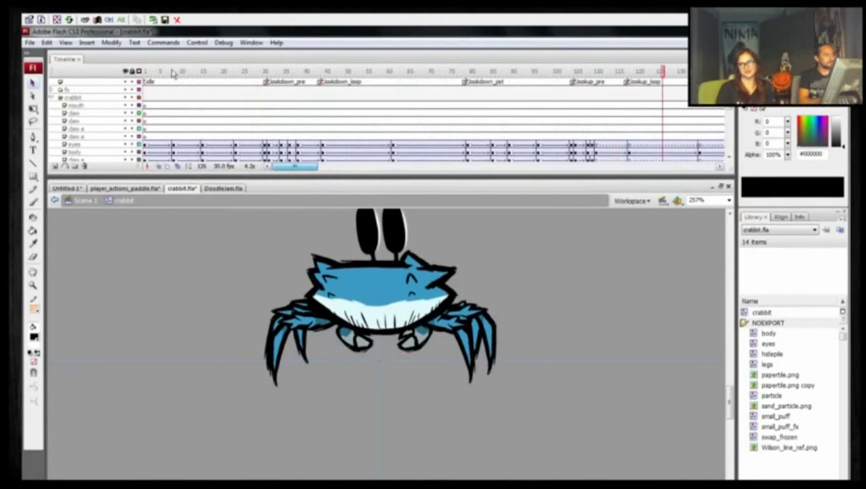
{"action": "left_click_drag", "start_coordinate": [172, 74], "coordinate": [127, 82]}
{"action": "key", "text": "Return"}
{"action": "key", "text": "Return"}
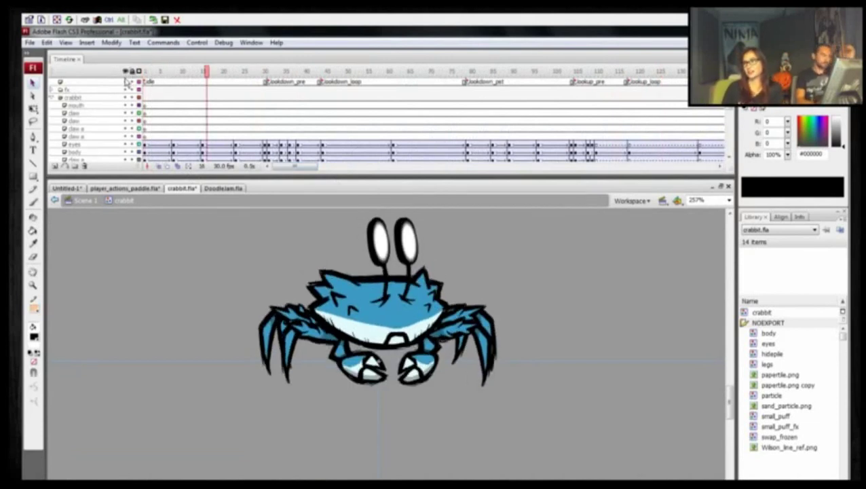
{"action": "left_click_drag", "start_coordinate": [206, 73], "coordinate": [127, 76]}
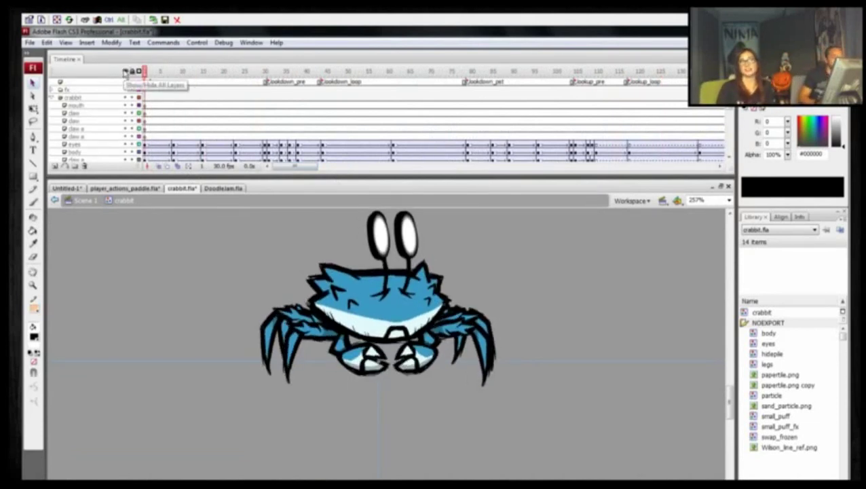
{"action": "key", "text": "Return"}
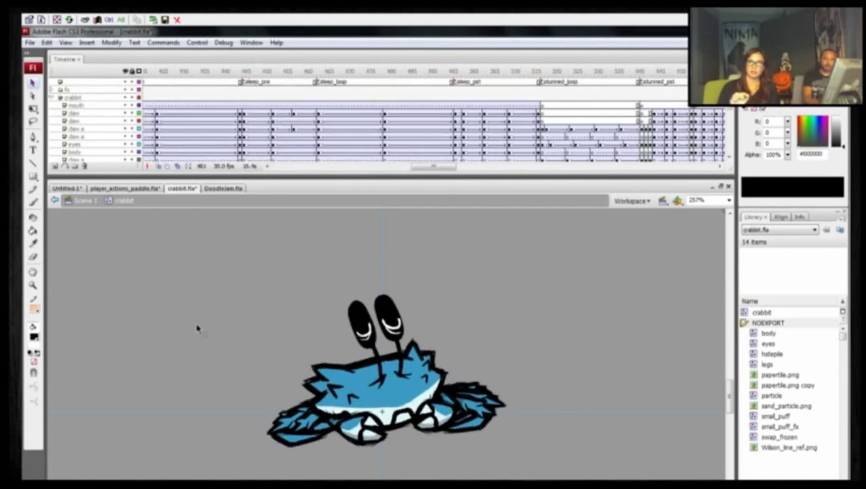
Step: Go back to the start of the idle section and preview its first frames
{"action": "left_click_drag", "start_coordinate": [433, 167], "coordinate": [294, 174]}
{"action": "mouse_move", "coordinate": [185, 73]}
{"action": "left_mouse_down"}
{"action": "mouse_move", "coordinate": [171, 77]}
{"action": "mouse_move", "coordinate": [255, 84]}
{"action": "mouse_move", "coordinate": [186, 83]}
{"action": "left_mouse_up"}
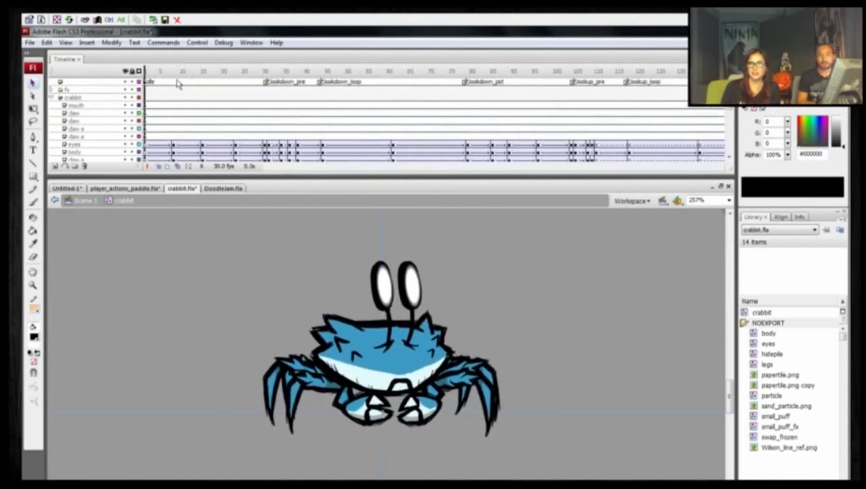
{"action": "left_click", "coordinate": [177, 74]}
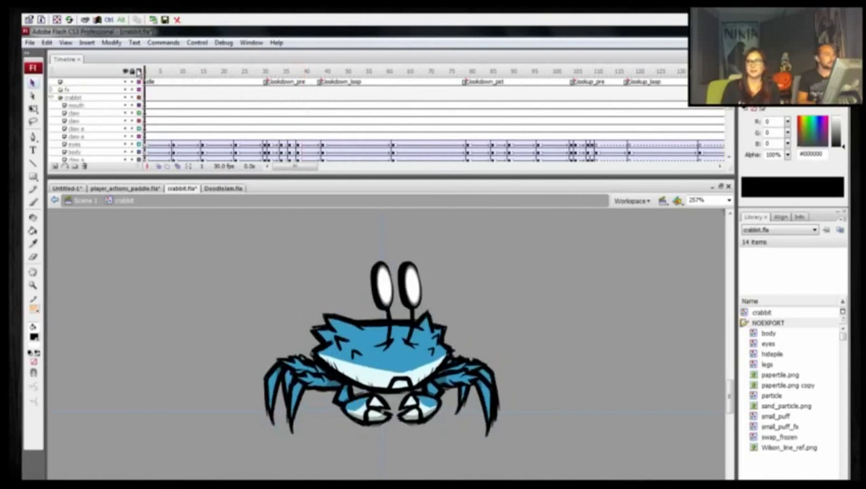
{"action": "key", "text": "Return"}
{"action": "left_click_drag", "start_coordinate": [165, 73], "coordinate": [153, 74]}
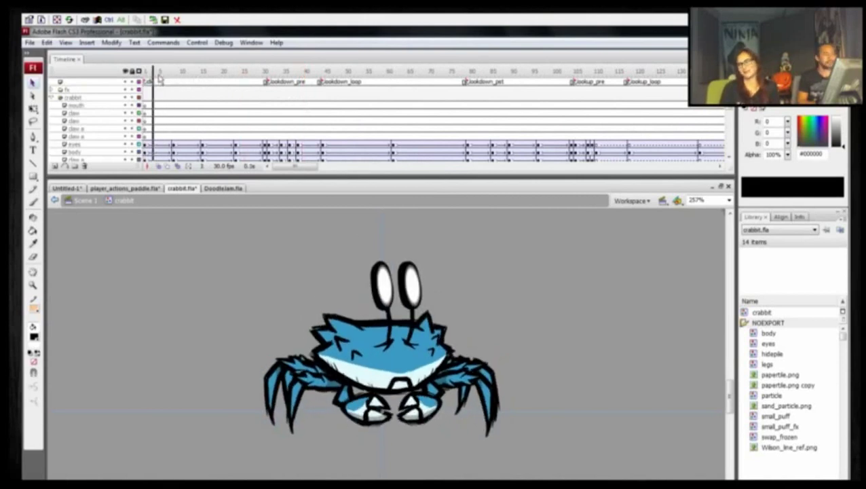
{"action": "key", "text": "Return"}
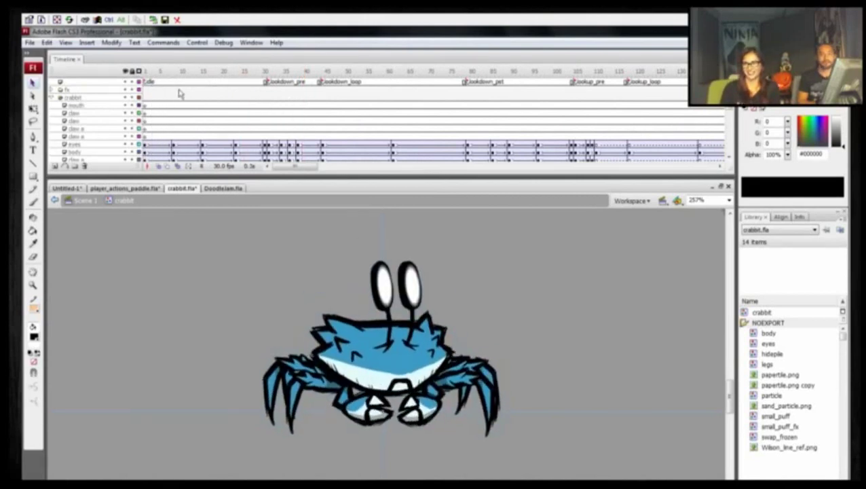
Step: Set the playhead to frame 1 and collapse the crabbit layer folder
{"action": "left_click", "coordinate": [156, 90]}
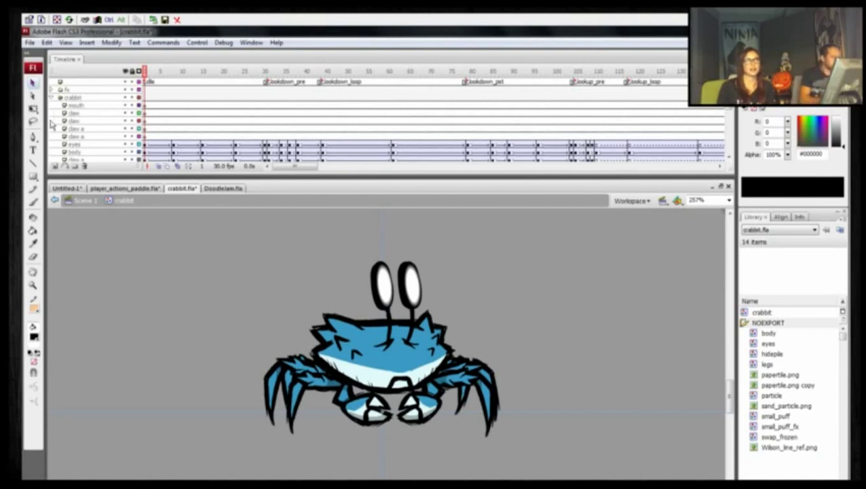
{"action": "left_click", "coordinate": [53, 98]}
{"action": "left_click", "coordinate": [154, 98]}
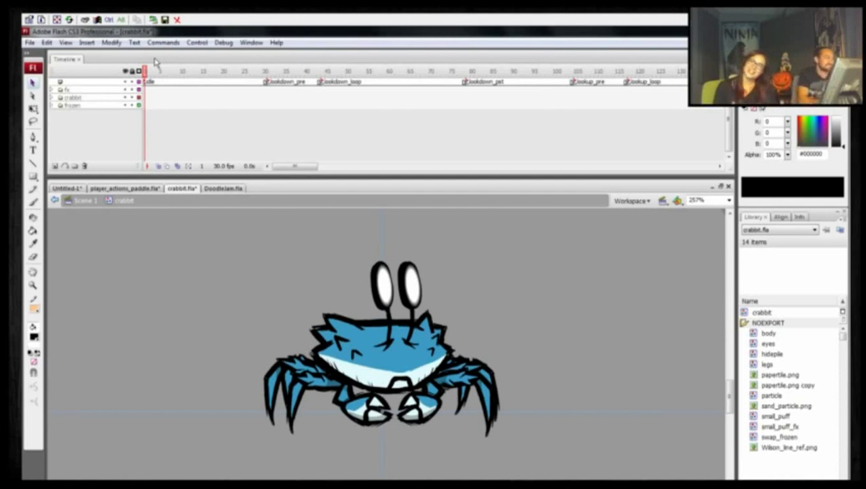
Step: Duplicate the idle frame block across the label, fx and crabbit layers to start again at frames 31, 61 and 91
{"action": "left_click_drag", "start_coordinate": [147, 81], "coordinate": [269, 96]}
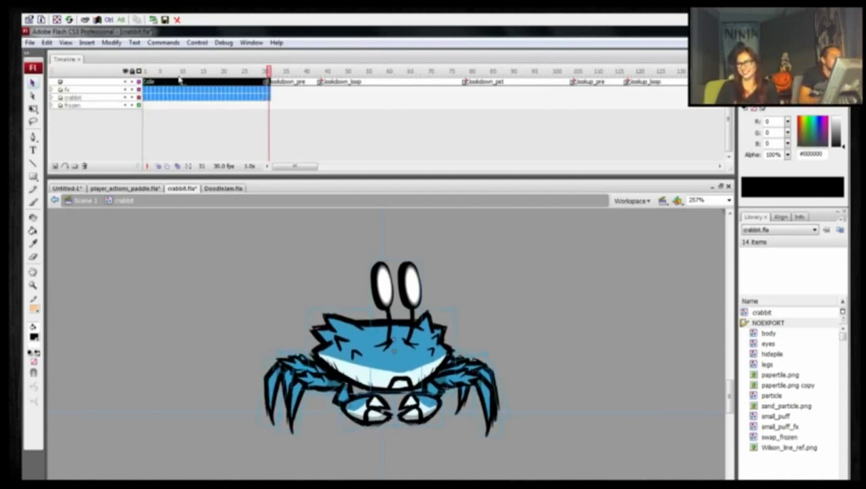
{"action": "left_click_drag", "start_coordinate": [146, 84], "coordinate": [273, 84]}
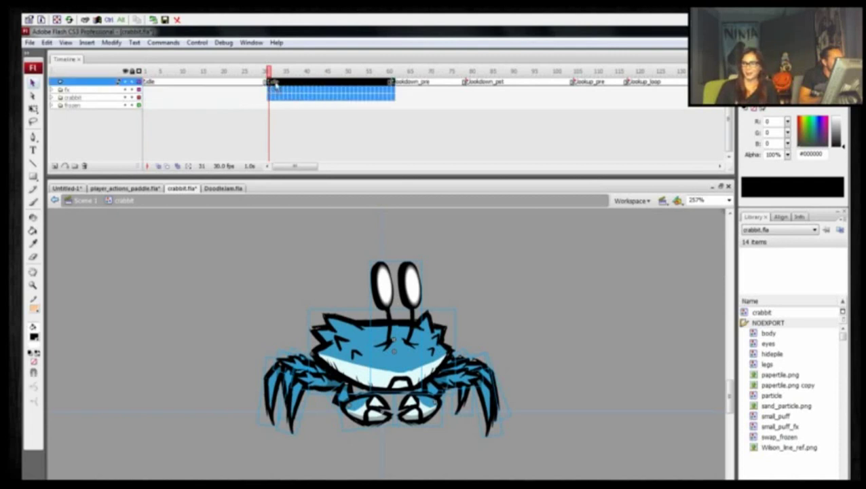
{"action": "left_click_drag", "start_coordinate": [393, 82], "coordinate": [393, 82]}
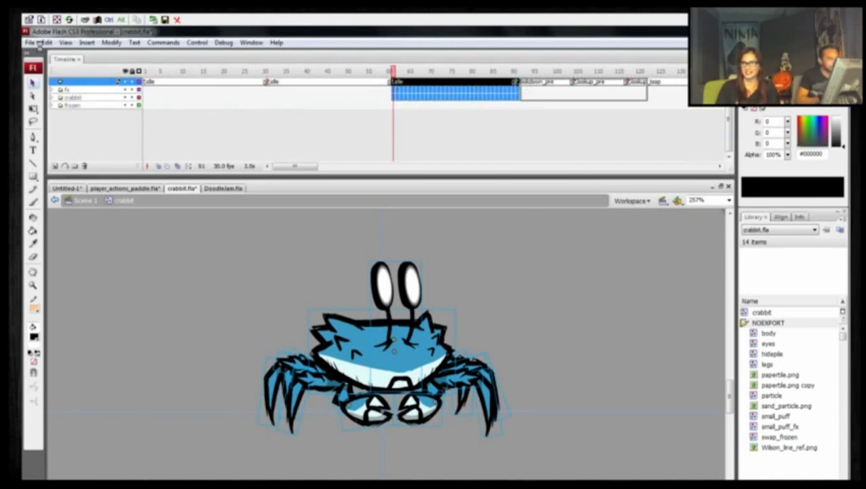
Step: Play the repeated idle blocks from frame 1 to preview the loop, and stop the playback
{"action": "left_click_drag", "start_coordinate": [162, 71], "coordinate": [121, 70]}
{"action": "key", "text": "Return"}
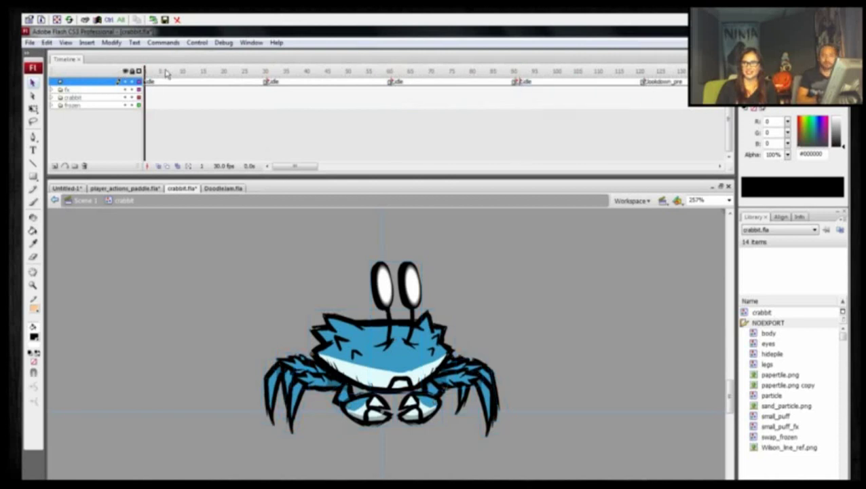
{"action": "left_click_drag", "start_coordinate": [160, 71], "coordinate": [141, 71]}
{"action": "key", "text": "Return"}
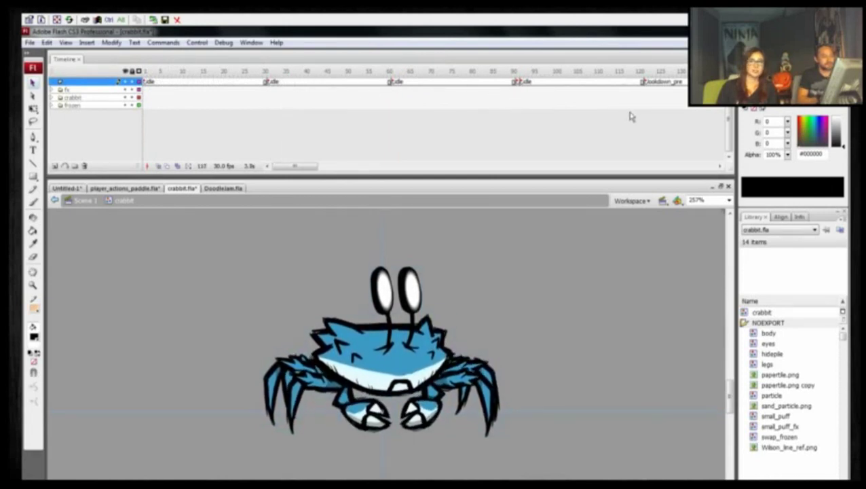
{"action": "key", "text": "Return"}
Step: Undo the duplication of the idle frame blocks
{"action": "key", "text": "ctrl+z"}
{"action": "key", "text": "ctrl+z"}
{"action": "key", "text": "ctrl+z"}
{"action": "key", "text": "ctrl+z"}
{"action": "key", "text": "ctrl+z"}
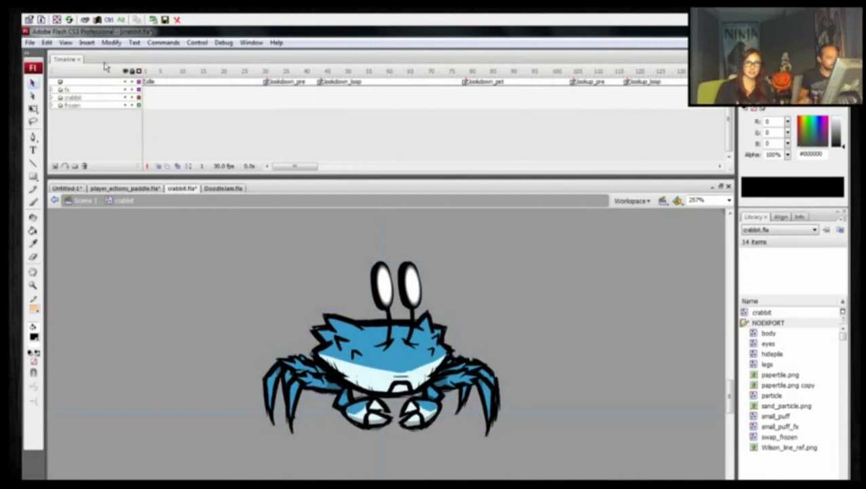
Step: Scrub the crab's idle section to frame 30 and preview the lookdown_pre transition
{"action": "key", "text": "ctrl+minus"}
{"action": "key", "text": "z"}
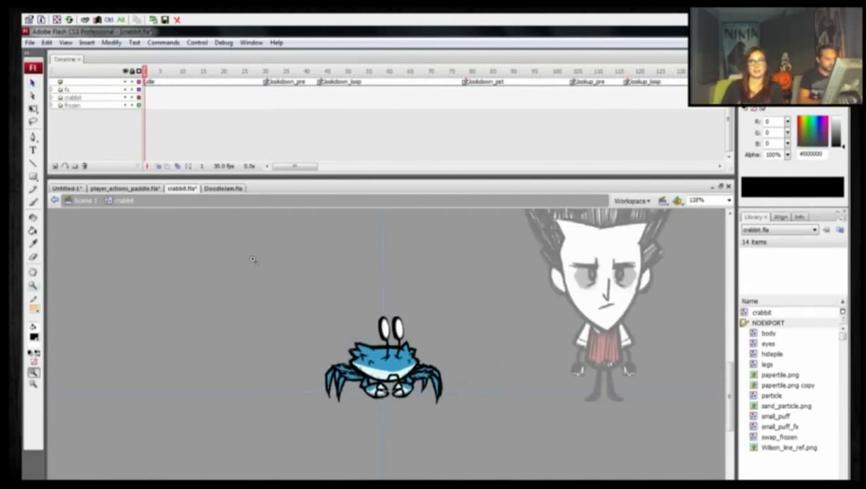
{"action": "left_click_drag", "start_coordinate": [501, 429], "coordinate": [266, 265]}
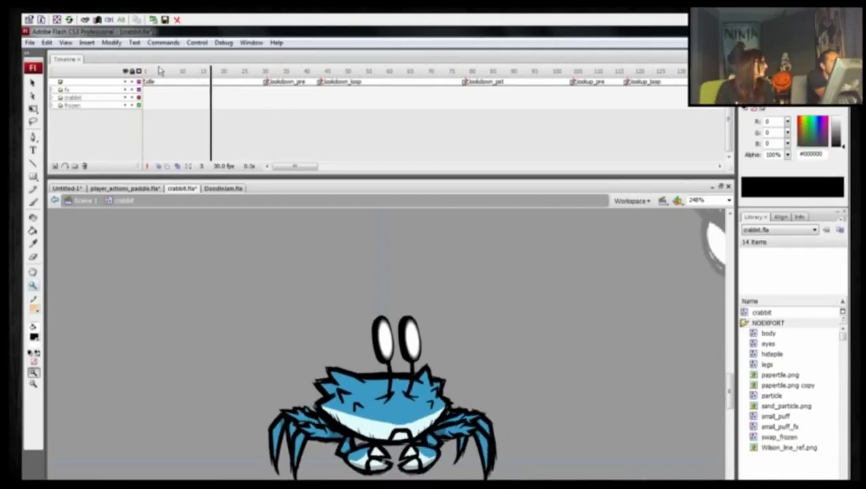
{"action": "left_click", "coordinate": [263, 97]}
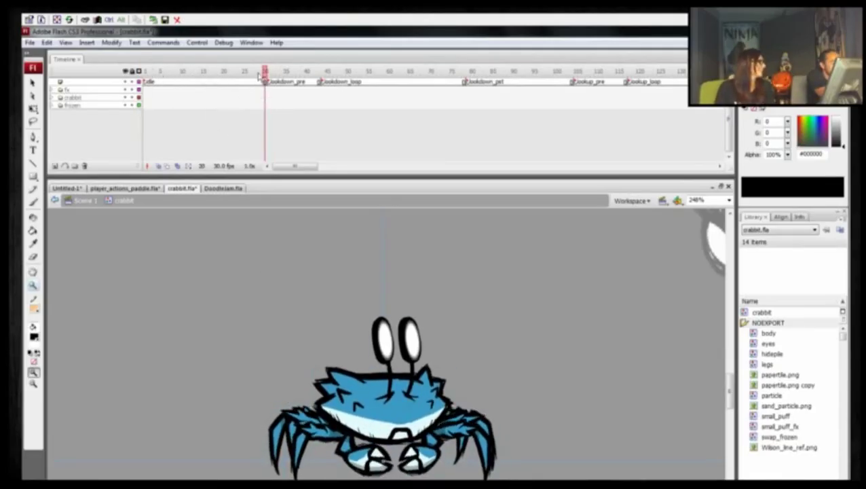
{"action": "left_click_drag", "start_coordinate": [263, 68], "coordinate": [278, 85]}
{"action": "key", "text": "Return"}
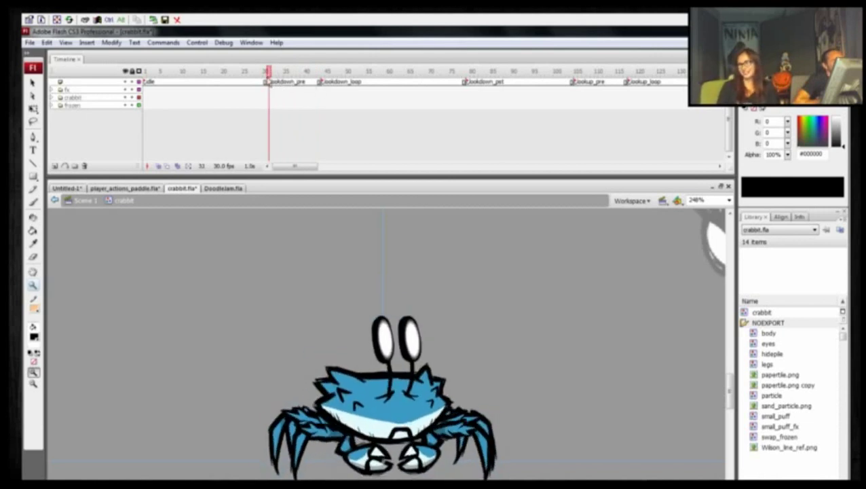
Step: Play the crab's lookdown_loop section and scrub on through lookdown_pst to preview its return to the standing pose
{"action": "left_click", "coordinate": [324, 81]}
{"action": "left_click_drag", "start_coordinate": [327, 75], "coordinate": [331, 74]}
{"action": "key", "text": "Return"}
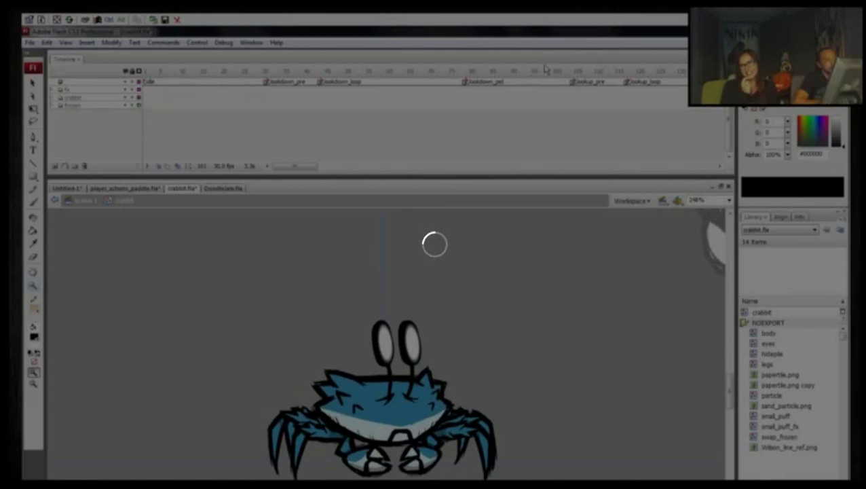
{"action": "mouse_move", "coordinate": [546, 70]}
{"action": "left_mouse_down"}
{"action": "mouse_move", "coordinate": [329, 70]}
{"action": "mouse_move", "coordinate": [554, 74]}
{"action": "left_mouse_up"}
Step: Scrub through the lookup_pre, lookup_loop and lookup_pst sections up to the start of the walk labels
{"action": "left_click_drag", "start_coordinate": [288, 167], "coordinate": [311, 168]}
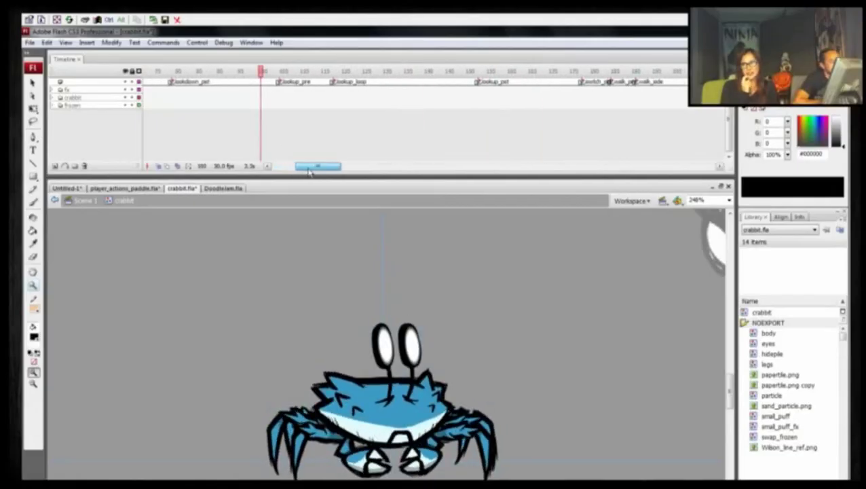
{"action": "left_click_drag", "start_coordinate": [262, 70], "coordinate": [342, 76]}
{"action": "left_click", "coordinate": [284, 82]}
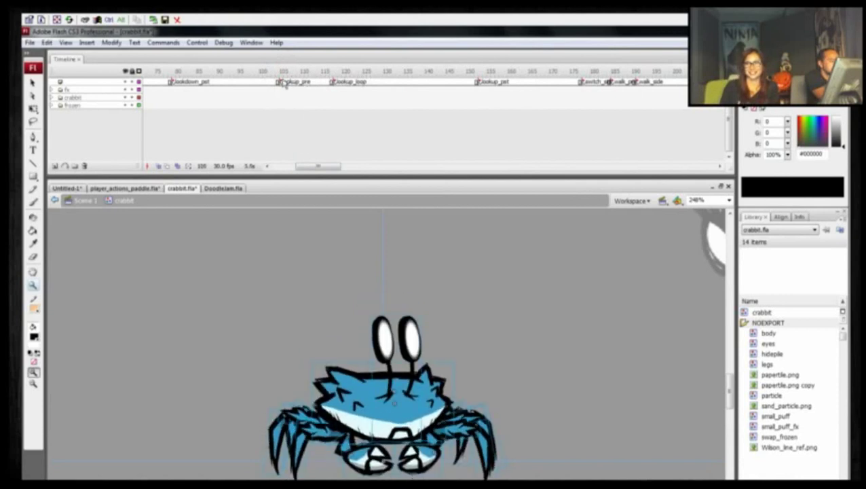
{"action": "left_click", "coordinate": [471, 97]}
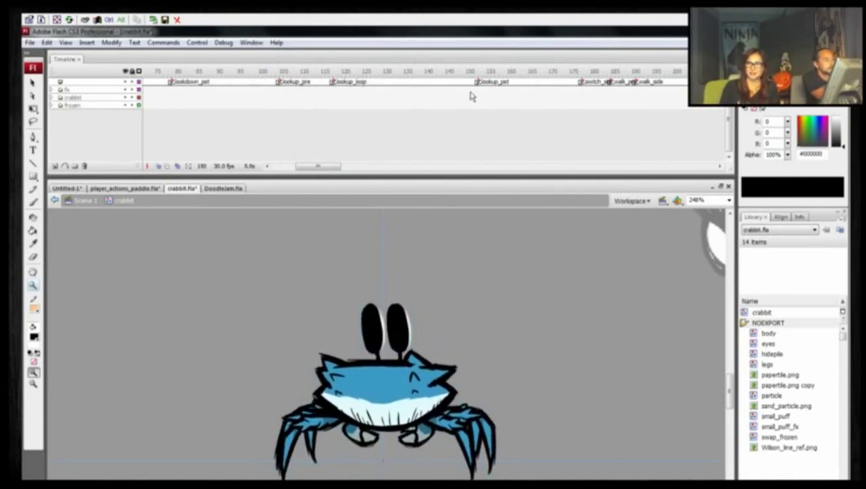
{"action": "left_click", "coordinate": [576, 96]}
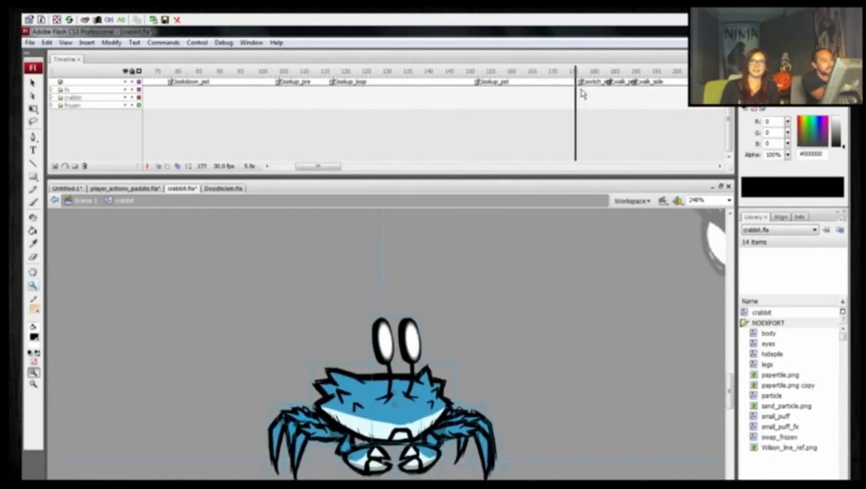
{"action": "left_click", "coordinate": [604, 97]}
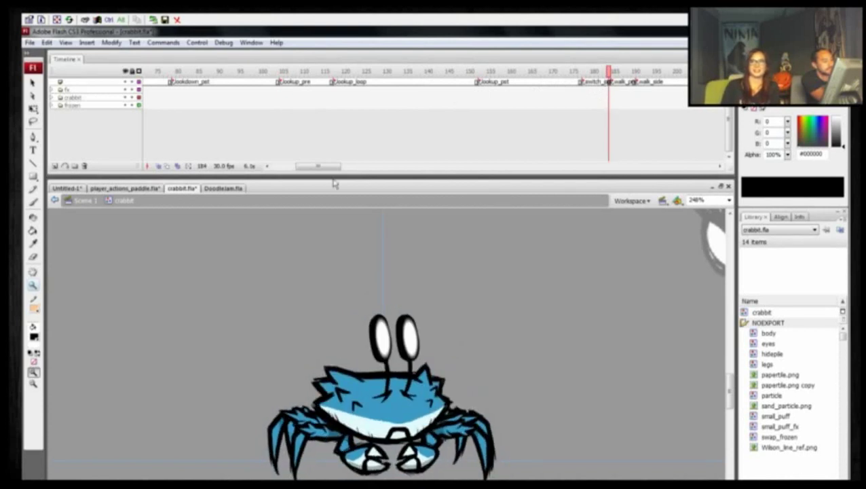
Step: Preview the crab's sideways walk by scrubbing from its pre section through walk_side
{"action": "left_click_drag", "start_coordinate": [320, 167], "coordinate": [344, 167]}
{"action": "left_click", "coordinate": [310, 73]}
{"action": "left_click", "coordinate": [340, 72]}
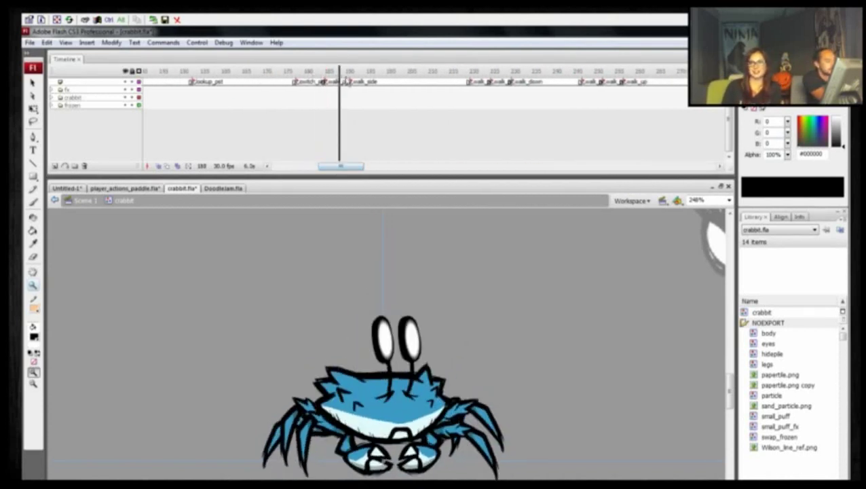
{"action": "left_click", "coordinate": [336, 74]}
{"action": "mouse_move", "coordinate": [397, 83]}
{"action": "left_mouse_down"}
{"action": "mouse_move", "coordinate": [437, 87]}
{"action": "mouse_move", "coordinate": [358, 85]}
{"action": "mouse_move", "coordinate": [400, 86]}
{"action": "left_mouse_up"}
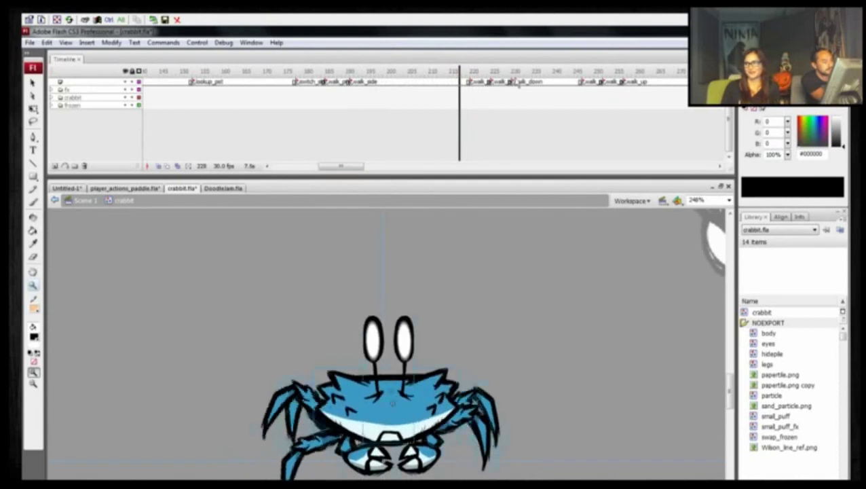
Step: Scrub through the walk_down, walk_up and run sections to the start of peek_pre
{"action": "left_click", "coordinate": [492, 88]}
{"action": "left_click_drag", "start_coordinate": [337, 168], "coordinate": [360, 168]}
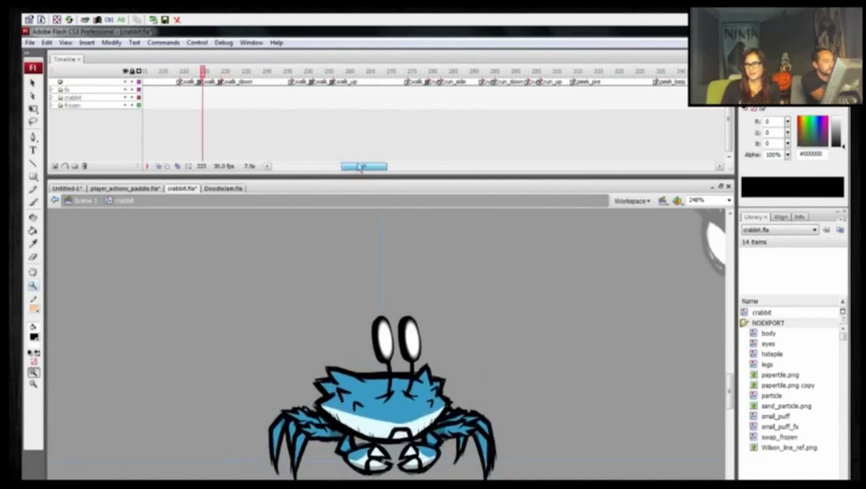
{"action": "left_click_drag", "start_coordinate": [204, 73], "coordinate": [251, 83]}
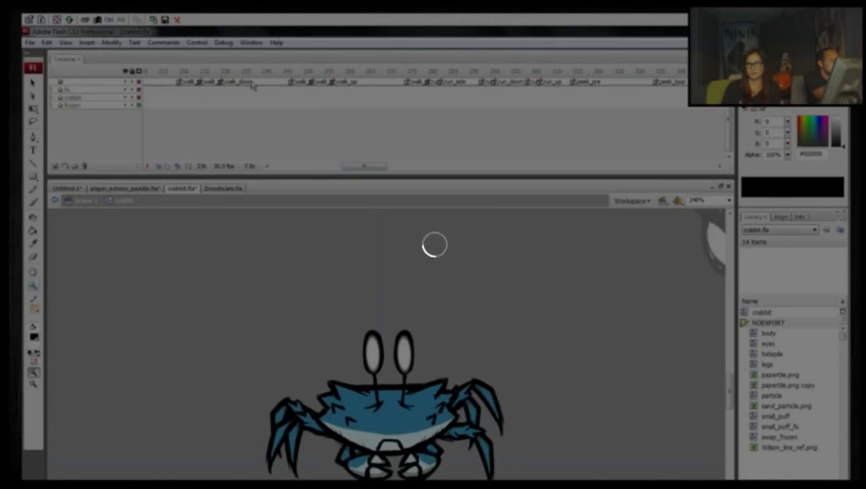
{"action": "left_click_drag", "start_coordinate": [252, 82], "coordinate": [229, 79]}
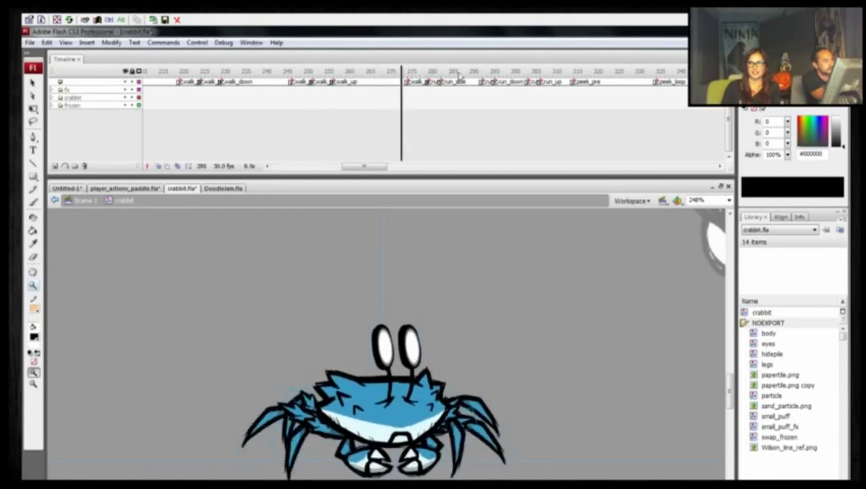
{"action": "left_click_drag", "start_coordinate": [464, 76], "coordinate": [577, 75]}
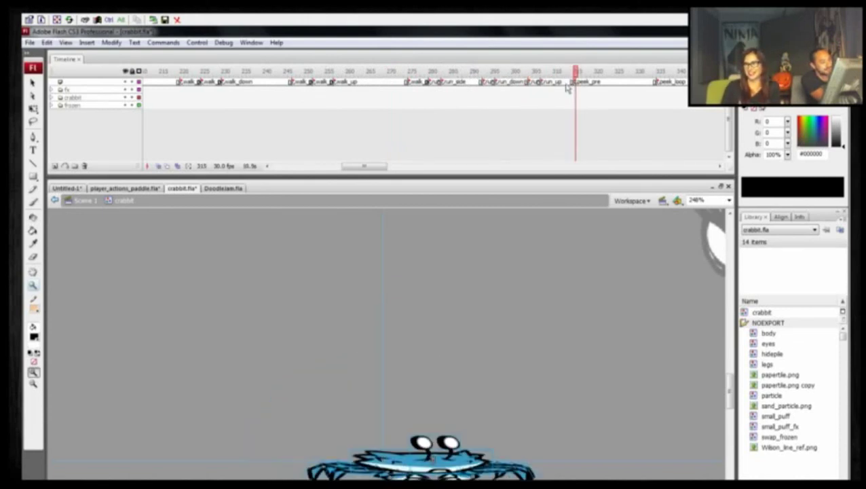
Step: Reposition the stage around the crab and scrub the peek_pre section into the start of peek_loop
{"action": "left_click_drag", "start_coordinate": [362, 166], "coordinate": [380, 167]}
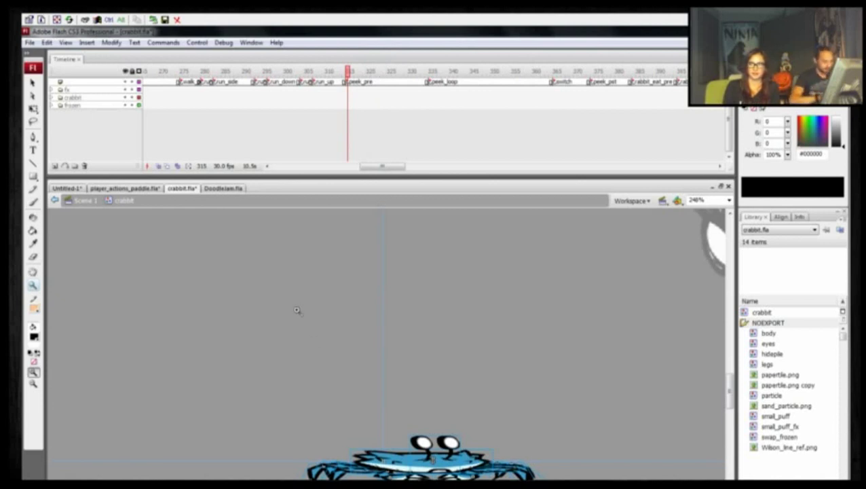
{"action": "left_click_drag", "start_coordinate": [284, 357], "coordinate": [269, 440]}
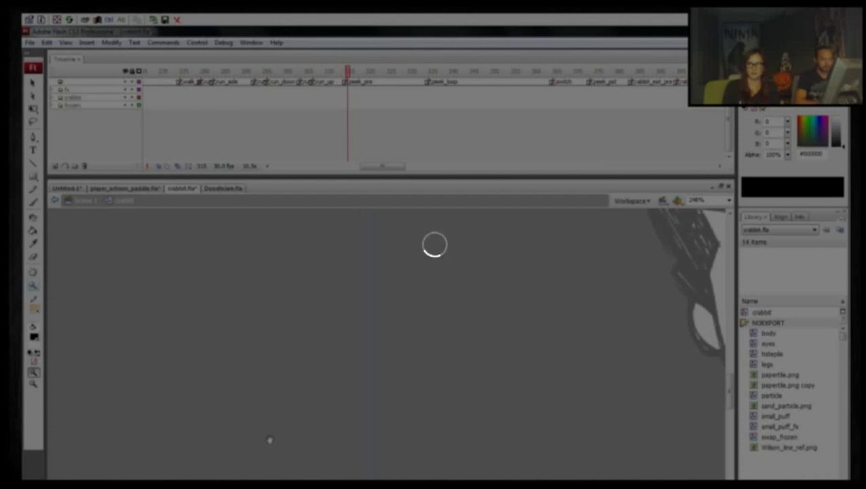
{"action": "left_click_drag", "start_coordinate": [269, 440], "coordinate": [270, 399]}
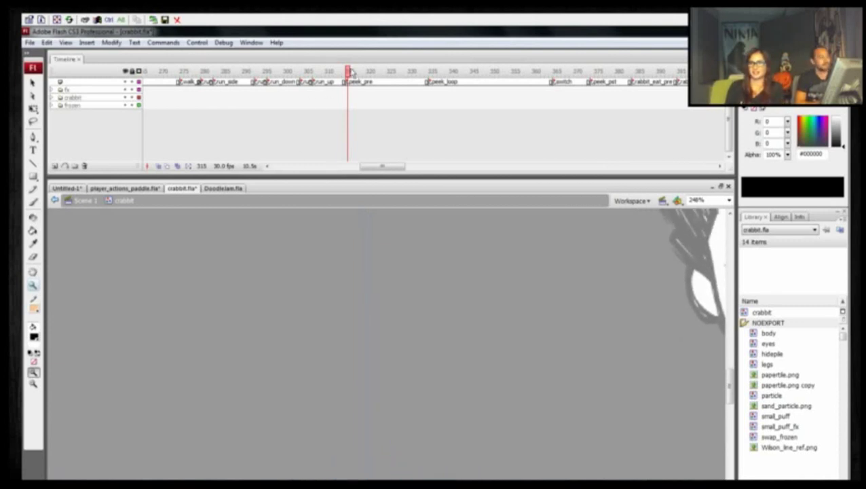
{"action": "mouse_move", "coordinate": [351, 72]}
{"action": "left_mouse_down"}
{"action": "mouse_move", "coordinate": [460, 97]}
{"action": "mouse_move", "coordinate": [315, 87]}
{"action": "mouse_move", "coordinate": [372, 92]}
{"action": "mouse_move", "coordinate": [348, 92]}
{"action": "mouse_move", "coordinate": [364, 70]}
{"action": "mouse_move", "coordinate": [389, 71]}
{"action": "mouse_move", "coordinate": [345, 78]}
{"action": "mouse_move", "coordinate": [388, 71]}
{"action": "mouse_move", "coordinate": [349, 75]}
{"action": "mouse_move", "coordinate": [384, 81]}
{"action": "mouse_move", "coordinate": [356, 80]}
{"action": "left_mouse_up"}
{"action": "left_click_drag", "start_coordinate": [333, 242], "coordinate": [349, 264]}
{"action": "left_click_drag", "start_coordinate": [356, 74], "coordinate": [439, 80]}
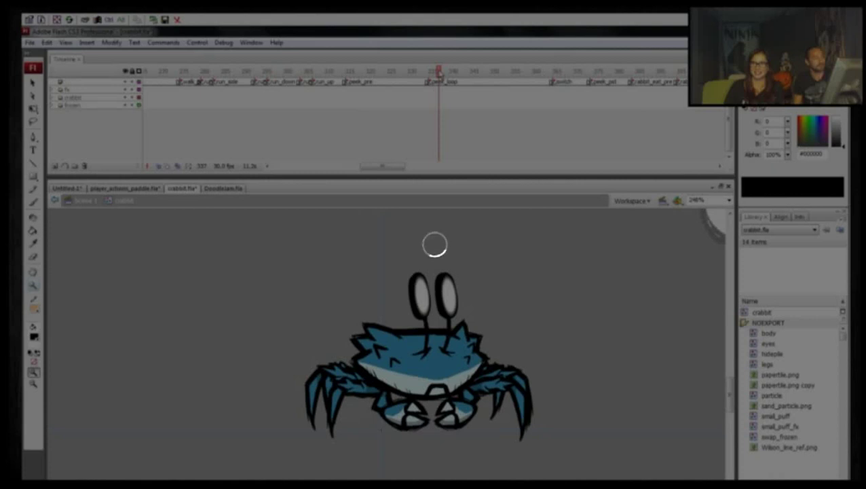
Step: Scrub through the rest of peek_loop, the switch section and peek_pst
{"action": "mouse_move", "coordinate": [439, 72]}
{"action": "left_mouse_down"}
{"action": "mouse_move", "coordinate": [428, 73]}
{"action": "mouse_move", "coordinate": [453, 70]}
{"action": "left_mouse_up"}
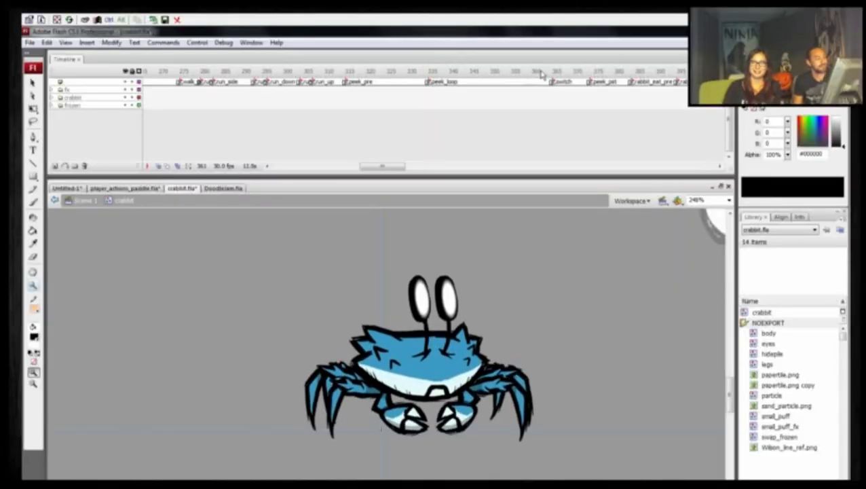
{"action": "left_click", "coordinate": [593, 72]}
{"action": "left_click", "coordinate": [624, 71]}
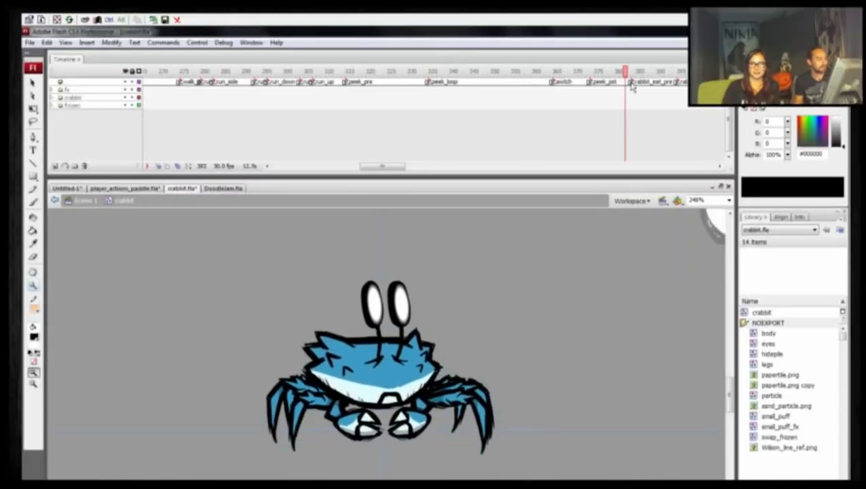
Step: Center the crab in view and play the rabbit_eat pre, loop and pst sections
{"action": "left_click_drag", "start_coordinate": [371, 168], "coordinate": [395, 169]}
{"action": "left_click_drag", "start_coordinate": [317, 72], "coordinate": [347, 72]}
{"action": "left_click_drag", "start_coordinate": [309, 336], "coordinate": [314, 283]}
{"action": "left_click_drag", "start_coordinate": [342, 72], "coordinate": [323, 72]}
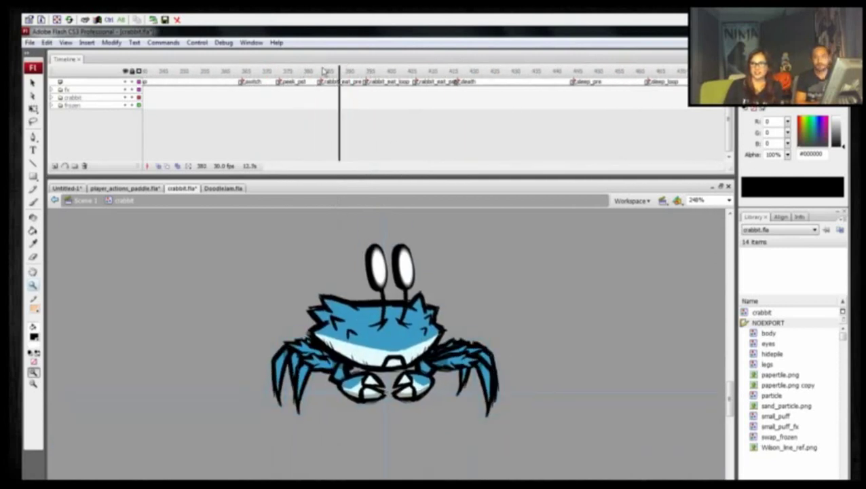
{"action": "key", "text": "Return"}
{"action": "mouse_move", "coordinate": [428, 94]}
{"action": "left_mouse_down"}
{"action": "mouse_move", "coordinate": [486, 113]}
{"action": "mouse_move", "coordinate": [276, 90]}
{"action": "mouse_move", "coordinate": [436, 98]}
{"action": "left_mouse_up"}
Step: Scrub through the death section up to sleep_pre, replay it from its first frame, and stop the playback
{"action": "left_click_drag", "start_coordinate": [398, 168], "coordinate": [406, 169]}
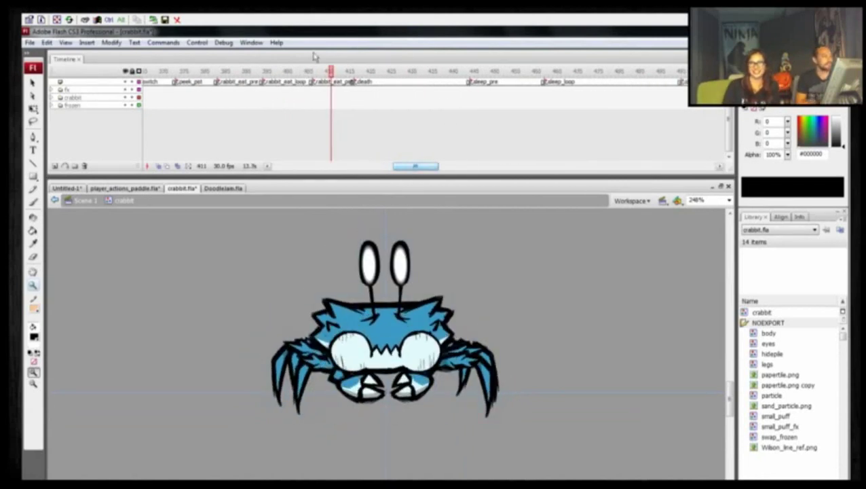
{"action": "left_click_drag", "start_coordinate": [330, 72], "coordinate": [418, 97]}
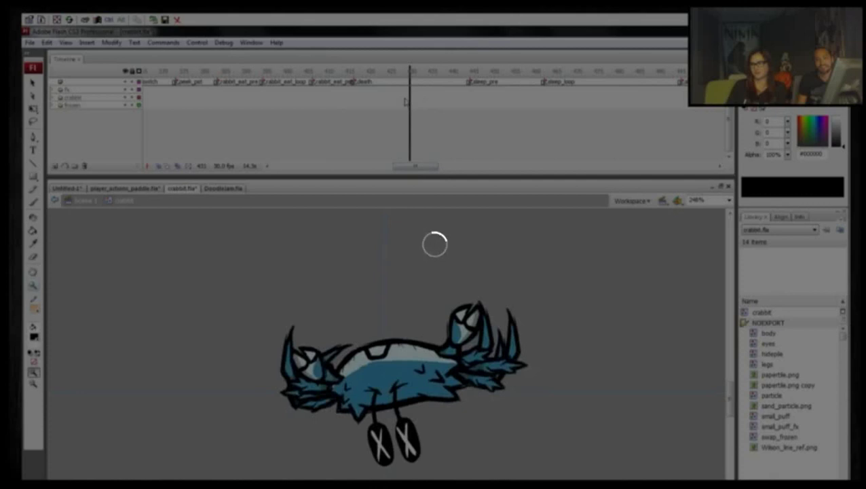
{"action": "left_click_drag", "start_coordinate": [405, 99], "coordinate": [471, 108]}
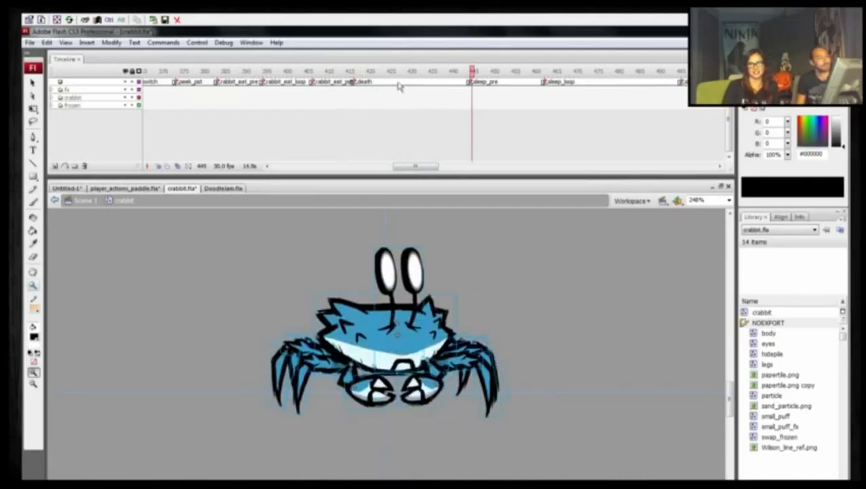
{"action": "left_click", "coordinate": [355, 77]}
{"action": "key", "text": "Return"}
{"action": "key", "text": "Return"}
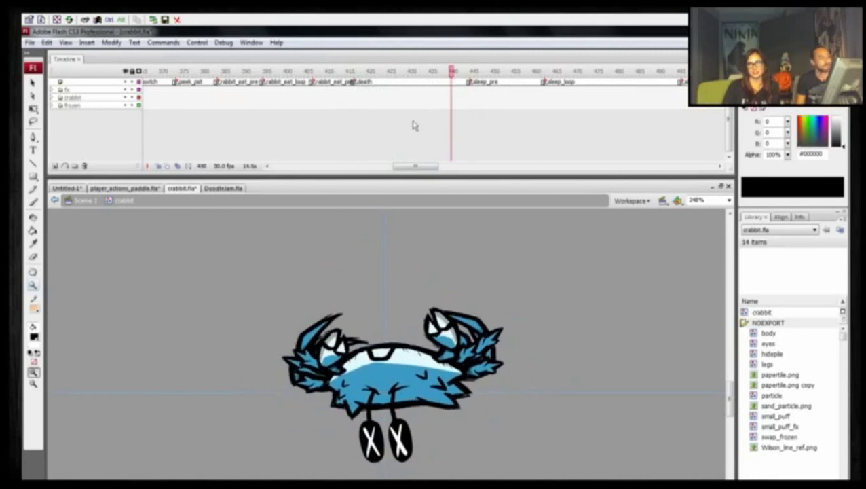
Step: Scrub through the sleep_pre, sleep_loop and sleep_pst sections, repeating the sequence up to the start of stunned_loop
{"action": "left_click_drag", "start_coordinate": [406, 166], "coordinate": [420, 167]}
{"action": "left_click", "coordinate": [293, 73]}
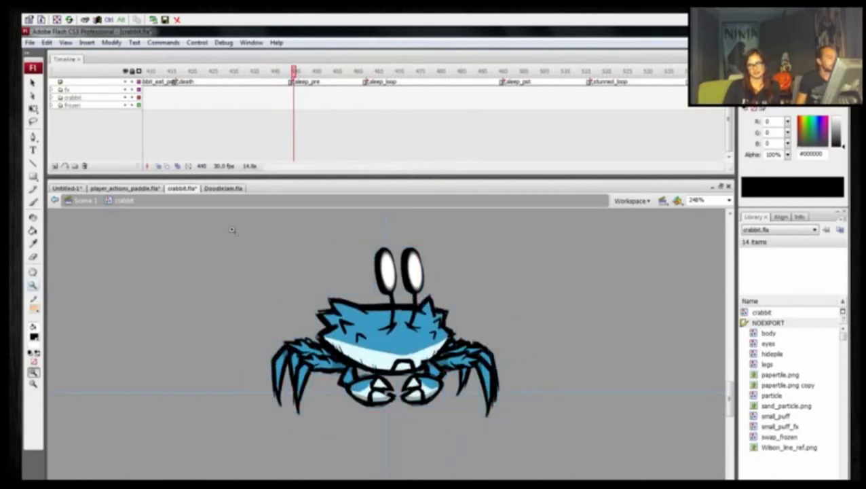
{"action": "left_click", "coordinate": [281, 226]}
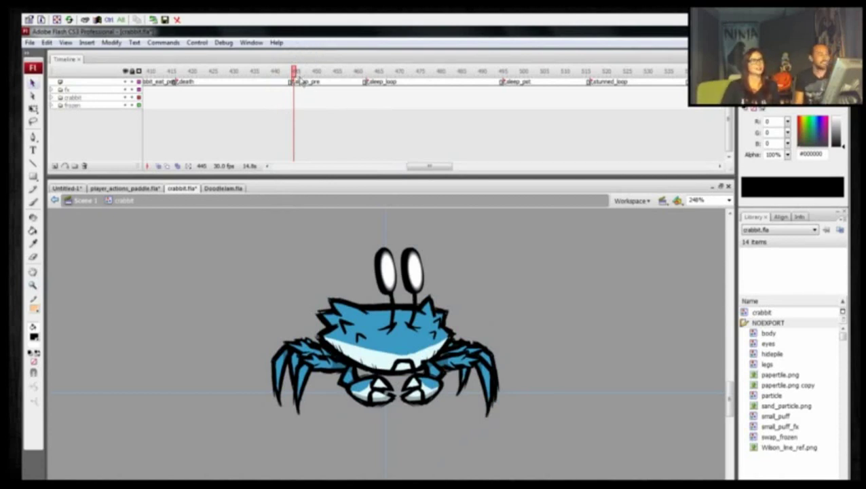
{"action": "left_click_drag", "start_coordinate": [295, 72], "coordinate": [446, 79]}
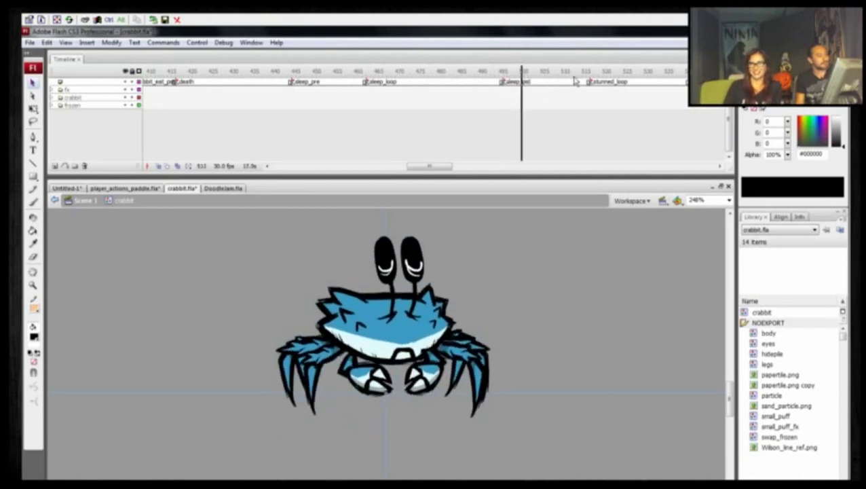
{"action": "left_click", "coordinate": [295, 73]}
{"action": "left_click", "coordinate": [391, 83]}
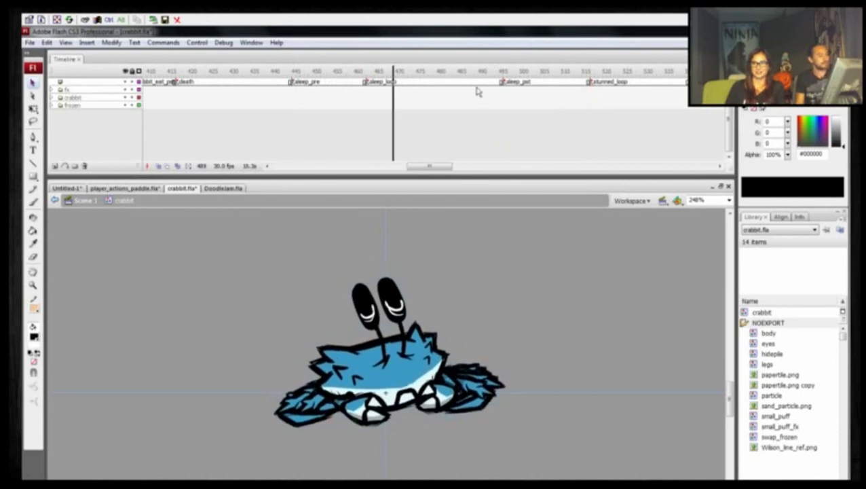
{"action": "left_click", "coordinate": [509, 85]}
{"action": "left_click_drag", "start_coordinate": [531, 90], "coordinate": [590, 89]}
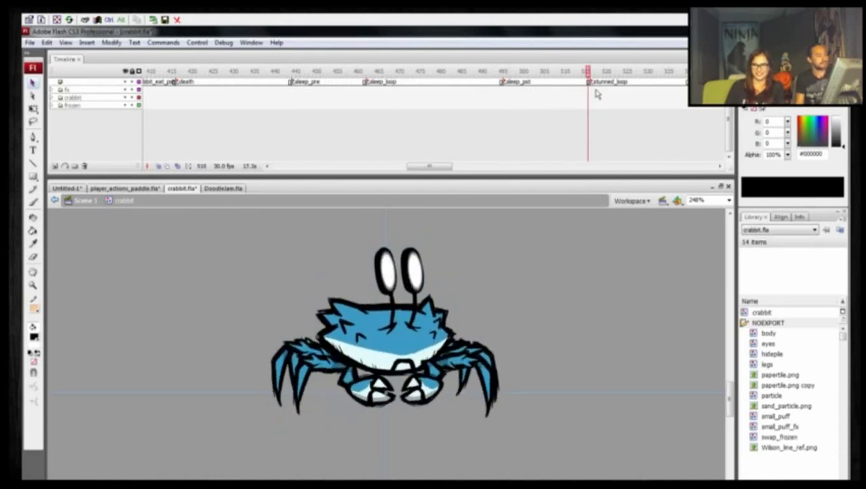
Step: Preview the stunned_loop section by scrubbing and playing it, and return the playhead to frame 517
{"action": "left_click_drag", "start_coordinate": [407, 167], "coordinate": [426, 167]}
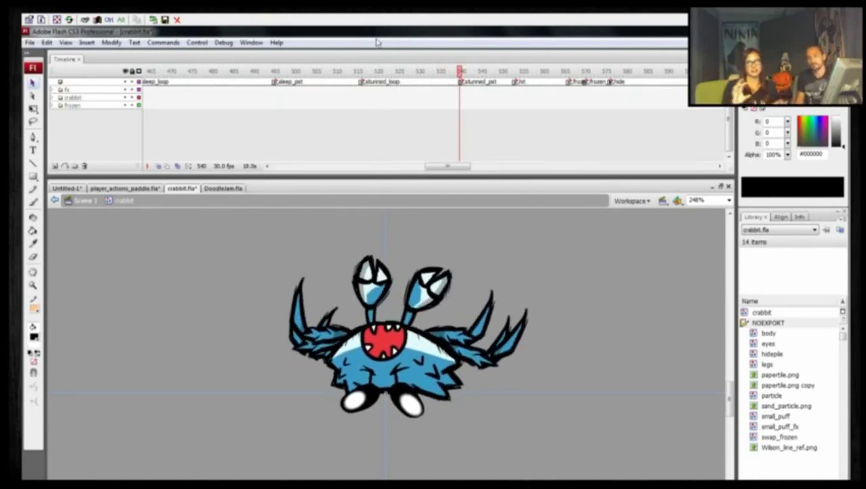
{"action": "left_click", "coordinate": [364, 71]}
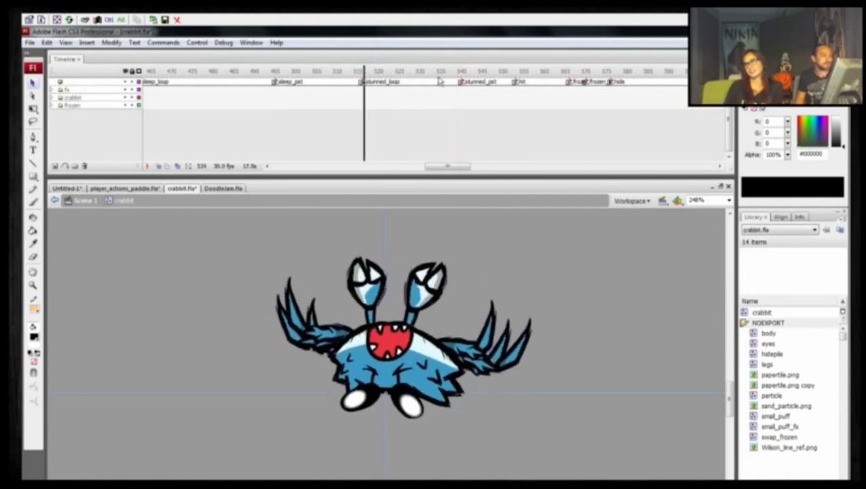
{"action": "key", "text": "Return"}
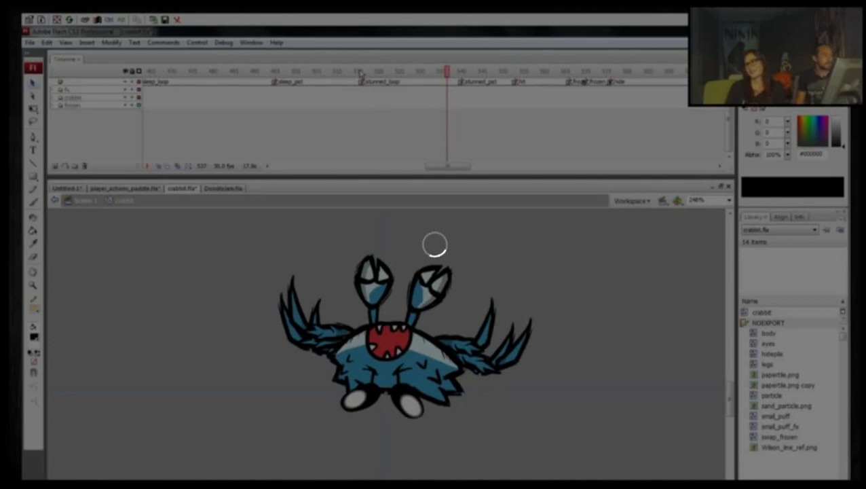
{"action": "left_click", "coordinate": [359, 73]}
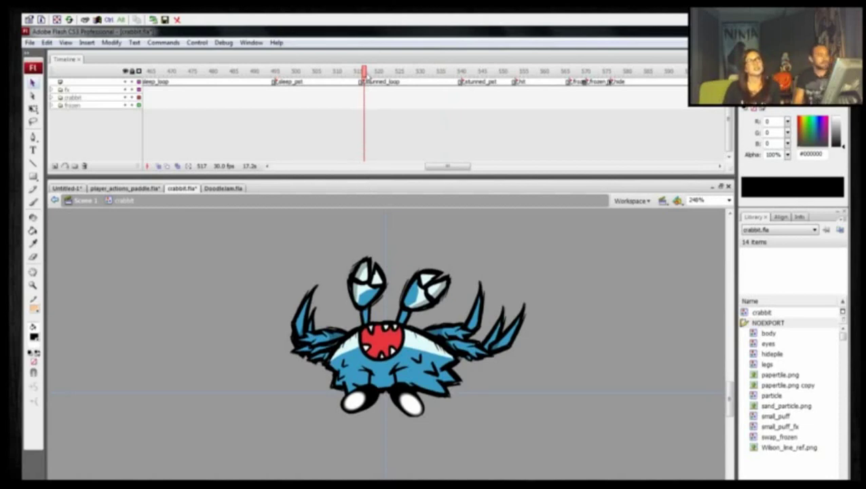
Step: Scrub the crab's timeline from stunned_loop through the hit and frozen animations to frame 576
{"action": "left_click_drag", "start_coordinate": [367, 73], "coordinate": [563, 73]}
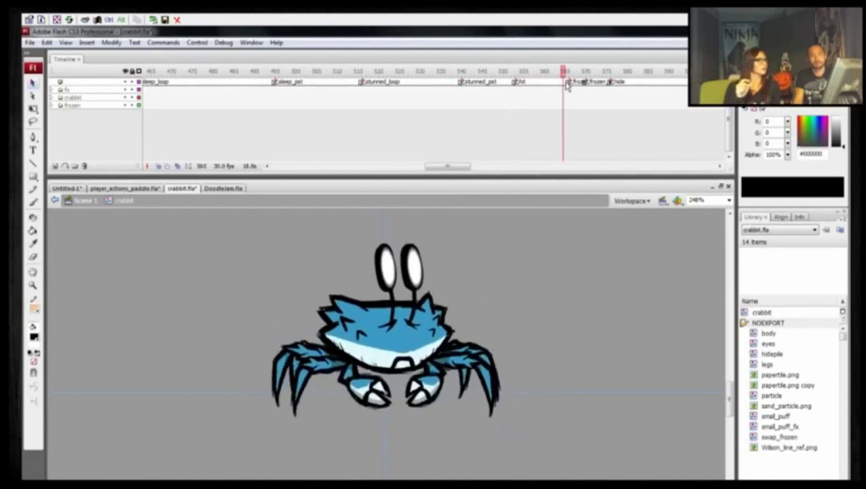
{"action": "left_click_drag", "start_coordinate": [445, 167], "coordinate": [453, 167]}
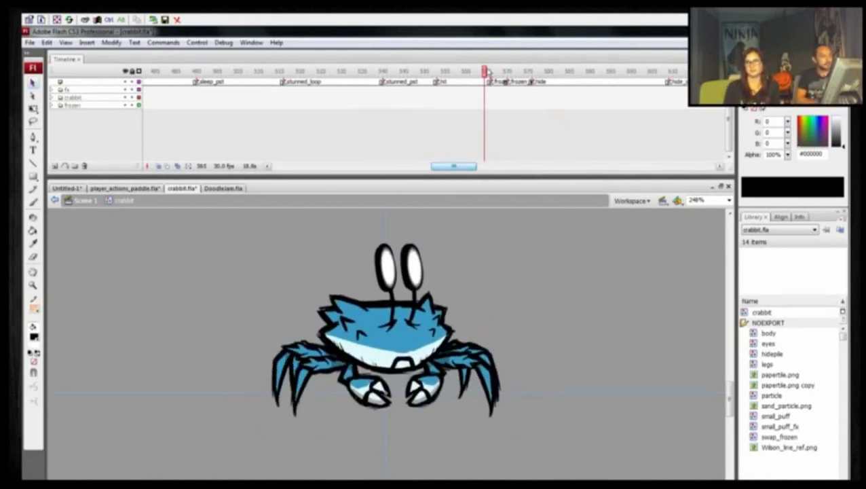
{"action": "left_click_drag", "start_coordinate": [488, 73], "coordinate": [529, 71]}
{"action": "key", "text": "period"}
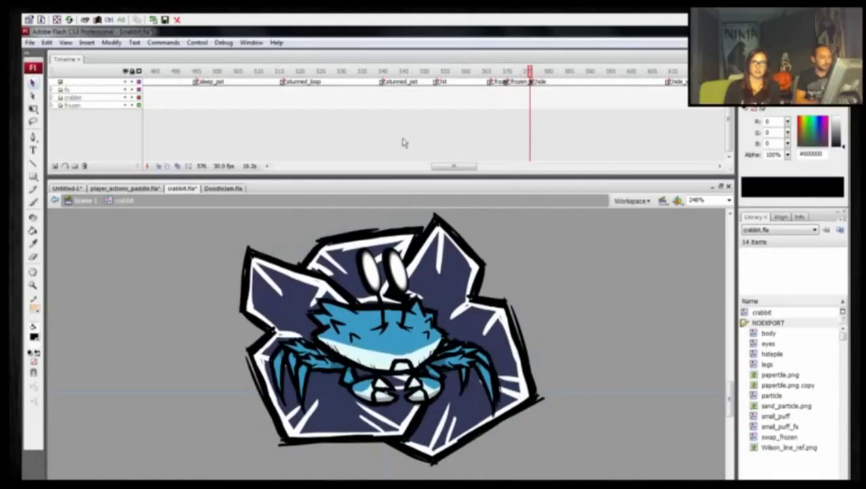
{"action": "left_click_drag", "start_coordinate": [348, 271], "coordinate": [368, 275]}
Step: Preview the crab's hide animation in motion, starting from frame 577 and replaying it
{"action": "left_click_drag", "start_coordinate": [455, 166], "coordinate": [472, 166]}
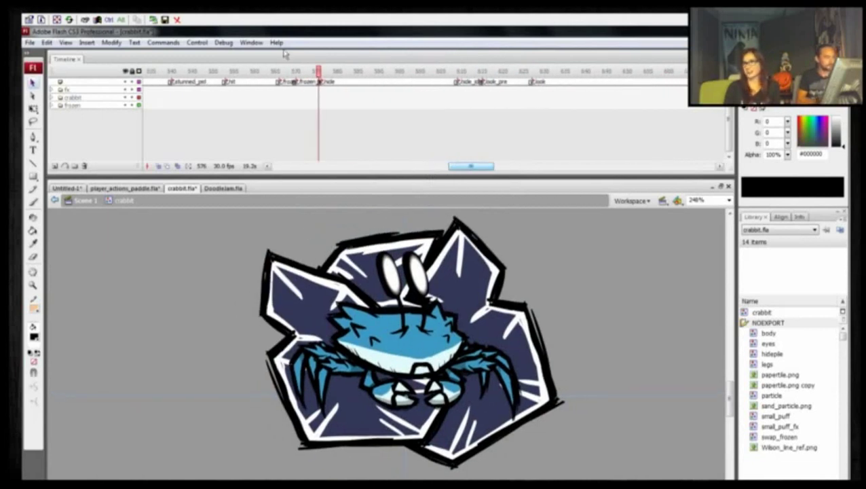
{"action": "left_click", "coordinate": [324, 72]}
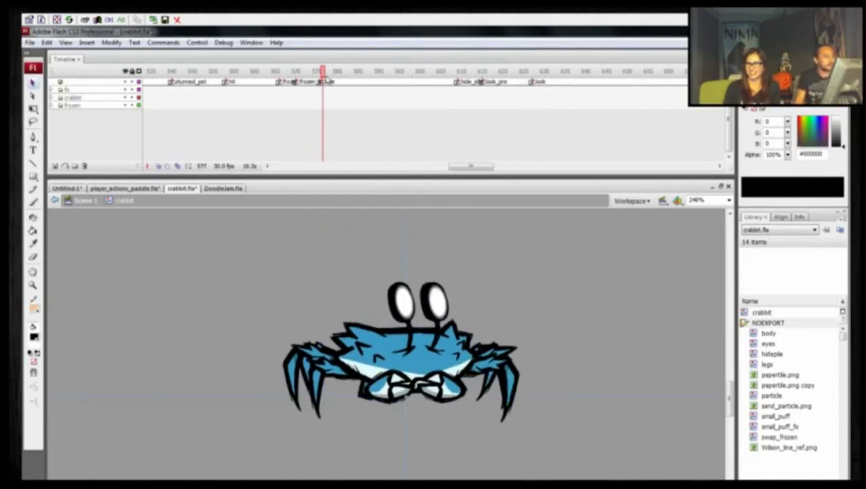
{"action": "left_click_drag", "start_coordinate": [324, 72], "coordinate": [441, 86]}
{"action": "left_click", "coordinate": [323, 72]}
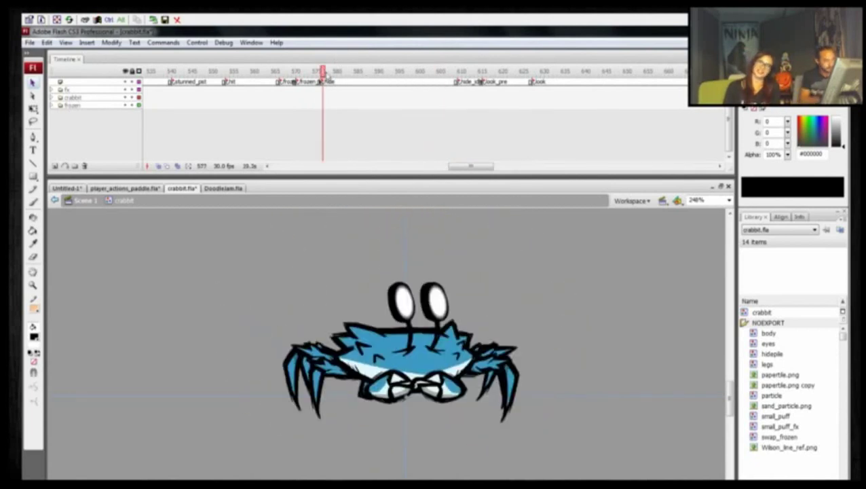
{"action": "left_click_drag", "start_coordinate": [258, 341], "coordinate": [231, 380]}
{"action": "key", "text": "Return"}
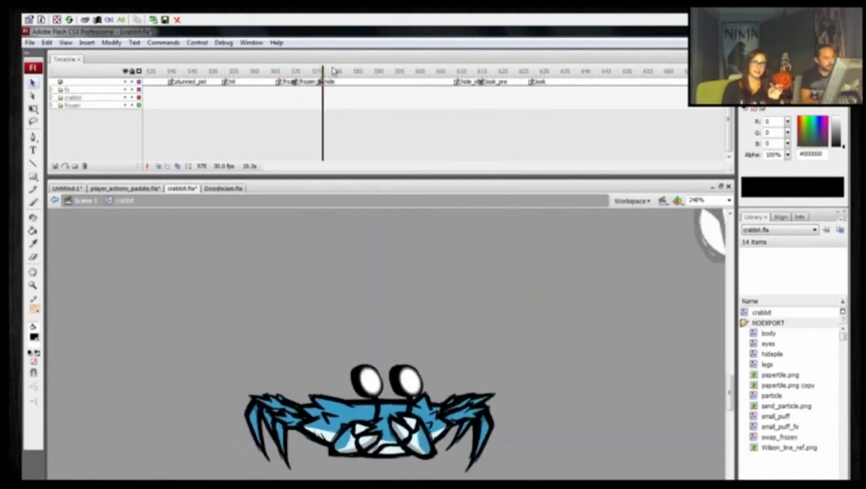
{"action": "left_click", "coordinate": [466, 103]}
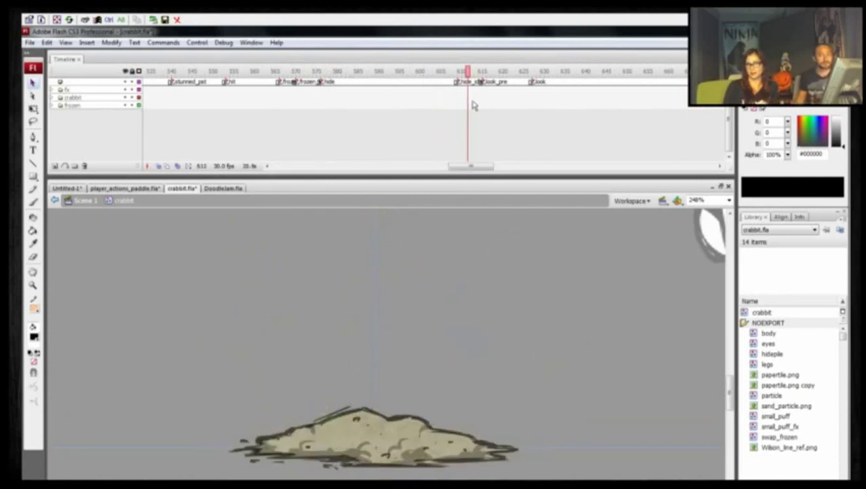
{"action": "left_click", "coordinate": [324, 73]}
{"action": "key", "text": "Return"}
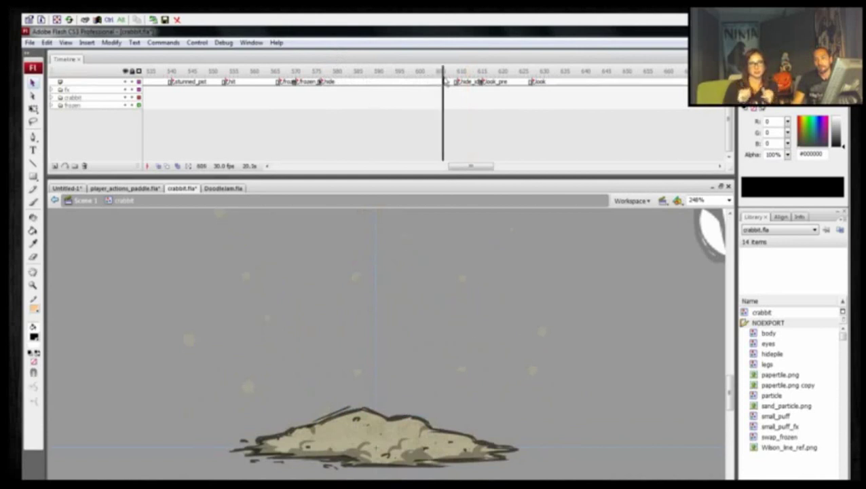
Step: Advance frame by frame through the opening of the hide animation, starting at frame 577
{"action": "left_click", "coordinate": [323, 74]}
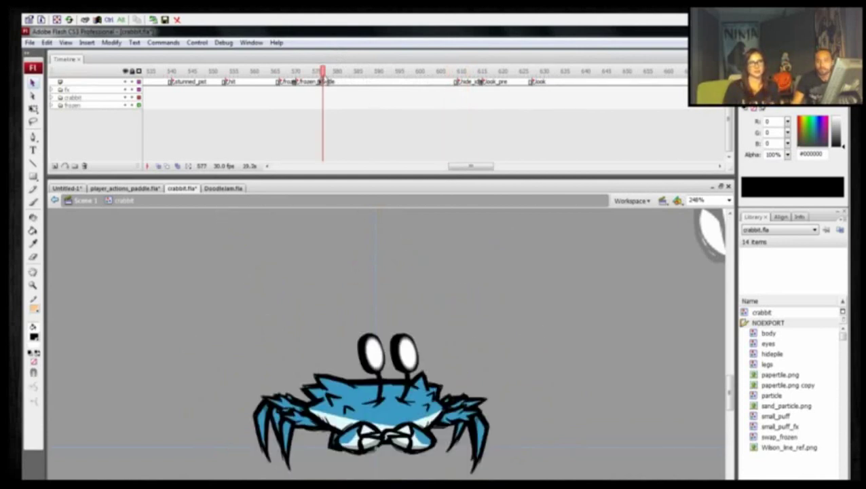
{"action": "key", "text": "period"}
{"action": "key", "text": "period"}
{"action": "key", "text": "period"}
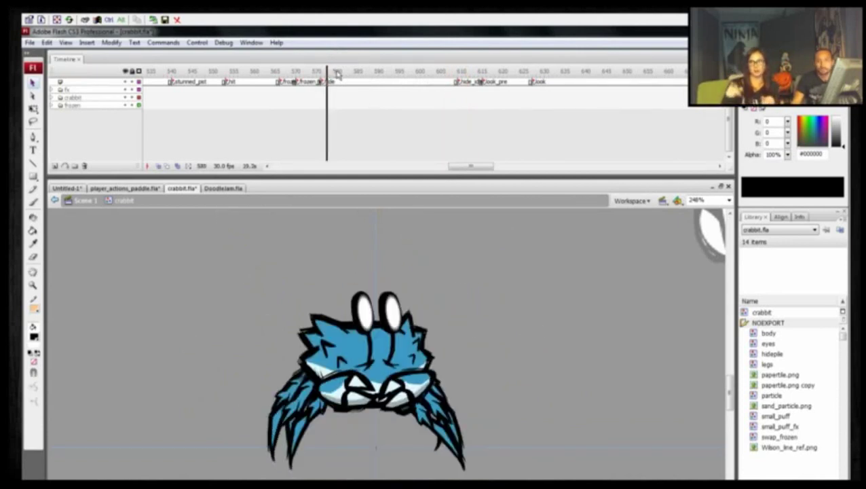
{"action": "key", "text": "period"}
{"action": "key", "text": "period"}
{"action": "key", "text": "period"}
{"action": "key", "text": "period"}
{"action": "key", "text": "period"}
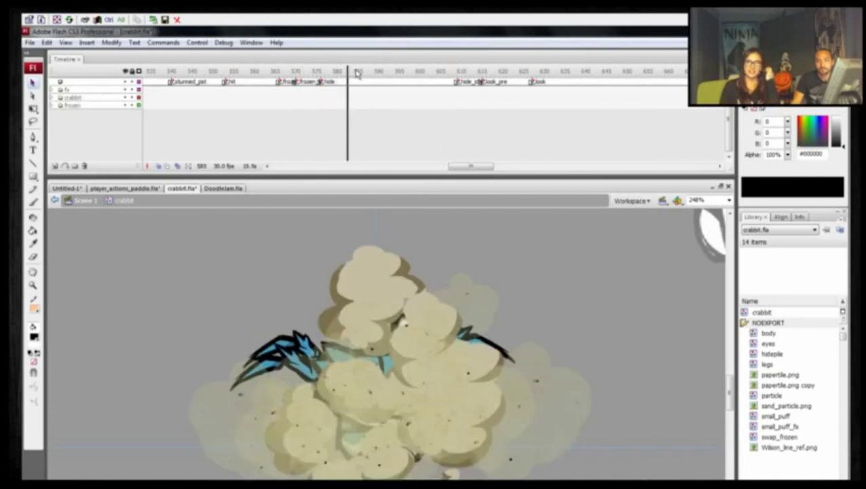
Step: Scrub through the rest of the hide animation, from the sand burst to the settled sand pile
{"action": "left_click_drag", "start_coordinate": [357, 73], "coordinate": [433, 103]}
{"action": "key", "text": "period"}
{"action": "left_click_drag", "start_coordinate": [431, 73], "coordinate": [438, 90]}
{"action": "left_click_drag", "start_coordinate": [461, 165], "coordinate": [469, 166]}
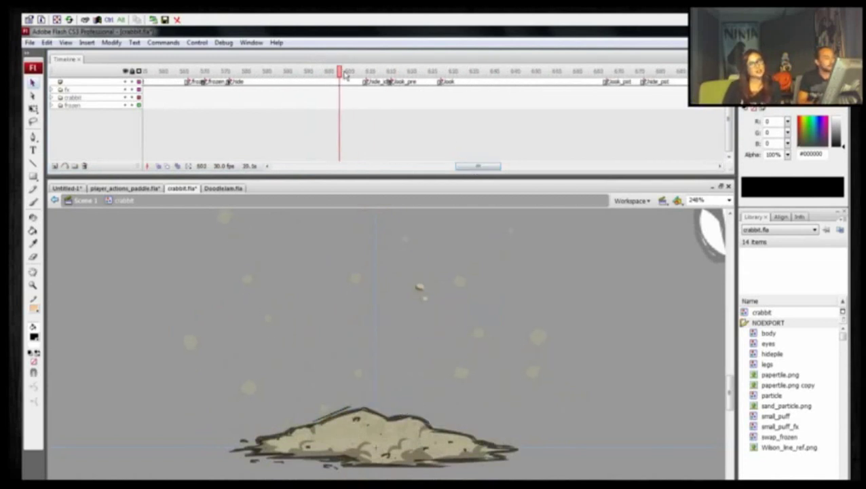
{"action": "left_click_drag", "start_coordinate": [342, 72], "coordinate": [363, 72]}
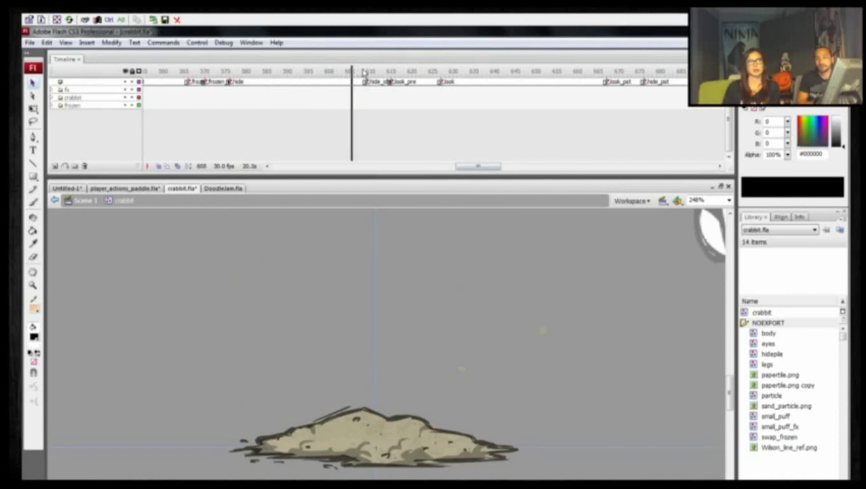
Step: Scrub through the look_pre and look animations of the eyes above the sand pile
{"action": "left_click", "coordinate": [401, 73]}
{"action": "left_click_drag", "start_coordinate": [425, 78], "coordinate": [485, 89]}
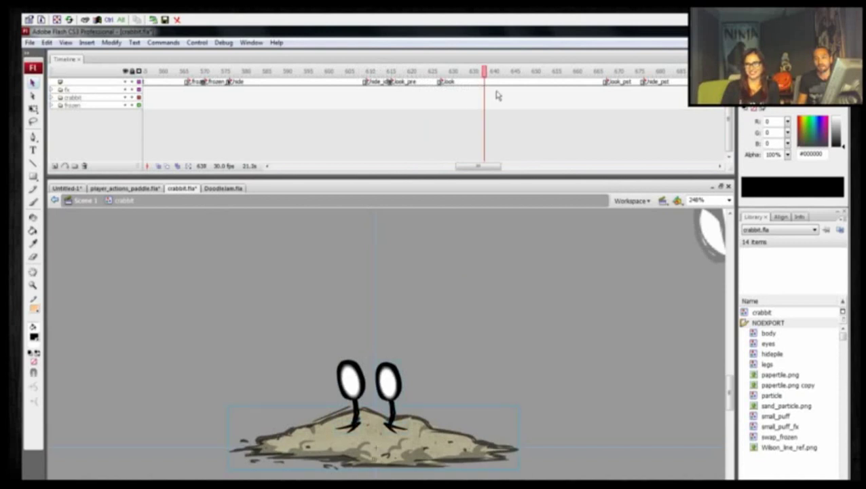
{"action": "left_click_drag", "start_coordinate": [470, 169], "coordinate": [486, 170]}
{"action": "left_click_drag", "start_coordinate": [217, 71], "coordinate": [290, 84]}
{"action": "left_click", "coordinate": [366, 89]}
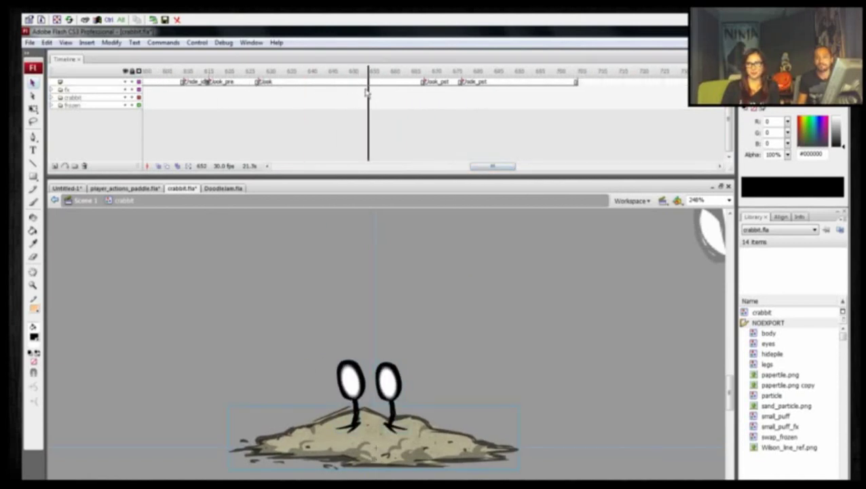
{"action": "left_click", "coordinate": [246, 84]}
{"action": "left_click", "coordinate": [346, 95]}
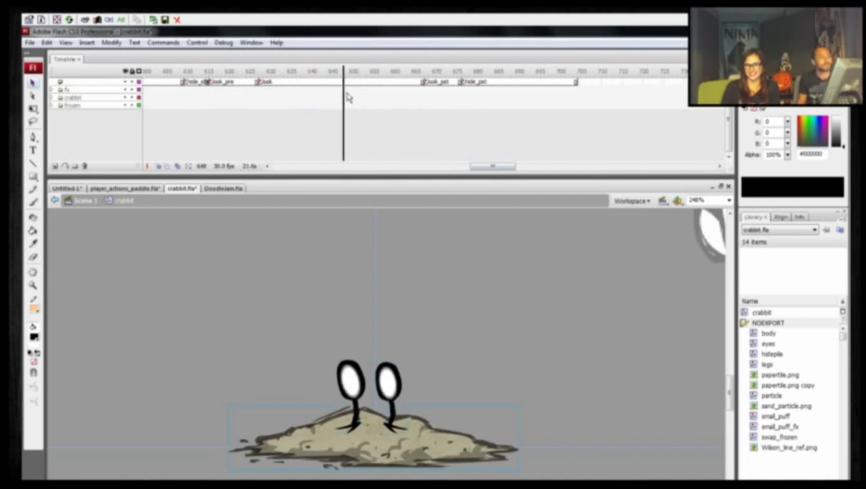
Step: Review the look_pst and hide_pst animations in which the crab emerges from the sand
{"action": "left_click", "coordinate": [407, 84]}
{"action": "left_click", "coordinate": [429, 86]}
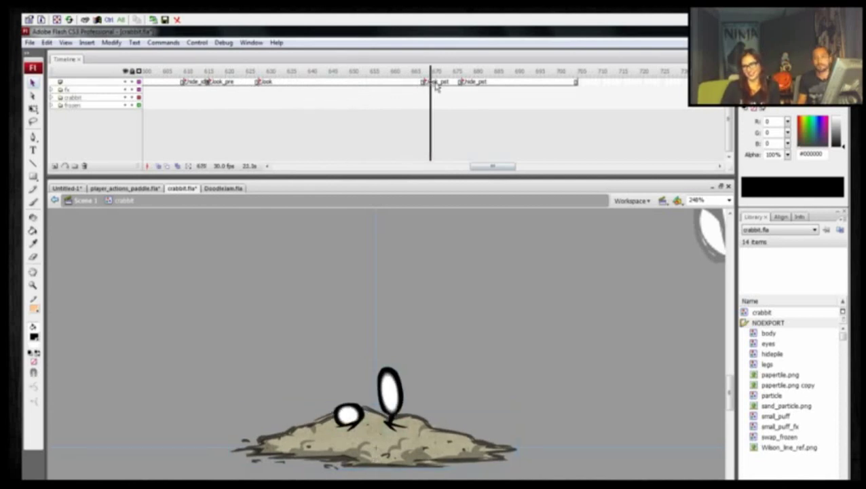
{"action": "left_click", "coordinate": [452, 91]}
{"action": "left_click_drag", "start_coordinate": [454, 89], "coordinate": [509, 91]}
{"action": "key", "text": "Return"}
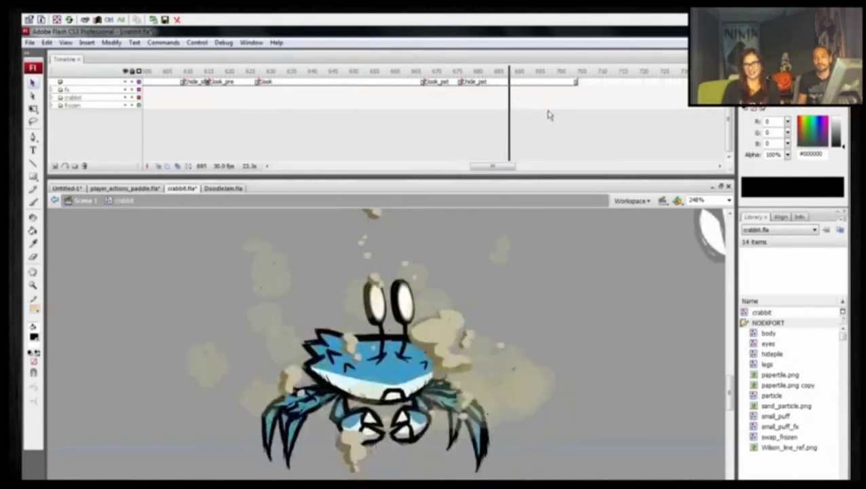
Step: Replay the hide animation from frame 577 and scrub on through the whole hiding sequence to hide_pst
{"action": "left_click_drag", "start_coordinate": [363, 73], "coordinate": [276, 83]}
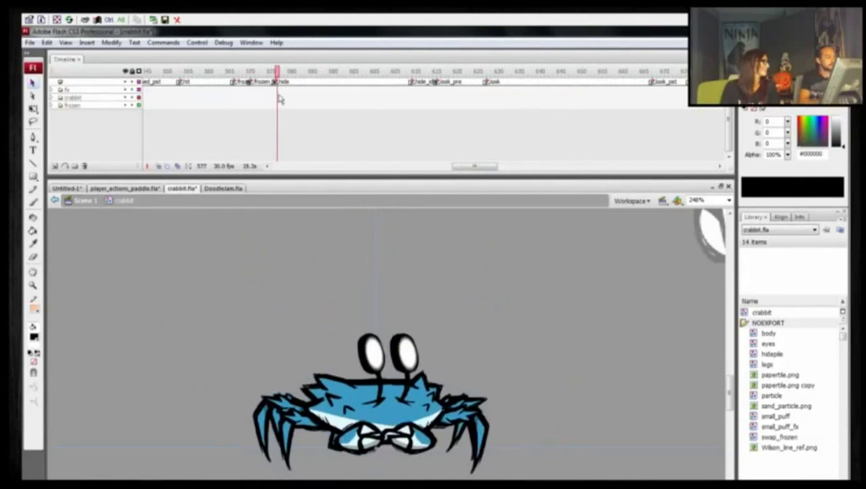
{"action": "key", "text": "Return"}
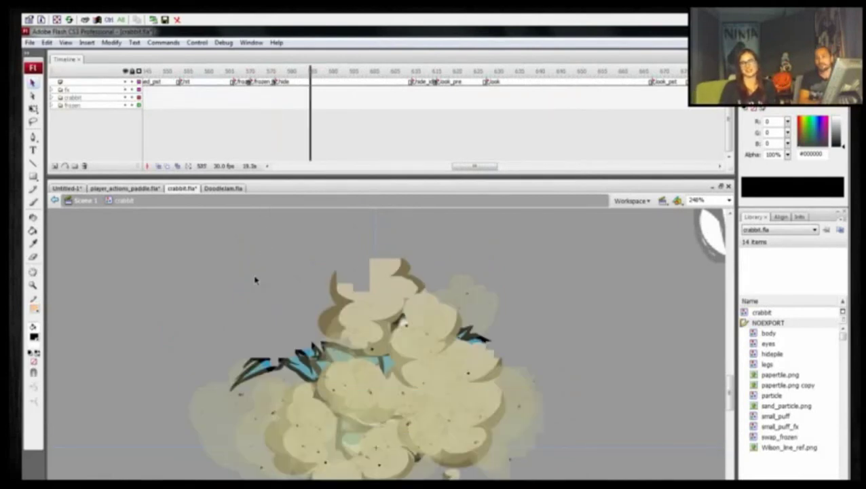
{"action": "left_click_drag", "start_coordinate": [261, 78], "coordinate": [281, 81]}
{"action": "left_click_drag", "start_coordinate": [460, 167], "coordinate": [468, 168]}
{"action": "left_click_drag", "start_coordinate": [172, 72], "coordinate": [692, 93]}
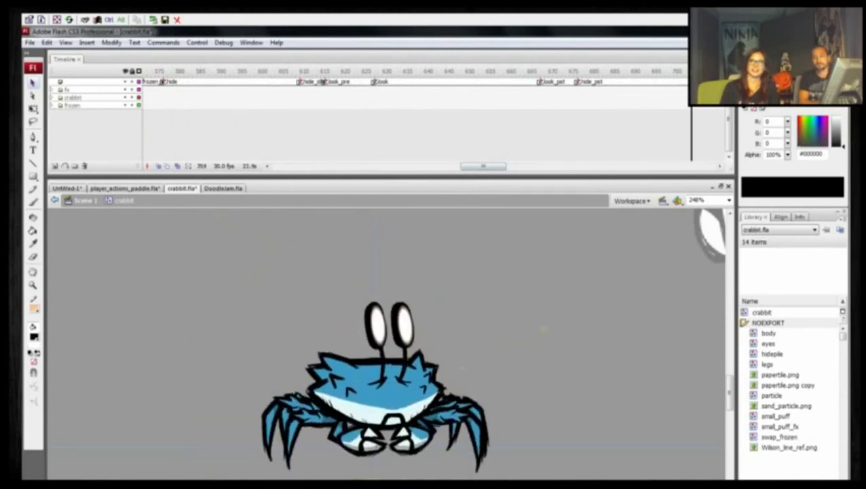
Step: Scrub again through the look and hide_pst animations to the last keyframe at frame 704
{"action": "left_click_drag", "start_coordinate": [303, 75], "coordinate": [691, 95]}
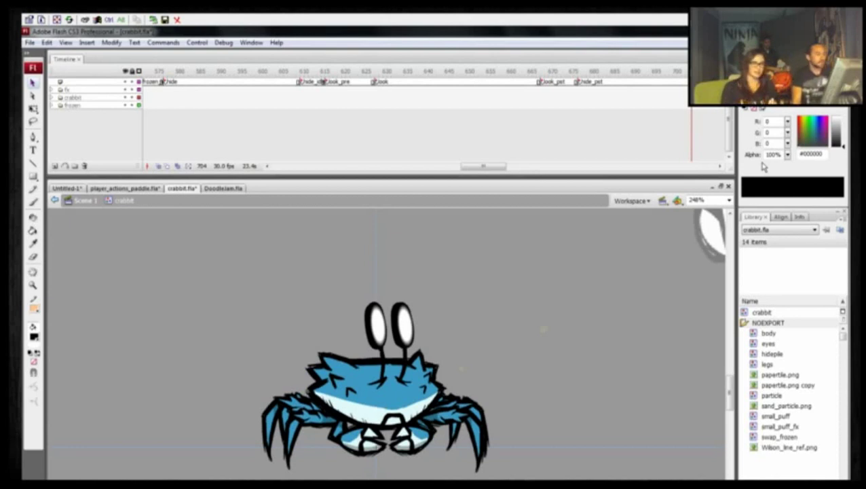
{"action": "left_click_drag", "start_coordinate": [483, 167], "coordinate": [487, 167]}
{"action": "left_click", "coordinate": [391, 66]}
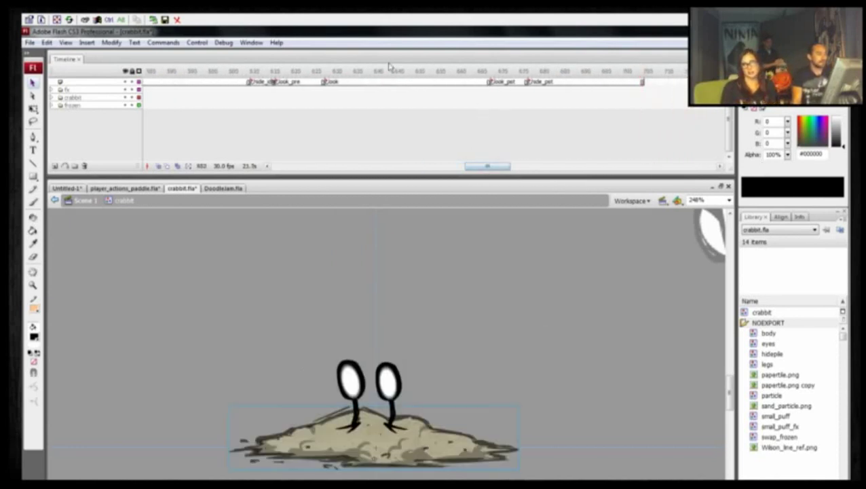
{"action": "left_click_drag", "start_coordinate": [390, 66], "coordinate": [742, 180]}
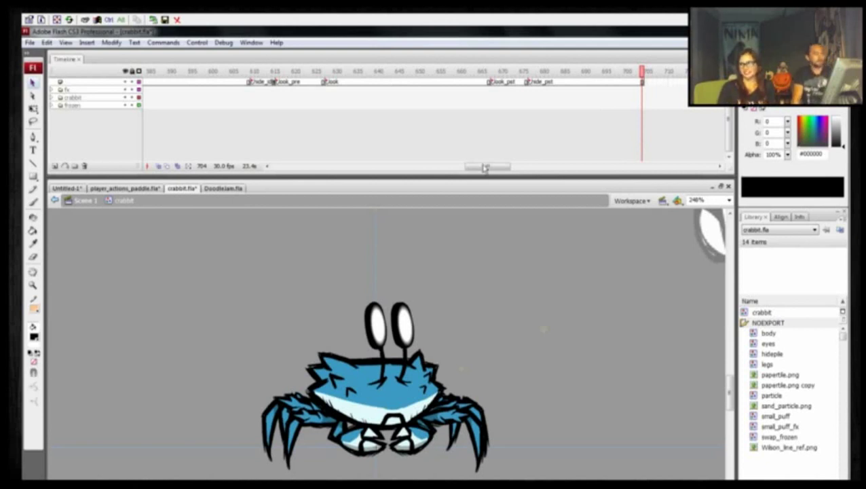
Step: Reduce the timeline's height to just the layer rows, leaving more room for the stage
{"action": "left_click_drag", "start_coordinate": [488, 166], "coordinate": [462, 166]}
{"action": "left_click_drag", "start_coordinate": [347, 175], "coordinate": [349, 129]}
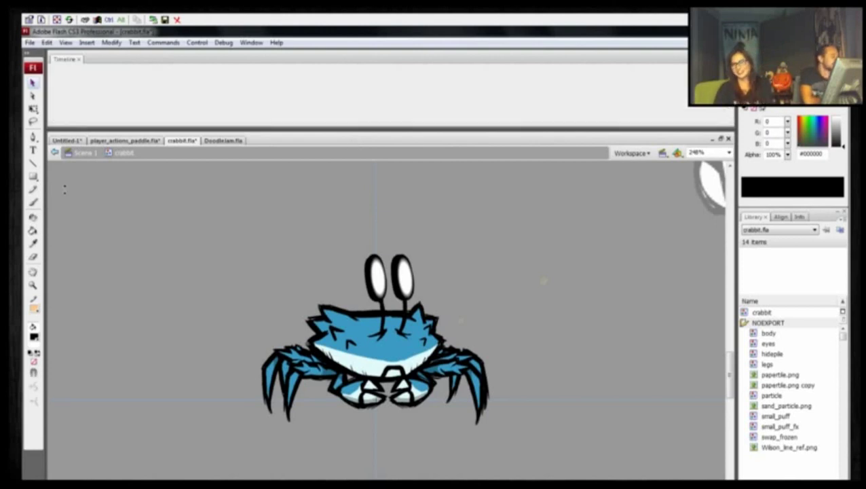
{"action": "left_click_drag", "start_coordinate": [118, 127], "coordinate": [117, 216]}
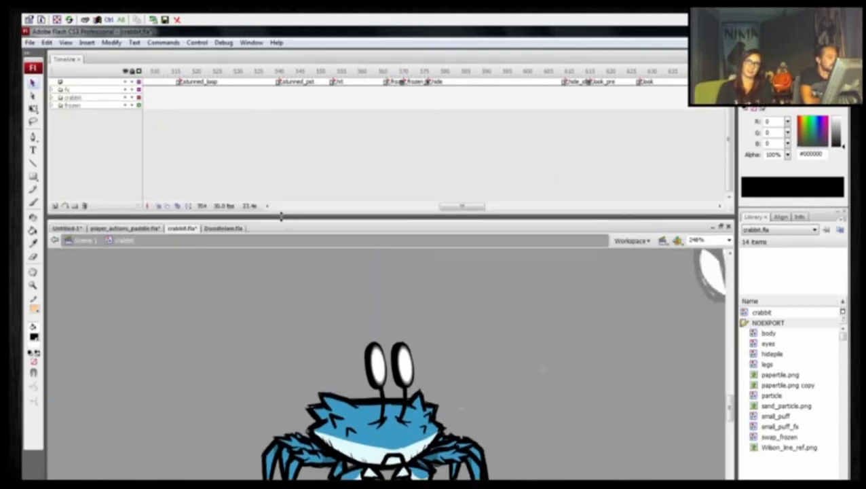
{"action": "left_click_drag", "start_coordinate": [280, 216], "coordinate": [276, 129]}
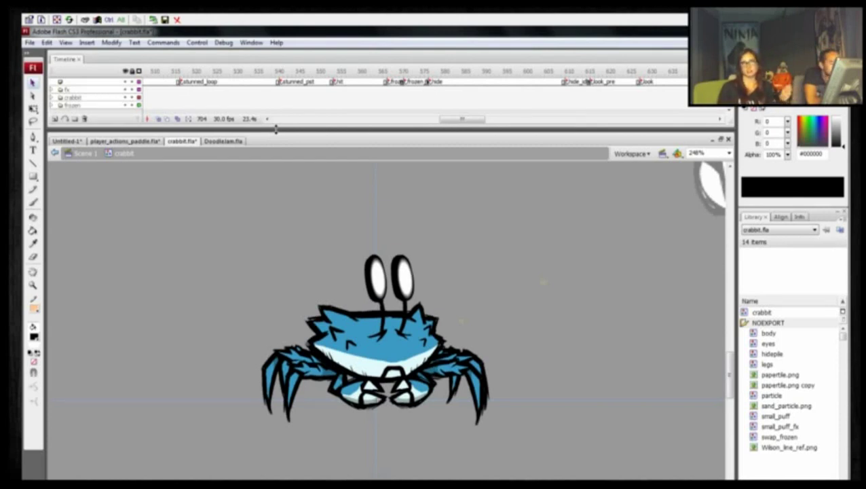
Step: Return to the start of the timeline and review the idle, lookdown, lookup and walk animations
{"action": "left_click", "coordinate": [175, 72]}
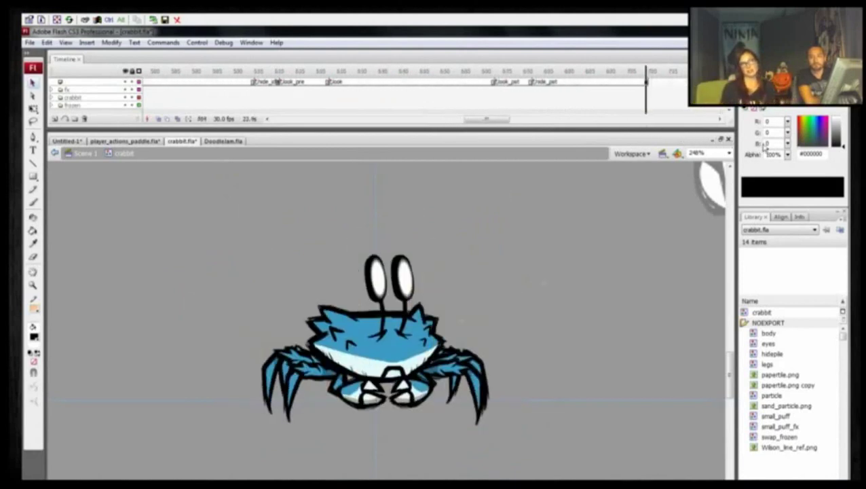
{"action": "left_click_drag", "start_coordinate": [495, 122], "coordinate": [271, 117]}
{"action": "left_click", "coordinate": [147, 74]}
{"action": "key", "text": "Return"}
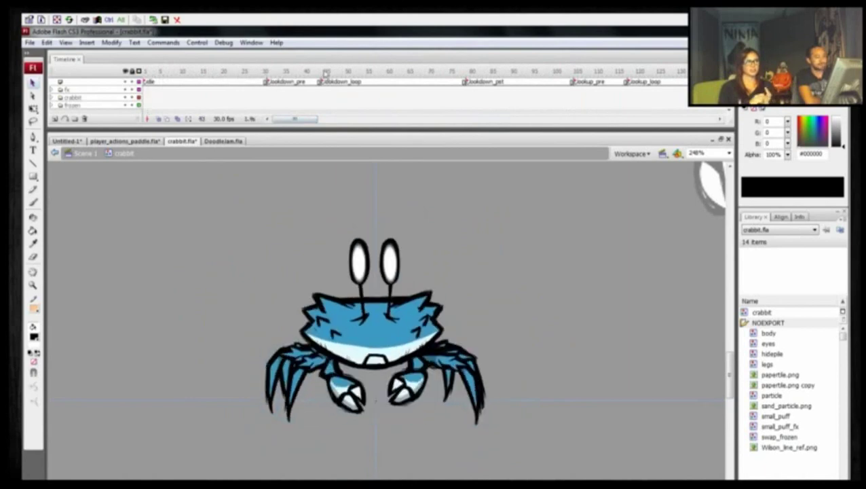
{"action": "left_click", "coordinate": [508, 81]}
{"action": "left_click_drag", "start_coordinate": [600, 85], "coordinate": [665, 97]}
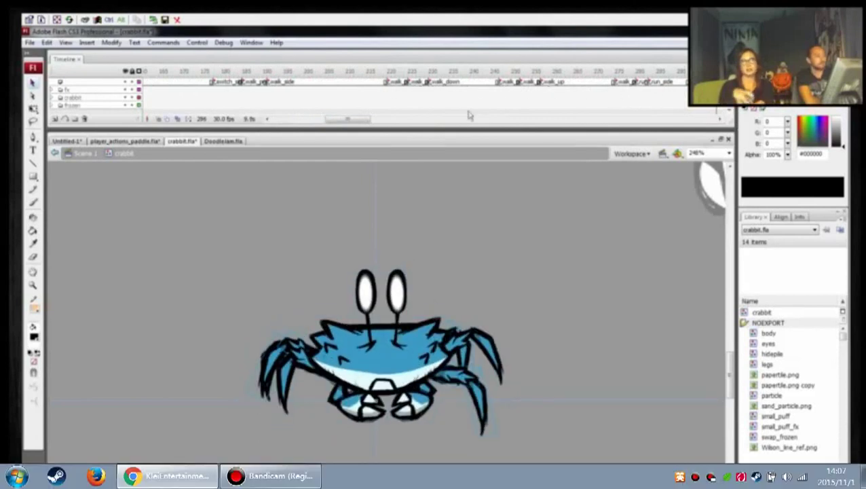
Step: Scrub through the run, peek, crabbit_eat, death and sleep animations to frame 509
{"action": "left_click_drag", "start_coordinate": [353, 120], "coordinate": [380, 120]}
{"action": "left_click_drag", "start_coordinate": [338, 70], "coordinate": [446, 56]}
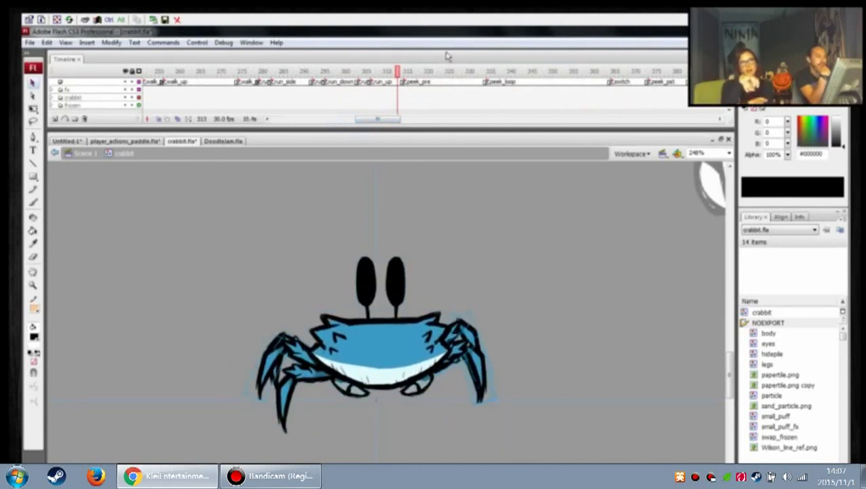
{"action": "left_click_drag", "start_coordinate": [377, 120], "coordinate": [389, 120]}
{"action": "left_click_drag", "start_coordinate": [249, 73], "coordinate": [700, 151]}
{"action": "left_click_drag", "start_coordinate": [380, 121], "coordinate": [411, 120]}
{"action": "left_click_drag", "start_coordinate": [330, 90], "coordinate": [670, 97]}
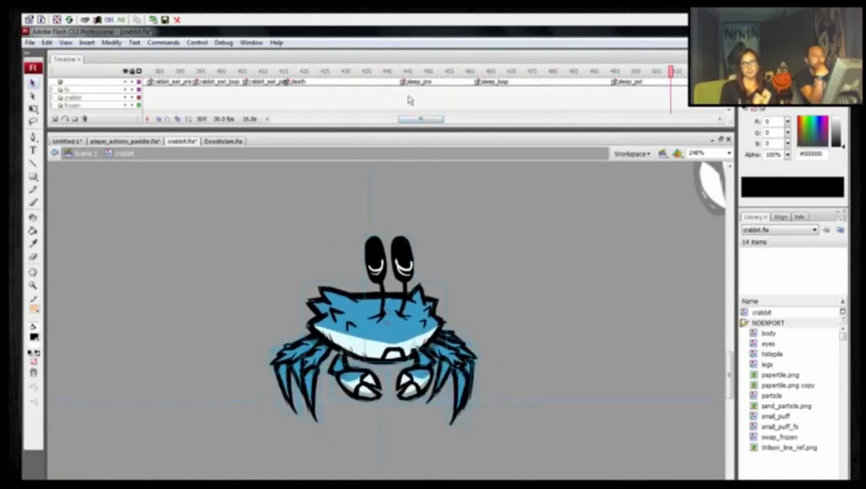
Step: Scrub through the remaining animations from stunned_loop to the end of hide_pst at frame 704
{"action": "left_click_drag", "start_coordinate": [411, 120], "coordinate": [436, 120]}
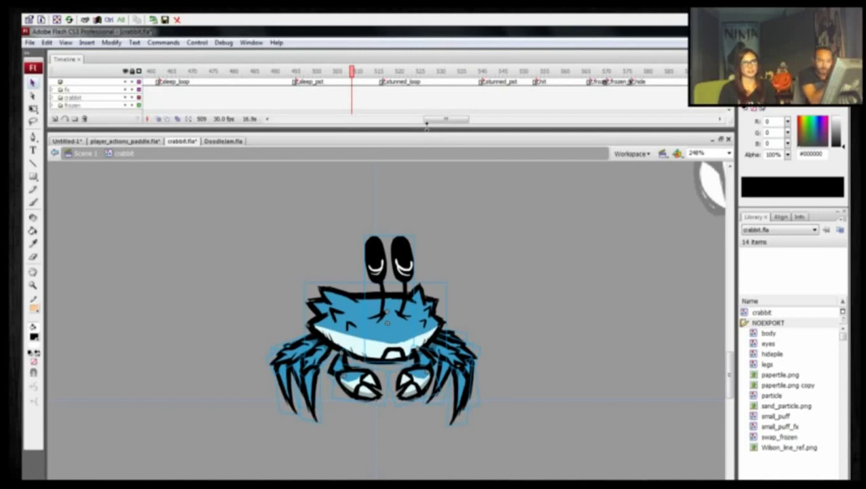
{"action": "left_click_drag", "start_coordinate": [430, 119], "coordinate": [443, 117]}
{"action": "left_click_drag", "start_coordinate": [183, 71], "coordinate": [429, 89]}
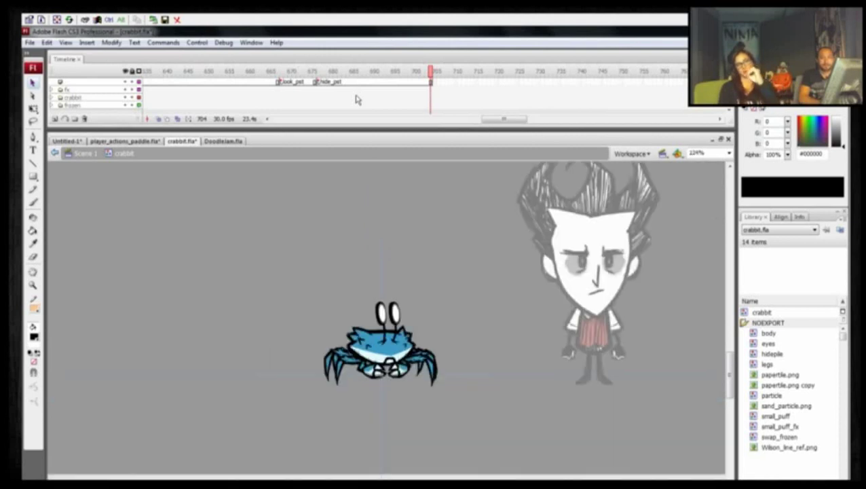
Step: Go back to the sleep animation at frame 468 and examine the crabbit's pose up close
{"action": "key", "text": "ctrl+minus"}
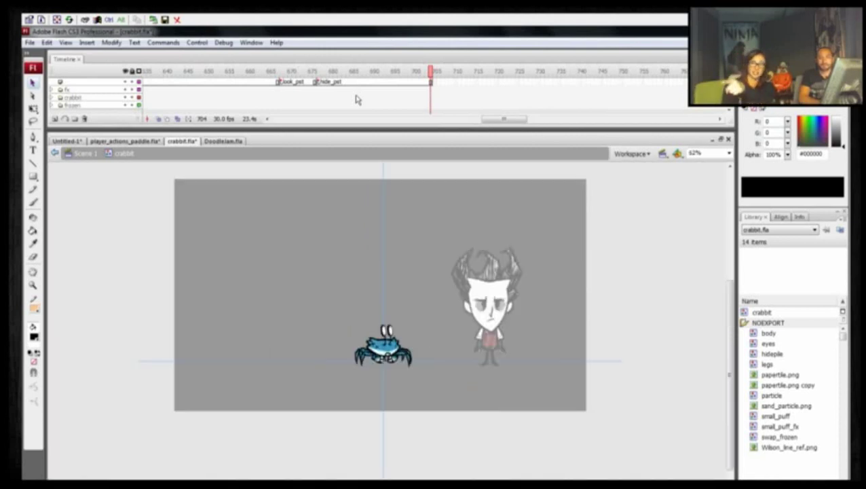
{"action": "left_click_drag", "start_coordinate": [487, 119], "coordinate": [728, 168]}
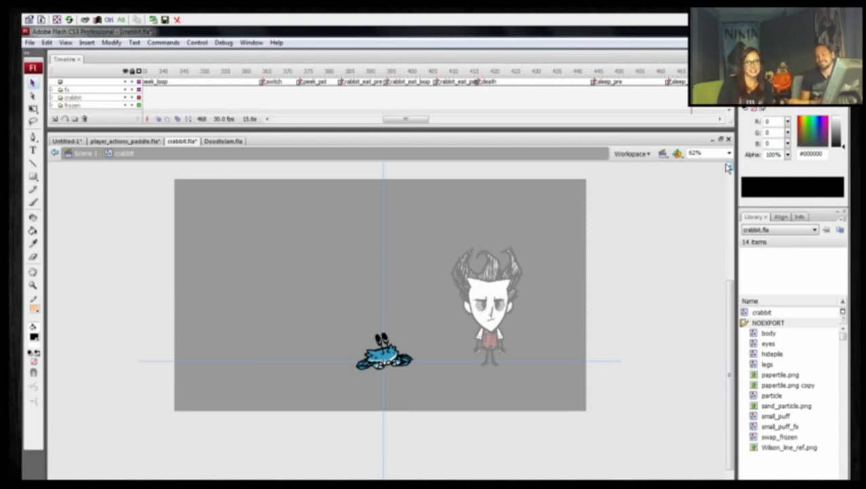
{"action": "key", "text": "ctrl+equal"}
{"action": "left_click_drag", "start_coordinate": [209, 351], "coordinate": [170, 283]}
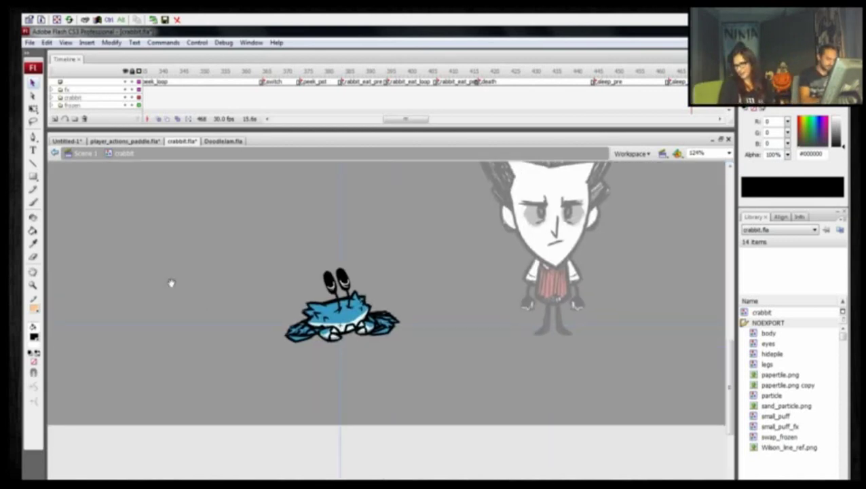
{"action": "key", "text": "z"}
{"action": "left_click_drag", "start_coordinate": [257, 245], "coordinate": [427, 356]}
{"action": "key", "text": "ctrl+minus"}
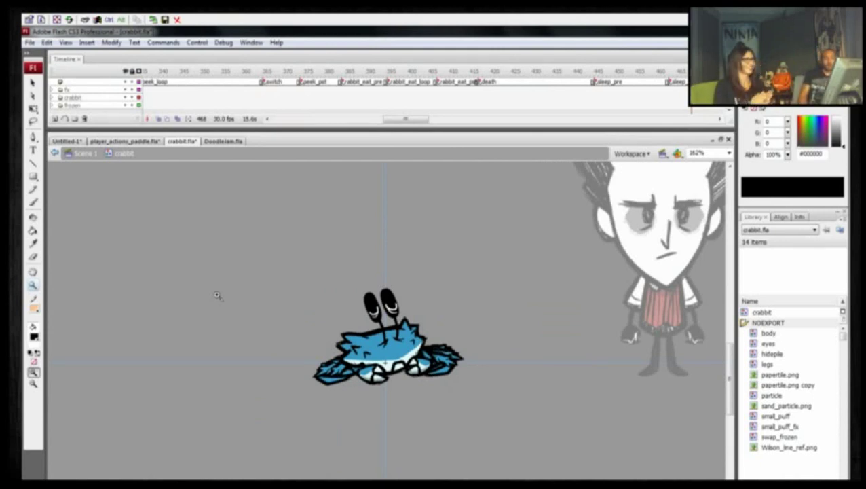
Step: Switch to DoodleJam.fla, fit its frame to the view and enlarge the timeline to show all layers
{"action": "left_click", "coordinate": [225, 142]}
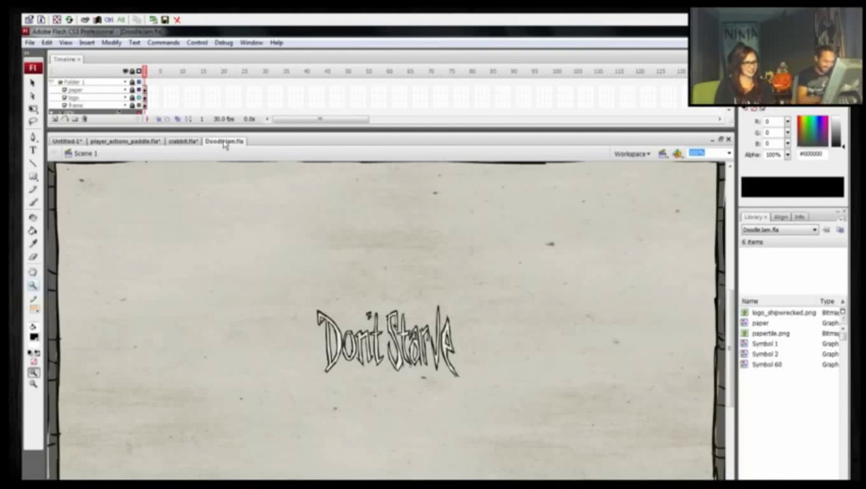
{"action": "key", "text": "ctrl+2"}
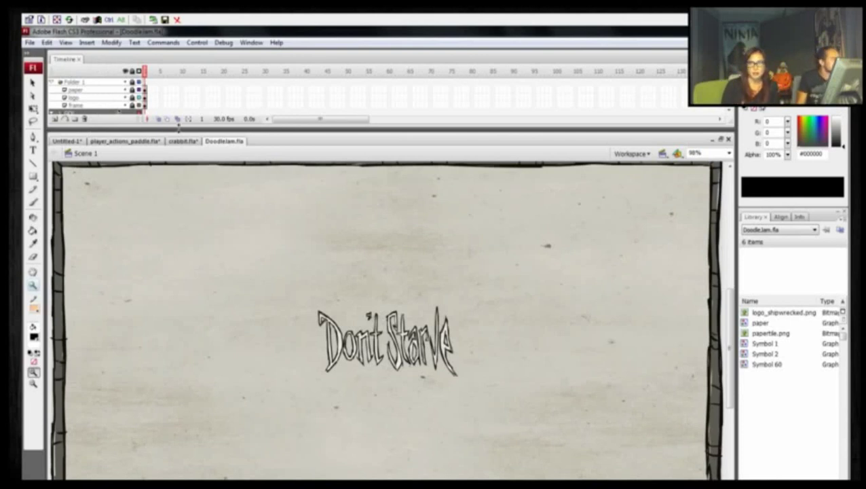
{"action": "left_click_drag", "start_coordinate": [185, 130], "coordinate": [170, 99]}
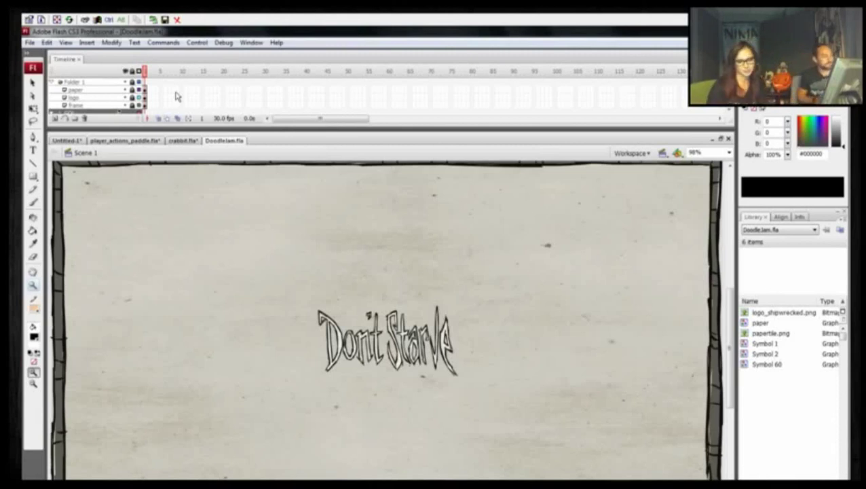
{"action": "left_click", "coordinate": [148, 72]}
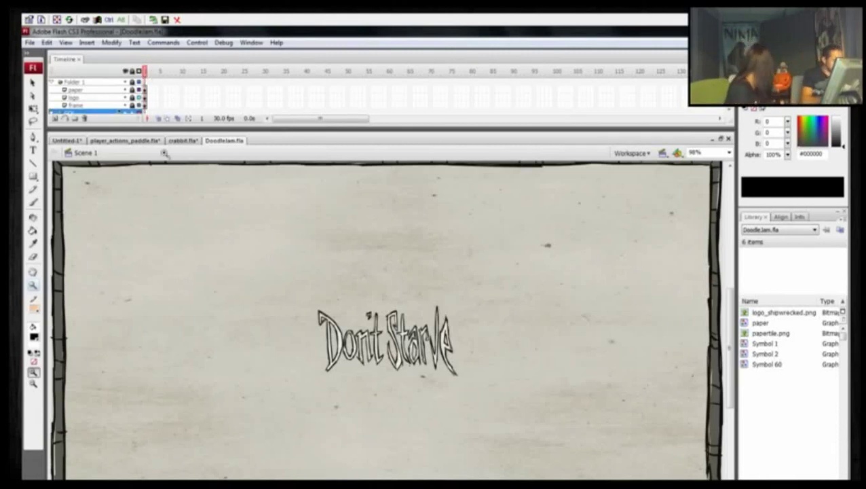
{"action": "left_click_drag", "start_coordinate": [158, 128], "coordinate": [157, 256]}
{"action": "left_click", "coordinate": [150, 82]}
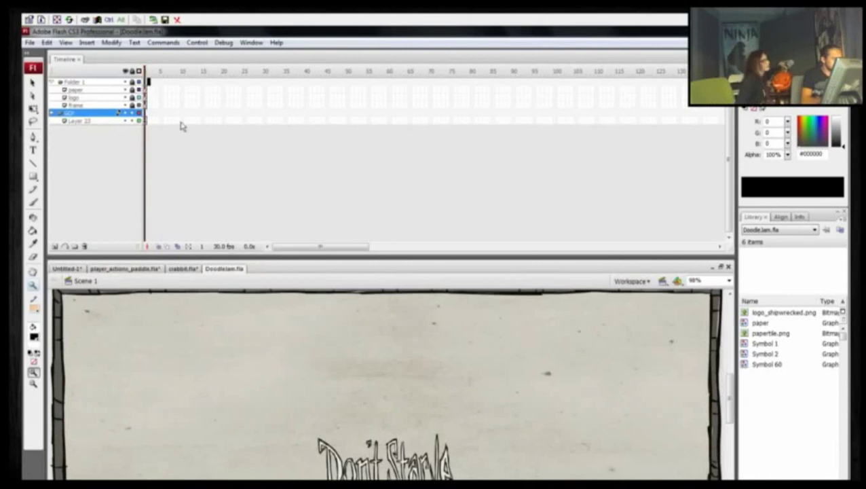
Step: Extend all layers in the timeline to frame 28
{"action": "left_click_drag", "start_coordinate": [182, 126], "coordinate": [264, 122]}
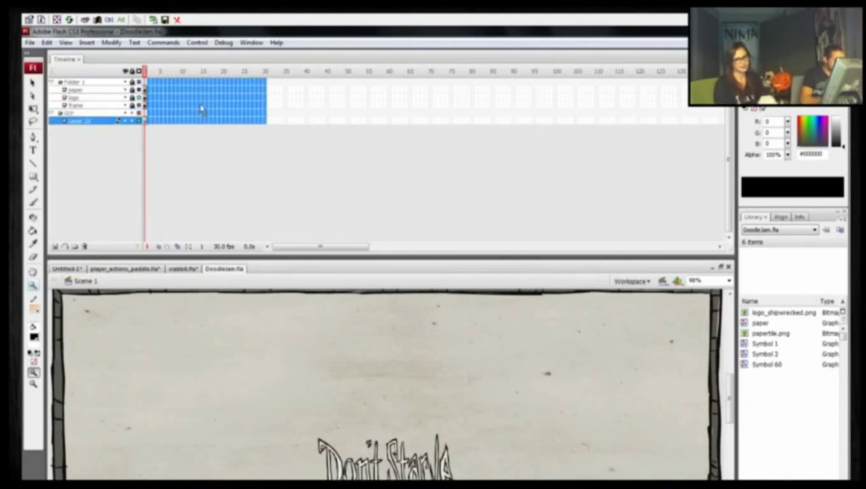
{"action": "left_click", "coordinate": [162, 75]}
{"action": "left_click_drag", "start_coordinate": [235, 82], "coordinate": [257, 121]}
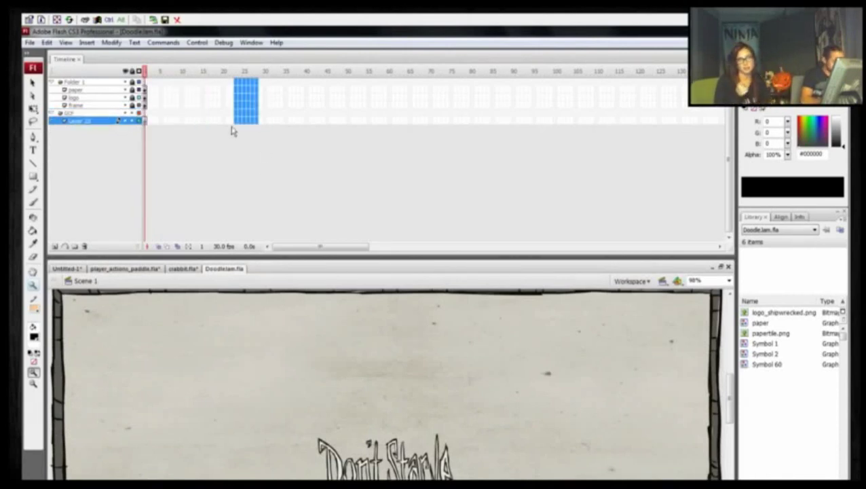
{"action": "key", "text": "F5"}
{"action": "left_click_drag", "start_coordinate": [166, 74], "coordinate": [137, 75]}
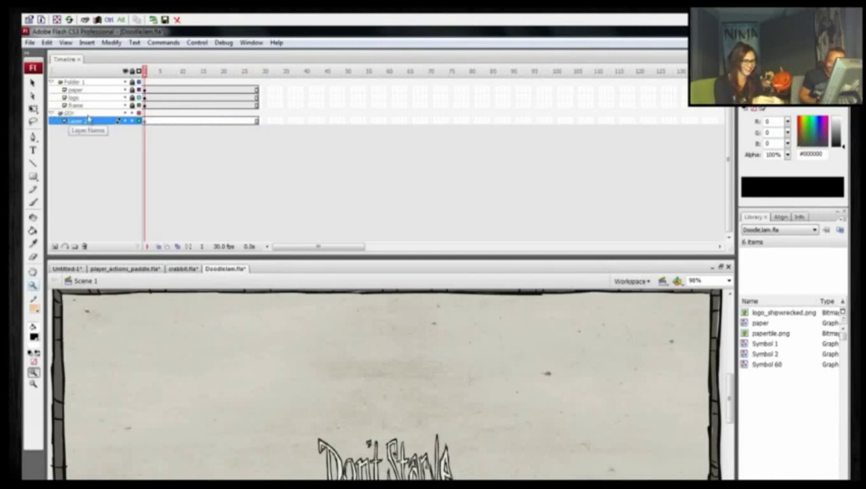
Step: Collapse the GO! folder and add a new layer above the paper layer, with frame 7 current
{"action": "left_click", "coordinate": [53, 113]}
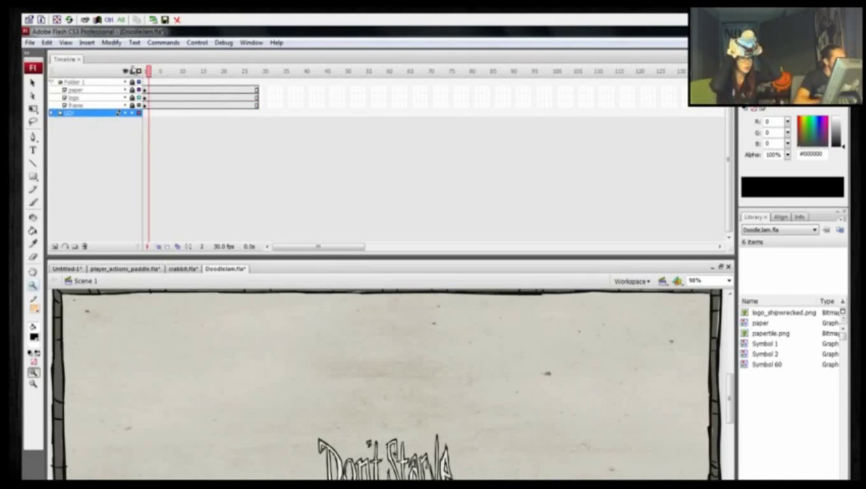
{"action": "left_click", "coordinate": [56, 94]}
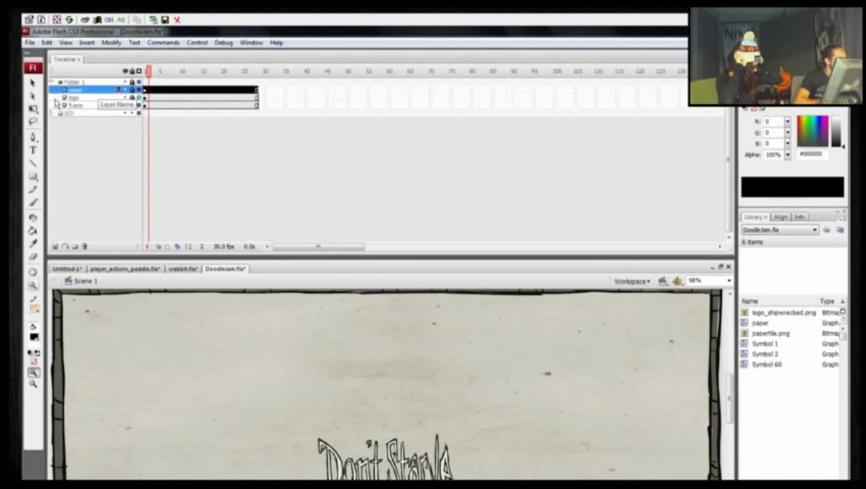
{"action": "left_click", "coordinate": [55, 246]}
{"action": "left_click_drag", "start_coordinate": [151, 90], "coordinate": [169, 92]}
Step: Dock the detached timeline back above the stage and reduce its height to just the layer rows
{"action": "left_click_drag", "start_coordinate": [154, 61], "coordinate": [133, 73]}
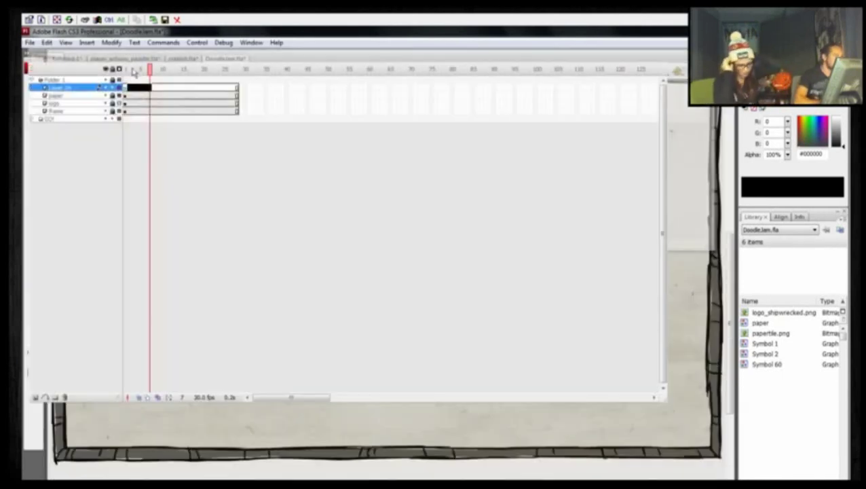
{"action": "left_click", "coordinate": [57, 73]}
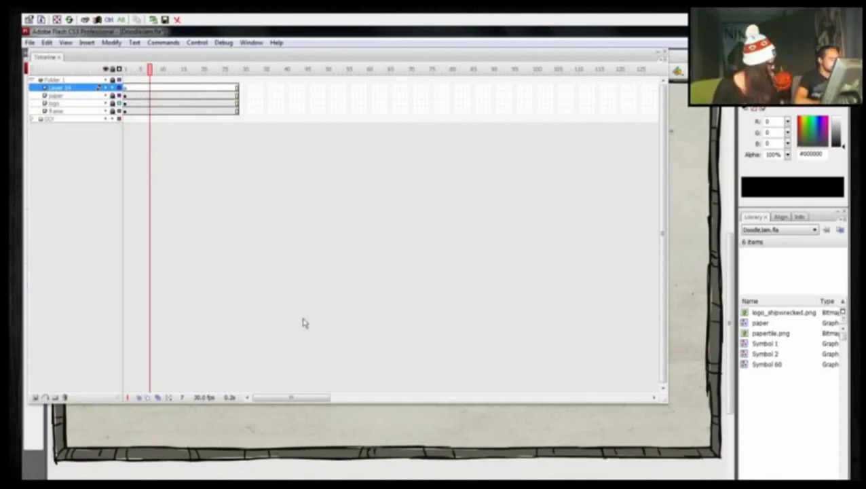
{"action": "left_click_drag", "start_coordinate": [51, 61], "coordinate": [85, 69]}
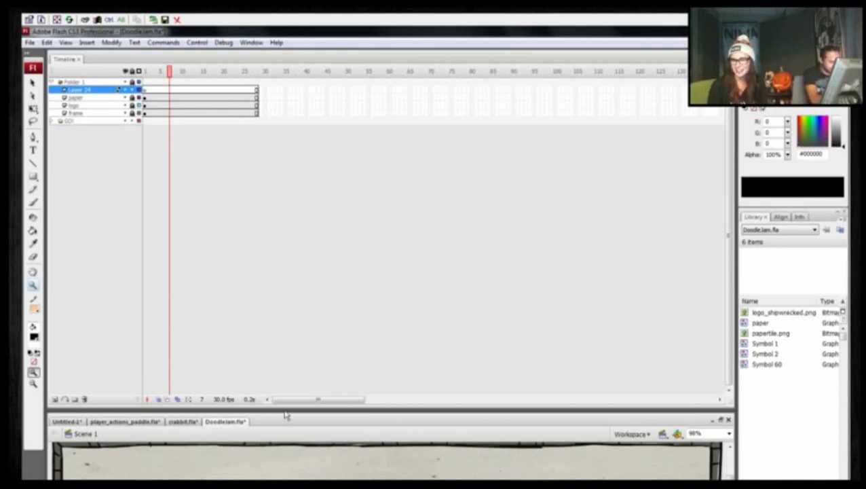
{"action": "left_click_drag", "start_coordinate": [276, 408], "coordinate": [263, 143]}
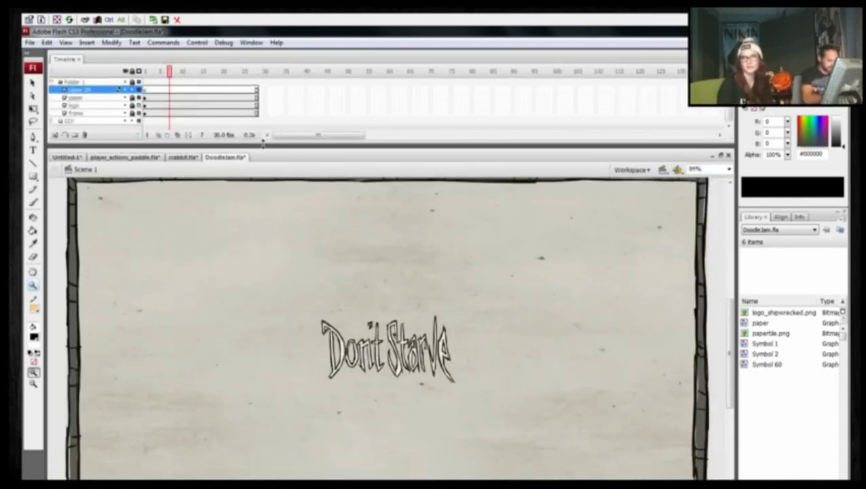
Step: Choose the Brush tool and enter an empty group on the new layer above paper for drawing
{"action": "left_click", "coordinate": [217, 158]}
{"action": "key", "text": "b"}
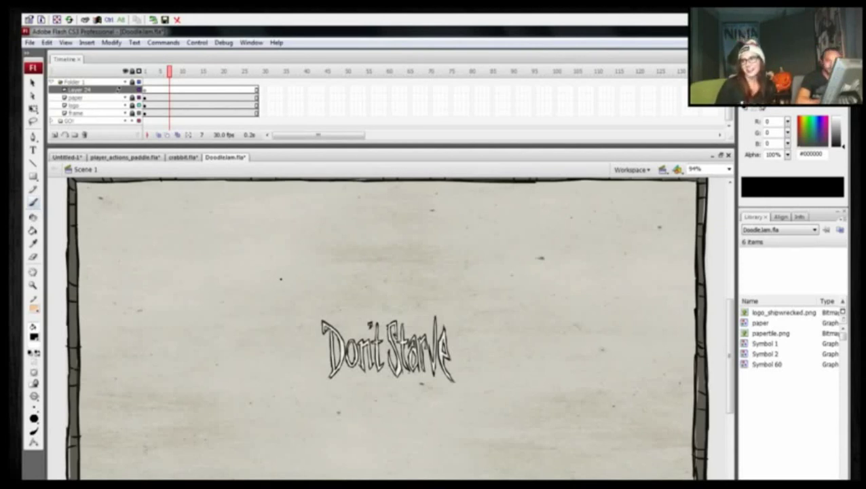
{"action": "double_click", "coordinate": [287, 270]}
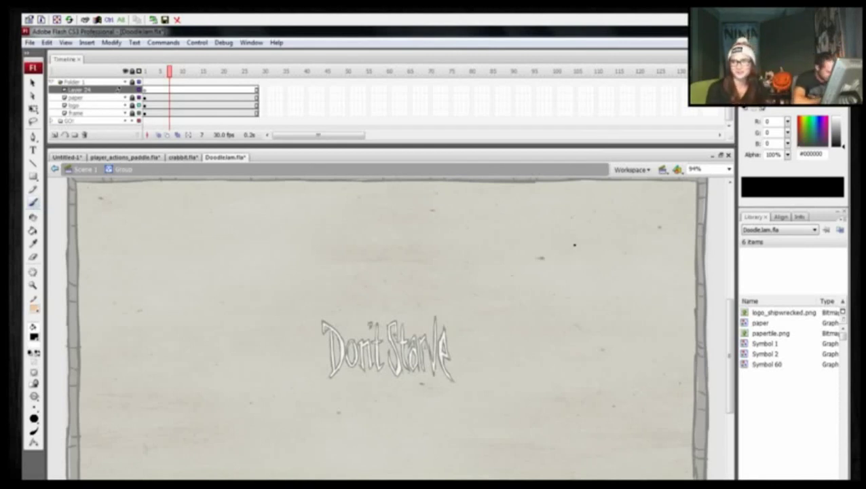
Step: Sketch a large black oval to the right of the Don't Starve logo and delete it
{"action": "mouse_move", "coordinate": [569, 232]}
{"action": "left_mouse_down"}
{"action": "mouse_move", "coordinate": [614, 232]}
{"action": "mouse_move", "coordinate": [601, 354]}
{"action": "mouse_move", "coordinate": [572, 229]}
{"action": "left_mouse_up"}
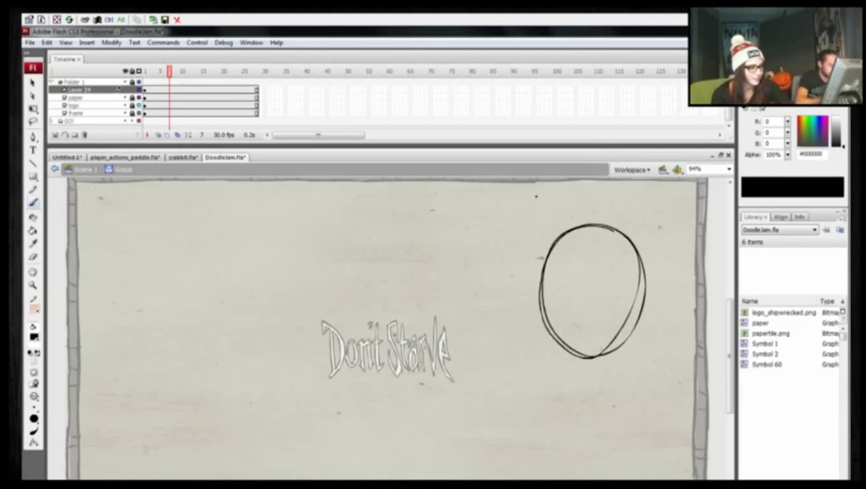
{"action": "key", "text": "v"}
{"action": "left_click_drag", "start_coordinate": [520, 204], "coordinate": [681, 416]}
{"action": "key", "text": "Delete"}
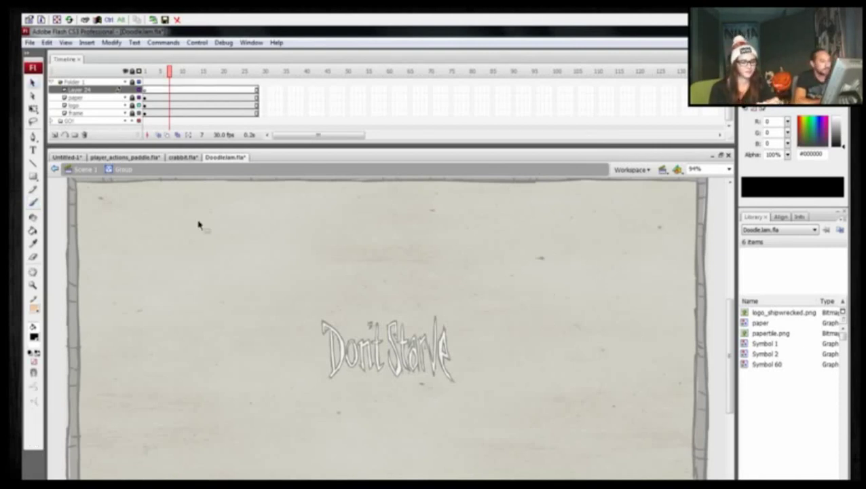
Step: Set the fill colour to dark red #990000 for the Brush tool
{"action": "left_click", "coordinate": [33, 336]}
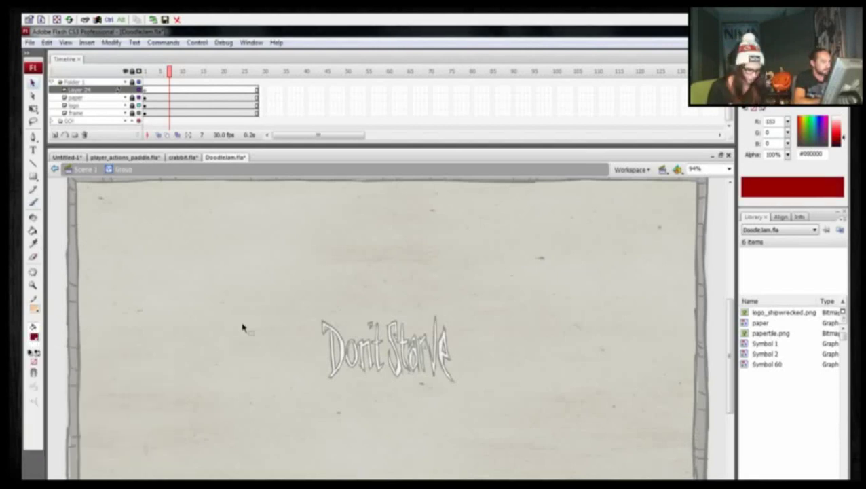
{"action": "left_click", "coordinate": [48, 397]}
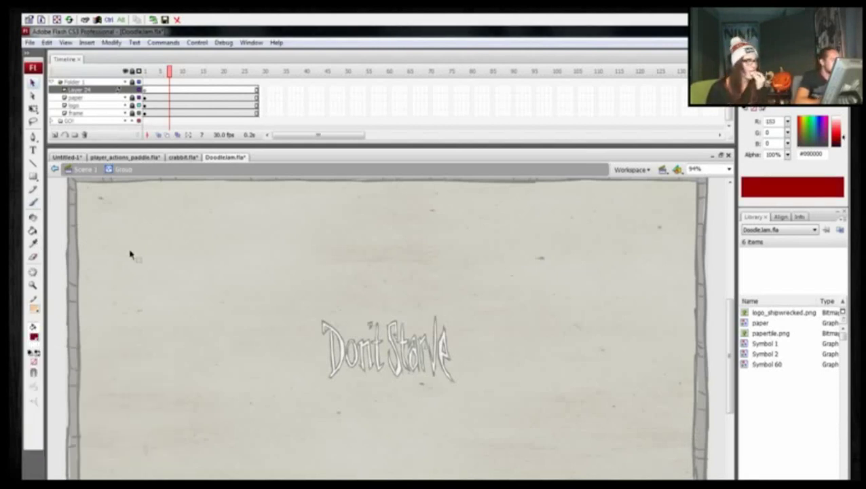
{"action": "left_click_drag", "start_coordinate": [183, 255], "coordinate": [189, 232]}
{"action": "key", "text": "z"}
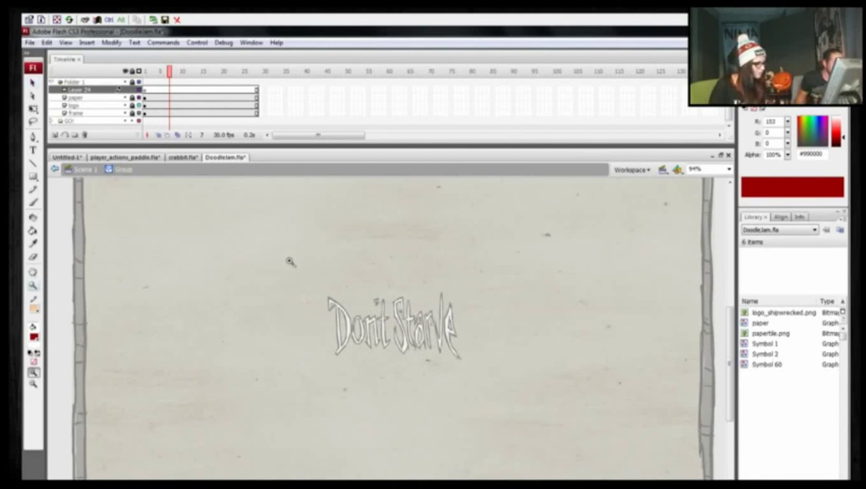
{"action": "key", "text": "b"}
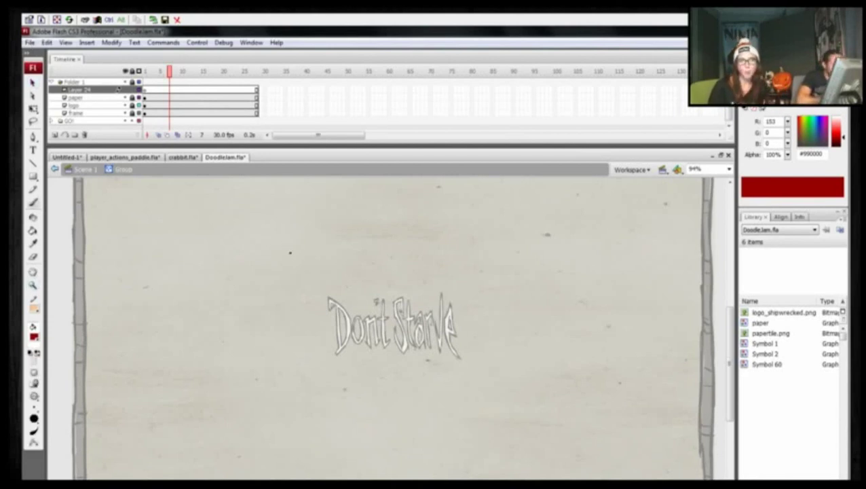
Step: Sketch a rounded creature head outline with a double-lined lower jaw, overlapping the upper left of the logo
{"action": "mouse_move", "coordinate": [353, 244]}
{"action": "left_mouse_down"}
{"action": "mouse_move", "coordinate": [276, 268]}
{"action": "mouse_move", "coordinate": [295, 309]}
{"action": "left_mouse_up"}
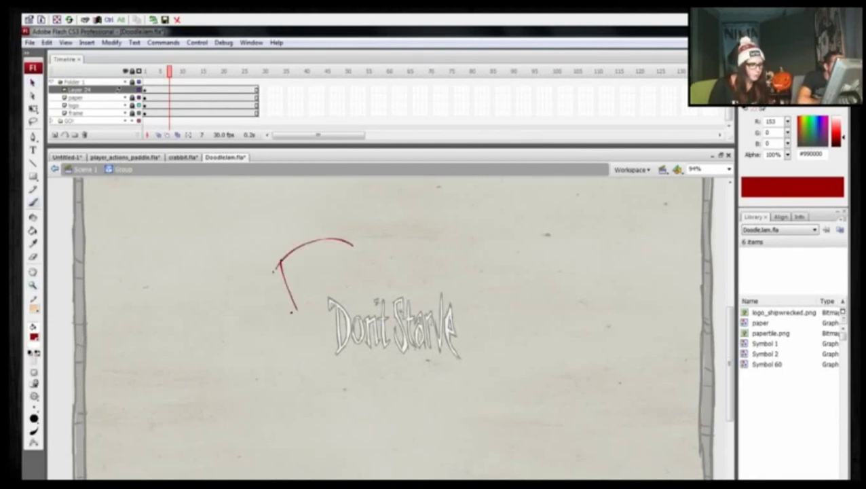
{"action": "left_click_drag", "start_coordinate": [274, 271], "coordinate": [291, 313]}
{"action": "left_click_drag", "start_coordinate": [353, 241], "coordinate": [362, 299]}
{"action": "left_click_drag", "start_coordinate": [280, 312], "coordinate": [350, 310]}
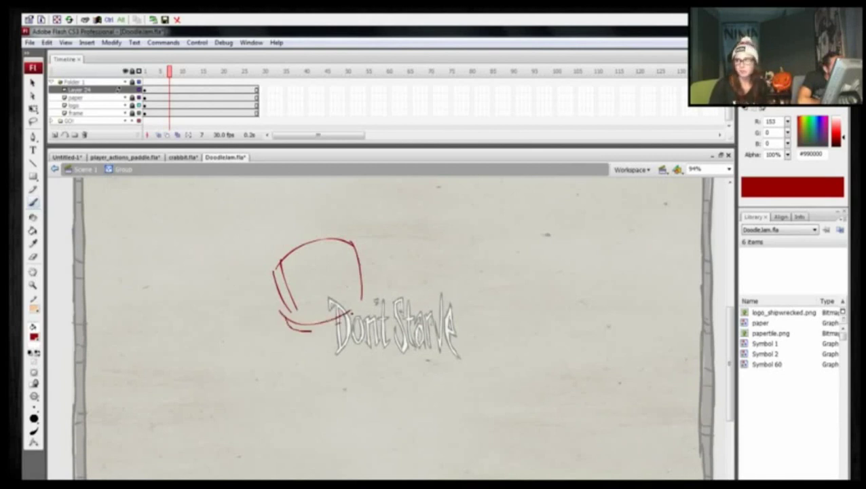
{"action": "left_click_drag", "start_coordinate": [285, 327], "coordinate": [352, 313]}
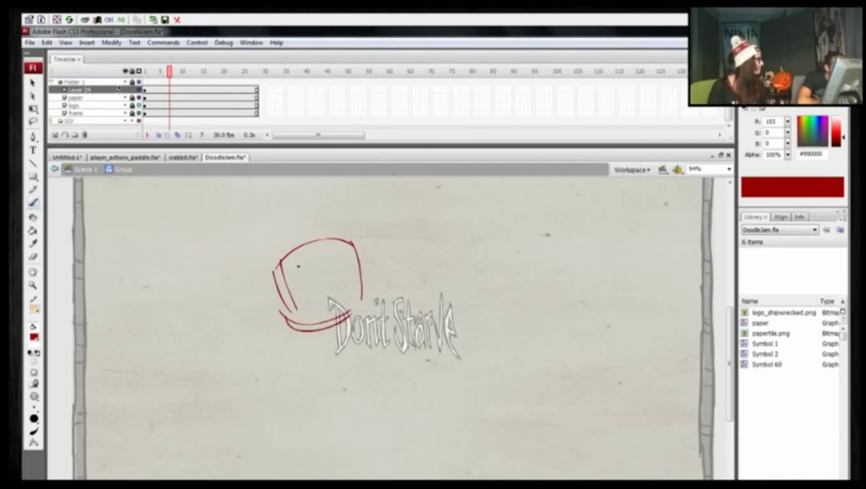
Step: Draw two round eyes, a snout and a wide-lipped mouth with teeth inside the head outline
{"action": "mouse_move", "coordinate": [294, 270]}
{"action": "left_mouse_down"}
{"action": "mouse_move", "coordinate": [296, 262]}
{"action": "mouse_move", "coordinate": [312, 273]}
{"action": "mouse_move", "coordinate": [344, 257]}
{"action": "mouse_move", "coordinate": [333, 265]}
{"action": "mouse_move", "coordinate": [349, 284]}
{"action": "mouse_move", "coordinate": [319, 287]}
{"action": "mouse_move", "coordinate": [349, 278]}
{"action": "mouse_move", "coordinate": [329, 281]}
{"action": "mouse_move", "coordinate": [342, 277]}
{"action": "left_mouse_up"}
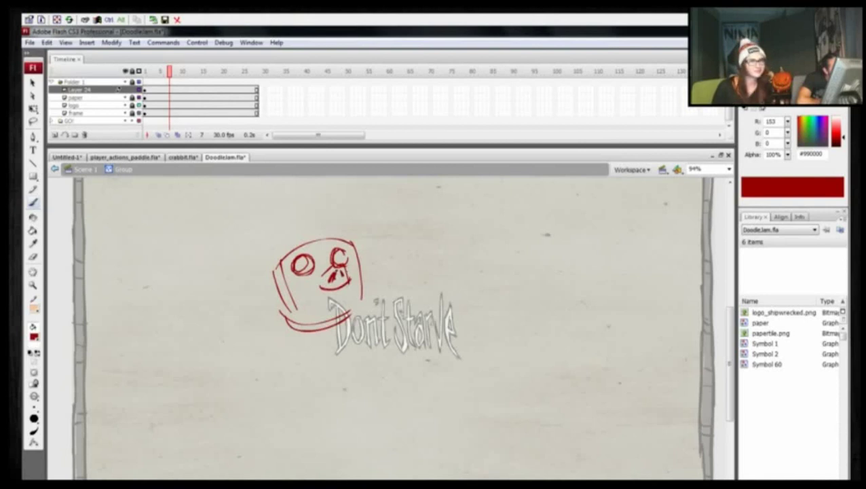
{"action": "mouse_move", "coordinate": [275, 325]}
{"action": "left_mouse_down"}
{"action": "mouse_move", "coordinate": [319, 290]}
{"action": "mouse_move", "coordinate": [353, 309]}
{"action": "left_mouse_up"}
{"action": "left_click_drag", "start_coordinate": [326, 282], "coordinate": [351, 310]}
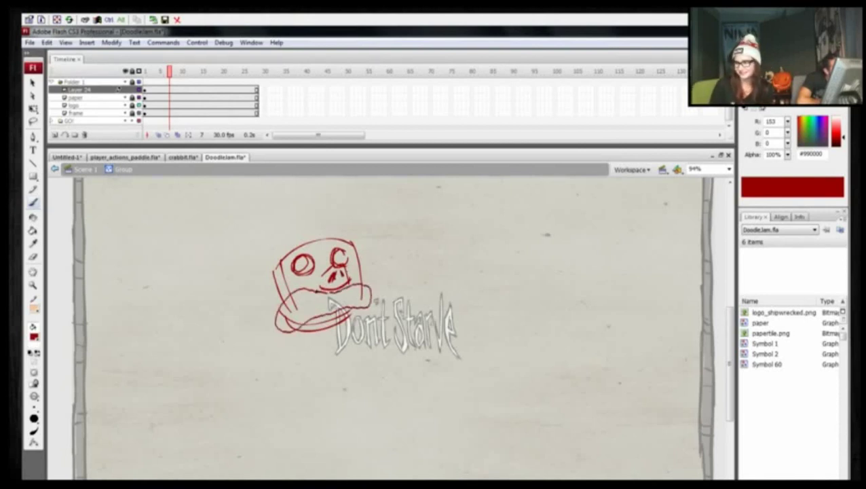
{"action": "left_click_drag", "start_coordinate": [287, 319], "coordinate": [299, 329]}
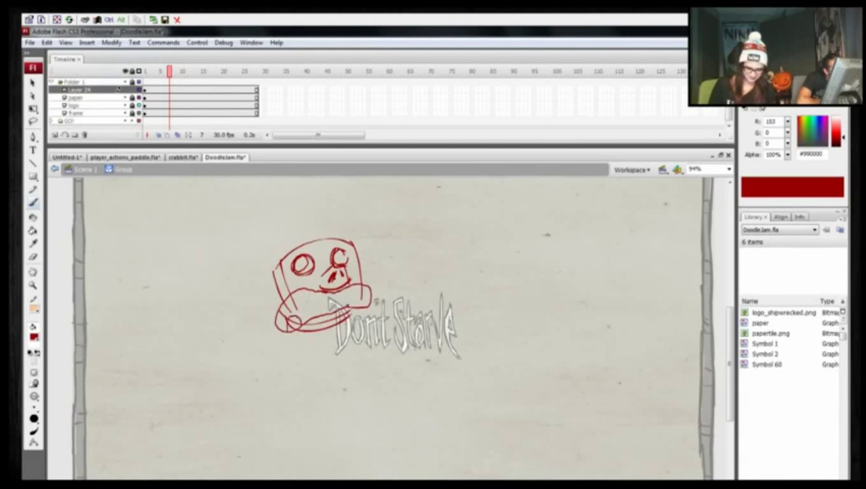
{"action": "mouse_move", "coordinate": [346, 304]}
{"action": "left_mouse_down"}
{"action": "mouse_move", "coordinate": [360, 306]}
{"action": "mouse_move", "coordinate": [350, 289]}
{"action": "left_mouse_up"}
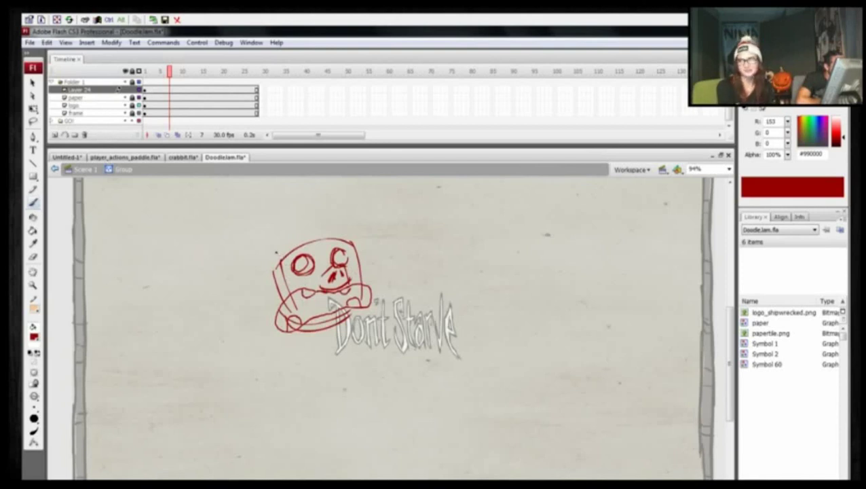
Step: Add ragged ears on both sides of the head and thicken the outline around the cheeks and jaw
{"action": "mouse_move", "coordinate": [281, 252]}
{"action": "left_mouse_down"}
{"action": "mouse_move", "coordinate": [259, 256]}
{"action": "mouse_move", "coordinate": [252, 272]}
{"action": "mouse_move", "coordinate": [259, 279]}
{"action": "mouse_move", "coordinate": [272, 268]}
{"action": "left_mouse_up"}
{"action": "mouse_move", "coordinate": [337, 239]}
{"action": "left_mouse_down"}
{"action": "mouse_move", "coordinate": [350, 224]}
{"action": "mouse_move", "coordinate": [364, 235]}
{"action": "left_mouse_up"}
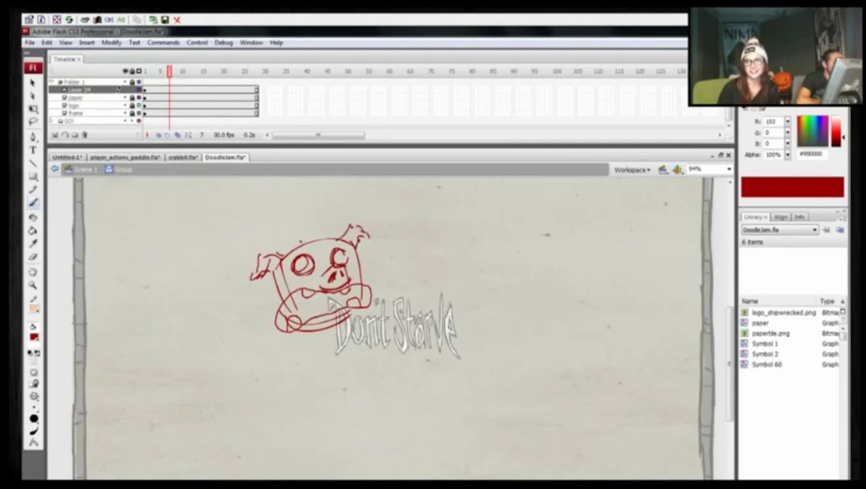
{"action": "mouse_move", "coordinate": [272, 282]}
{"action": "left_mouse_down"}
{"action": "mouse_move", "coordinate": [272, 312]}
{"action": "mouse_move", "coordinate": [292, 338]}
{"action": "left_mouse_up"}
{"action": "mouse_move", "coordinate": [355, 277]}
{"action": "left_mouse_down"}
{"action": "mouse_move", "coordinate": [377, 301]}
{"action": "mouse_move", "coordinate": [351, 313]}
{"action": "left_mouse_up"}
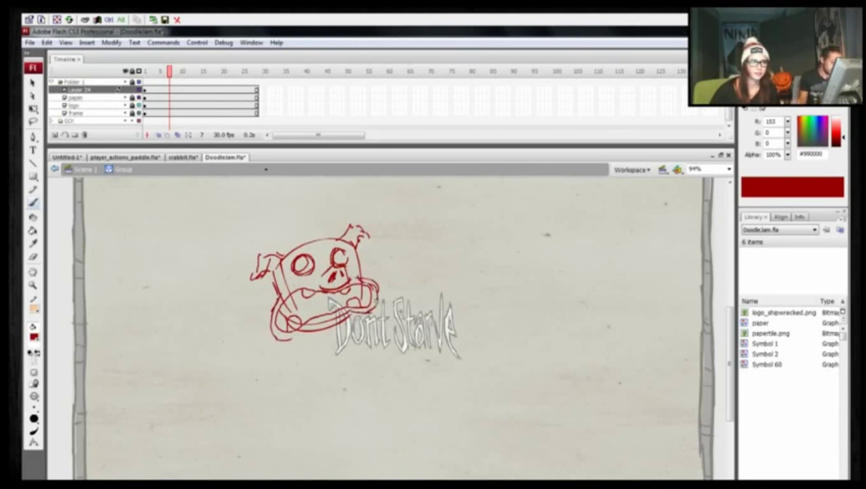
Step: Sketch the creature's hunched back in doubled curved strokes around the head, and an outstretched arm with a clawed hand in front
{"action": "mouse_move", "coordinate": [333, 235]}
{"action": "left_mouse_down"}
{"action": "mouse_move", "coordinate": [281, 218]}
{"action": "mouse_move", "coordinate": [232, 237]}
{"action": "mouse_move", "coordinate": [291, 214]}
{"action": "mouse_move", "coordinate": [275, 213]}
{"action": "mouse_move", "coordinate": [220, 273]}
{"action": "mouse_move", "coordinate": [222, 305]}
{"action": "left_mouse_up"}
{"action": "left_click_drag", "start_coordinate": [235, 319], "coordinate": [243, 353]}
{"action": "left_click_drag", "start_coordinate": [280, 393], "coordinate": [269, 402]}
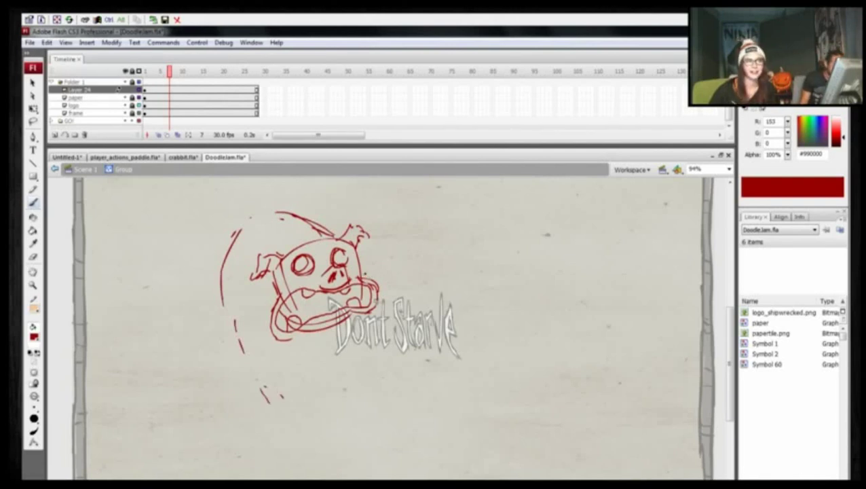
{"action": "mouse_move", "coordinate": [363, 273]}
{"action": "left_mouse_down"}
{"action": "mouse_move", "coordinate": [406, 261]}
{"action": "mouse_move", "coordinate": [405, 274]}
{"action": "mouse_move", "coordinate": [412, 250]}
{"action": "mouse_move", "coordinate": [414, 259]}
{"action": "mouse_move", "coordinate": [426, 250]}
{"action": "mouse_move", "coordinate": [415, 272]}
{"action": "mouse_move", "coordinate": [389, 292]}
{"action": "left_mouse_up"}
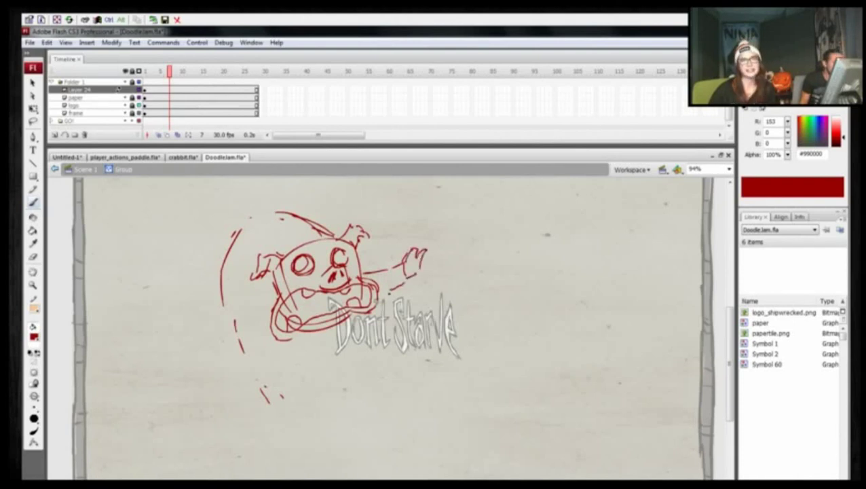
{"action": "left_click", "coordinate": [242, 314]}
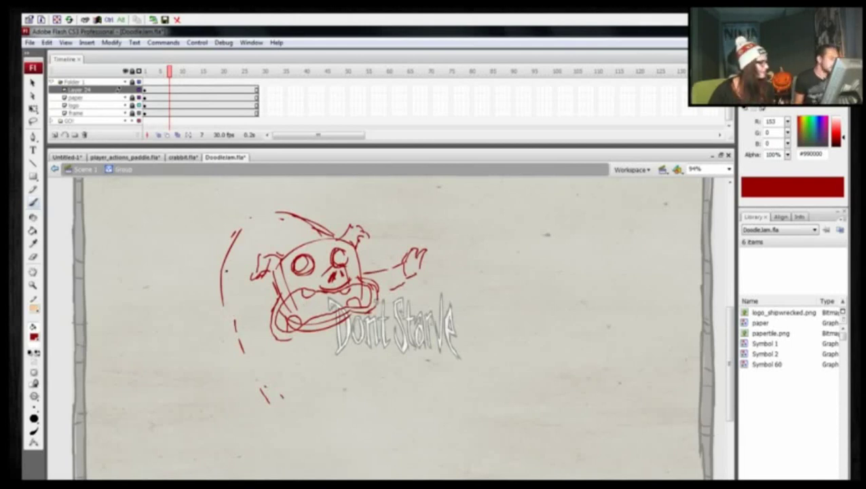
{"action": "mouse_move", "coordinate": [282, 218]}
{"action": "left_mouse_down"}
{"action": "mouse_move", "coordinate": [322, 230]}
{"action": "mouse_move", "coordinate": [230, 285]}
{"action": "left_mouse_up"}
{"action": "left_click_drag", "start_coordinate": [233, 239], "coordinate": [242, 351]}
{"action": "mouse_move", "coordinate": [228, 303]}
{"action": "left_mouse_down"}
{"action": "mouse_move", "coordinate": [277, 395]}
{"action": "mouse_move", "coordinate": [323, 400]}
{"action": "left_mouse_up"}
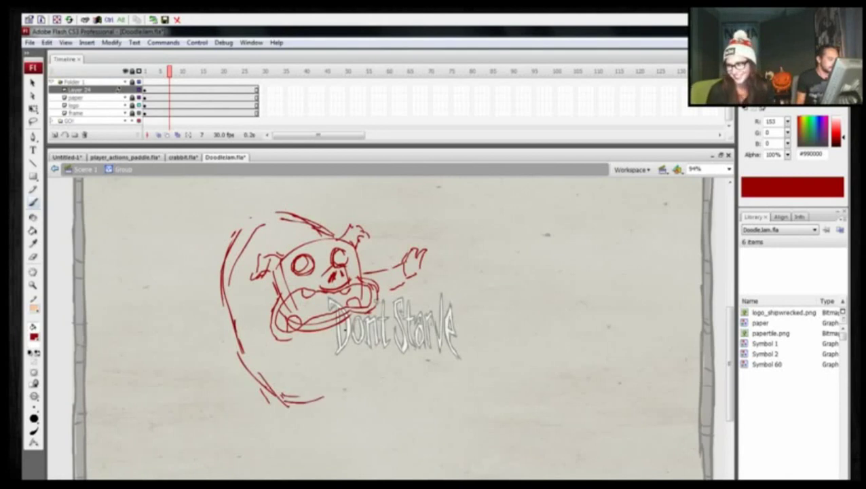
Step: Draw the creature's front belly line and a rounded bent arm with a clawed hand at its back
{"action": "left_click_drag", "start_coordinate": [343, 319], "coordinate": [340, 394]}
{"action": "left_click_drag", "start_coordinate": [248, 311], "coordinate": [215, 354]}
{"action": "mouse_move", "coordinate": [221, 305]}
{"action": "left_mouse_down"}
{"action": "mouse_move", "coordinate": [204, 358]}
{"action": "mouse_move", "coordinate": [256, 319]}
{"action": "left_mouse_up"}
{"action": "left_click_drag", "start_coordinate": [225, 360], "coordinate": [245, 356]}
{"action": "mouse_move", "coordinate": [240, 310]}
{"action": "left_mouse_down"}
{"action": "mouse_move", "coordinate": [251, 327]}
{"action": "mouse_move", "coordinate": [256, 315]}
{"action": "mouse_move", "coordinate": [257, 329]}
{"action": "mouse_move", "coordinate": [222, 360]}
{"action": "left_mouse_up"}
{"action": "left_click_drag", "start_coordinate": [203, 336], "coordinate": [231, 369]}
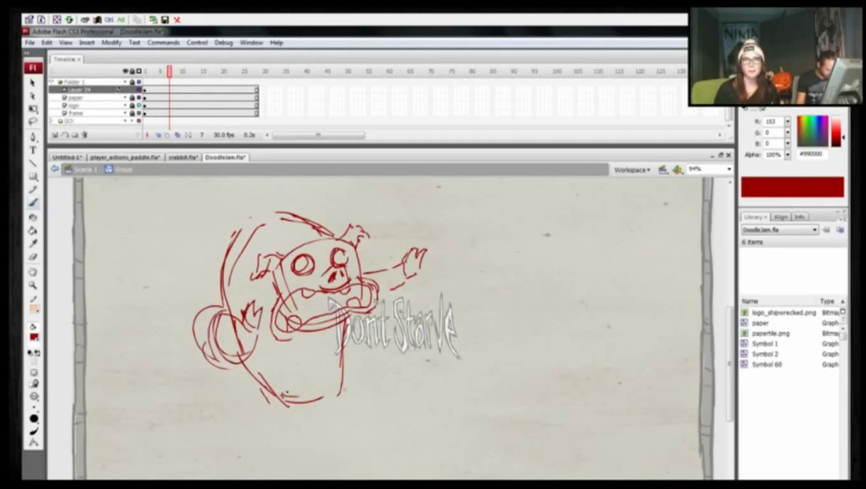
Step: Add two short clawed legs with ragged fur strokes between them beneath the creature's body
{"action": "mouse_move", "coordinate": [273, 391]}
{"action": "left_mouse_down"}
{"action": "mouse_move", "coordinate": [282, 416]}
{"action": "mouse_move", "coordinate": [289, 405]}
{"action": "left_mouse_up"}
{"action": "left_click_drag", "start_coordinate": [293, 416], "coordinate": [295, 426]}
{"action": "mouse_move", "coordinate": [304, 405]}
{"action": "left_mouse_down"}
{"action": "mouse_move", "coordinate": [303, 420]}
{"action": "mouse_move", "coordinate": [311, 418]}
{"action": "left_mouse_up"}
{"action": "mouse_move", "coordinate": [317, 404]}
{"action": "left_mouse_down"}
{"action": "mouse_move", "coordinate": [319, 415]}
{"action": "mouse_move", "coordinate": [334, 412]}
{"action": "left_mouse_up"}
{"action": "left_click_drag", "start_coordinate": [338, 391], "coordinate": [345, 430]}
{"action": "left_click_drag", "start_coordinate": [343, 421], "coordinate": [344, 427]}
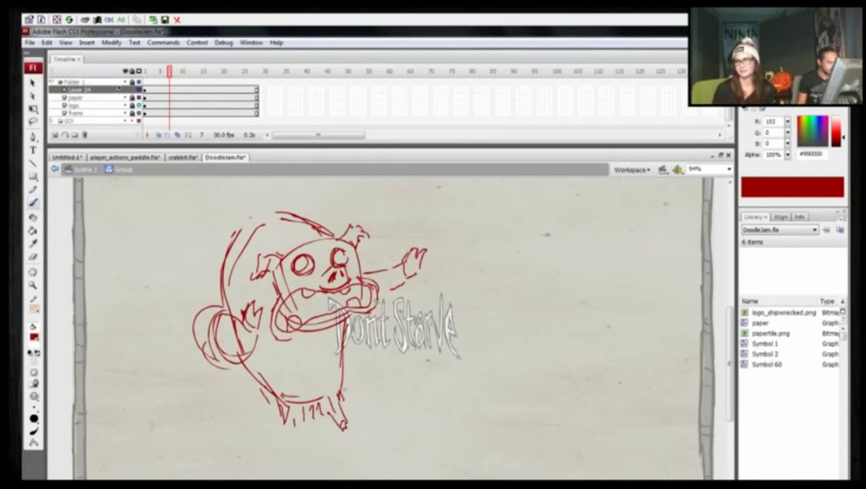
{"action": "mouse_move", "coordinate": [284, 422]}
{"action": "left_mouse_down"}
{"action": "mouse_move", "coordinate": [287, 440]}
{"action": "mouse_move", "coordinate": [298, 426]}
{"action": "left_mouse_up"}
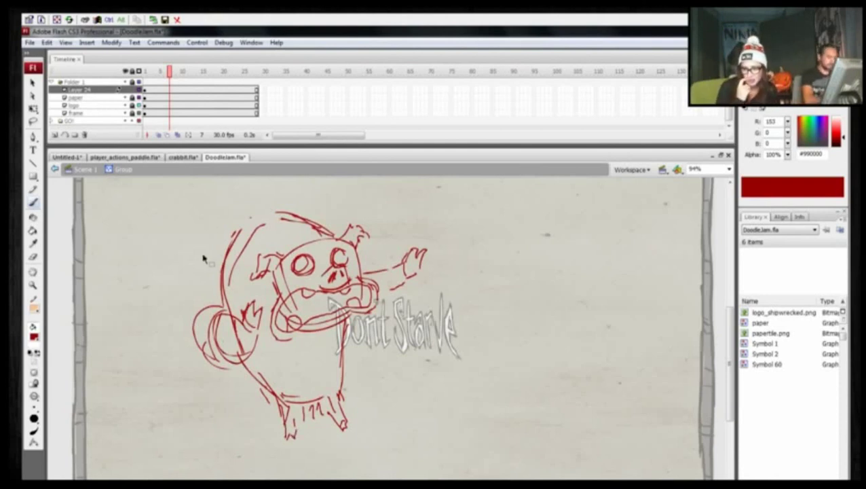
Step: Recolour the whole creature sketch black #000000
{"action": "left_click", "coordinate": [34, 337]}
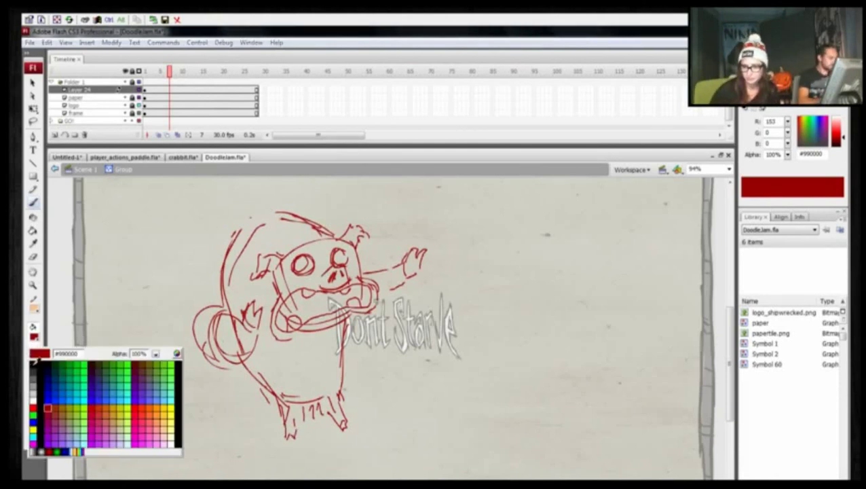
{"action": "left_click", "coordinate": [35, 361]}
{"action": "key", "text": "ctrl+a"}
{"action": "key", "text": "q"}
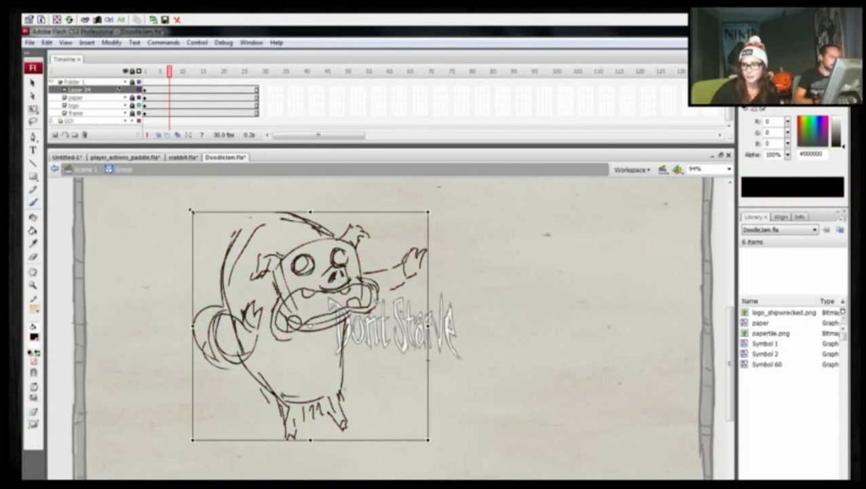
Step: Scale the creature sketch down and move it to the upper left of the paper, clear of the logo
{"action": "left_click_drag", "start_coordinate": [193, 212], "coordinate": [240, 287]}
{"action": "left_click_drag", "start_coordinate": [272, 338], "coordinate": [150, 288]}
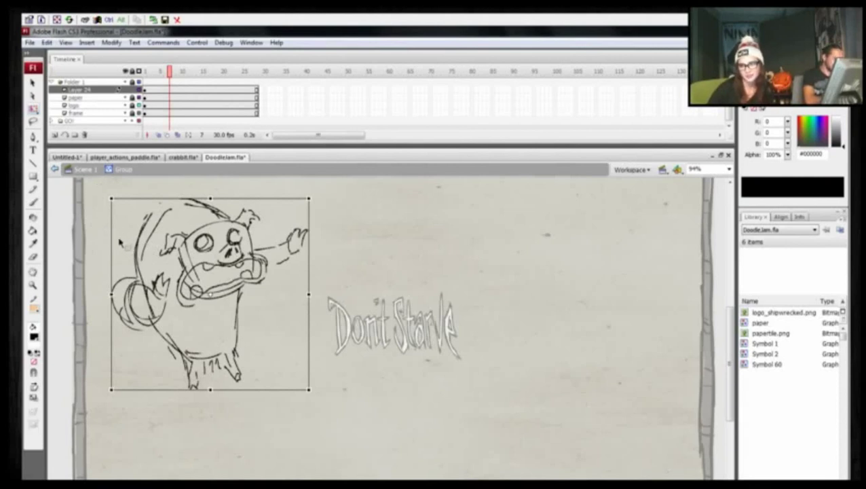
{"action": "left_click", "coordinate": [121, 240]}
{"action": "key", "text": "v"}
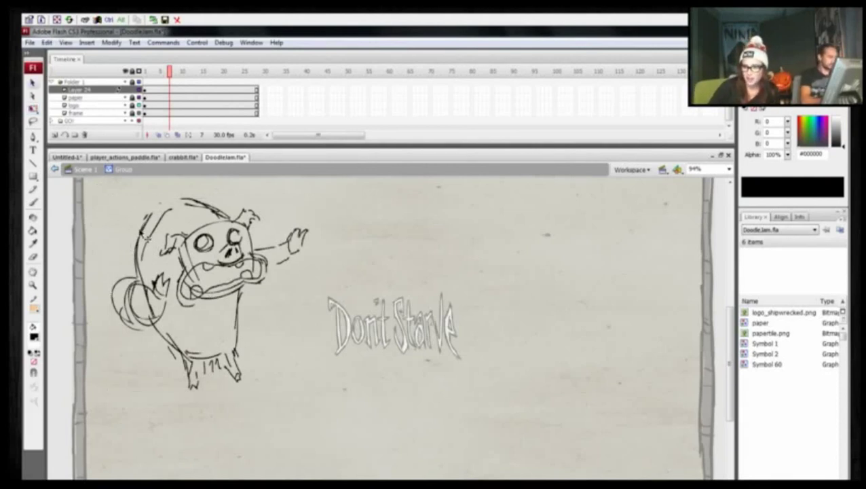
{"action": "left_click", "coordinate": [137, 229]}
{"action": "key", "text": "q"}
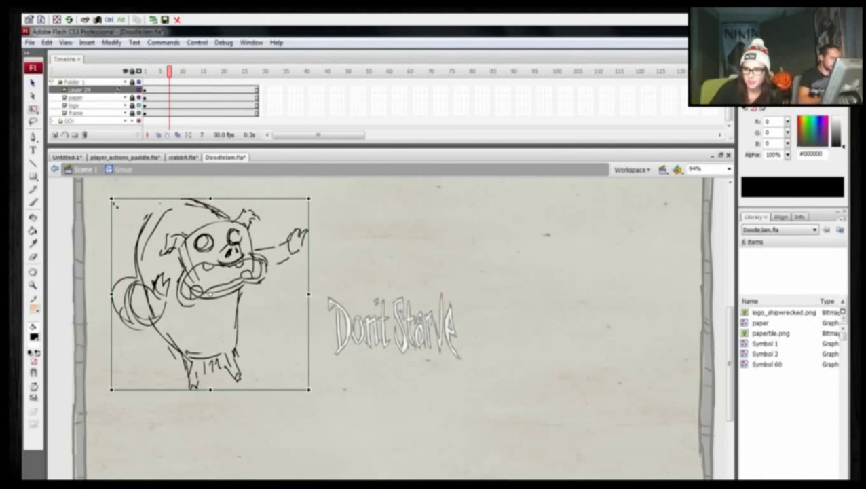
{"action": "left_click_drag", "start_coordinate": [111, 197], "coordinate": [123, 210]}
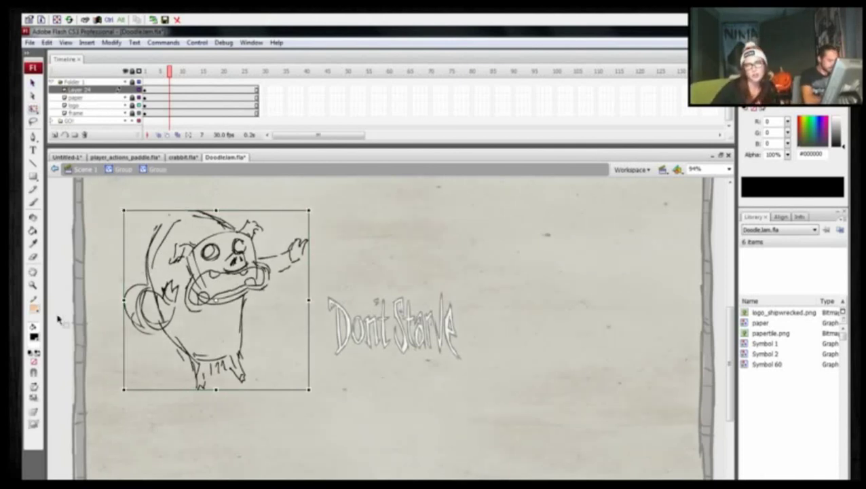
Step: Set the Brush tool's fill colour to green #51AE76
{"action": "left_click", "coordinate": [35, 337]}
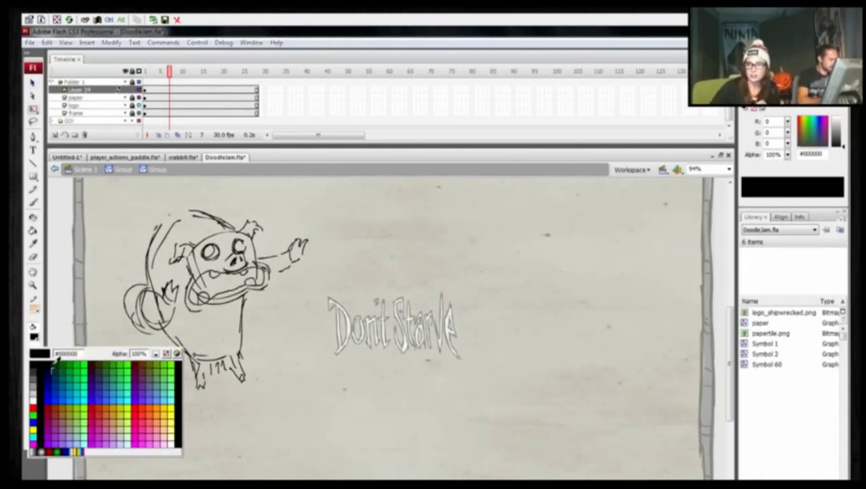
{"action": "left_click", "coordinate": [64, 364]}
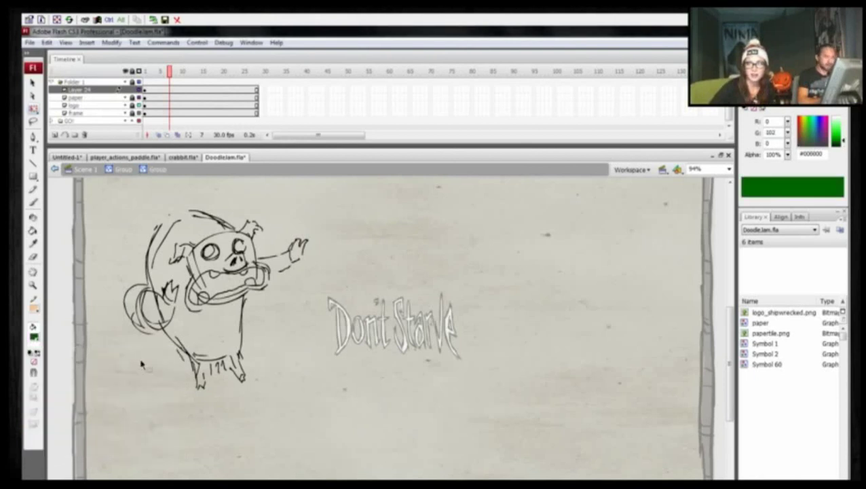
{"action": "left_click", "coordinate": [808, 139]}
{"action": "left_click_drag", "start_coordinate": [808, 137], "coordinate": [807, 136]}
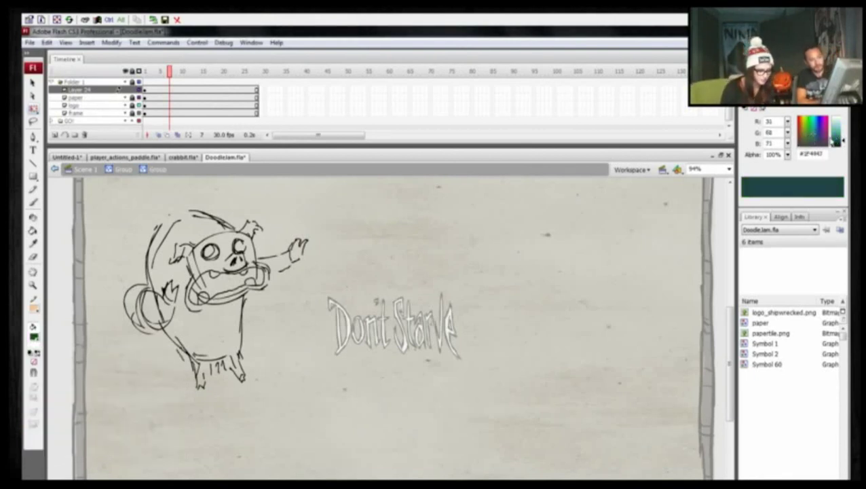
{"action": "left_click", "coordinate": [811, 138]}
{"action": "left_click_drag", "start_coordinate": [836, 137], "coordinate": [833, 133]}
{"action": "key", "text": "b"}
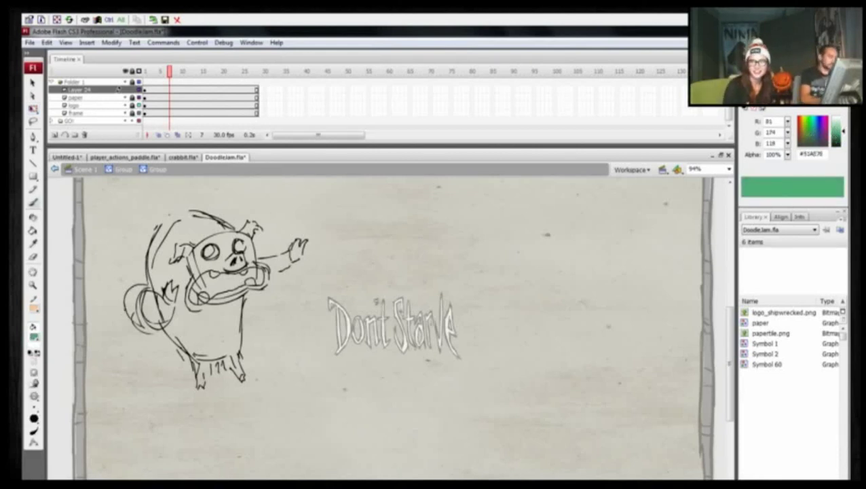
Step: Move the creature sketch down to the lower left corner of the paper
{"action": "key", "text": "v"}
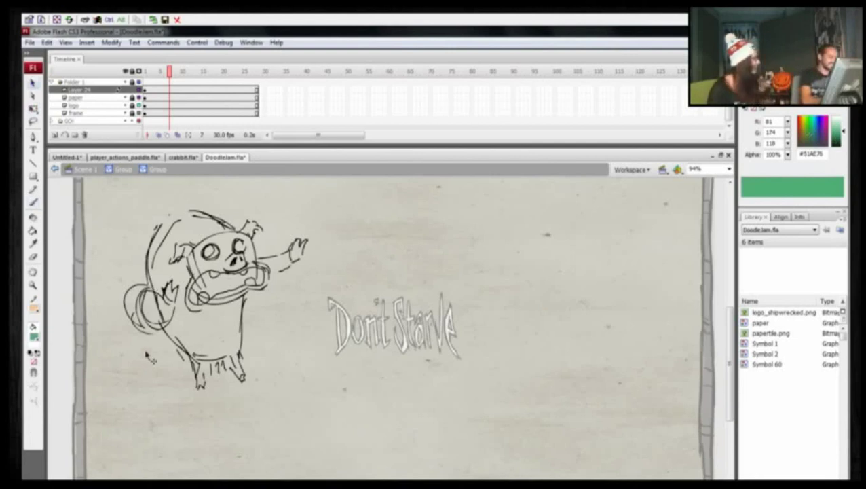
{"action": "left_click_drag", "start_coordinate": [147, 271], "coordinate": [119, 371]}
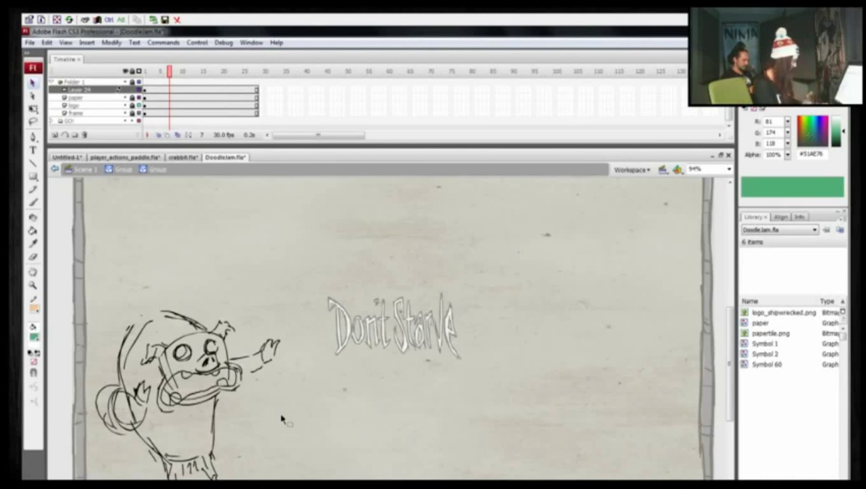
Step: Set the brush colour to black #000000 and outline a round pumpkin head with a curved brow line above and right of the logo
{"action": "key", "text": "b"}
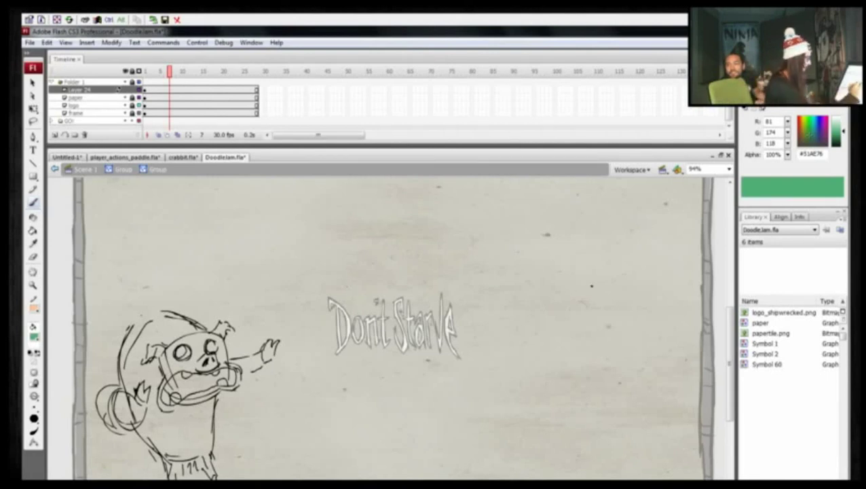
{"action": "left_click_drag", "start_coordinate": [582, 303], "coordinate": [586, 344]}
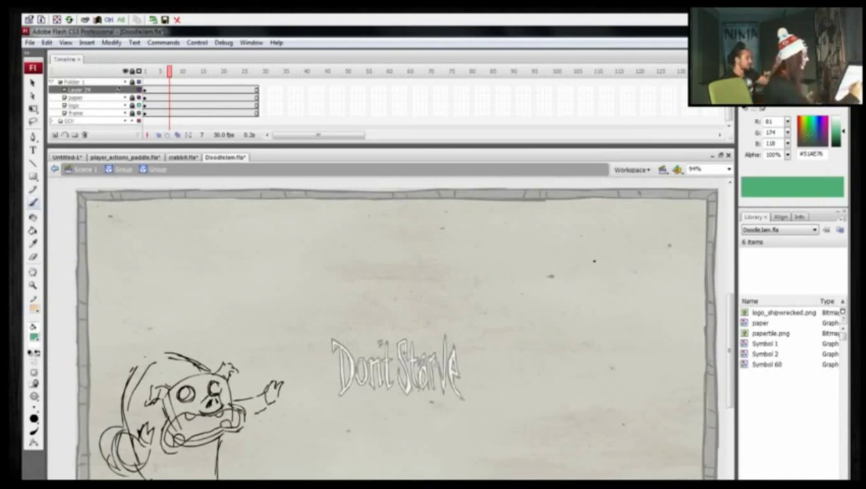
{"action": "left_click", "coordinate": [33, 337]}
{"action": "left_click", "coordinate": [38, 361]}
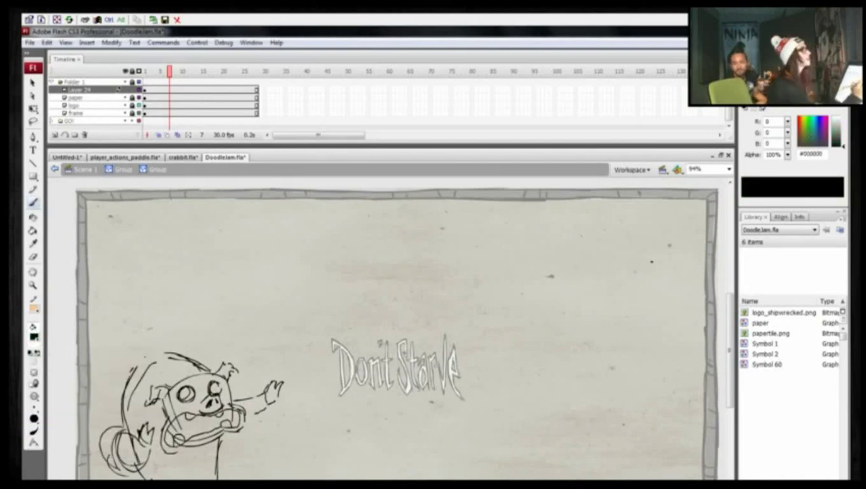
{"action": "mouse_move", "coordinate": [574, 247]}
{"action": "left_mouse_down"}
{"action": "mouse_move", "coordinate": [526, 267]}
{"action": "mouse_move", "coordinate": [553, 282]}
{"action": "left_mouse_up"}
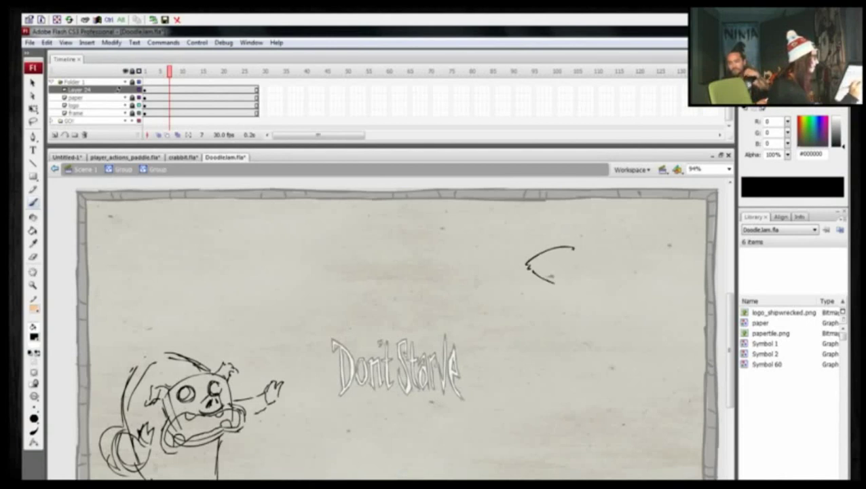
{"action": "mouse_move", "coordinate": [575, 246]}
{"action": "left_mouse_down"}
{"action": "mouse_move", "coordinate": [622, 255]}
{"action": "mouse_move", "coordinate": [555, 278]}
{"action": "mouse_move", "coordinate": [597, 303]}
{"action": "left_mouse_up"}
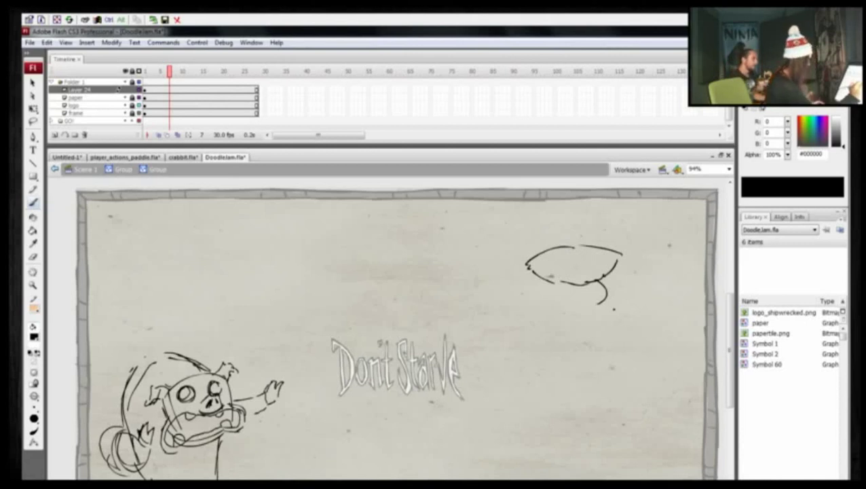
{"action": "key", "text": "ctrl+z"}
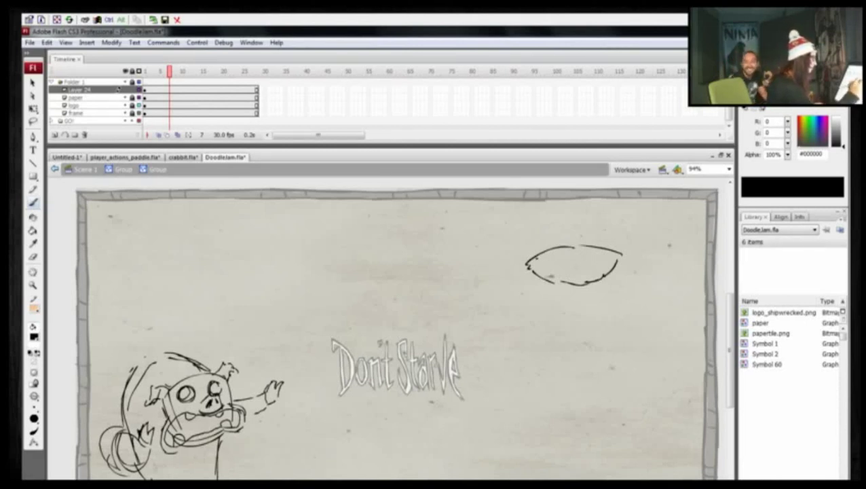
{"action": "left_click_drag", "start_coordinate": [529, 261], "coordinate": [548, 336]}
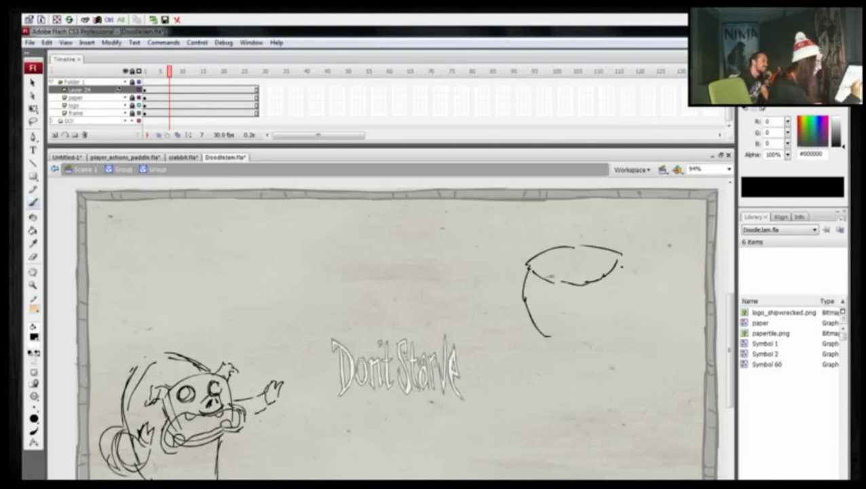
{"action": "mouse_move", "coordinate": [620, 258]}
{"action": "left_mouse_down"}
{"action": "mouse_move", "coordinate": [629, 308]}
{"action": "mouse_move", "coordinate": [606, 335]}
{"action": "mouse_move", "coordinate": [536, 331]}
{"action": "left_mouse_up"}
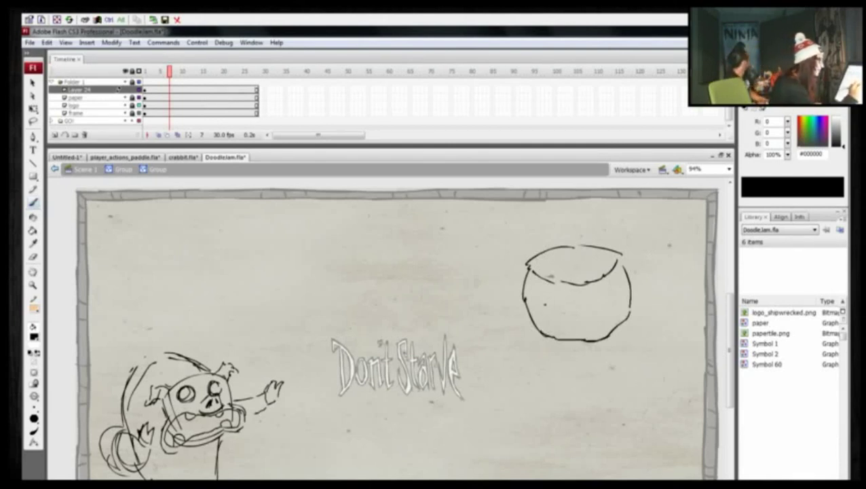
Step: Draw two large scribbled-in eyes on the pumpkin head, with pairs of small dots beside them and on the forehead
{"action": "mouse_move", "coordinate": [545, 304]}
{"action": "left_mouse_down"}
{"action": "mouse_move", "coordinate": [599, 298]}
{"action": "mouse_move", "coordinate": [608, 308]}
{"action": "left_mouse_up"}
{"action": "left_click_drag", "start_coordinate": [534, 287], "coordinate": [536, 289]}
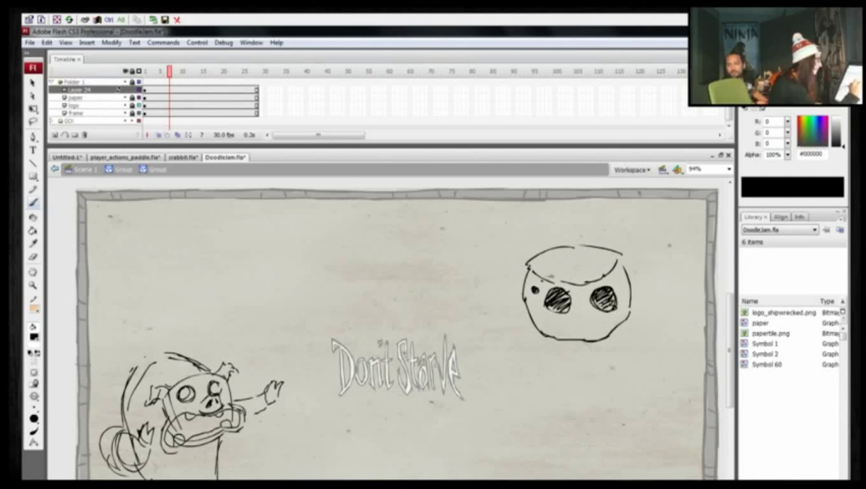
{"action": "left_click", "coordinate": [540, 281]}
{"action": "left_click", "coordinate": [612, 279]}
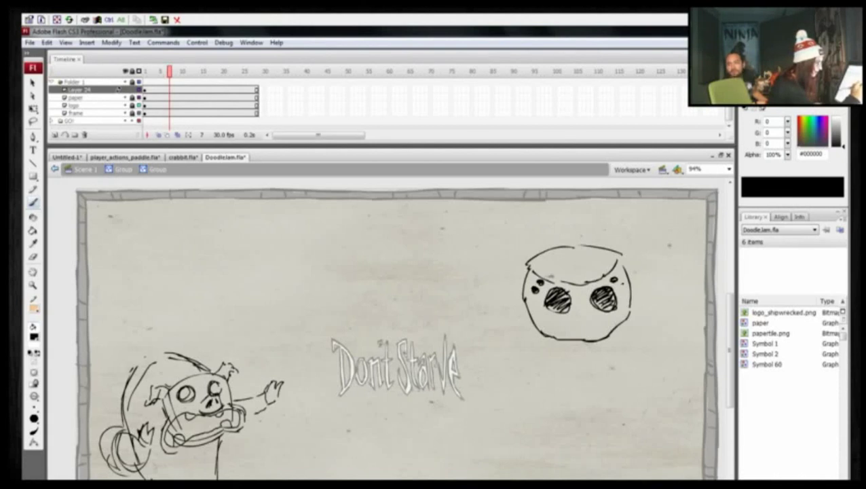
{"action": "left_click", "coordinate": [620, 285]}
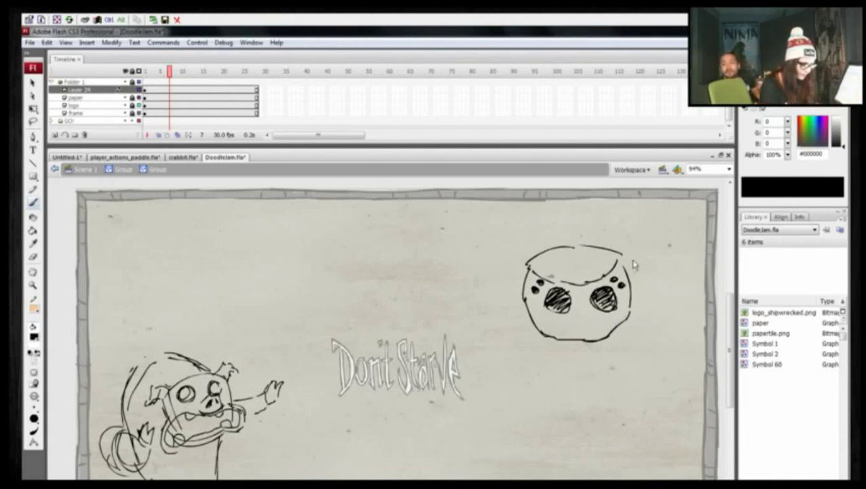
{"action": "left_click", "coordinate": [567, 269]}
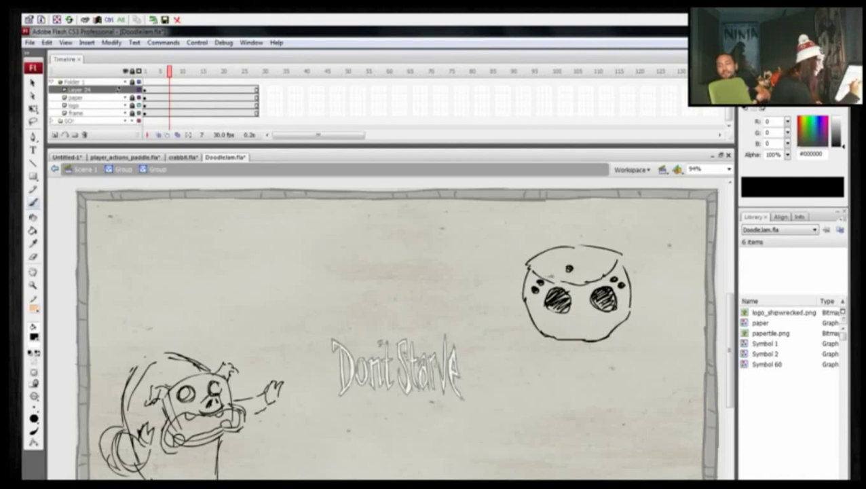
{"action": "left_click", "coordinate": [577, 266]}
{"action": "left_click", "coordinate": [585, 266]}
Step: Add a curved stem on top of the pumpkin head and rework its outline into a wider, rounder shape
{"action": "mouse_move", "coordinate": [576, 228]}
{"action": "left_mouse_down"}
{"action": "mouse_move", "coordinate": [569, 252]}
{"action": "mouse_move", "coordinate": [583, 231]}
{"action": "mouse_move", "coordinate": [586, 252]}
{"action": "mouse_move", "coordinate": [529, 264]}
{"action": "left_mouse_up"}
{"action": "left_click_drag", "start_coordinate": [585, 251], "coordinate": [624, 263]}
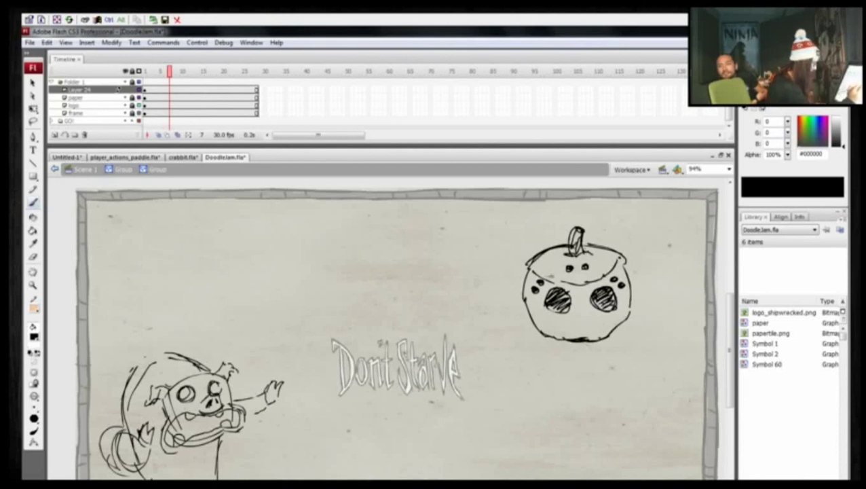
{"action": "key", "text": "e"}
{"action": "mouse_move", "coordinate": [630, 310]}
{"action": "left_mouse_down"}
{"action": "mouse_move", "coordinate": [642, 306]}
{"action": "mouse_move", "coordinate": [630, 306]}
{"action": "mouse_move", "coordinate": [638, 299]}
{"action": "left_mouse_up"}
{"action": "key", "text": "b"}
{"action": "left_click_drag", "start_coordinate": [529, 267], "coordinate": [549, 342]}
{"action": "mouse_move", "coordinate": [622, 256]}
{"action": "left_mouse_down"}
{"action": "mouse_move", "coordinate": [633, 327]}
{"action": "mouse_move", "coordinate": [604, 346]}
{"action": "mouse_move", "coordinate": [547, 345]}
{"action": "mouse_move", "coordinate": [532, 335]}
{"action": "mouse_move", "coordinate": [567, 316]}
{"action": "mouse_move", "coordinate": [588, 323]}
{"action": "left_mouse_up"}
Step: Draw a jagged frowning mouth with pointed teeth on the pumpkin head and a small tapered body beneath it
{"action": "left_click_drag", "start_coordinate": [589, 312], "coordinate": [618, 332]}
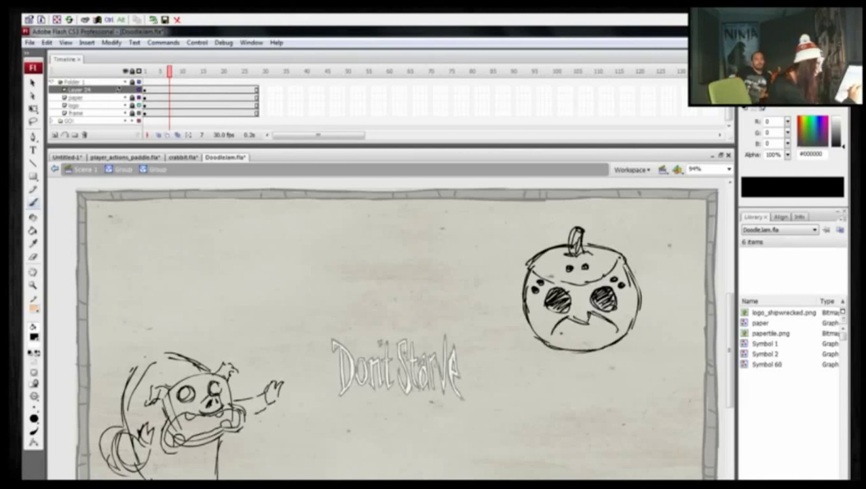
{"action": "mouse_move", "coordinate": [551, 331]}
{"action": "left_mouse_down"}
{"action": "mouse_move", "coordinate": [554, 338]}
{"action": "mouse_move", "coordinate": [566, 325]}
{"action": "mouse_move", "coordinate": [577, 333]}
{"action": "left_mouse_up"}
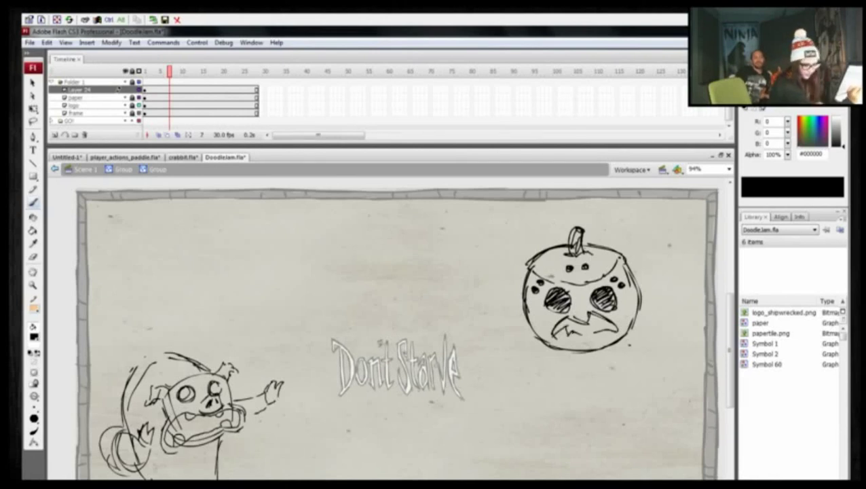
{"action": "key", "text": "ctrl+z"}
{"action": "mouse_move", "coordinate": [551, 336]}
{"action": "left_mouse_down"}
{"action": "mouse_move", "coordinate": [585, 341]}
{"action": "mouse_move", "coordinate": [618, 329]}
{"action": "mouse_move", "coordinate": [613, 325]}
{"action": "mouse_move", "coordinate": [621, 331]}
{"action": "mouse_move", "coordinate": [566, 319]}
{"action": "mouse_move", "coordinate": [600, 324]}
{"action": "mouse_move", "coordinate": [571, 330]}
{"action": "mouse_move", "coordinate": [576, 336]}
{"action": "mouse_move", "coordinate": [602, 331]}
{"action": "mouse_move", "coordinate": [578, 407]}
{"action": "left_mouse_up"}
{"action": "key", "text": "ctrl+z"}
{"action": "left_click_drag", "start_coordinate": [581, 406], "coordinate": [590, 402]}
{"action": "left_click_drag", "start_coordinate": [587, 352], "coordinate": [597, 405]}
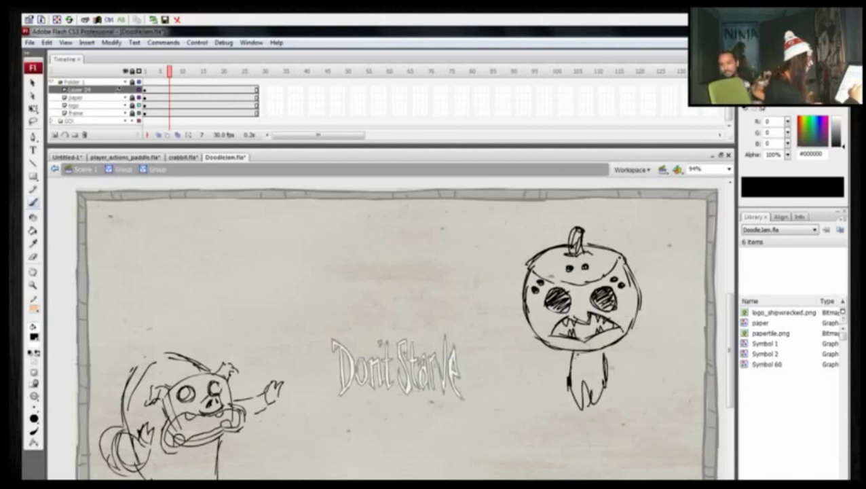
Step: Shade the pumpkin character's body with dark vertical scribbles and draw two bent spider legs from the left side of its head
{"action": "mouse_move", "coordinate": [570, 353]}
{"action": "left_mouse_down"}
{"action": "mouse_move", "coordinate": [589, 401]}
{"action": "mouse_move", "coordinate": [602, 388]}
{"action": "left_mouse_up"}
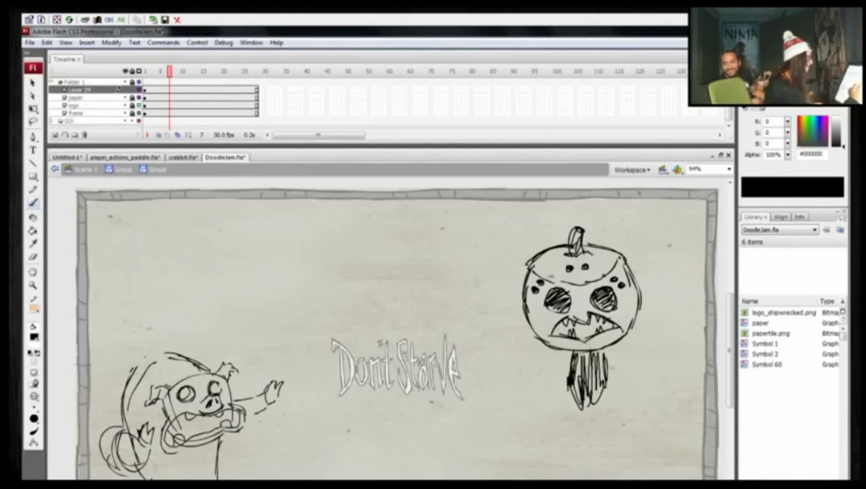
{"action": "left_click_drag", "start_coordinate": [572, 351], "coordinate": [591, 402]}
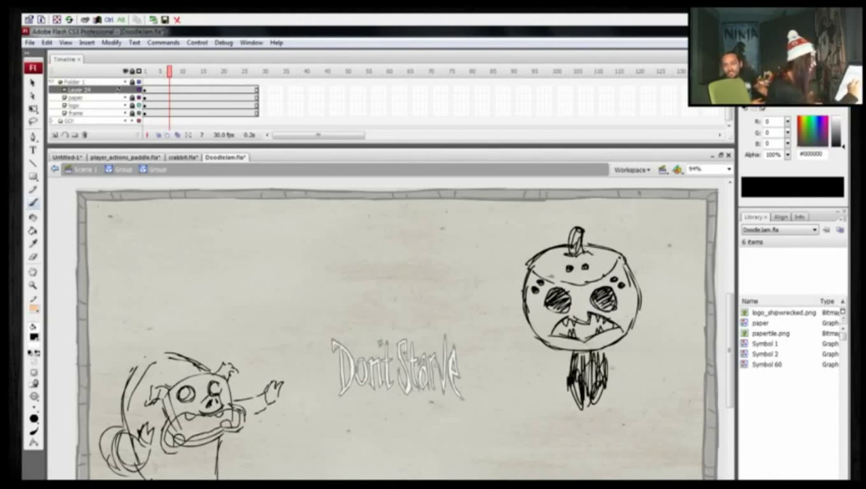
{"action": "mouse_move", "coordinate": [526, 292]}
{"action": "left_mouse_down"}
{"action": "mouse_move", "coordinate": [499, 265]}
{"action": "mouse_move", "coordinate": [481, 311]}
{"action": "mouse_move", "coordinate": [497, 334]}
{"action": "left_mouse_up"}
{"action": "mouse_move", "coordinate": [500, 264]}
{"action": "left_mouse_down"}
{"action": "mouse_move", "coordinate": [487, 303]}
{"action": "mouse_move", "coordinate": [497, 330]}
{"action": "left_mouse_up"}
{"action": "mouse_move", "coordinate": [500, 262]}
{"action": "left_mouse_down"}
{"action": "mouse_move", "coordinate": [525, 285]}
{"action": "mouse_move", "coordinate": [534, 362]}
{"action": "left_mouse_up"}
{"action": "mouse_move", "coordinate": [511, 292]}
{"action": "left_mouse_down"}
{"action": "mouse_move", "coordinate": [530, 353]}
{"action": "mouse_move", "coordinate": [526, 301]}
{"action": "left_mouse_up"}
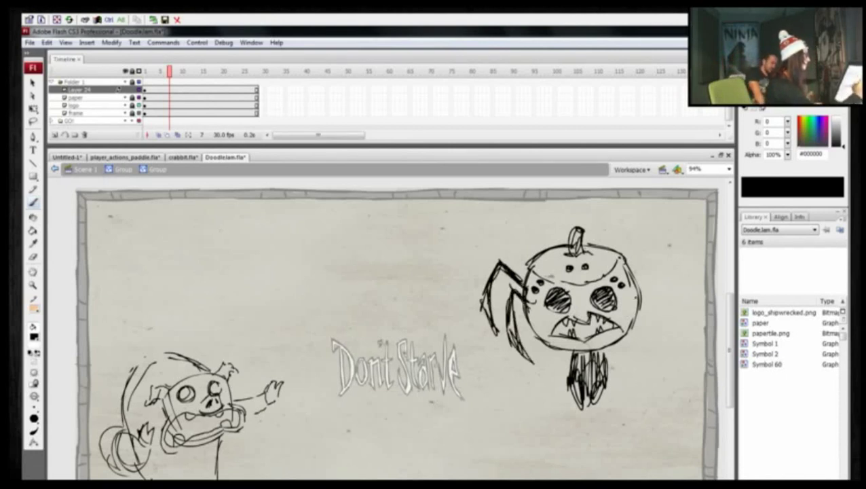
Step: Draw two bent, pointed spider legs from the right side of the pumpkin head, mirroring those on the left
{"action": "left_click_drag", "start_coordinate": [637, 300], "coordinate": [648, 281]}
{"action": "left_click_drag", "start_coordinate": [649, 281], "coordinate": [663, 346]}
{"action": "mouse_move", "coordinate": [634, 301]}
{"action": "left_mouse_down"}
{"action": "mouse_move", "coordinate": [668, 268]}
{"action": "mouse_move", "coordinate": [677, 313]}
{"action": "left_mouse_up"}
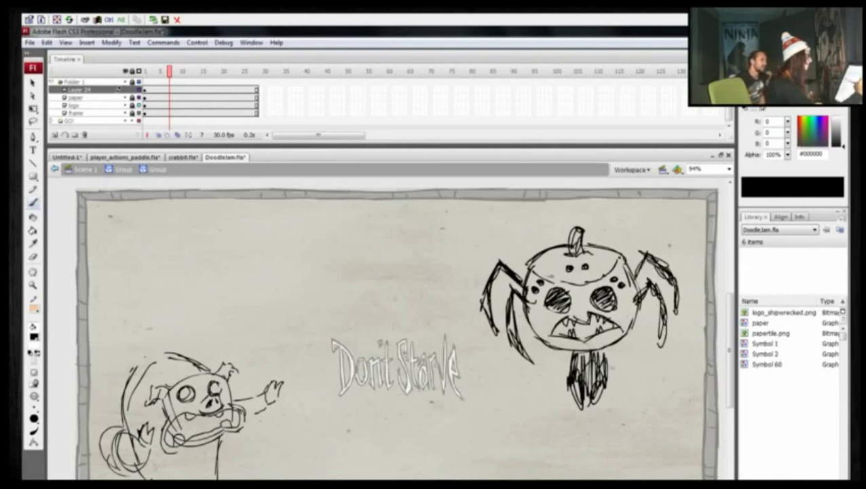
{"action": "mouse_move", "coordinate": [631, 252]}
{"action": "left_mouse_down"}
{"action": "mouse_move", "coordinate": [677, 297]}
{"action": "mouse_move", "coordinate": [662, 349]}
{"action": "left_mouse_up"}
{"action": "left_click_drag", "start_coordinate": [657, 288], "coordinate": [661, 343]}
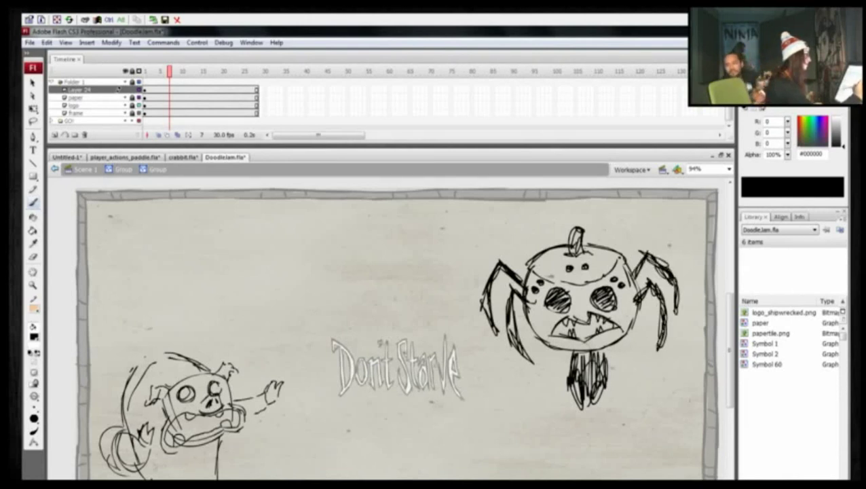
Step: Add a third, lower spider leg on each side of the pumpkin head and darken them with extra strokes
{"action": "left_click_drag", "start_coordinate": [630, 301], "coordinate": [653, 362]}
{"action": "left_click_drag", "start_coordinate": [652, 305], "coordinate": [643, 348]}
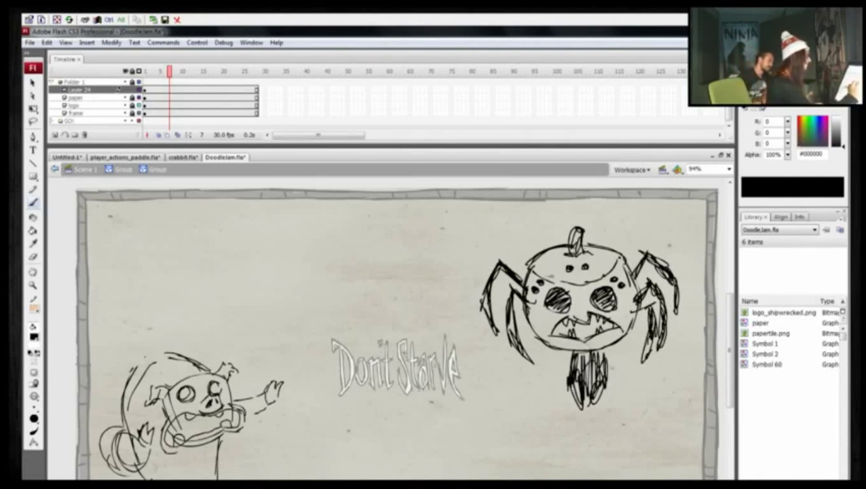
{"action": "left_click_drag", "start_coordinate": [517, 307], "coordinate": [535, 317]}
{"action": "mouse_move", "coordinate": [517, 311]}
{"action": "left_mouse_down"}
{"action": "mouse_move", "coordinate": [509, 336]}
{"action": "mouse_move", "coordinate": [519, 371]}
{"action": "left_mouse_up"}
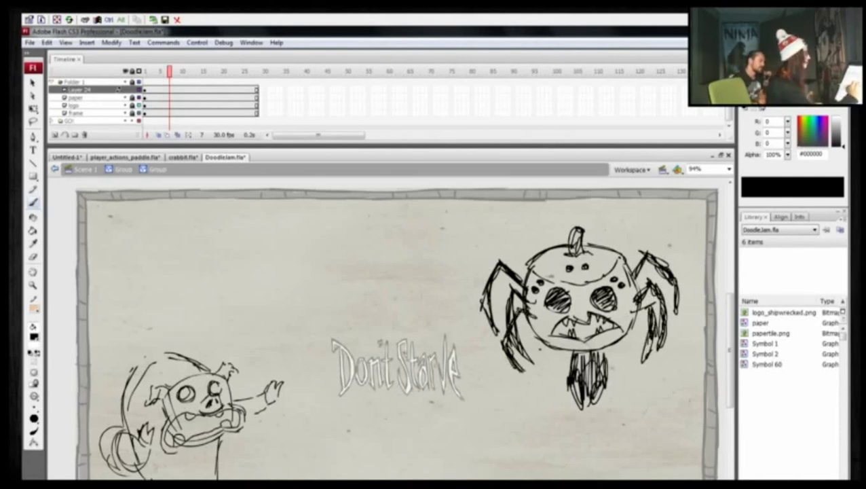
{"action": "left_click_drag", "start_coordinate": [649, 337], "coordinate": [635, 366]}
{"action": "left_click_drag", "start_coordinate": [648, 339], "coordinate": [635, 358]}
{"action": "left_click_drag", "start_coordinate": [631, 313], "coordinate": [650, 308]}
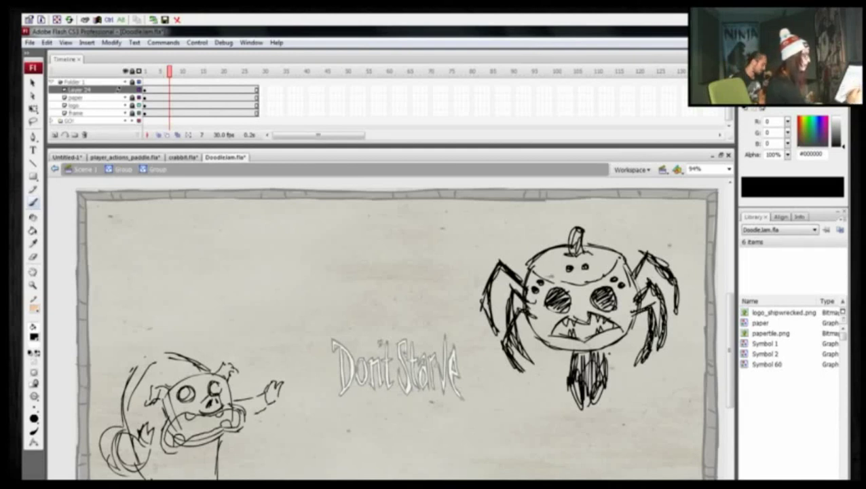
Step: Draw two short, thin arms angling down from the shoulders on both sides of the shaded body
{"action": "mouse_move", "coordinate": [585, 353]}
{"action": "left_mouse_down"}
{"action": "mouse_move", "coordinate": [590, 387]}
{"action": "mouse_move", "coordinate": [549, 392]}
{"action": "left_mouse_up"}
{"action": "mouse_move", "coordinate": [591, 350]}
{"action": "left_mouse_down"}
{"action": "mouse_move", "coordinate": [585, 376]}
{"action": "mouse_move", "coordinate": [557, 391]}
{"action": "left_mouse_up"}
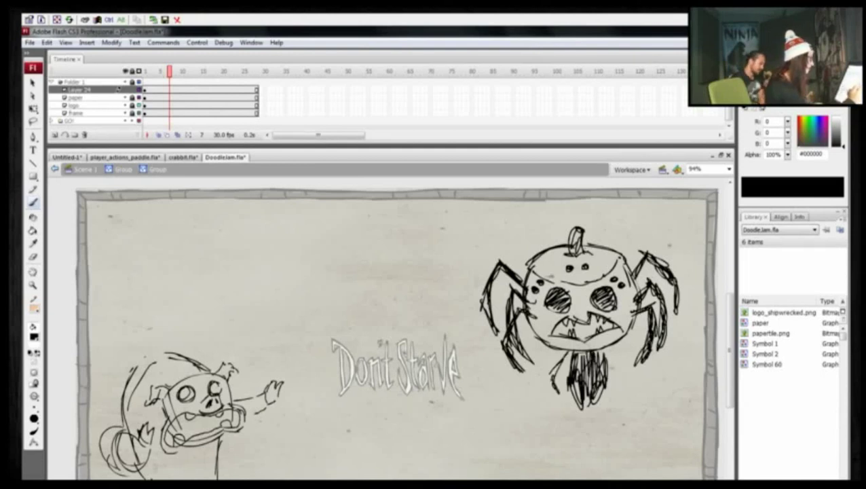
{"action": "left_click_drag", "start_coordinate": [566, 352], "coordinate": [553, 392]}
{"action": "left_click_drag", "start_coordinate": [567, 351], "coordinate": [549, 371]}
{"action": "left_click_drag", "start_coordinate": [604, 349], "coordinate": [623, 390]}
{"action": "left_click_drag", "start_coordinate": [619, 350], "coordinate": [610, 384]}
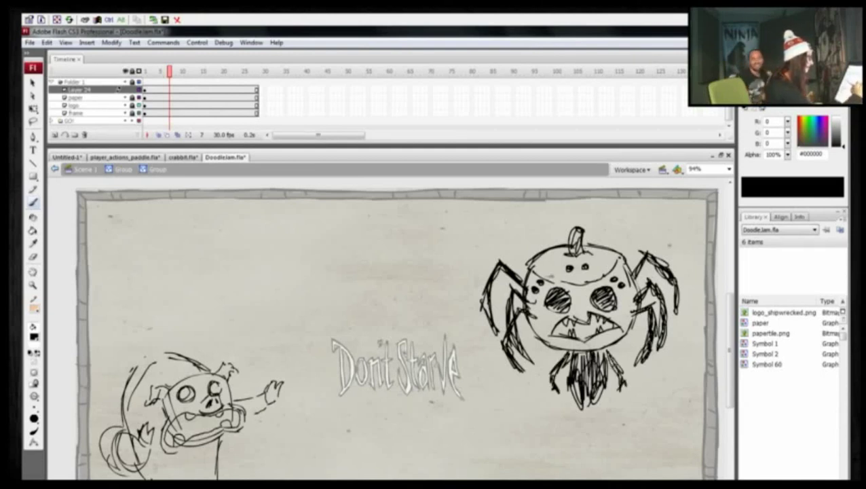
Step: Draw two thin legs with small feet beneath the body, replacing the first leg strokes, and scribble in more body shading
{"action": "mouse_move", "coordinate": [606, 349]}
{"action": "left_mouse_down"}
{"action": "mouse_move", "coordinate": [624, 383]}
{"action": "mouse_move", "coordinate": [576, 425]}
{"action": "left_mouse_up"}
{"action": "mouse_move", "coordinate": [598, 399]}
{"action": "left_mouse_down"}
{"action": "mouse_move", "coordinate": [596, 425]}
{"action": "mouse_move", "coordinate": [623, 426]}
{"action": "mouse_move", "coordinate": [569, 430]}
{"action": "mouse_move", "coordinate": [609, 426]}
{"action": "mouse_move", "coordinate": [598, 406]}
{"action": "left_mouse_up"}
{"action": "key", "text": "ctrl+z"}
{"action": "key", "text": "ctrl+z"}
{"action": "left_click_drag", "start_coordinate": [577, 355], "coordinate": [584, 372]}
{"action": "left_click_drag", "start_coordinate": [593, 349], "coordinate": [602, 374]}
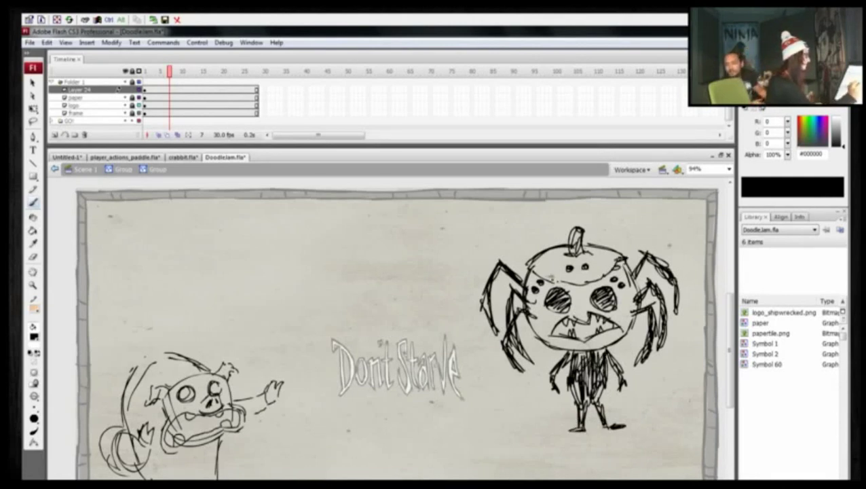
Step: Thicken the pumpkin head's outline and add curved ridge lines running down from the stem
{"action": "mouse_move", "coordinate": [530, 266]}
{"action": "left_mouse_down"}
{"action": "mouse_move", "coordinate": [567, 247]}
{"action": "mouse_move", "coordinate": [553, 248]}
{"action": "left_mouse_up"}
{"action": "mouse_move", "coordinate": [586, 244]}
{"action": "left_mouse_down"}
{"action": "mouse_move", "coordinate": [617, 257]}
{"action": "mouse_move", "coordinate": [636, 319]}
{"action": "left_mouse_up"}
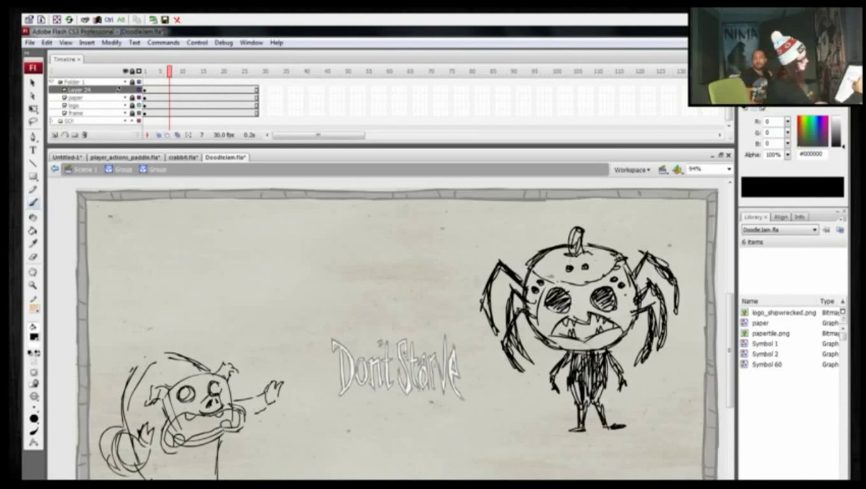
{"action": "left_click_drag", "start_coordinate": [566, 254], "coordinate": [548, 278]}
{"action": "mouse_move", "coordinate": [588, 251]}
{"action": "left_mouse_down"}
{"action": "mouse_move", "coordinate": [605, 266]}
{"action": "mouse_move", "coordinate": [586, 283]}
{"action": "left_mouse_up"}
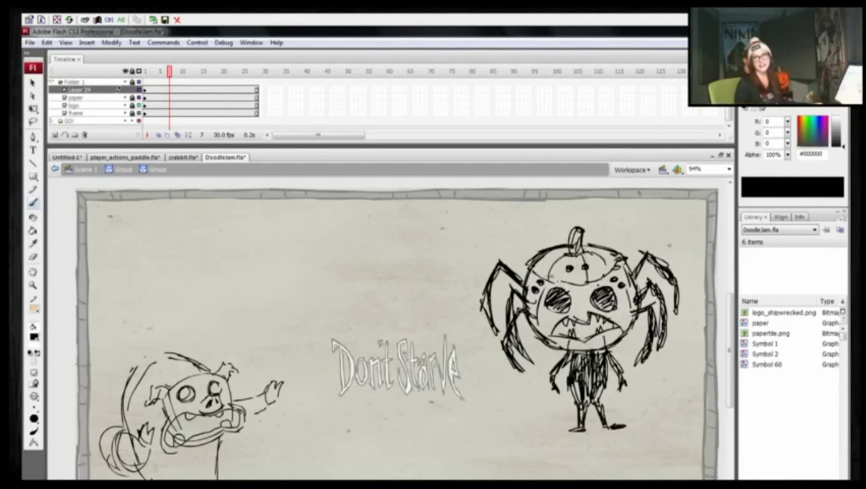
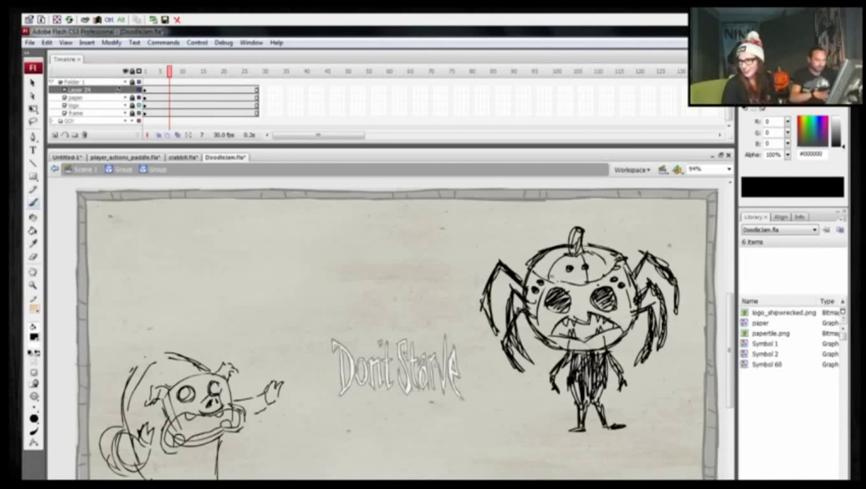
Step: Close the browser window with the AdBlock announcement that covers the drawing
{"action": "key", "text": "shift+F12"}
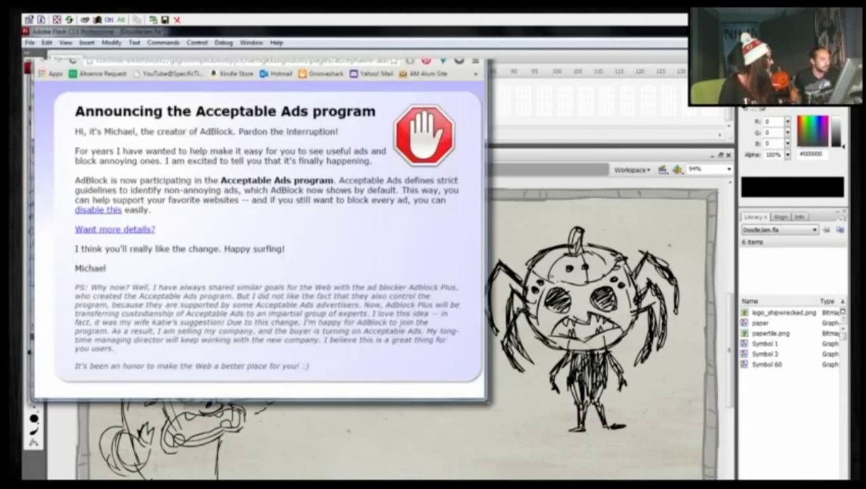
{"action": "left_click", "coordinate": [474, 39]}
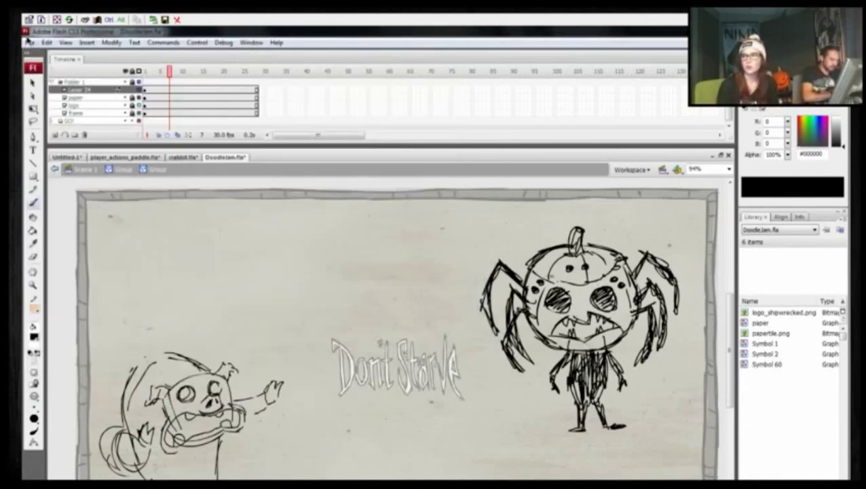
{"action": "key", "text": "ctrl+2"}
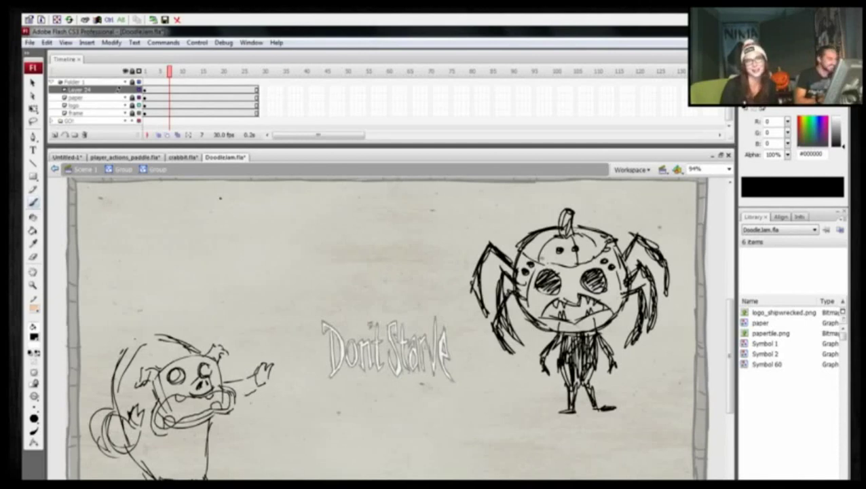
{"action": "key", "text": "z"}
{"action": "left_click", "coordinate": [294, 263]}
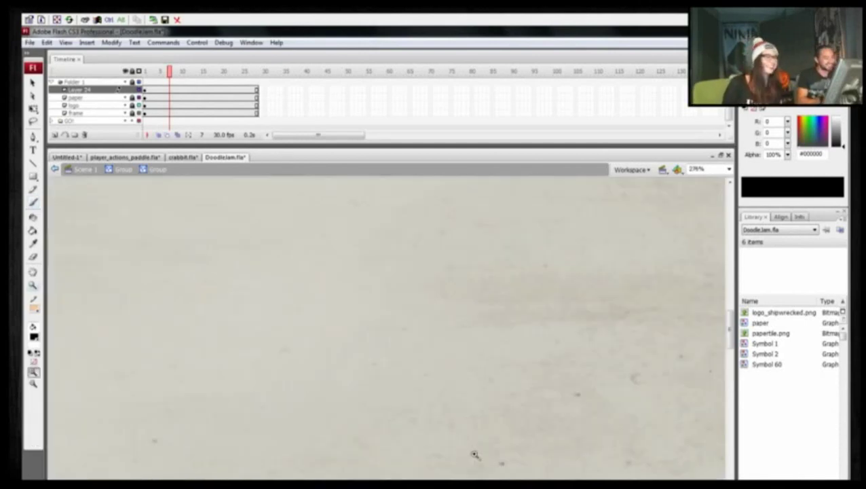
{"action": "key", "text": "ctrl+minus"}
{"action": "key", "text": "ctrl+minus"}
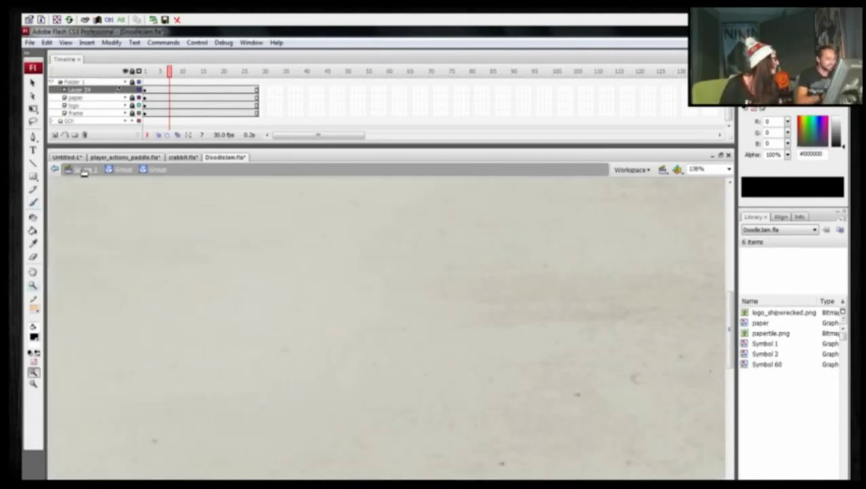
{"action": "key", "text": "ctrl+2"}
{"action": "key", "text": "ctrl+Tab"}
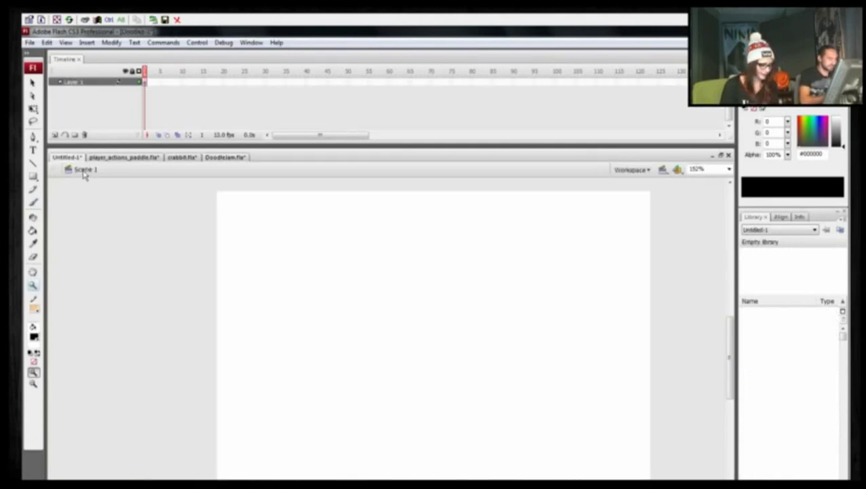
{"action": "left_click", "coordinate": [219, 158]}
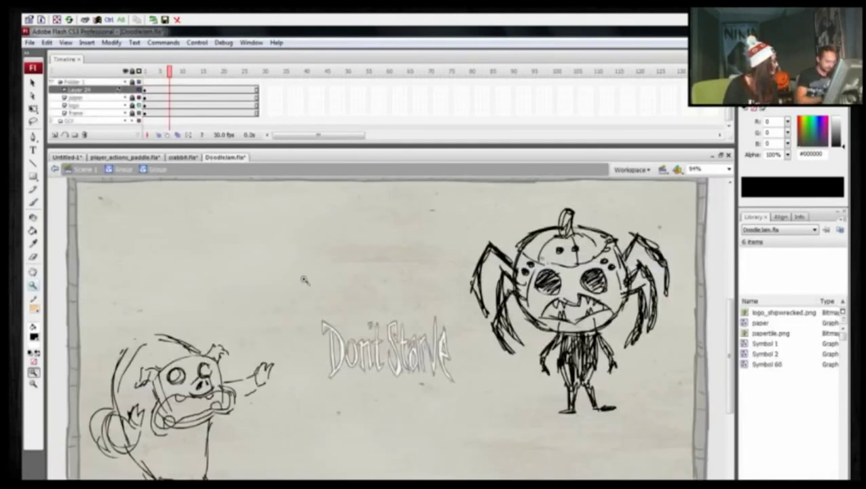
Step: Return to Scene 1 and enter a group for a new doodle, separate from the finished creatures
{"action": "left_click", "coordinate": [86, 169]}
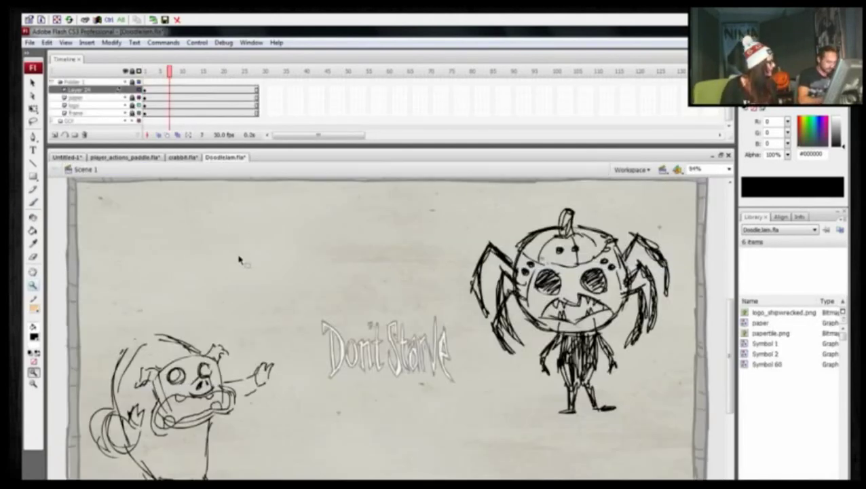
{"action": "double_click", "coordinate": [263, 270]}
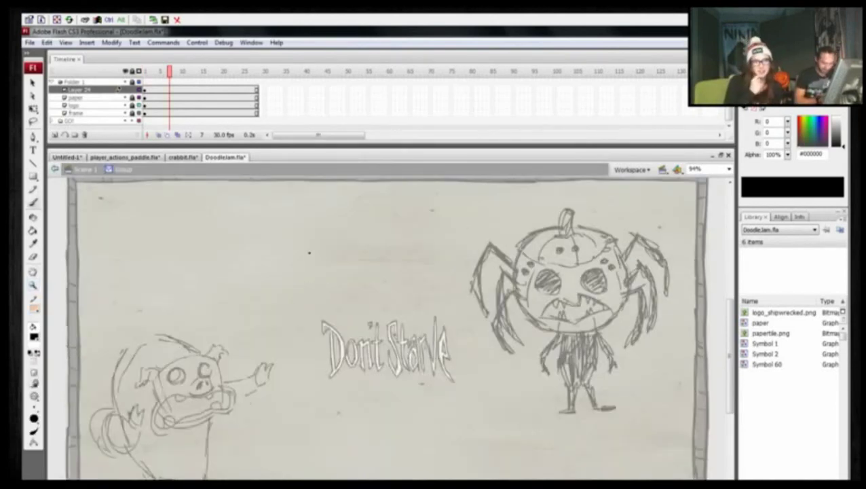
{"action": "left_click_drag", "start_coordinate": [292, 341], "coordinate": [273, 350]}
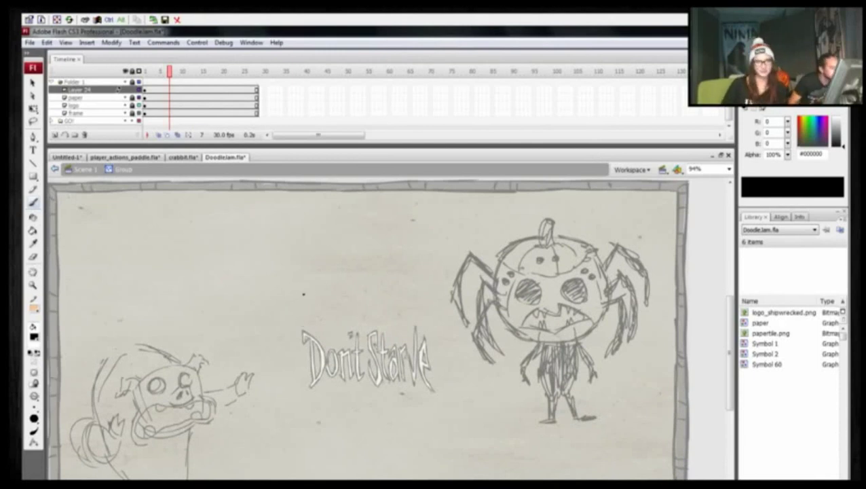
Step: Outline a tall egg-shaped head above the Don't Starve logo and draw its eyes, eyebrows and long nose
{"action": "mouse_move", "coordinate": [305, 266]}
{"action": "left_mouse_down"}
{"action": "mouse_move", "coordinate": [319, 331]}
{"action": "mouse_move", "coordinate": [361, 328]}
{"action": "left_mouse_up"}
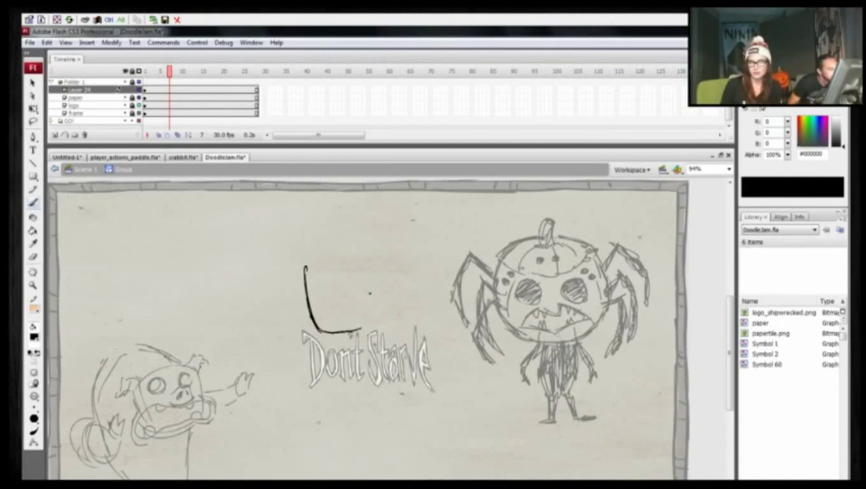
{"action": "mouse_move", "coordinate": [319, 242]}
{"action": "left_mouse_down"}
{"action": "mouse_move", "coordinate": [368, 325]}
{"action": "mouse_move", "coordinate": [304, 263]}
{"action": "left_mouse_up"}
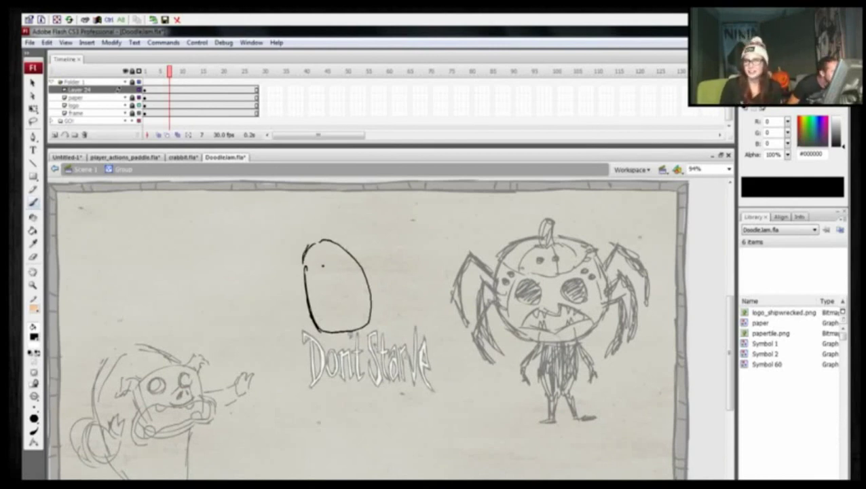
{"action": "mouse_move", "coordinate": [323, 265]}
{"action": "left_mouse_down"}
{"action": "mouse_move", "coordinate": [330, 255]}
{"action": "mouse_move", "coordinate": [349, 258]}
{"action": "mouse_move", "coordinate": [342, 286]}
{"action": "left_mouse_up"}
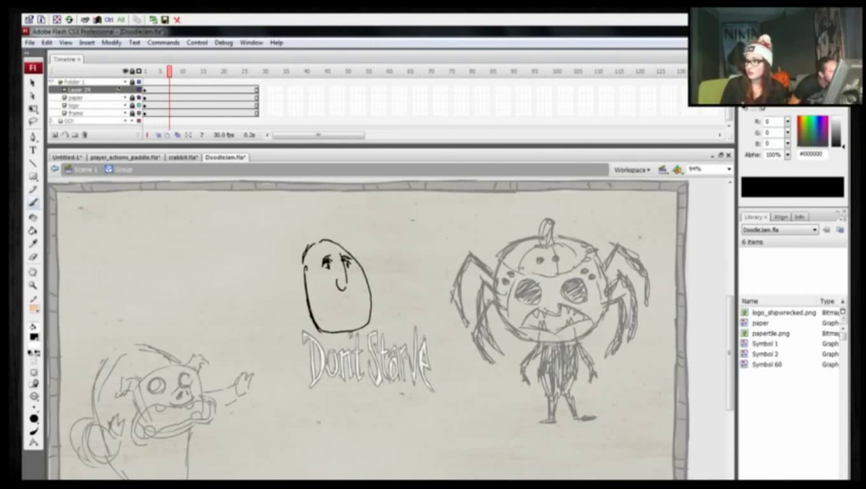
{"action": "mouse_move", "coordinate": [328, 262]}
{"action": "left_mouse_down"}
{"action": "mouse_move", "coordinate": [325, 271]}
{"action": "mouse_move", "coordinate": [350, 267]}
{"action": "left_mouse_up"}
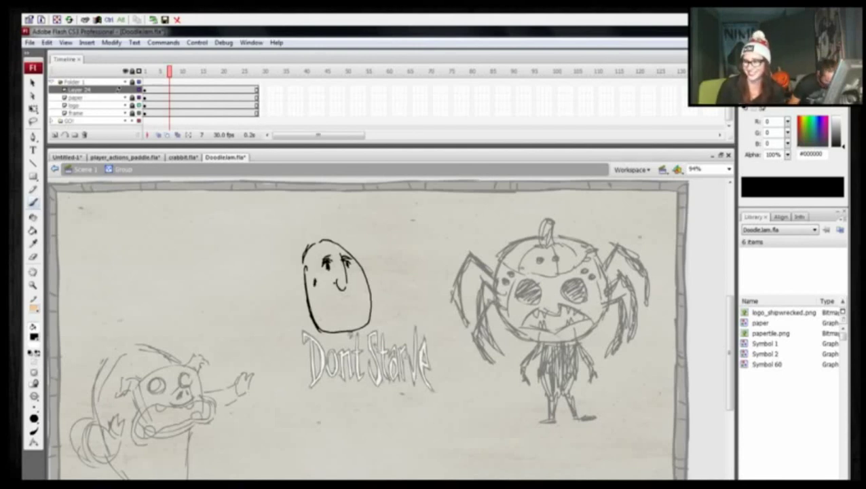
Step: Draw a wide smile on the egg-shaped head, with a bristly, upward-curling right mustache half and a lip line below it
{"action": "mouse_move", "coordinate": [317, 279]}
{"action": "left_mouse_down"}
{"action": "mouse_move", "coordinate": [329, 302]}
{"action": "mouse_move", "coordinate": [359, 283]}
{"action": "left_mouse_up"}
{"action": "key", "text": "ctrl+z"}
{"action": "key", "text": "ctrl+z"}
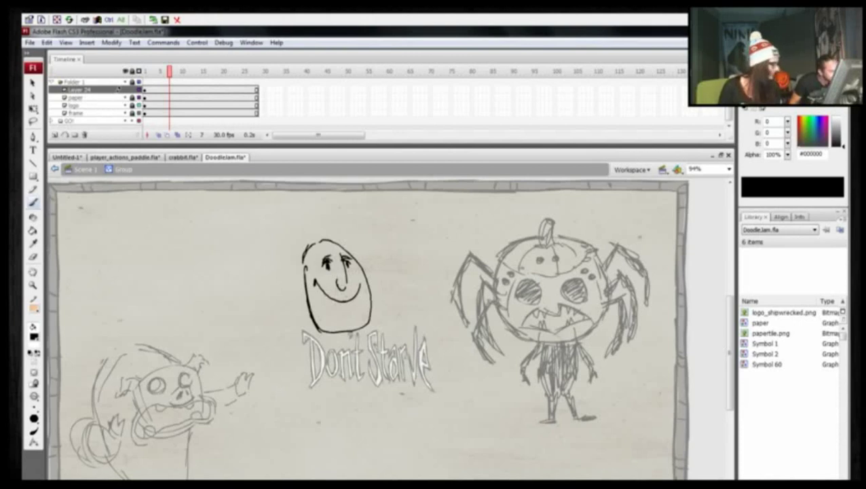
{"action": "mouse_move", "coordinate": [328, 288]}
{"action": "left_mouse_down"}
{"action": "mouse_move", "coordinate": [354, 284]}
{"action": "mouse_move", "coordinate": [367, 264]}
{"action": "mouse_move", "coordinate": [355, 294]}
{"action": "left_mouse_up"}
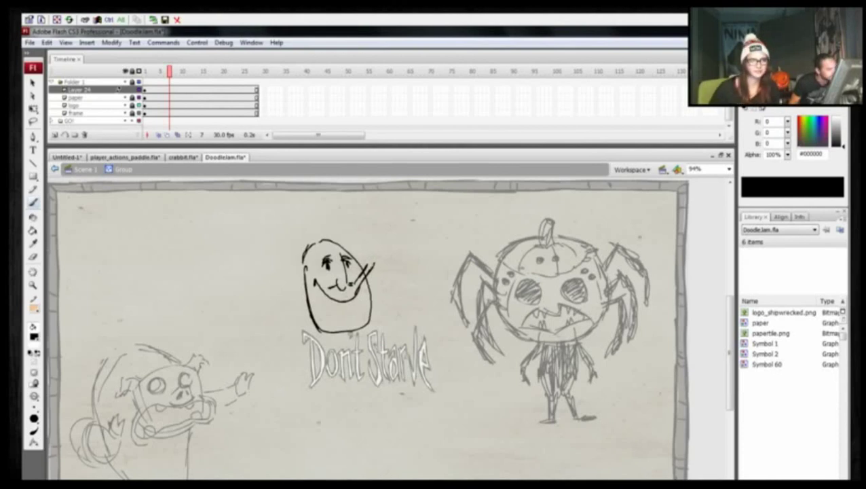
{"action": "mouse_move", "coordinate": [371, 263]}
{"action": "left_mouse_down"}
{"action": "mouse_move", "coordinate": [366, 245]}
{"action": "mouse_move", "coordinate": [348, 297]}
{"action": "mouse_move", "coordinate": [370, 265]}
{"action": "left_mouse_up"}
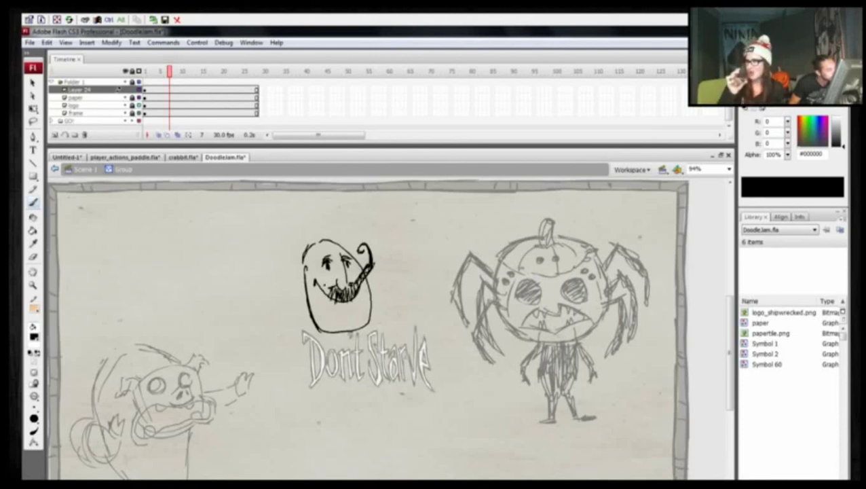
{"action": "mouse_move", "coordinate": [328, 289]}
{"action": "left_mouse_down"}
{"action": "mouse_move", "coordinate": [350, 296]}
{"action": "mouse_move", "coordinate": [363, 334]}
{"action": "mouse_move", "coordinate": [369, 314]}
{"action": "mouse_move", "coordinate": [351, 334]}
{"action": "left_mouse_up"}
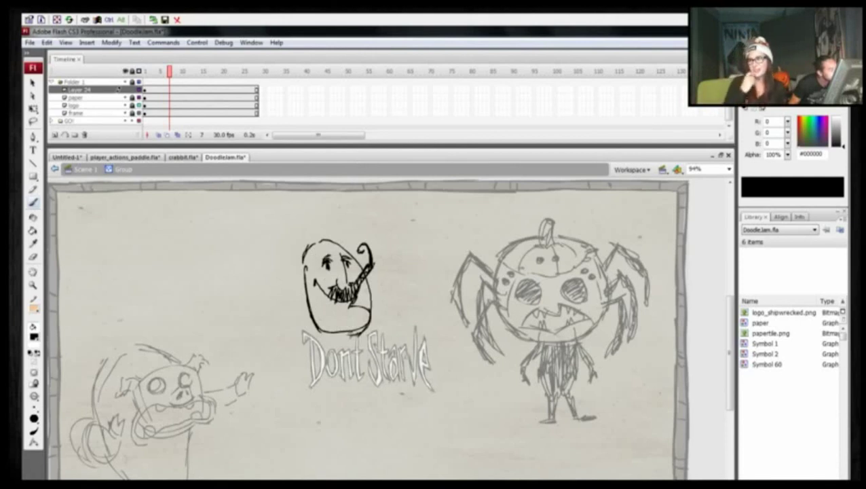
Step: Delete the egg-shaped head's eyes and eyebrows and redraw them as happy, arched closed eyes
{"action": "key", "text": "l"}
{"action": "key", "text": "Delete"}
{"action": "mouse_move", "coordinate": [324, 251]}
{"action": "left_mouse_down"}
{"action": "mouse_move", "coordinate": [335, 250]}
{"action": "mouse_move", "coordinate": [344, 263]}
{"action": "mouse_move", "coordinate": [345, 247]}
{"action": "mouse_move", "coordinate": [334, 262]}
{"action": "mouse_move", "coordinate": [354, 262]}
{"action": "mouse_move", "coordinate": [328, 248]}
{"action": "mouse_move", "coordinate": [351, 252]}
{"action": "left_mouse_up"}
{"action": "key", "text": "Delete"}
{"action": "key", "text": "b"}
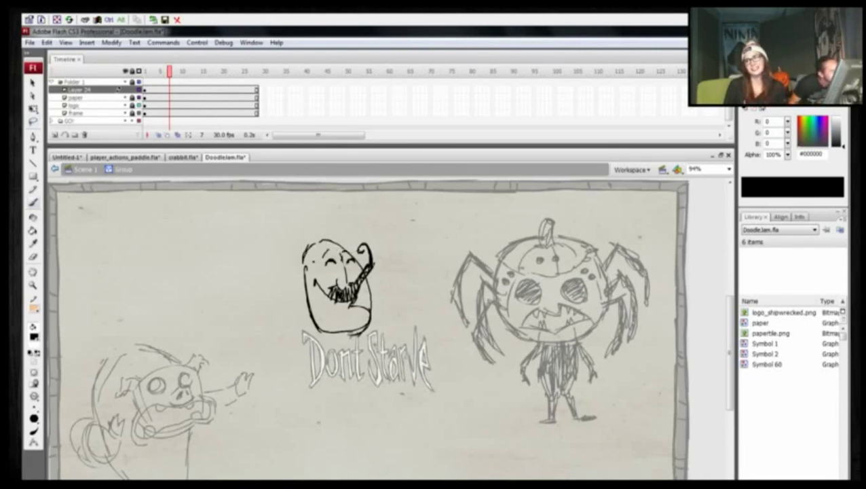
Step: Draw the mustache's left half, undo its tip, and redraw it extending to a small curl at the head's left edge
{"action": "mouse_move", "coordinate": [329, 285]}
{"action": "left_mouse_down"}
{"action": "mouse_move", "coordinate": [322, 291]}
{"action": "mouse_move", "coordinate": [313, 261]}
{"action": "mouse_move", "coordinate": [323, 279]}
{"action": "mouse_move", "coordinate": [322, 248]}
{"action": "left_mouse_up"}
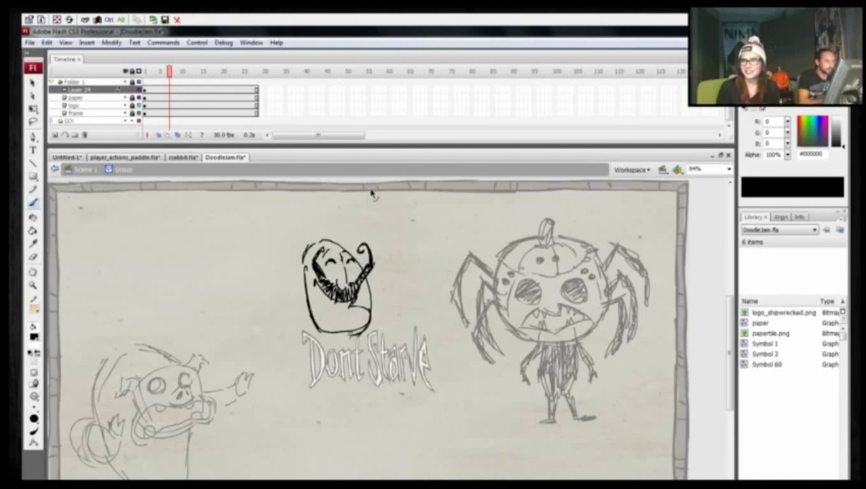
{"action": "key", "text": "ctrl+z"}
{"action": "key", "text": "ctrl+z"}
{"action": "key", "text": "ctrl+z"}
{"action": "mouse_move", "coordinate": [323, 279]}
{"action": "left_mouse_down"}
{"action": "mouse_move", "coordinate": [304, 269]}
{"action": "mouse_move", "coordinate": [315, 275]}
{"action": "mouse_move", "coordinate": [304, 264]}
{"action": "mouse_move", "coordinate": [308, 254]}
{"action": "left_mouse_up"}
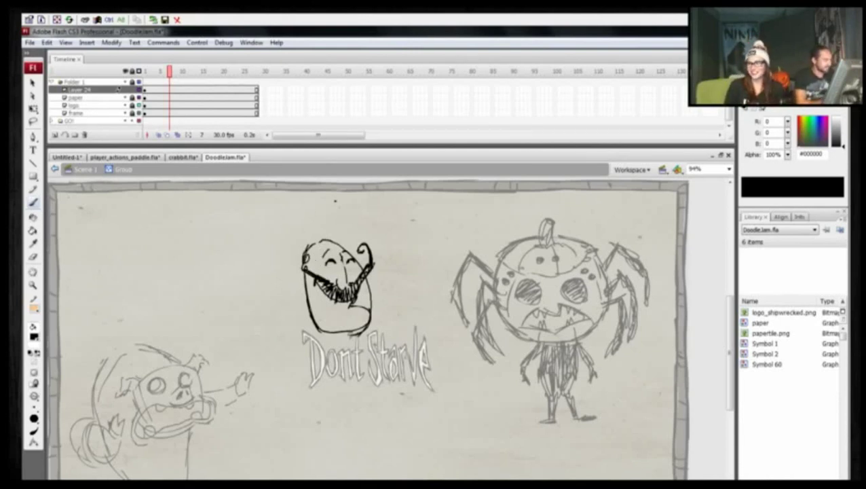
Step: Redraw the mustache's left tip so it curls outward past the head, and add short strokes across the head's top
{"action": "key", "text": "ctrl+z"}
{"action": "mouse_move", "coordinate": [323, 286]}
{"action": "left_mouse_down"}
{"action": "mouse_move", "coordinate": [296, 259]}
{"action": "mouse_move", "coordinate": [299, 249]}
{"action": "left_mouse_up"}
{"action": "key", "text": "ctrl+z"}
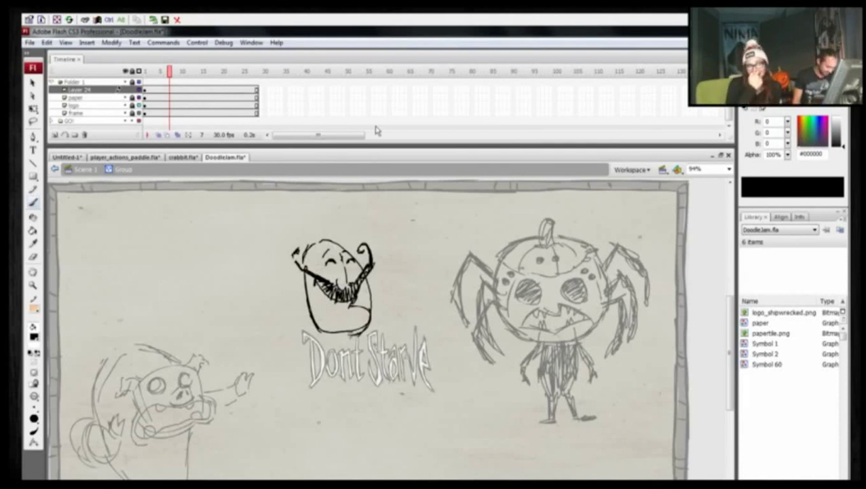
{"action": "left_click_drag", "start_coordinate": [309, 246], "coordinate": [337, 241]}
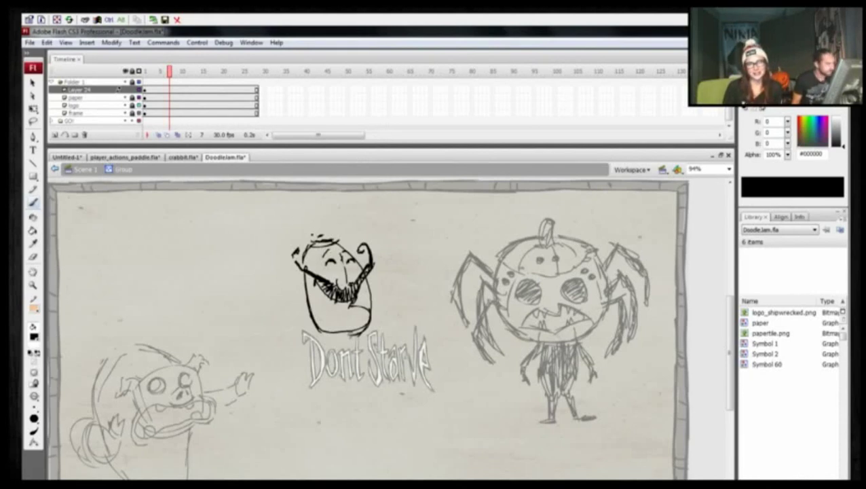
Step: Surround the mustached head with large rounded flower petals and outline a small body beneath it
{"action": "mouse_move", "coordinate": [318, 238]}
{"action": "left_mouse_down"}
{"action": "mouse_move", "coordinate": [286, 199]}
{"action": "mouse_move", "coordinate": [238, 245]}
{"action": "mouse_move", "coordinate": [287, 272]}
{"action": "left_mouse_up"}
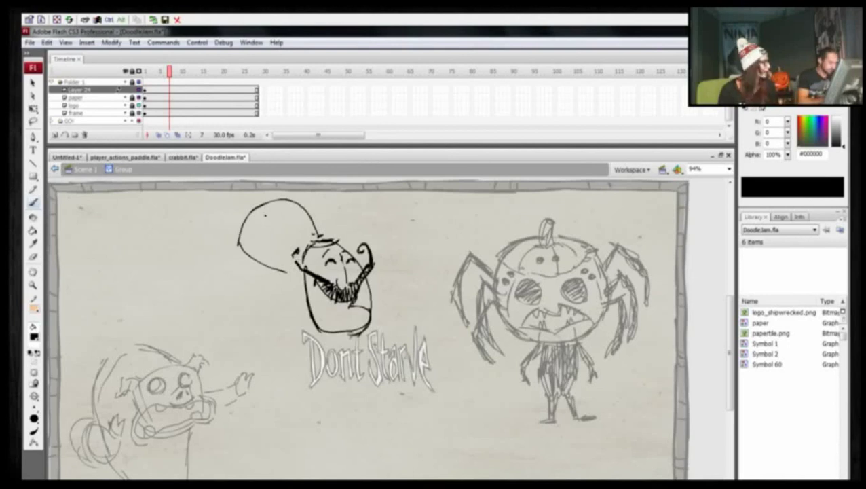
{"action": "key", "text": "ctrl+z"}
{"action": "mouse_move", "coordinate": [238, 244]}
{"action": "left_mouse_down"}
{"action": "mouse_move", "coordinate": [298, 271]}
{"action": "mouse_move", "coordinate": [232, 289]}
{"action": "mouse_move", "coordinate": [249, 328]}
{"action": "mouse_move", "coordinate": [300, 300]}
{"action": "mouse_move", "coordinate": [254, 341]}
{"action": "left_mouse_up"}
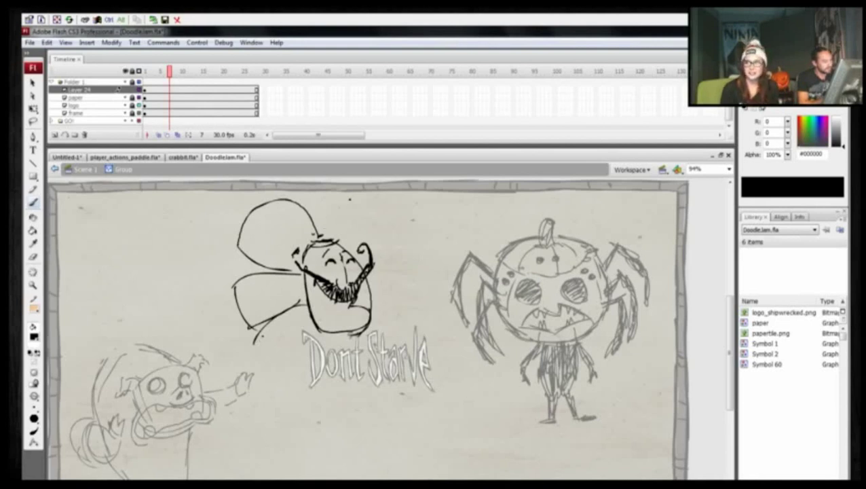
{"action": "mouse_move", "coordinate": [322, 239]}
{"action": "left_mouse_down"}
{"action": "mouse_move", "coordinate": [349, 197]}
{"action": "mouse_move", "coordinate": [384, 223]}
{"action": "mouse_move", "coordinate": [377, 257]}
{"action": "mouse_move", "coordinate": [414, 243]}
{"action": "mouse_move", "coordinate": [426, 279]}
{"action": "mouse_move", "coordinate": [373, 304]}
{"action": "left_mouse_up"}
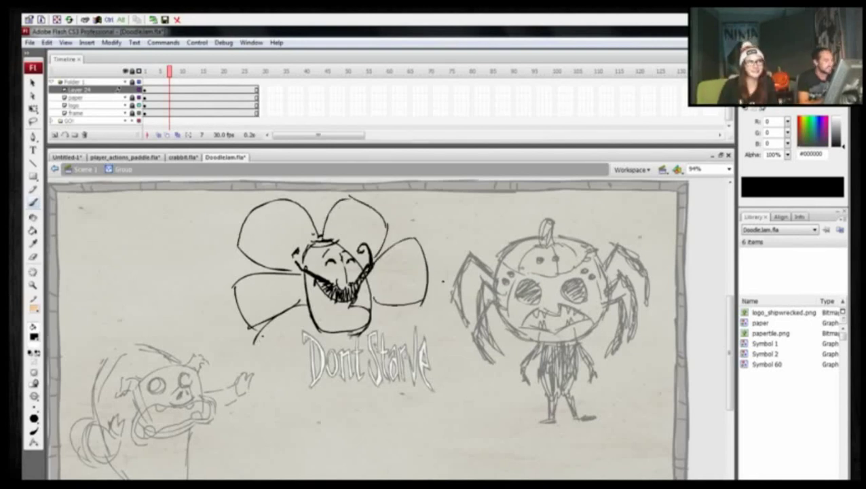
{"action": "mouse_move", "coordinate": [319, 330]}
{"action": "left_mouse_down"}
{"action": "mouse_move", "coordinate": [299, 364]}
{"action": "mouse_move", "coordinate": [258, 335]}
{"action": "left_mouse_up"}
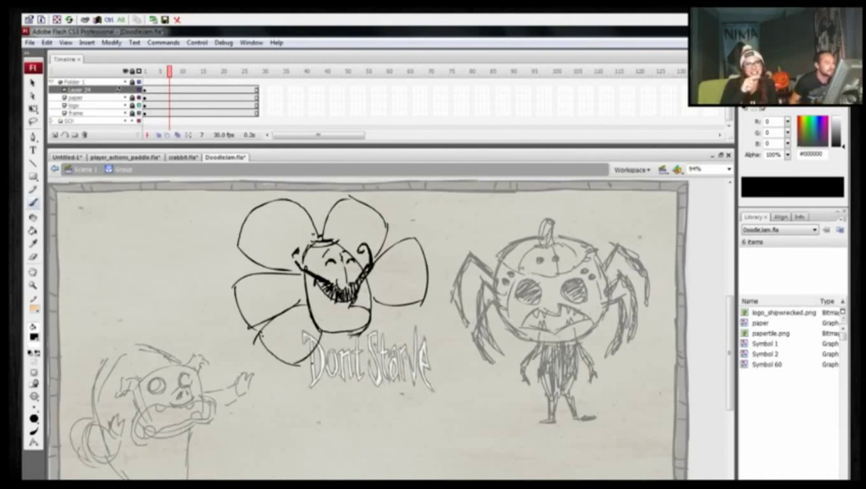
{"action": "mouse_move", "coordinate": [319, 330]}
{"action": "left_mouse_down"}
{"action": "mouse_move", "coordinate": [323, 373]}
{"action": "mouse_move", "coordinate": [372, 360]}
{"action": "mouse_move", "coordinate": [370, 330]}
{"action": "mouse_move", "coordinate": [364, 352]}
{"action": "mouse_move", "coordinate": [393, 342]}
{"action": "mouse_move", "coordinate": [371, 305]}
{"action": "mouse_move", "coordinate": [404, 310]}
{"action": "left_mouse_up"}
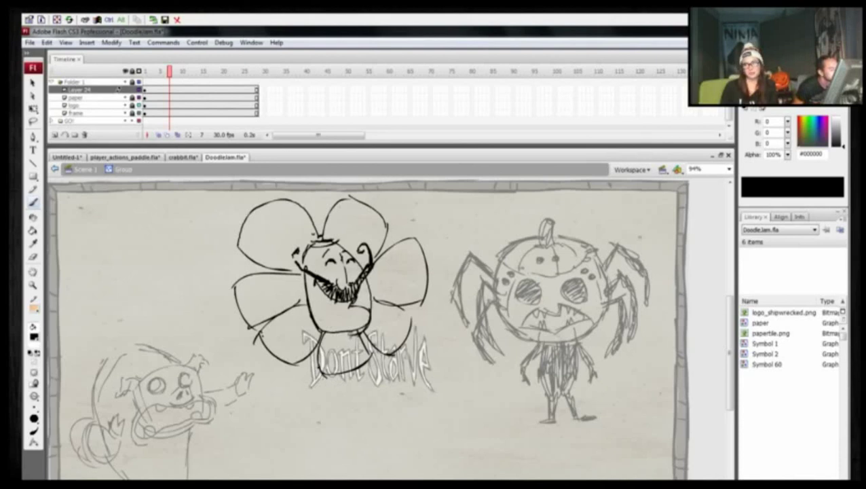
Step: Draw two short legs with small feet under the flower character's body, undoing the unwanted strokes
{"action": "mouse_move", "coordinate": [319, 367]}
{"action": "left_mouse_down"}
{"action": "mouse_move", "coordinate": [322, 375]}
{"action": "mouse_move", "coordinate": [345, 375]}
{"action": "mouse_move", "coordinate": [323, 402]}
{"action": "left_mouse_up"}
{"action": "key", "text": "ctrl+z"}
{"action": "left_click_drag", "start_coordinate": [329, 377], "coordinate": [335, 407]}
{"action": "key", "text": "ctrl+z"}
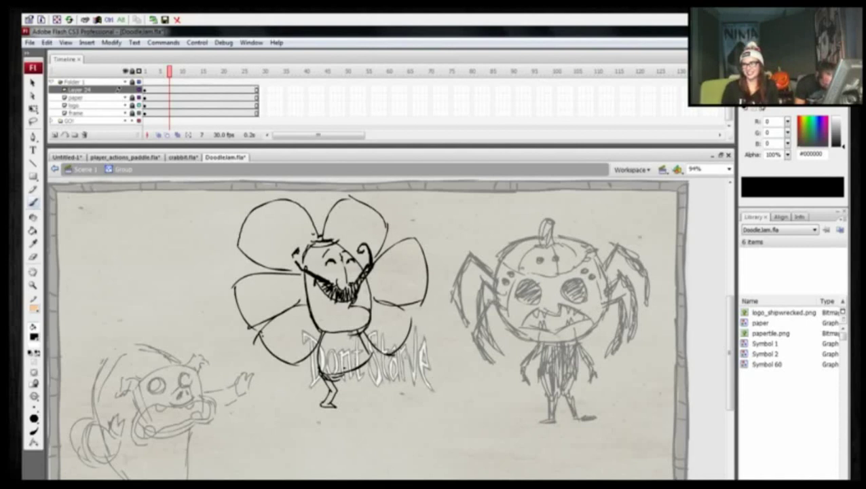
{"action": "mouse_move", "coordinate": [340, 376]}
{"action": "left_mouse_down"}
{"action": "mouse_move", "coordinate": [334, 404]}
{"action": "mouse_move", "coordinate": [343, 406]}
{"action": "mouse_move", "coordinate": [326, 396]}
{"action": "mouse_move", "coordinate": [324, 405]}
{"action": "mouse_move", "coordinate": [341, 404]}
{"action": "left_mouse_up"}
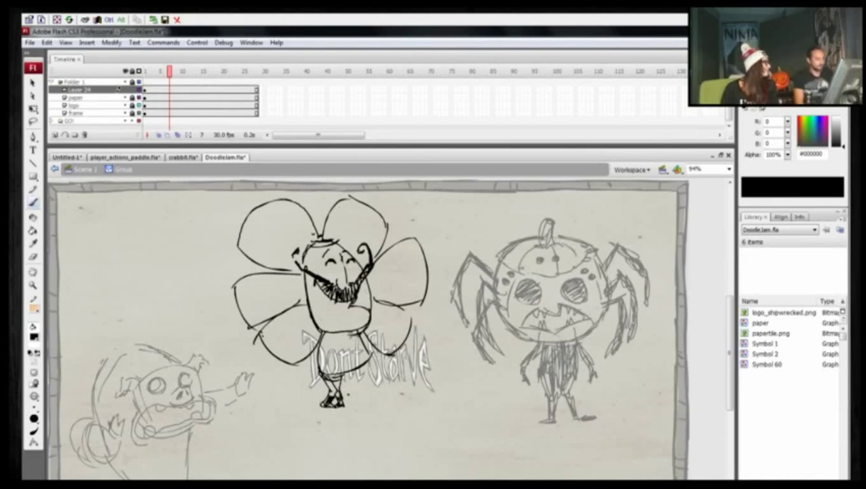
Step: Draw the flower character's arms on both sides of its body, each ending in a leaf-shaped hand
{"action": "mouse_move", "coordinate": [320, 342]}
{"action": "left_mouse_down"}
{"action": "mouse_move", "coordinate": [299, 370]}
{"action": "mouse_move", "coordinate": [311, 380]}
{"action": "mouse_move", "coordinate": [272, 385]}
{"action": "mouse_move", "coordinate": [290, 384]}
{"action": "left_mouse_up"}
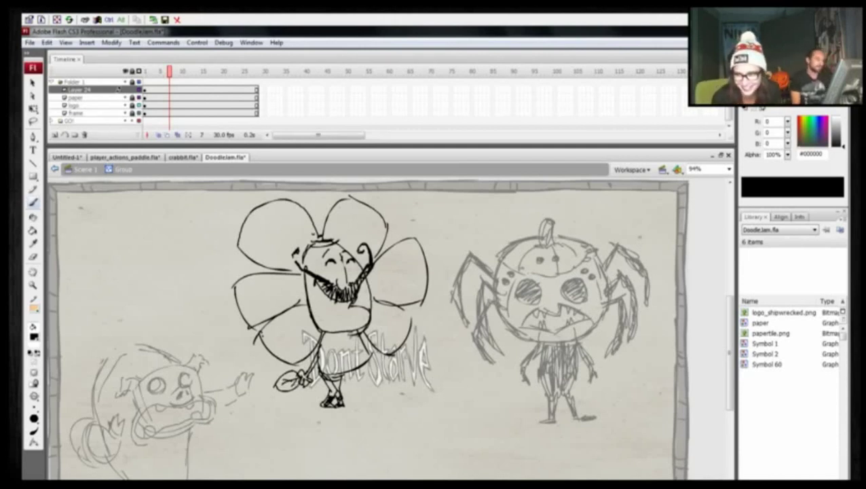
{"action": "mouse_move", "coordinate": [354, 365]}
{"action": "left_mouse_down"}
{"action": "mouse_move", "coordinate": [372, 379]}
{"action": "mouse_move", "coordinate": [367, 388]}
{"action": "mouse_move", "coordinate": [397, 366]}
{"action": "left_mouse_up"}
{"action": "left_click_drag", "start_coordinate": [375, 370], "coordinate": [383, 377]}
{"action": "left_click_drag", "start_coordinate": [380, 367], "coordinate": [391, 370]}
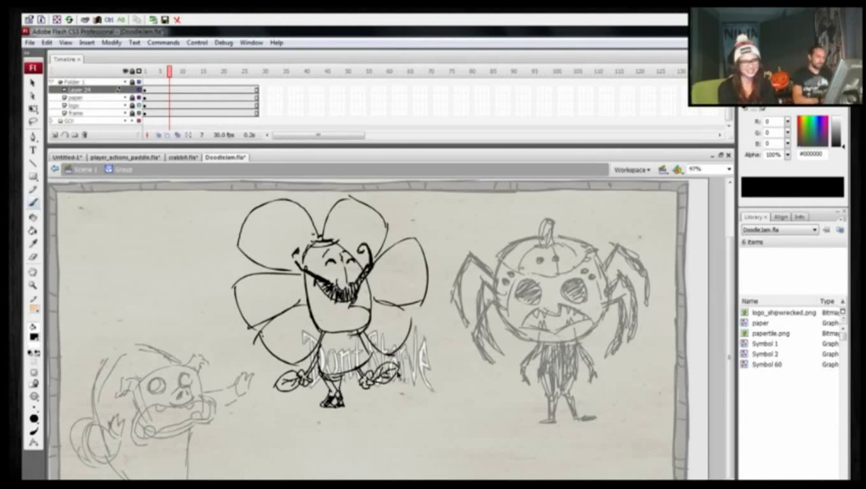
Step: Exit the group, shrink the flower character and place it above and left of the Don't Starve logo
{"action": "key", "text": "ctrl+minus"}
{"action": "key", "text": "v"}
{"action": "double_click", "coordinate": [286, 315]}
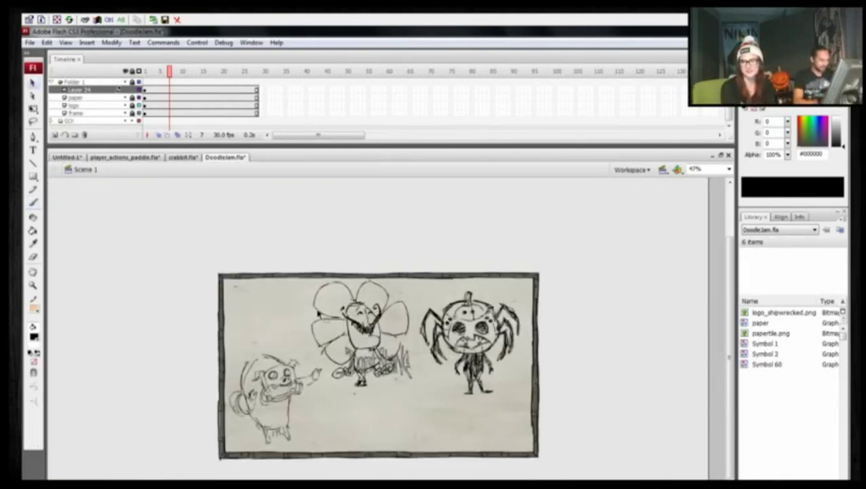
{"action": "left_click_drag", "start_coordinate": [313, 349], "coordinate": [306, 398]}
{"action": "key", "text": "q"}
{"action": "left_click_drag", "start_coordinate": [305, 328], "coordinate": [296, 289]}
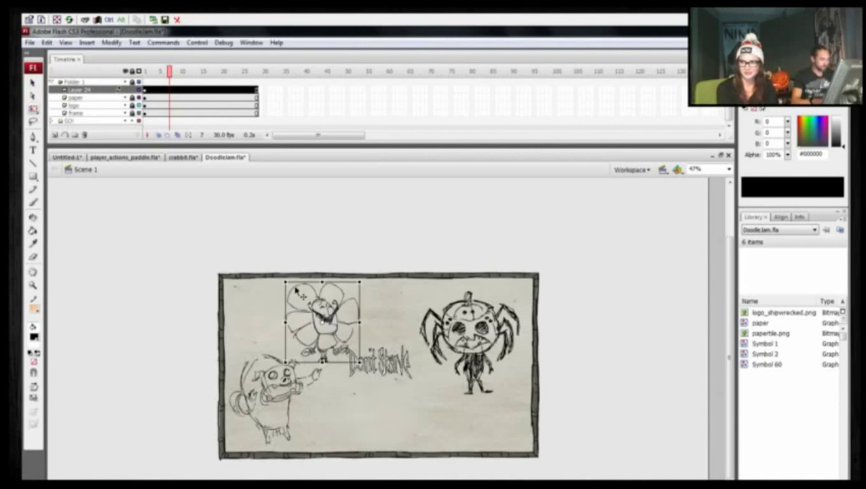
{"action": "key", "text": "Escape"}
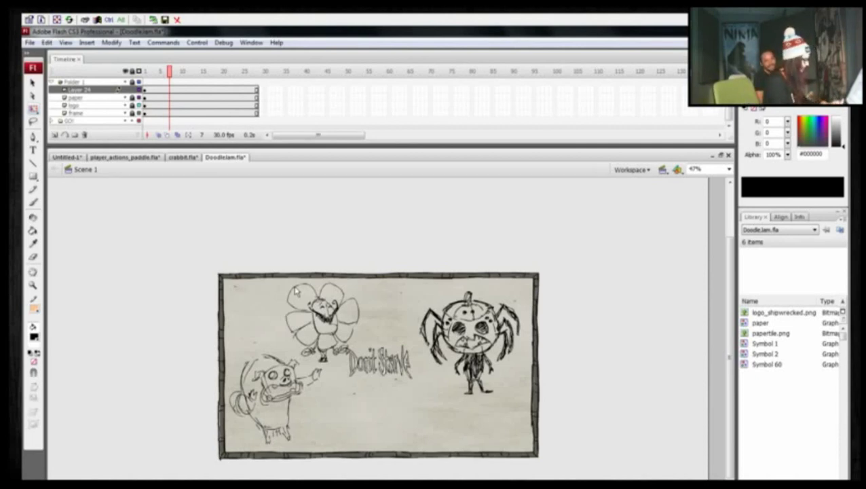
{"action": "key", "text": "v"}
{"action": "left_click_drag", "start_coordinate": [567, 352], "coordinate": [578, 315]}
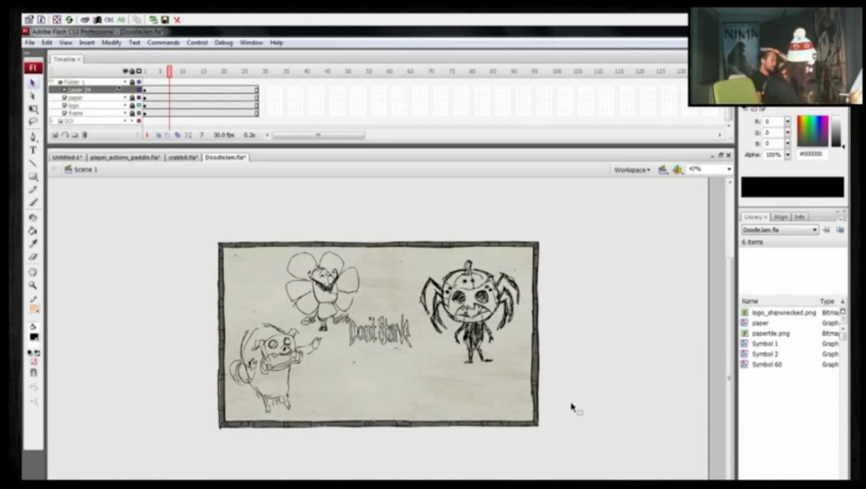
{"action": "key", "text": "ctrl+="}
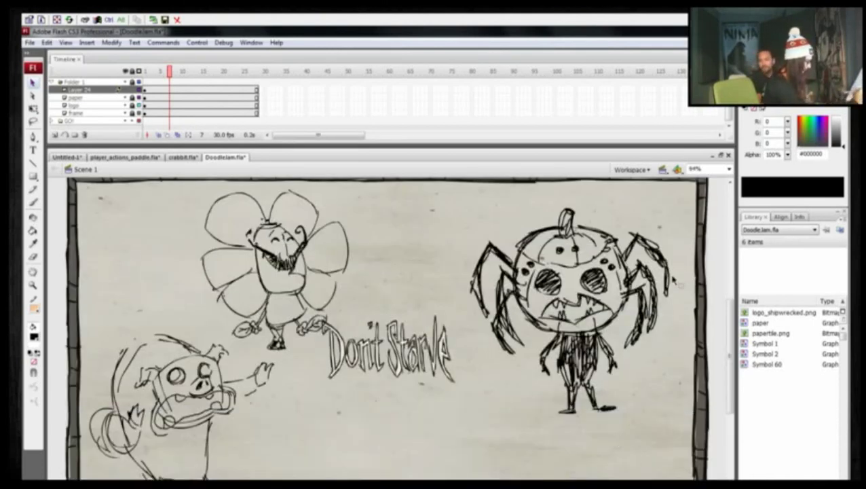
{"action": "key", "text": "l"}
{"action": "mouse_move", "coordinate": [670, 239]}
{"action": "left_mouse_down"}
{"action": "mouse_move", "coordinate": [484, 346]}
{"action": "mouse_move", "coordinate": [663, 209]}
{"action": "mouse_move", "coordinate": [690, 262]}
{"action": "left_mouse_up"}
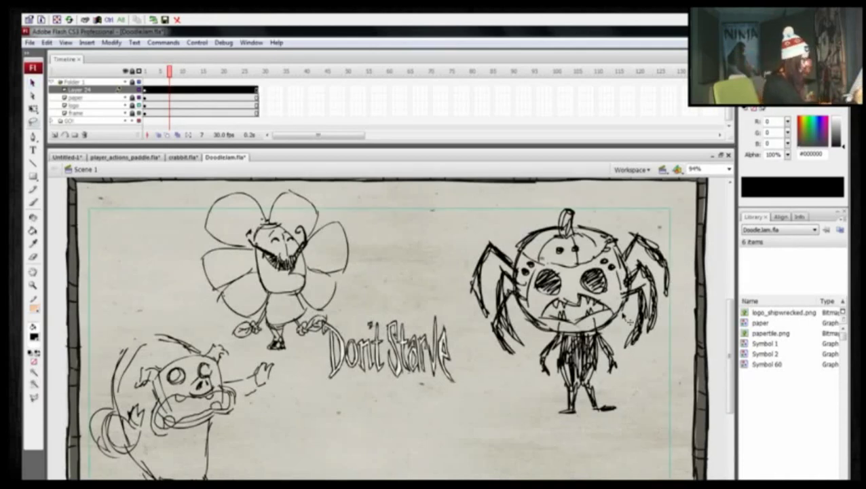
{"action": "key", "text": "v"}
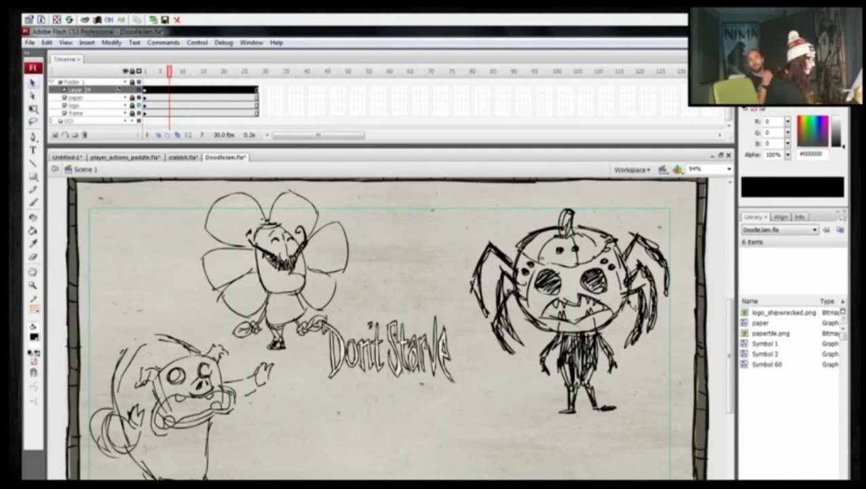
{"action": "double_click", "coordinate": [627, 305]}
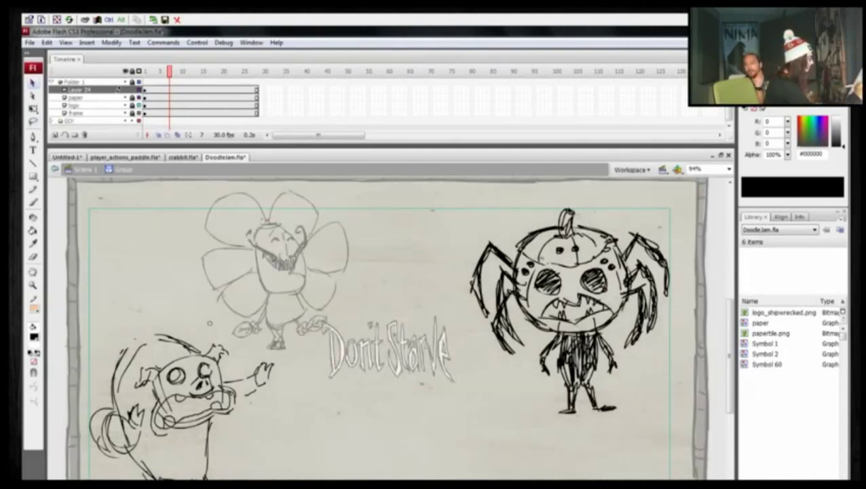
Step: Hide the logo layer and keep the drawing and paper layers visible
{"action": "left_click", "coordinate": [125, 90]}
{"action": "left_click", "coordinate": [125, 89]}
{"action": "left_click", "coordinate": [125, 98]}
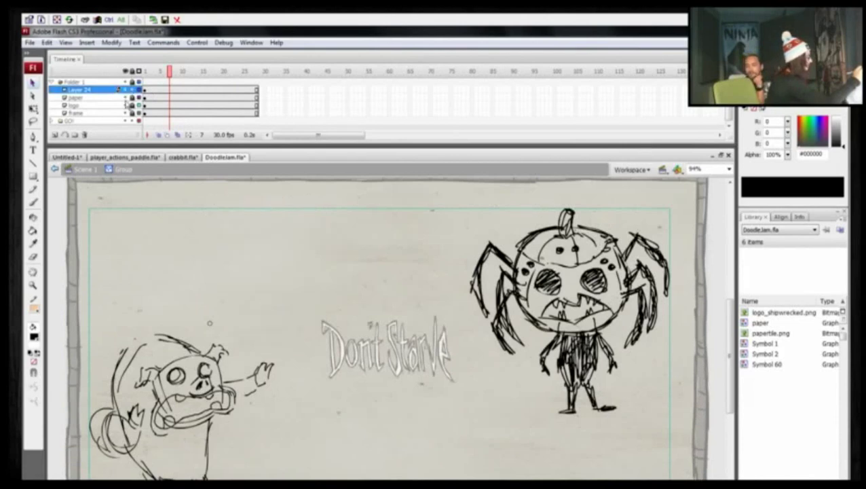
{"action": "left_click", "coordinate": [125, 105]}
{"action": "left_click", "coordinate": [125, 98]}
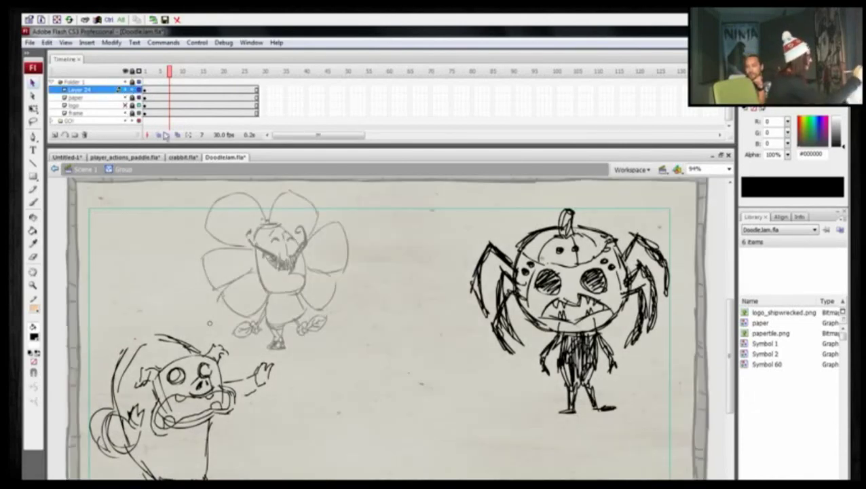
Step: Leave the group at frame 1 and add a new layer directly above the GO! folder
{"action": "left_click", "coordinate": [142, 90]}
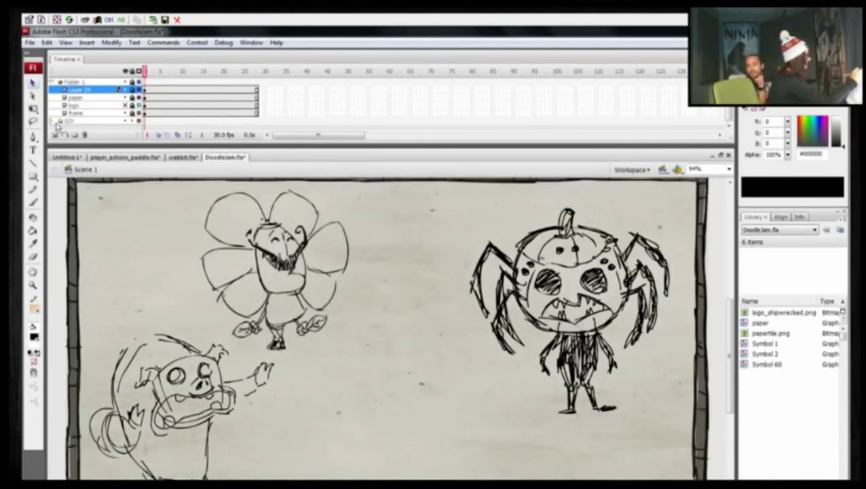
{"action": "left_click", "coordinate": [100, 121]}
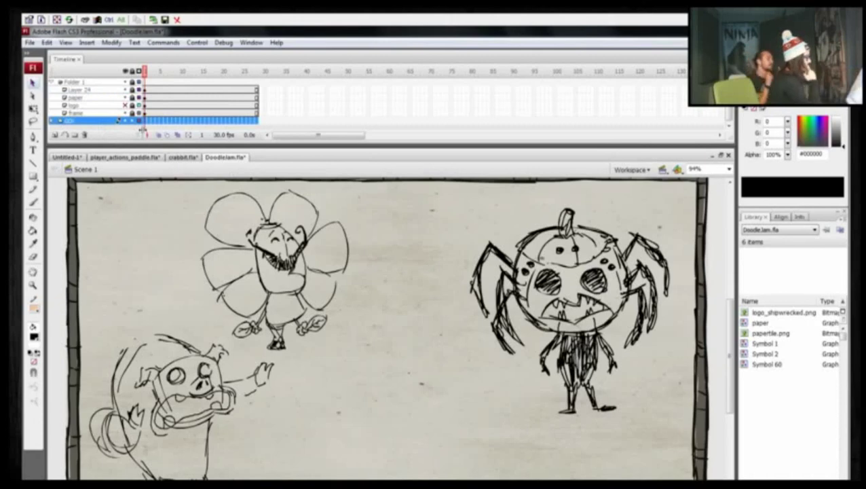
{"action": "left_click", "coordinate": [55, 135]}
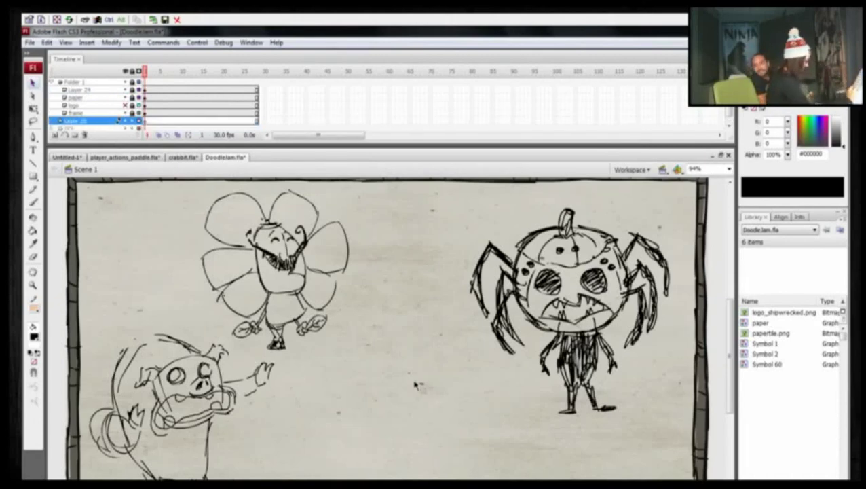
Step: Brush the tapered sides and pointed chin of a face between the flower character and the spider-legged pumpkin
{"action": "key", "text": "b"}
{"action": "left_click_drag", "start_coordinate": [598, 454], "coordinate": [620, 435]}
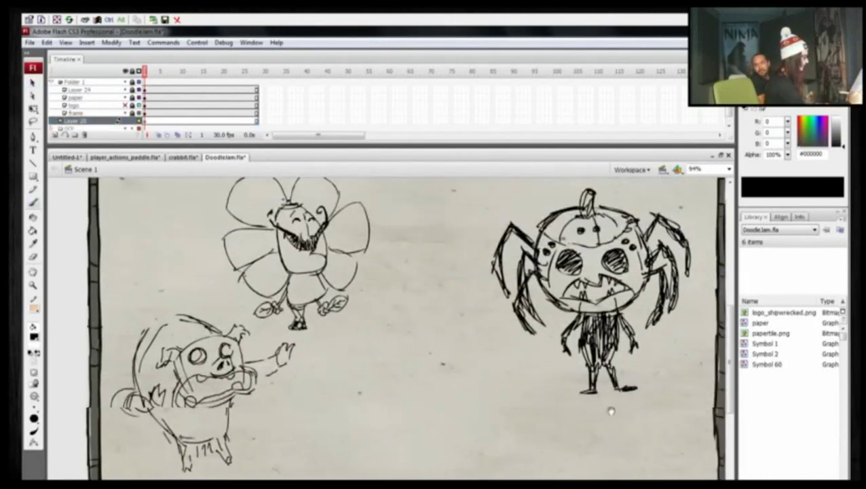
{"action": "left_click_drag", "start_coordinate": [402, 382], "coordinate": [411, 400]}
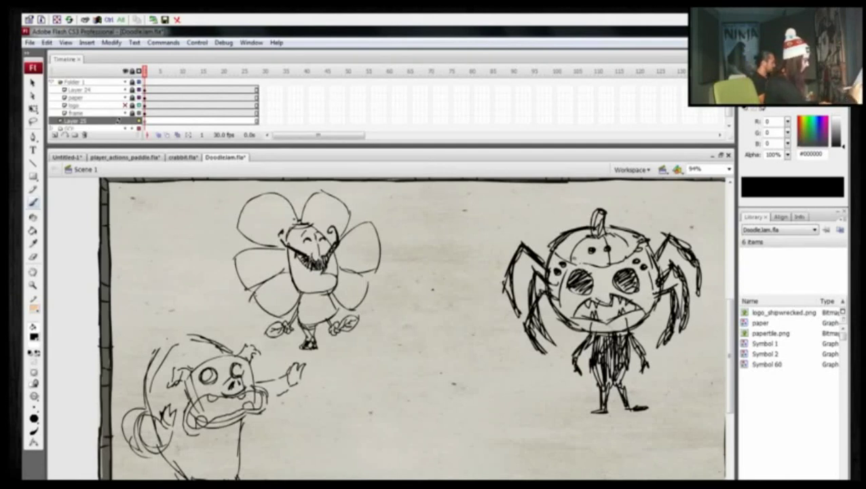
{"action": "mouse_move", "coordinate": [397, 312]}
{"action": "left_mouse_down"}
{"action": "mouse_move", "coordinate": [394, 382]}
{"action": "mouse_move", "coordinate": [429, 406]}
{"action": "left_mouse_up"}
{"action": "mouse_move", "coordinate": [467, 304]}
{"action": "left_mouse_down"}
{"action": "mouse_move", "coordinate": [456, 385]}
{"action": "mouse_move", "coordinate": [433, 406]}
{"action": "left_mouse_up"}
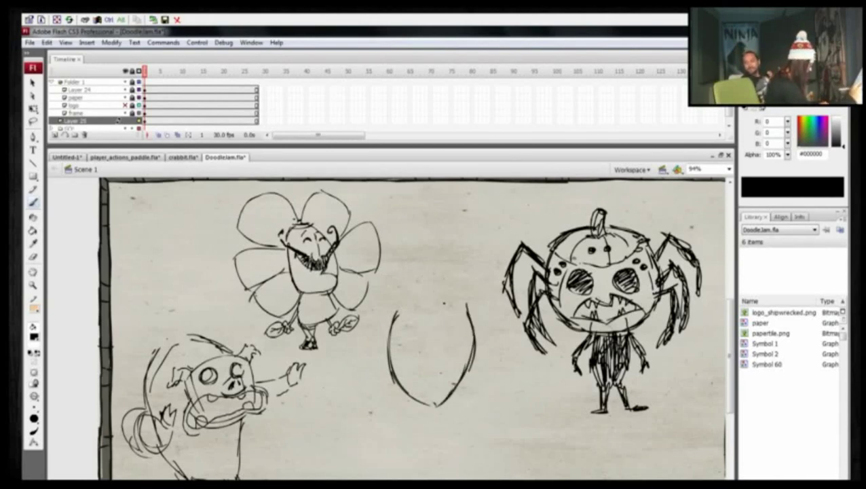
Step: Draw narrow rectangular glasses across the face, with a small pointed nose and a little open mouth below
{"action": "mouse_move", "coordinate": [436, 339]}
{"action": "left_mouse_down"}
{"action": "mouse_move", "coordinate": [435, 364]}
{"action": "mouse_move", "coordinate": [483, 338]}
{"action": "mouse_move", "coordinate": [477, 353]}
{"action": "mouse_move", "coordinate": [372, 339]}
{"action": "left_mouse_up"}
{"action": "mouse_move", "coordinate": [379, 341]}
{"action": "left_mouse_down"}
{"action": "mouse_move", "coordinate": [380, 353]}
{"action": "mouse_move", "coordinate": [445, 351]}
{"action": "mouse_move", "coordinate": [487, 339]}
{"action": "mouse_move", "coordinate": [475, 352]}
{"action": "left_mouse_up"}
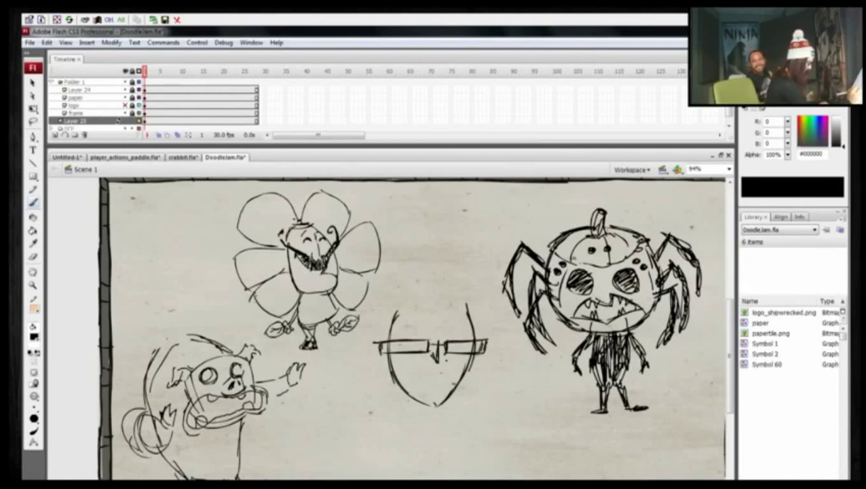
{"action": "mouse_move", "coordinate": [427, 378]}
{"action": "left_mouse_down"}
{"action": "mouse_move", "coordinate": [435, 372]}
{"action": "mouse_move", "coordinate": [441, 380]}
{"action": "mouse_move", "coordinate": [427, 381]}
{"action": "mouse_move", "coordinate": [443, 383]}
{"action": "left_mouse_up"}
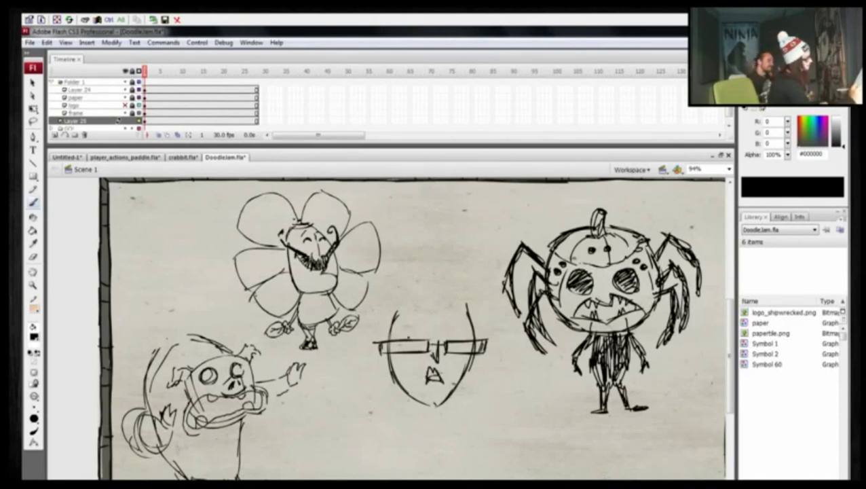
Step: Draw closed eyes with lashes above the glasses, undoing and redrawing the unwanted lash strokes
{"action": "mouse_move", "coordinate": [394, 330]}
{"action": "left_mouse_down"}
{"action": "mouse_move", "coordinate": [418, 337]}
{"action": "mouse_move", "coordinate": [422, 330]}
{"action": "mouse_move", "coordinate": [396, 341]}
{"action": "left_mouse_up"}
{"action": "key", "text": "ctrl+z"}
{"action": "left_click_drag", "start_coordinate": [403, 339], "coordinate": [409, 345]}
{"action": "mouse_move", "coordinate": [414, 337]}
{"action": "left_mouse_down"}
{"action": "mouse_move", "coordinate": [467, 330]}
{"action": "mouse_move", "coordinate": [454, 343]}
{"action": "mouse_move", "coordinate": [468, 331]}
{"action": "mouse_move", "coordinate": [446, 339]}
{"action": "mouse_move", "coordinate": [451, 345]}
{"action": "left_mouse_up"}
{"action": "key", "text": "ctrl+z"}
{"action": "key", "text": "ctrl+z"}
{"action": "key", "text": "ctrl+z"}
{"action": "left_click_drag", "start_coordinate": [457, 339], "coordinate": [458, 346]}
{"action": "left_click_drag", "start_coordinate": [463, 338], "coordinate": [464, 344]}
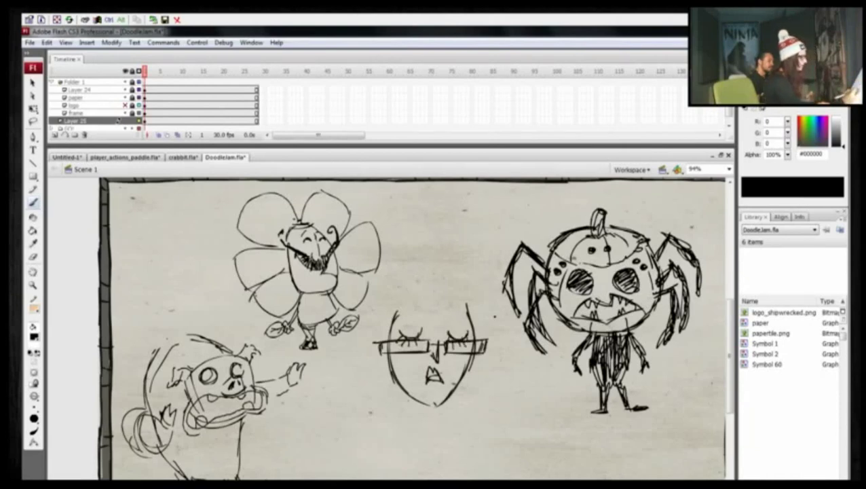
Step: Add slanted, frowning eyebrows above the closed eyes and draw an ear on each side of the face
{"action": "mouse_move", "coordinate": [461, 321]}
{"action": "left_mouse_down"}
{"action": "mouse_move", "coordinate": [442, 327]}
{"action": "mouse_move", "coordinate": [462, 321]}
{"action": "left_mouse_up"}
{"action": "left_click_drag", "start_coordinate": [405, 321], "coordinate": [484, 339]}
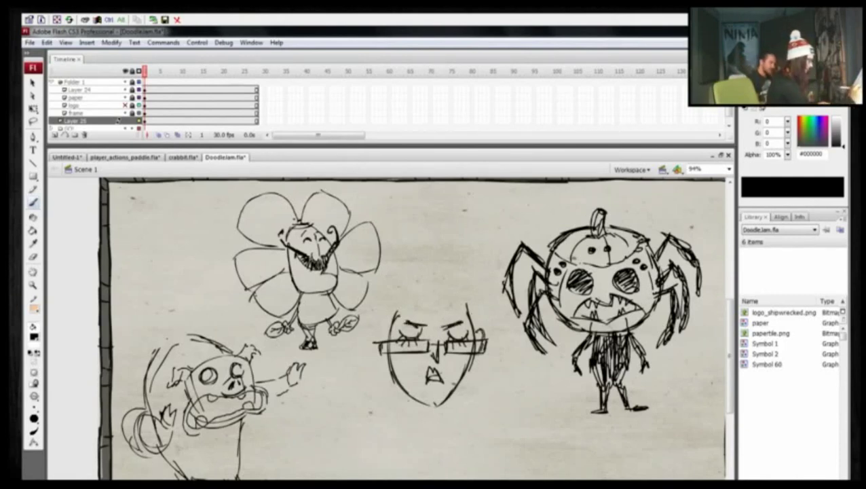
{"action": "mouse_move", "coordinate": [389, 325]}
{"action": "left_mouse_down"}
{"action": "mouse_move", "coordinate": [381, 339]}
{"action": "mouse_move", "coordinate": [410, 389]}
{"action": "left_mouse_up"}
Step: Thicken the outline of the bespectacled face along both jaw sides and the chin
{"action": "left_click_drag", "start_coordinate": [391, 358], "coordinate": [438, 405]}
{"action": "mouse_move", "coordinate": [400, 380]}
{"action": "left_mouse_down"}
{"action": "mouse_move", "coordinate": [439, 405]}
{"action": "mouse_move", "coordinate": [463, 375]}
{"action": "left_mouse_up"}
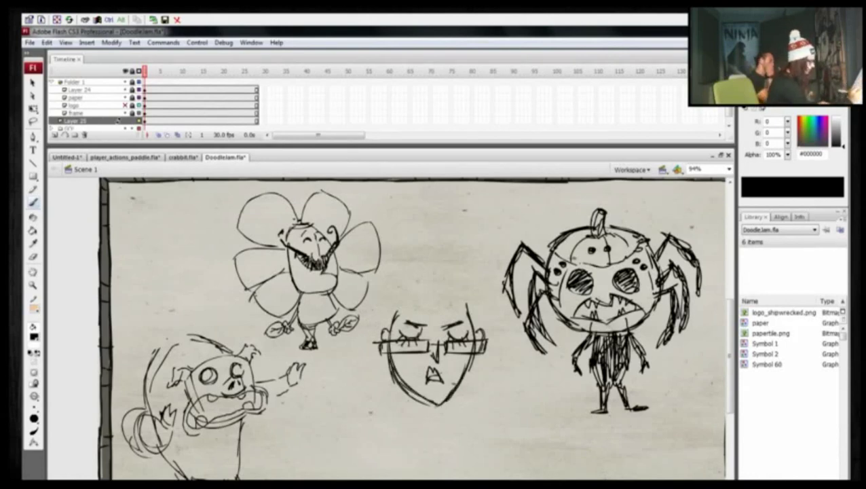
{"action": "left_click_drag", "start_coordinate": [439, 405], "coordinate": [464, 369]}
{"action": "left_click_drag", "start_coordinate": [467, 305], "coordinate": [473, 334]}
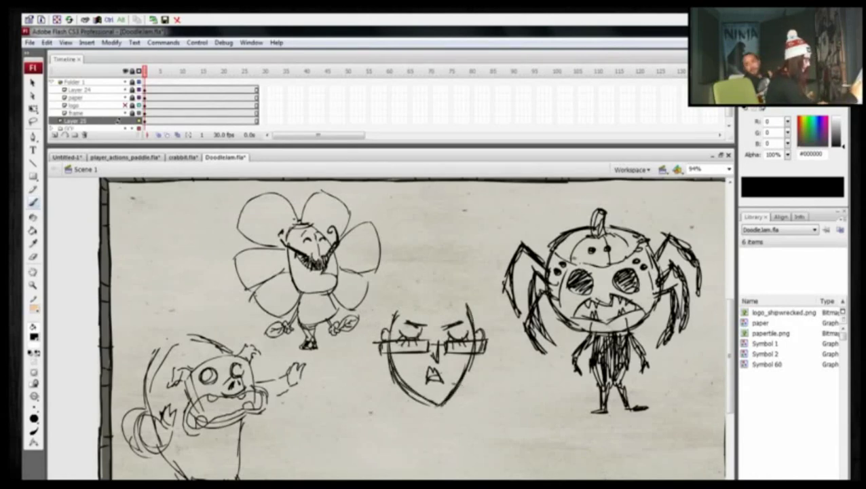
Step: Close the top of the bespectacled head, add forehead wrinkles, and undo the extra strokes along the hairline
{"action": "left_click_drag", "start_coordinate": [395, 306], "coordinate": [389, 338]}
{"action": "left_click_drag", "start_coordinate": [425, 315], "coordinate": [466, 299]}
{"action": "mouse_move", "coordinate": [392, 308]}
{"action": "left_mouse_down"}
{"action": "mouse_move", "coordinate": [441, 290]}
{"action": "mouse_move", "coordinate": [471, 309]}
{"action": "left_mouse_up"}
{"action": "left_click_drag", "start_coordinate": [409, 296], "coordinate": [453, 286]}
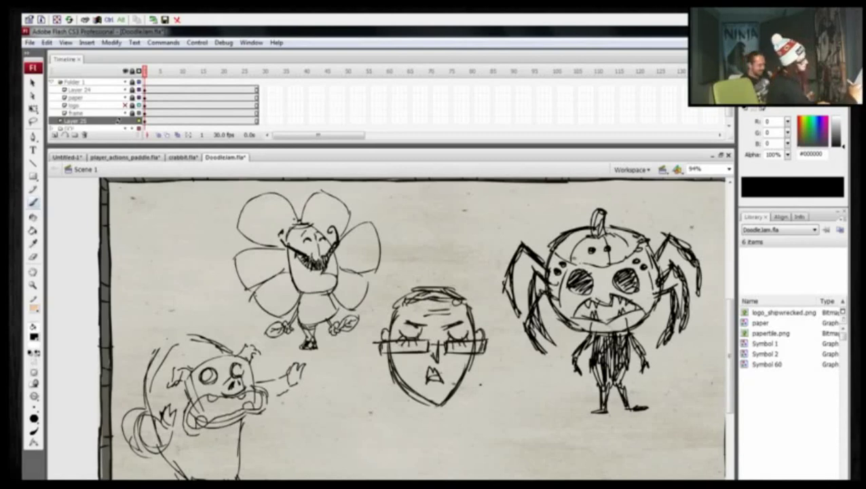
{"action": "key", "text": "ctrl+z"}
{"action": "key", "text": "ctrl+z"}
{"action": "key", "text": "ctrl+z"}
{"action": "key", "text": "ctrl+z"}
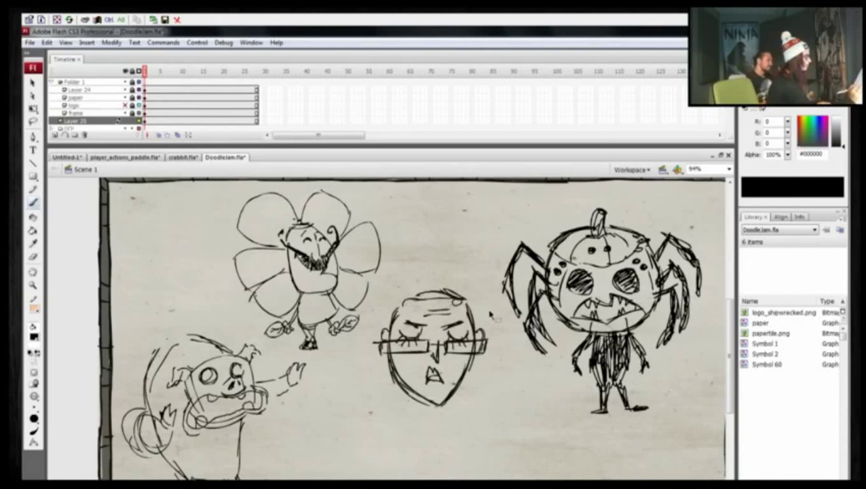
Step: Undo the last head-top strokes and draw a tall witch's hat with a brim, buckled band and drooping tip on the bespectacled head
{"action": "key", "text": "ctrl+z"}
{"action": "key", "text": "ctrl+z"}
{"action": "key", "text": "ctrl+z"}
{"action": "mouse_move", "coordinate": [396, 310]}
{"action": "left_mouse_down"}
{"action": "mouse_move", "coordinate": [410, 298]}
{"action": "mouse_move", "coordinate": [460, 296]}
{"action": "mouse_move", "coordinate": [492, 269]}
{"action": "mouse_move", "coordinate": [377, 299]}
{"action": "left_mouse_up"}
{"action": "left_click_drag", "start_coordinate": [378, 306], "coordinate": [388, 322]}
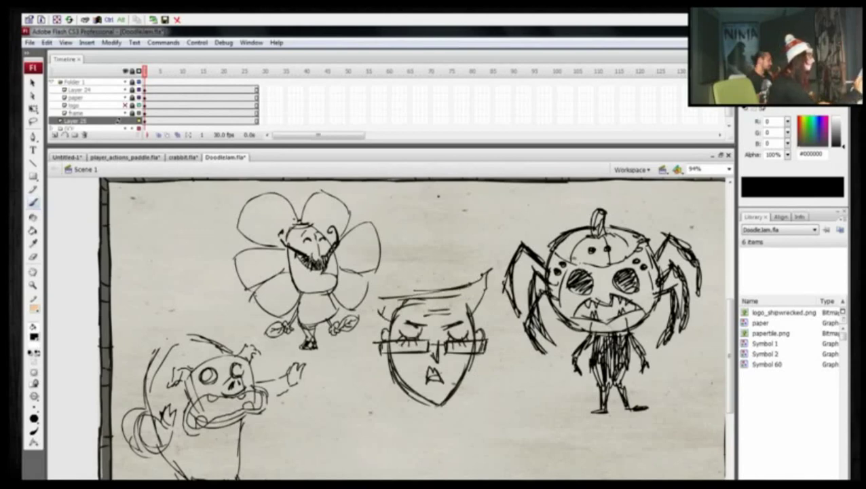
{"action": "mouse_move", "coordinate": [412, 292]}
{"action": "left_mouse_down"}
{"action": "mouse_move", "coordinate": [490, 227]}
{"action": "mouse_move", "coordinate": [484, 253]}
{"action": "mouse_move", "coordinate": [444, 221]}
{"action": "mouse_move", "coordinate": [461, 282]}
{"action": "left_mouse_up"}
{"action": "mouse_move", "coordinate": [449, 222]}
{"action": "left_mouse_down"}
{"action": "mouse_move", "coordinate": [467, 281]}
{"action": "mouse_move", "coordinate": [425, 292]}
{"action": "mouse_move", "coordinate": [448, 291]}
{"action": "mouse_move", "coordinate": [427, 277]}
{"action": "mouse_move", "coordinate": [459, 270]}
{"action": "left_mouse_up"}
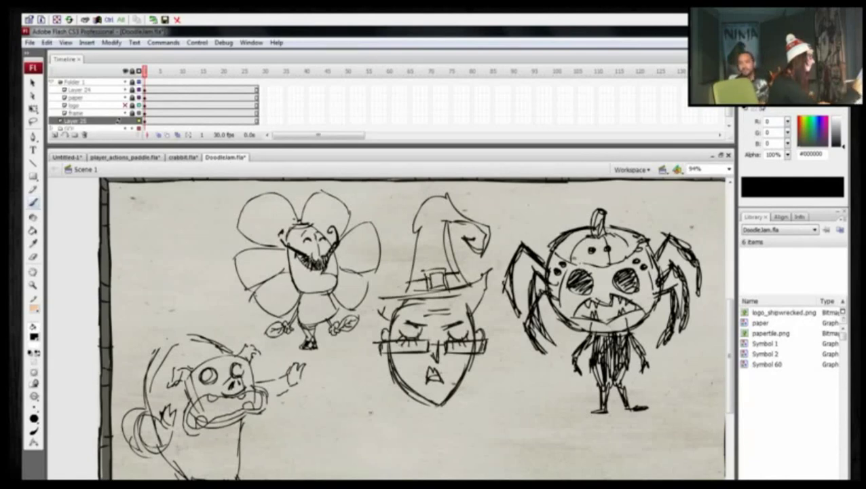
Step: Extend and curl the hat brim at both ends, shade its undersides, and reinforce the hat and hairline outlines
{"action": "left_click_drag", "start_coordinate": [447, 221], "coordinate": [462, 273]}
{"action": "mouse_move", "coordinate": [416, 230]}
{"action": "left_mouse_down"}
{"action": "mouse_move", "coordinate": [410, 276]}
{"action": "mouse_move", "coordinate": [364, 302]}
{"action": "left_mouse_up"}
{"action": "left_click_drag", "start_coordinate": [485, 272], "coordinate": [469, 310]}
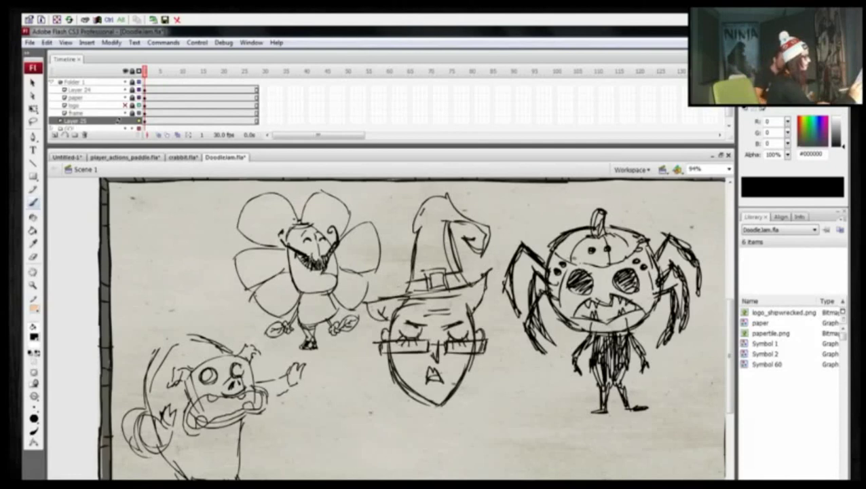
{"action": "mouse_move", "coordinate": [369, 299]}
{"action": "left_mouse_down"}
{"action": "mouse_move", "coordinate": [387, 320]}
{"action": "mouse_move", "coordinate": [403, 298]}
{"action": "left_mouse_up"}
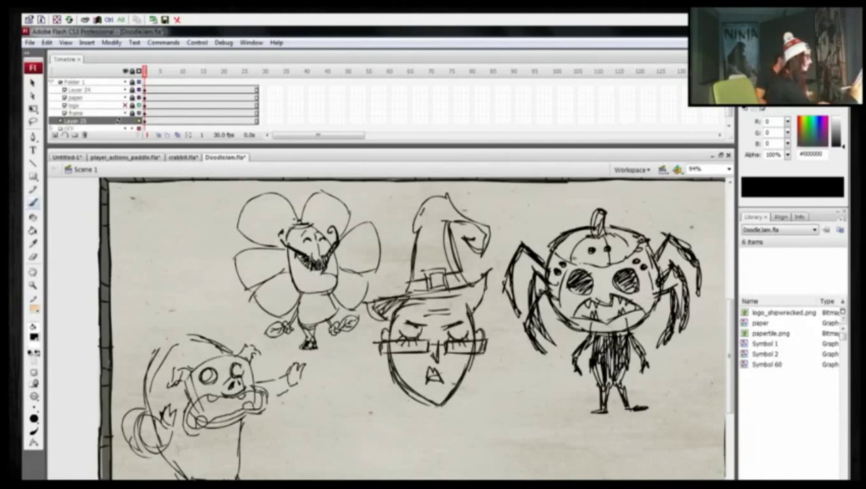
{"action": "left_click_drag", "start_coordinate": [485, 277], "coordinate": [473, 307]}
{"action": "left_click_drag", "start_coordinate": [393, 300], "coordinate": [388, 335]}
Step: Fill the cone of the witch's hat with dense lengthwise hatching and strengthen its bent tip and outer edges
{"action": "left_click_drag", "start_coordinate": [426, 200], "coordinate": [415, 226]}
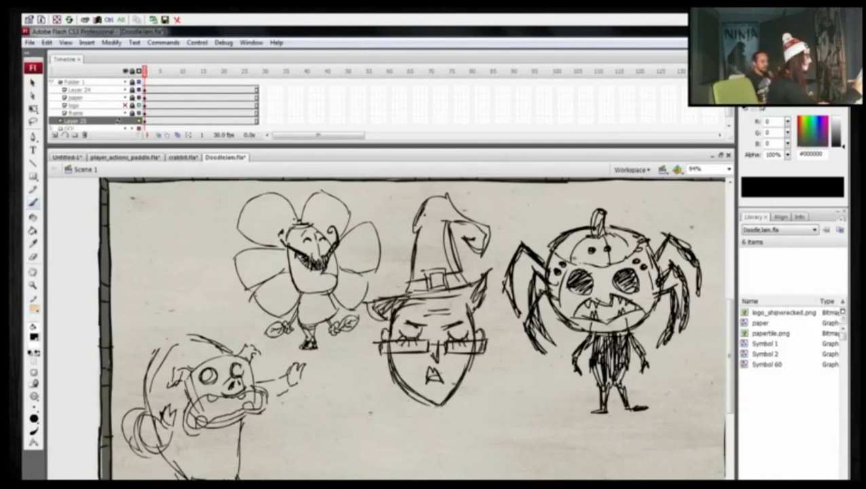
{"action": "left_click_drag", "start_coordinate": [431, 197], "coordinate": [416, 278]}
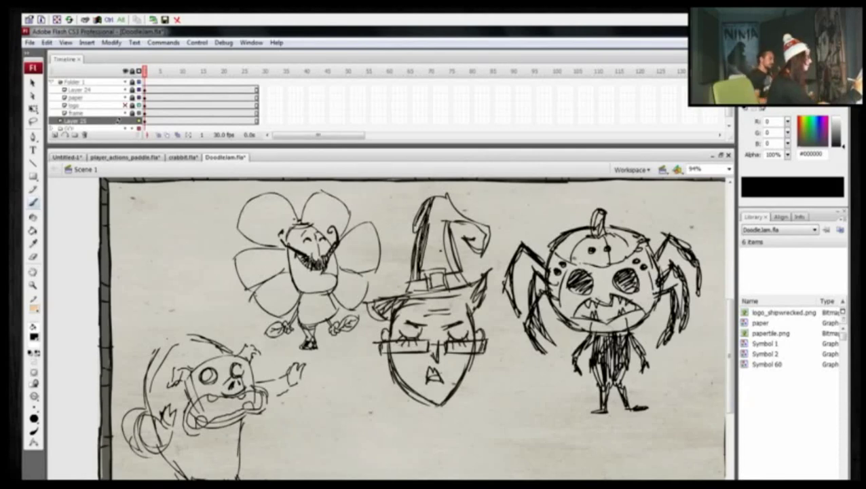
{"action": "left_click_drag", "start_coordinate": [434, 199], "coordinate": [421, 270]}
{"action": "left_click_drag", "start_coordinate": [447, 234], "coordinate": [442, 271]}
{"action": "mouse_move", "coordinate": [445, 194]}
{"action": "left_mouse_down"}
{"action": "mouse_move", "coordinate": [433, 238]}
{"action": "mouse_move", "coordinate": [457, 215]}
{"action": "mouse_move", "coordinate": [482, 247]}
{"action": "left_mouse_up"}
{"action": "left_click_drag", "start_coordinate": [456, 215], "coordinate": [459, 223]}
{"action": "left_click_drag", "start_coordinate": [486, 282], "coordinate": [475, 311]}
{"action": "left_click_drag", "start_coordinate": [413, 231], "coordinate": [396, 300]}
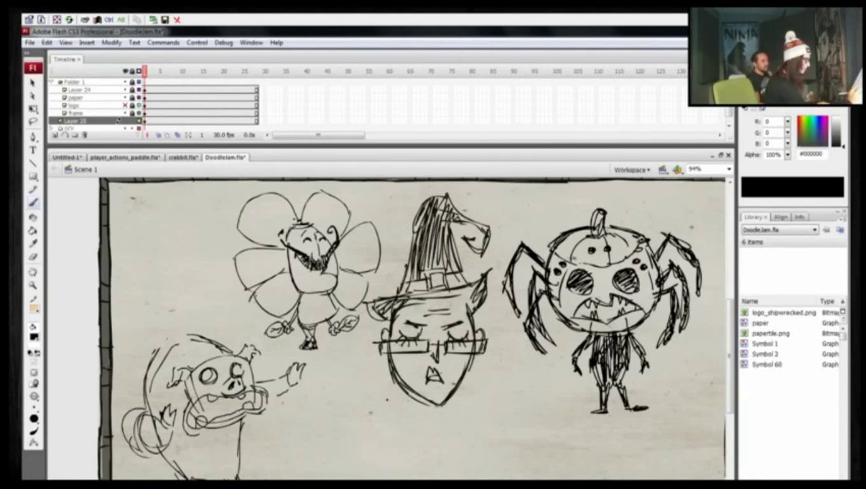
Step: Draw the witch's rounded shoulders and sleeves below the chin, with both hands meeting in the middle
{"action": "mouse_move", "coordinate": [402, 385]}
{"action": "left_mouse_down"}
{"action": "mouse_move", "coordinate": [396, 430]}
{"action": "mouse_move", "coordinate": [429, 437]}
{"action": "left_mouse_up"}
{"action": "mouse_move", "coordinate": [459, 390]}
{"action": "left_mouse_down"}
{"action": "mouse_move", "coordinate": [436, 446]}
{"action": "mouse_move", "coordinate": [429, 435]}
{"action": "mouse_move", "coordinate": [439, 443]}
{"action": "left_mouse_up"}
{"action": "mouse_move", "coordinate": [398, 388]}
{"action": "left_mouse_down"}
{"action": "mouse_move", "coordinate": [398, 448]}
{"action": "mouse_move", "coordinate": [415, 433]}
{"action": "left_mouse_up"}
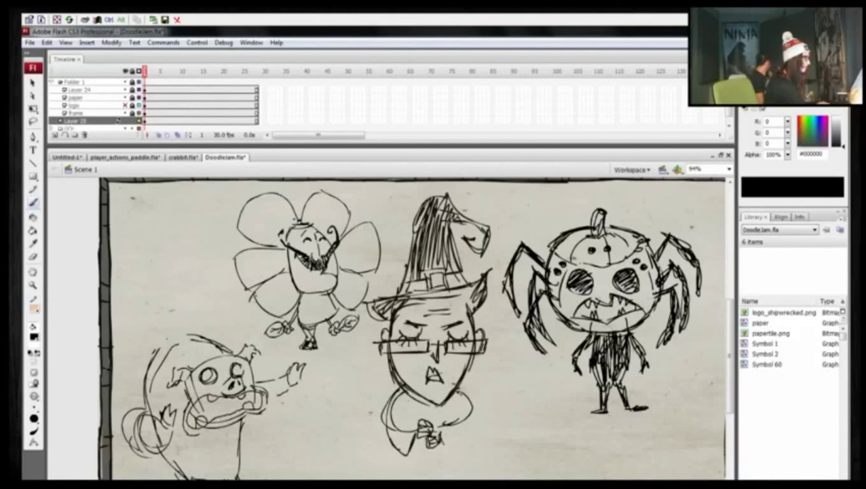
{"action": "left_click_drag", "start_coordinate": [460, 389], "coordinate": [442, 437]}
Step: Draw a stirring stick in the witch's hands and a round cauldron with bubbling contents beneath it
{"action": "mouse_move", "coordinate": [414, 407]}
{"action": "left_mouse_down"}
{"action": "mouse_move", "coordinate": [432, 465]}
{"action": "mouse_move", "coordinate": [397, 456]}
{"action": "mouse_move", "coordinate": [479, 465]}
{"action": "mouse_move", "coordinate": [473, 477]}
{"action": "left_mouse_up"}
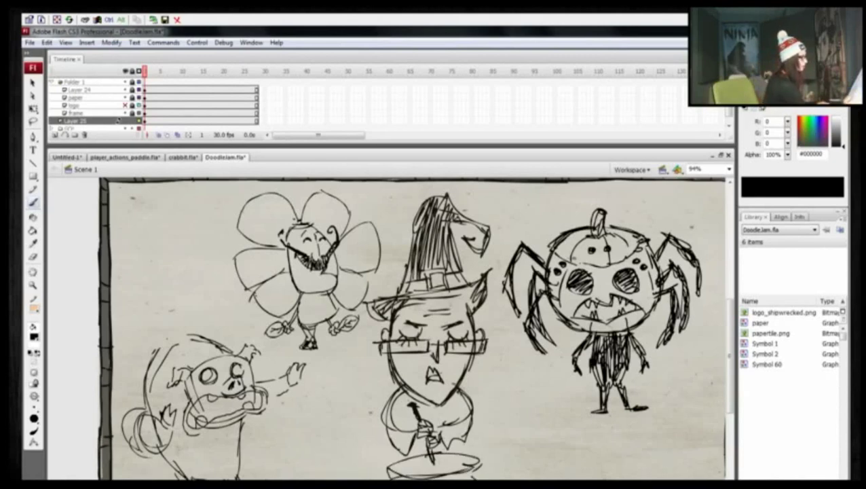
{"action": "mouse_move", "coordinate": [460, 437]}
{"action": "left_mouse_down"}
{"action": "mouse_move", "coordinate": [452, 453]}
{"action": "mouse_move", "coordinate": [412, 449]}
{"action": "left_mouse_up"}
{"action": "left_click_drag", "start_coordinate": [425, 402], "coordinate": [429, 420]}
{"action": "left_click_drag", "start_coordinate": [403, 471], "coordinate": [462, 459]}
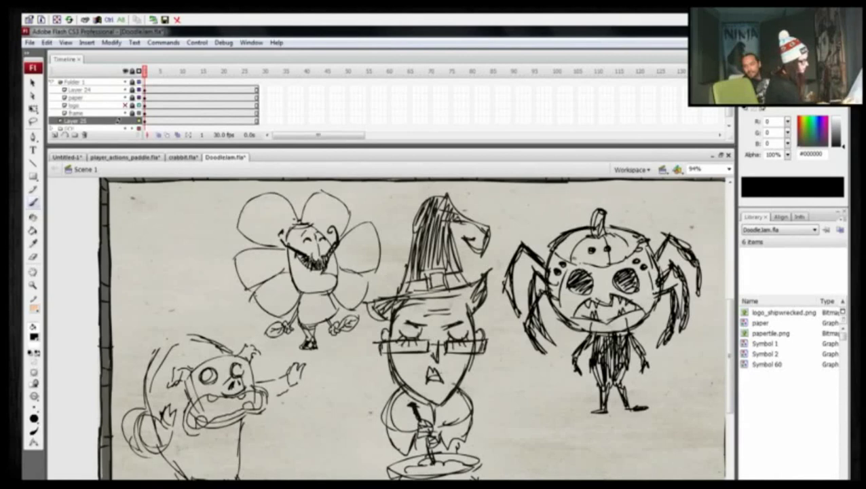
{"action": "mouse_move", "coordinate": [433, 453]}
{"action": "left_mouse_down"}
{"action": "mouse_move", "coordinate": [473, 457]}
{"action": "mouse_move", "coordinate": [467, 478]}
{"action": "mouse_move", "coordinate": [388, 477]}
{"action": "left_mouse_up"}
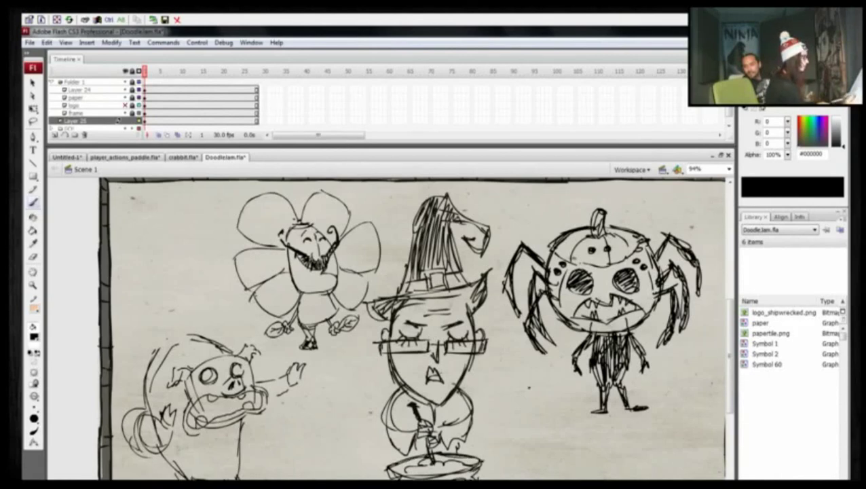
Step: Draw small star sparkles around the witch, two on one side of the body and one on the other
{"action": "mouse_move", "coordinate": [488, 430]}
{"action": "left_mouse_down"}
{"action": "mouse_move", "coordinate": [501, 428]}
{"action": "mouse_move", "coordinate": [497, 440]}
{"action": "left_mouse_up"}
{"action": "mouse_move", "coordinate": [501, 391]}
{"action": "left_mouse_down"}
{"action": "mouse_move", "coordinate": [503, 406]}
{"action": "mouse_move", "coordinate": [512, 397]}
{"action": "left_mouse_up"}
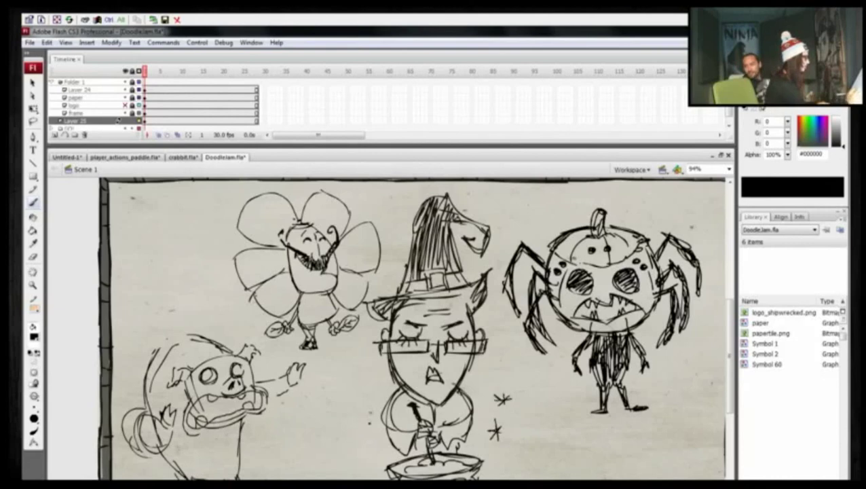
{"action": "left_click_drag", "start_coordinate": [351, 418], "coordinate": [370, 415]}
{"action": "left_click_drag", "start_coordinate": [357, 406], "coordinate": [358, 428]}
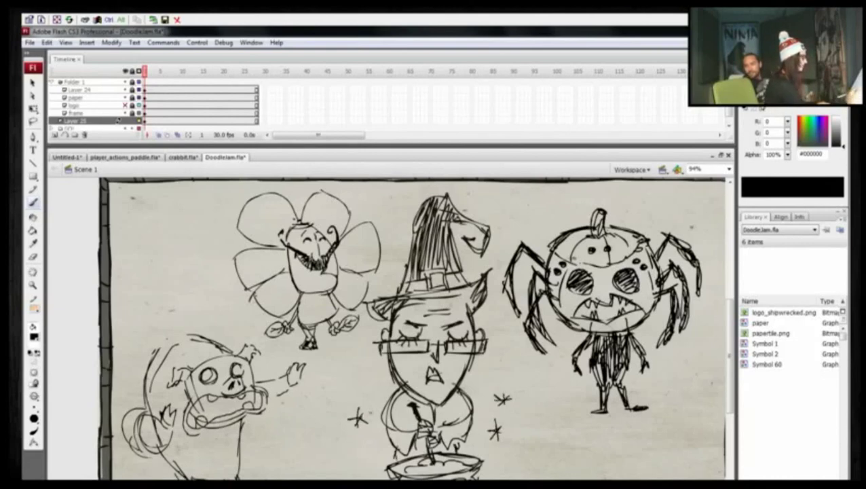
Step: Add fold lines and darker edges to the witch's sleeves, rework the stick and cauldron, and undo the last two strokes
{"action": "left_click_drag", "start_coordinate": [397, 386], "coordinate": [388, 449]}
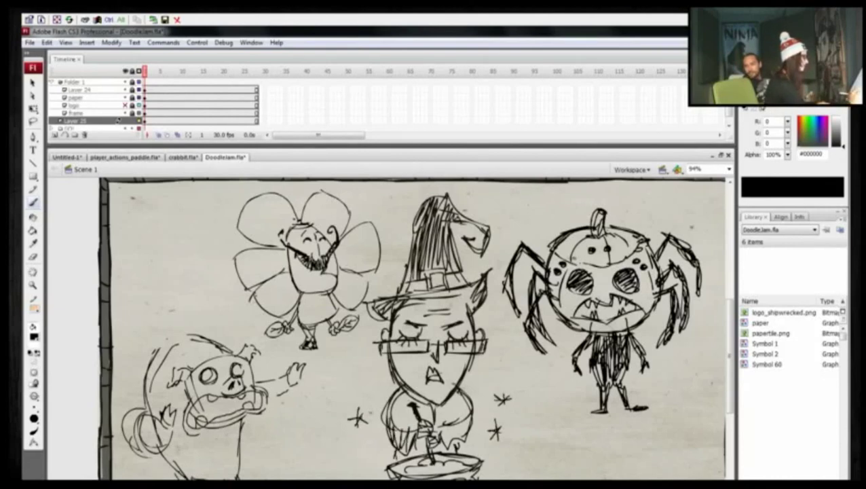
{"action": "left_click_drag", "start_coordinate": [470, 421], "coordinate": [448, 445]}
{"action": "mouse_move", "coordinate": [468, 390]}
{"action": "left_mouse_down"}
{"action": "mouse_move", "coordinate": [462, 425]}
{"action": "mouse_move", "coordinate": [402, 430]}
{"action": "left_mouse_up"}
{"action": "left_click_drag", "start_coordinate": [404, 407], "coordinate": [397, 425]}
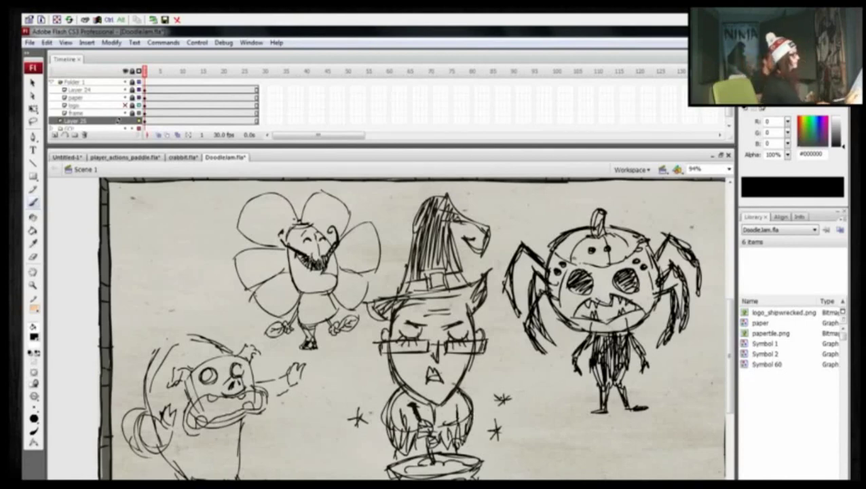
{"action": "mouse_move", "coordinate": [467, 427]}
{"action": "left_mouse_down"}
{"action": "mouse_move", "coordinate": [430, 462]}
{"action": "mouse_move", "coordinate": [466, 462]}
{"action": "left_mouse_up"}
{"action": "left_click_drag", "start_coordinate": [405, 467], "coordinate": [464, 459]}
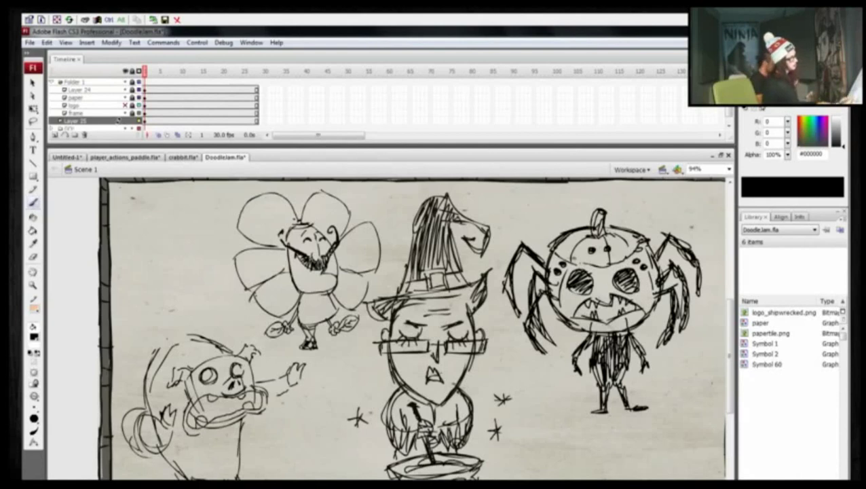
{"action": "key", "text": "ctrl+z"}
{"action": "key", "text": "ctrl+z"}
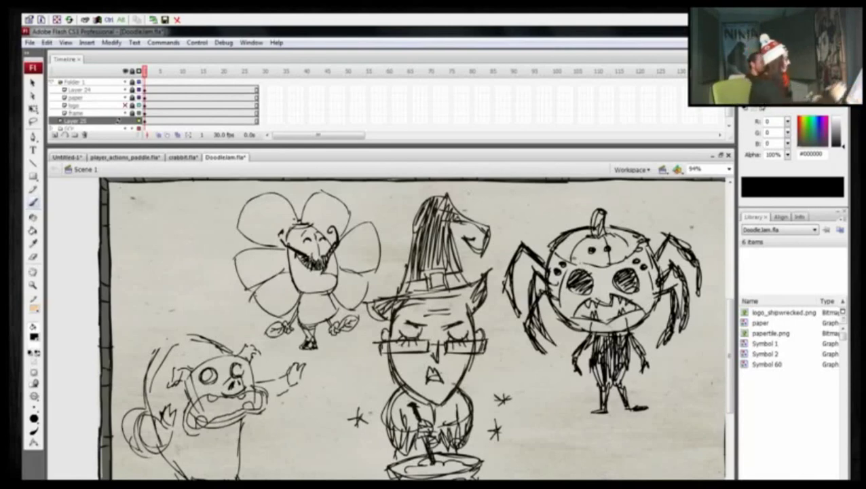
Step: Select the whole witch drawing with Free Transform, scale it down, and place it beside the flower character with a slight tilt
{"action": "left_click", "coordinate": [142, 120]}
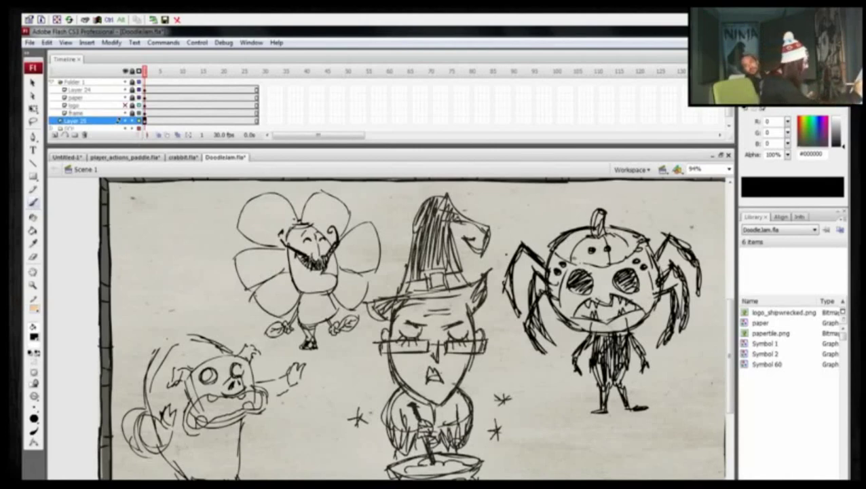
{"action": "key", "text": "q"}
{"action": "left_click", "coordinate": [506, 252]}
{"action": "left_click_drag", "start_coordinate": [526, 192], "coordinate": [482, 274]}
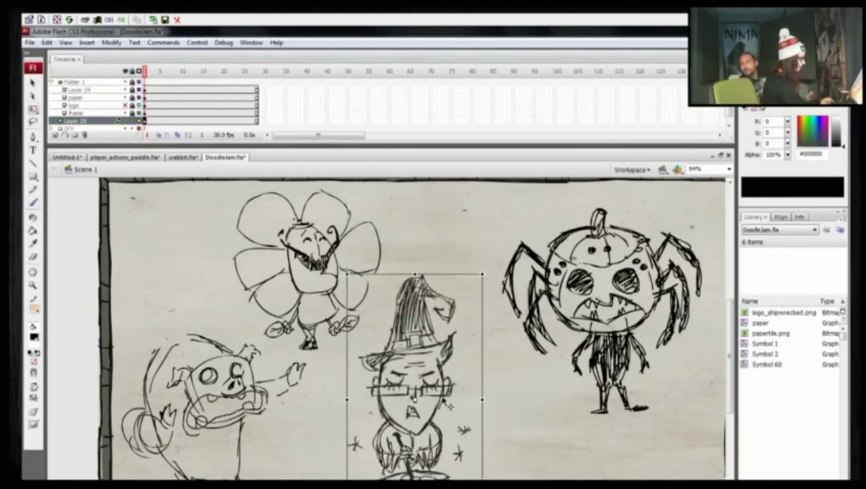
{"action": "left_click_drag", "start_coordinate": [446, 398], "coordinate": [427, 389]}
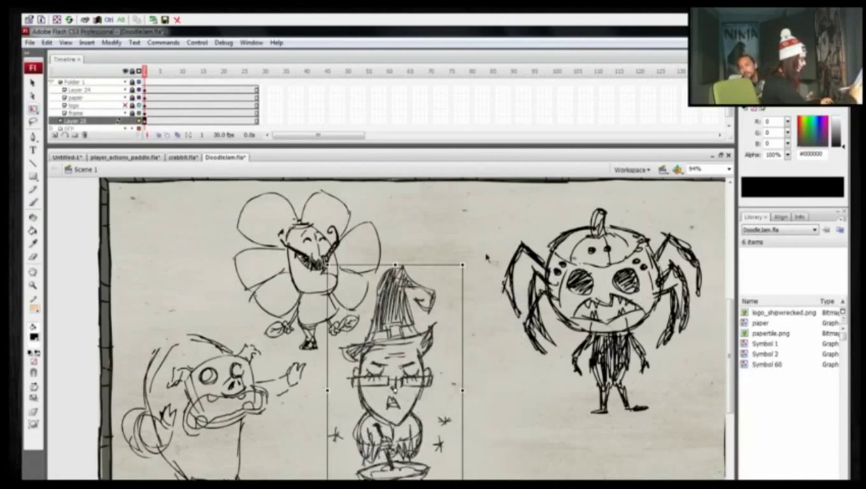
{"action": "left_click_drag", "start_coordinate": [464, 264], "coordinate": [467, 272]}
{"action": "key", "text": "alt"}
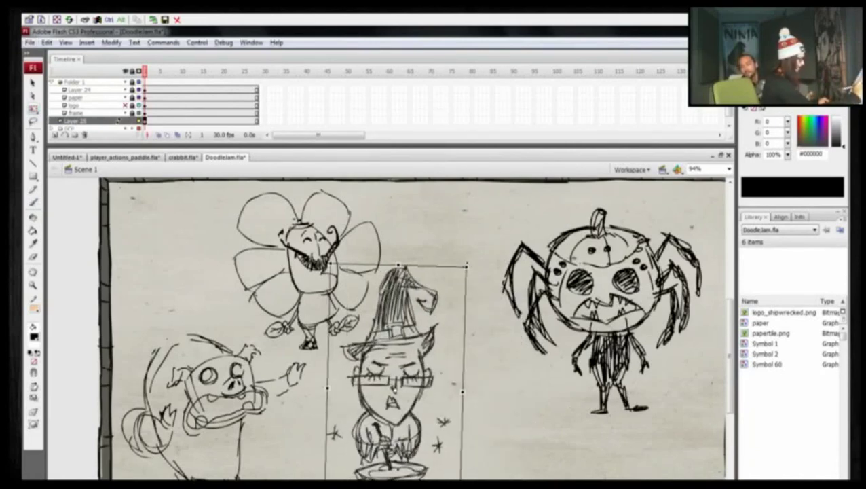
{"action": "left_click", "coordinate": [475, 310]}
Step: Return to frame 1, reduce the witch drawing a little more in height, and shift it closer to the pig creature
{"action": "key", "text": "Return"}
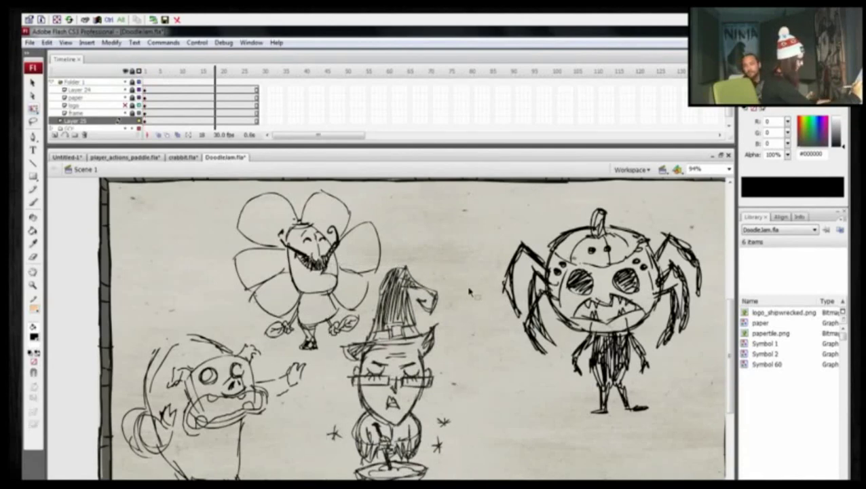
{"action": "left_click", "coordinate": [144, 72]}
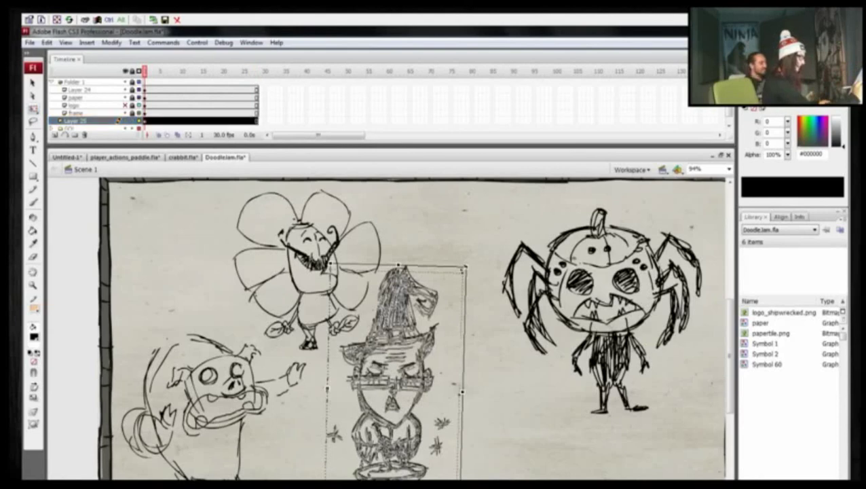
{"action": "mouse_move", "coordinate": [464, 268]}
{"action": "left_mouse_down"}
{"action": "mouse_move", "coordinate": [457, 282]}
{"action": "mouse_move", "coordinate": [464, 286]}
{"action": "left_mouse_up"}
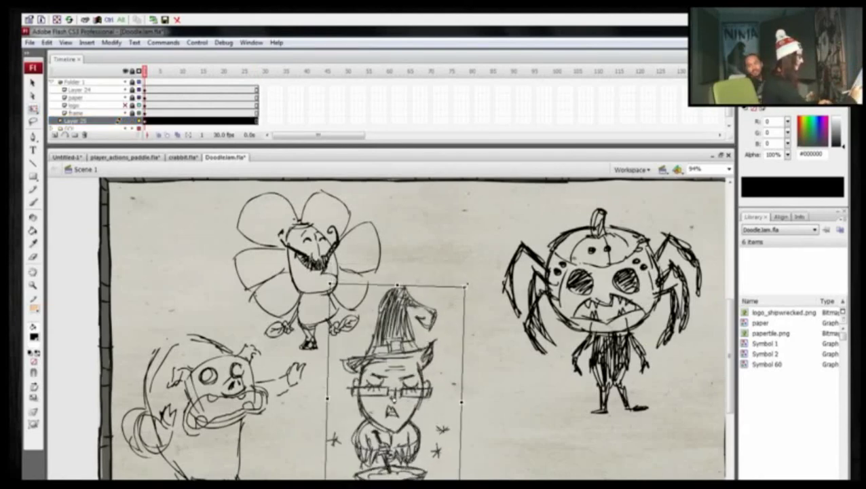
{"action": "left_click_drag", "start_coordinate": [418, 408], "coordinate": [412, 414]}
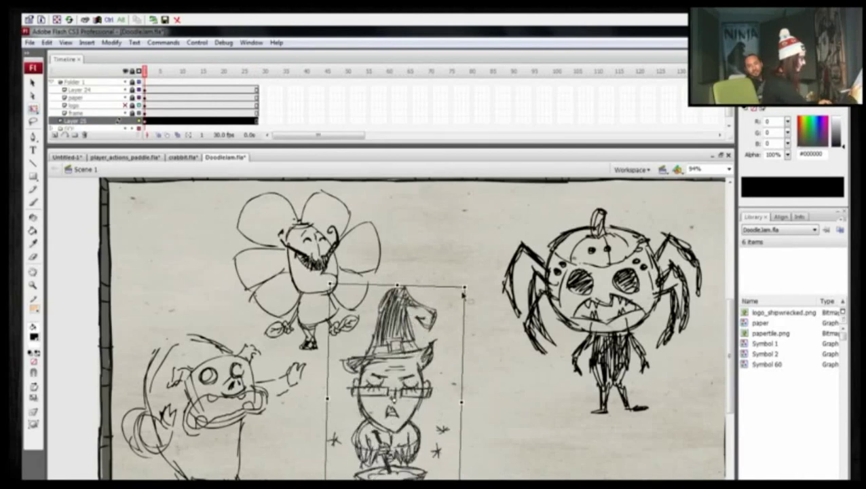
{"action": "left_click_drag", "start_coordinate": [463, 287], "coordinate": [463, 286]}
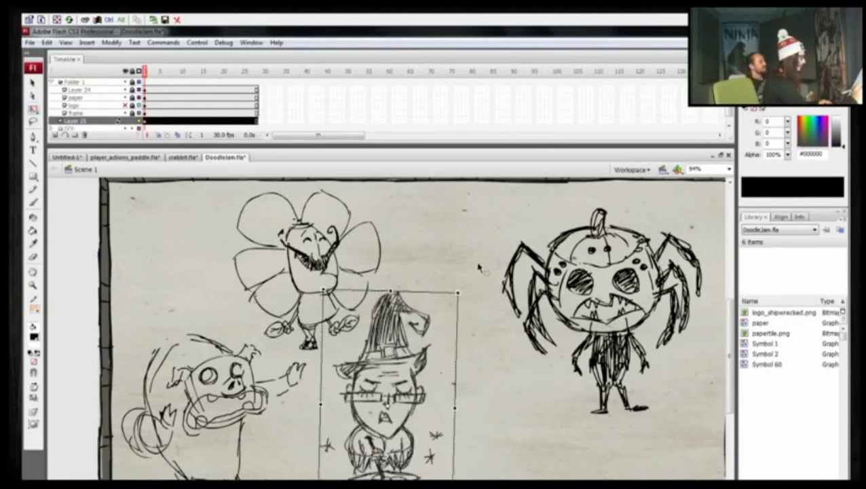
{"action": "left_click", "coordinate": [672, 390]}
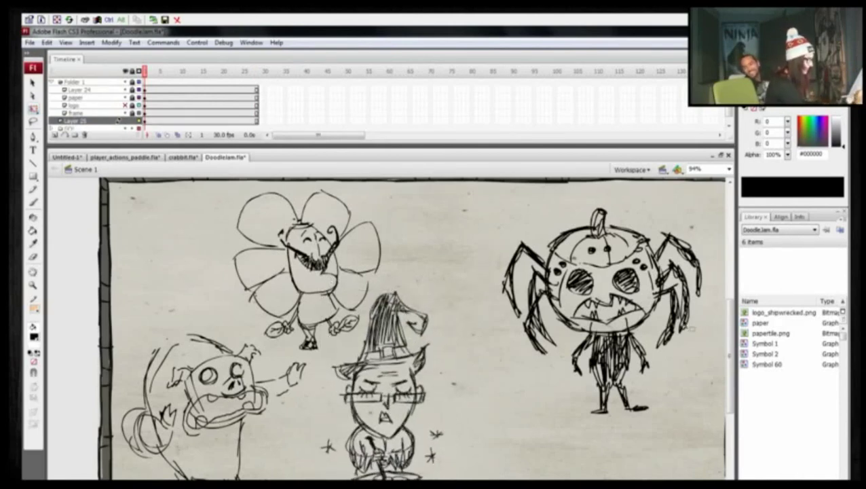
Step: Unlock all layers and make the hidden logo layer visible
{"action": "left_click", "coordinate": [132, 71]}
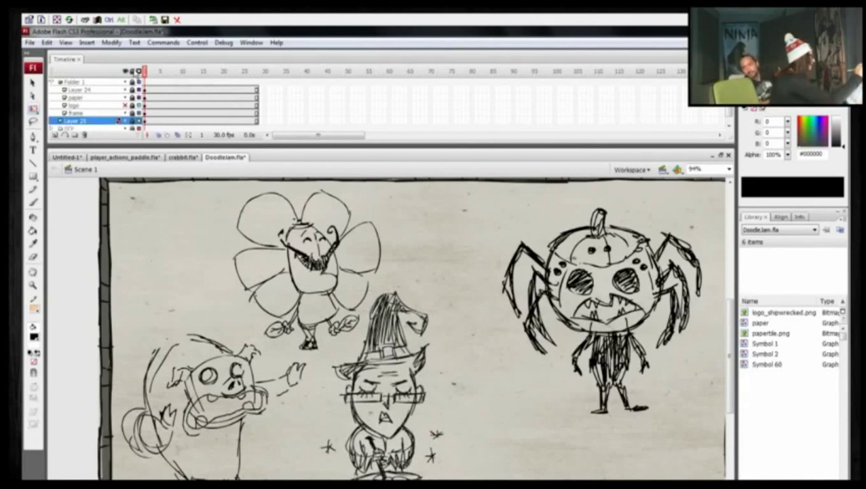
{"action": "left_click", "coordinate": [133, 71]}
{"action": "left_click", "coordinate": [124, 106]}
Step: Open the doodle group on Layer 24, delete the spider-legged pumpkin character, and return to the main scene
{"action": "left_click", "coordinate": [677, 321]}
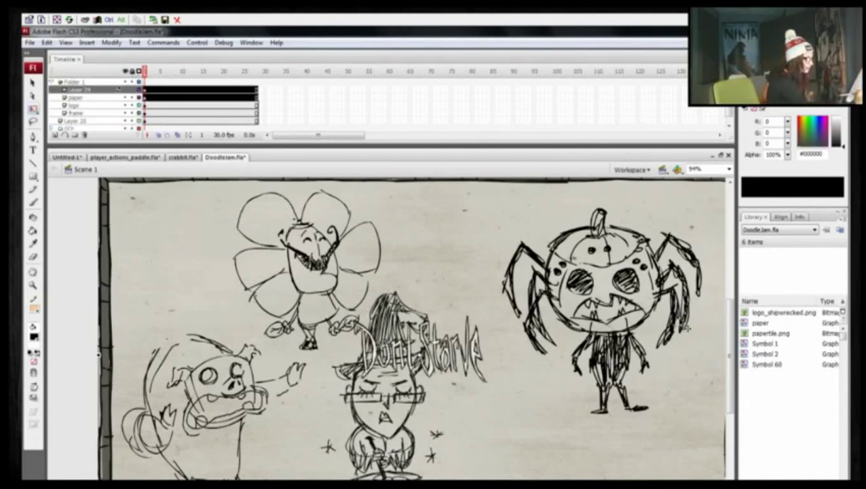
{"action": "key", "text": "v"}
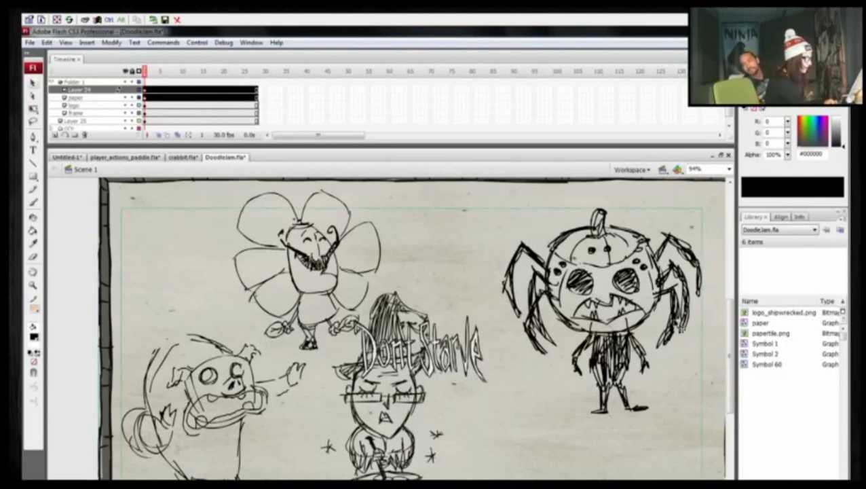
{"action": "double_click", "coordinate": [701, 291]}
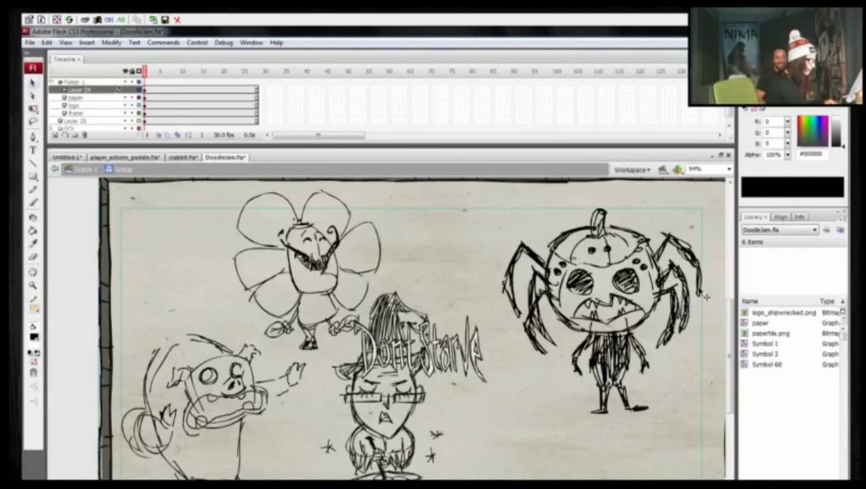
{"action": "double_click", "coordinate": [637, 346]}
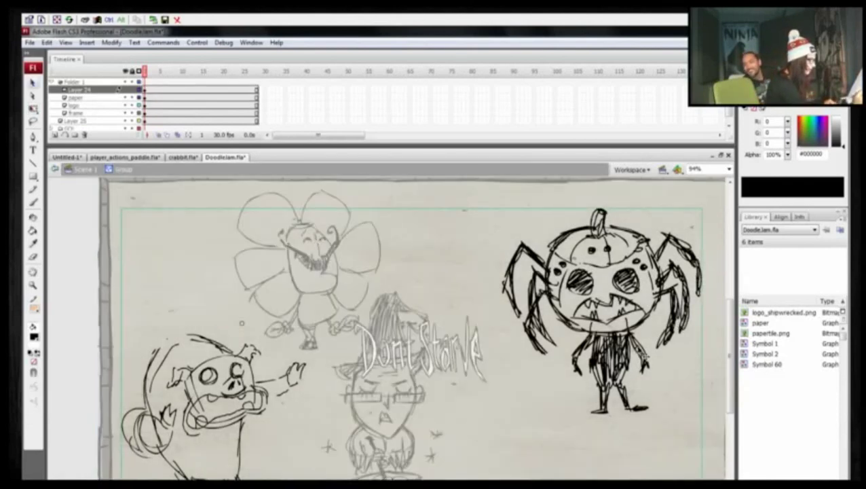
{"action": "left_click", "coordinate": [710, 433]}
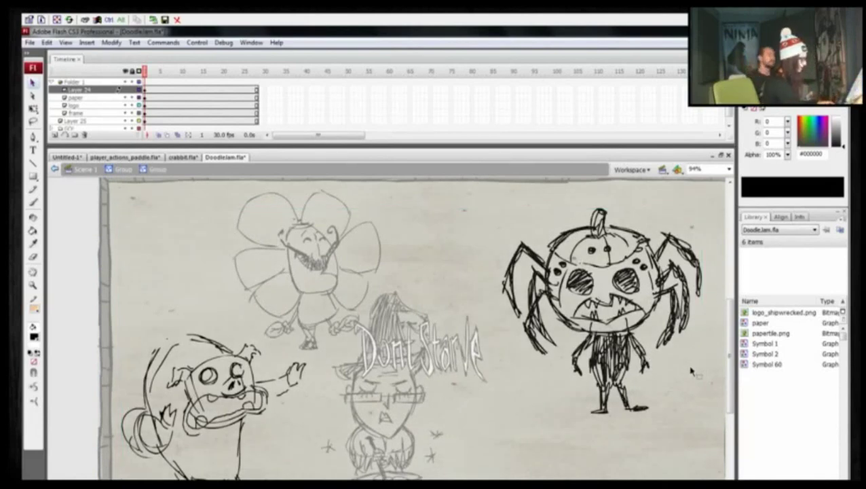
{"action": "key", "text": "Delete"}
{"action": "double_click", "coordinate": [625, 370]}
{"action": "double_click", "coordinate": [625, 370]}
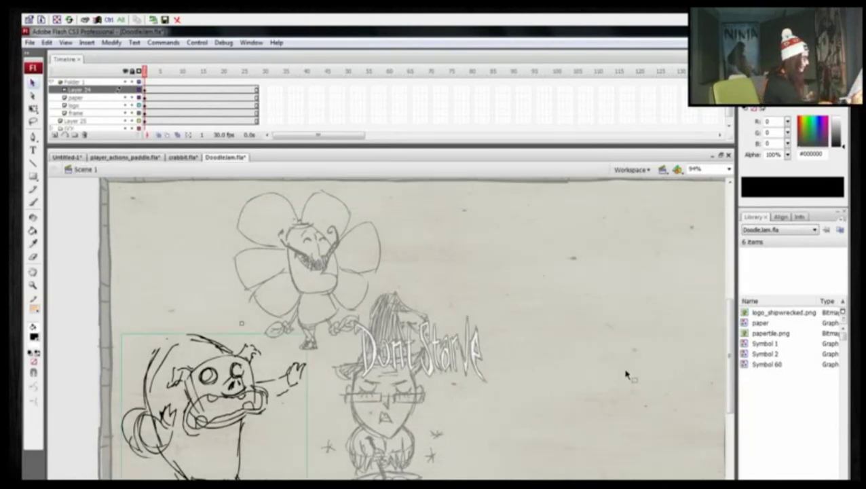
{"action": "left_click", "coordinate": [628, 362]}
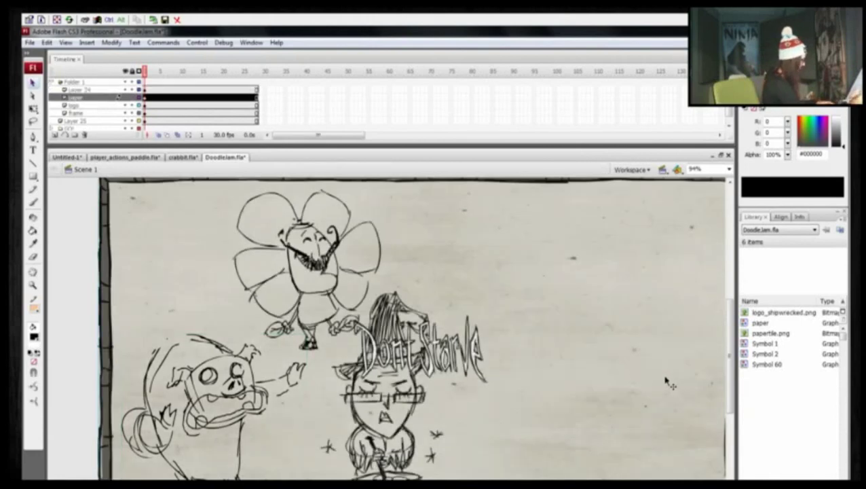
Step: Paste the spider-legged pumpkin character into the main scene, scale it down, and place it beside the flower character
{"action": "key", "text": "ctrl+shift+v"}
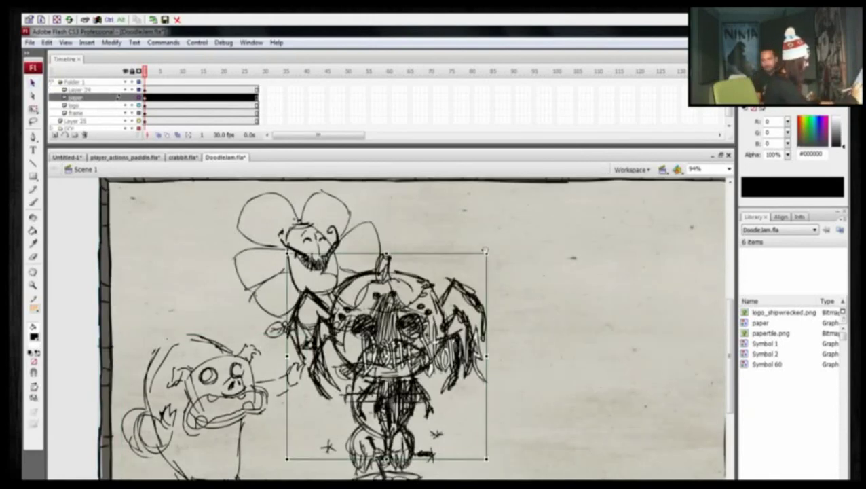
{"action": "key", "text": "q"}
{"action": "left_click_drag", "start_coordinate": [486, 253], "coordinate": [451, 289]}
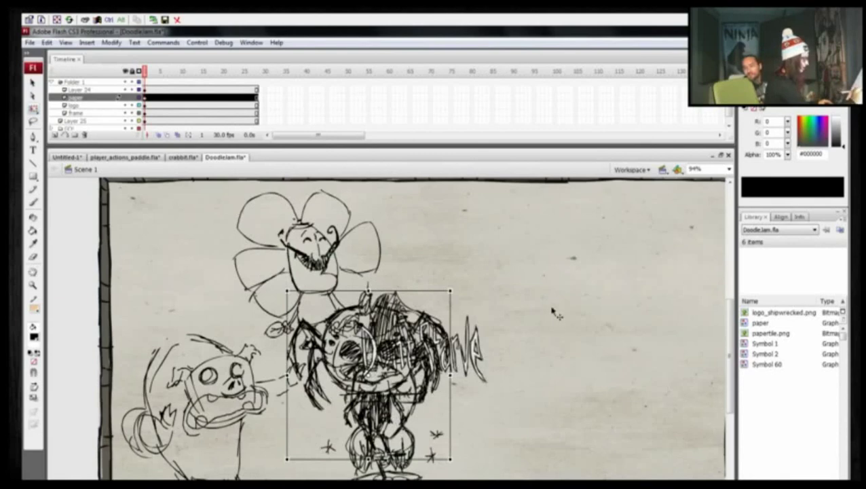
{"action": "key", "text": "ctrl+z"}
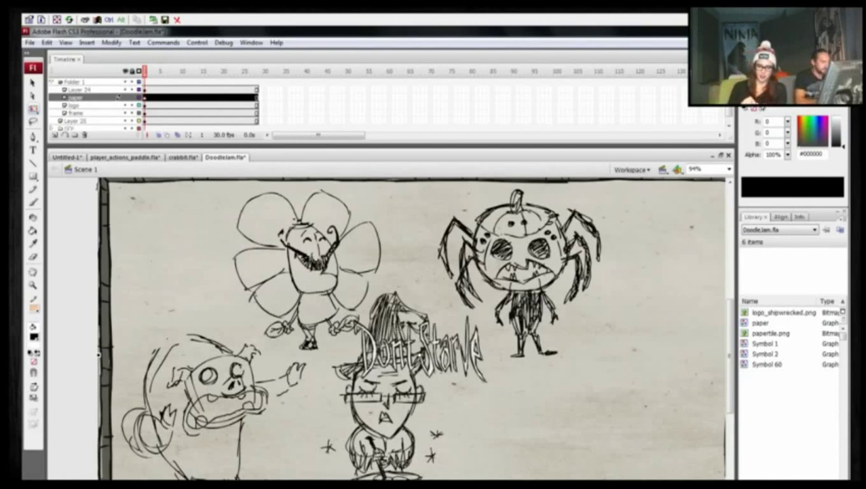
Step: Start a new drawing group and brush a round head outline on the blank paper between the witch and the frame edge
{"action": "left_click", "coordinate": [86, 198]}
{"action": "double_click", "coordinate": [89, 198]}
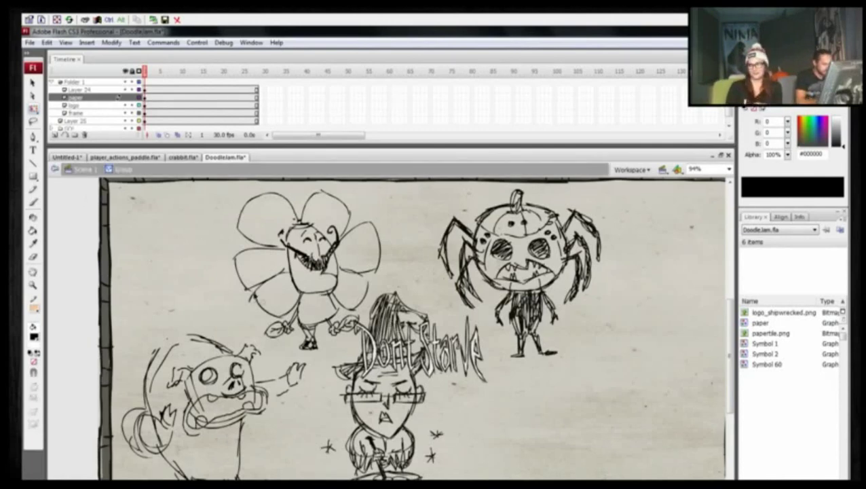
{"action": "left_click_drag", "start_coordinate": [328, 367], "coordinate": [209, 352]}
{"action": "key", "text": "z"}
{"action": "left_click_drag", "start_coordinate": [262, 216], "coordinate": [590, 468]}
{"action": "left_click_drag", "start_coordinate": [273, 346], "coordinate": [303, 287]}
{"action": "key", "text": "b"}
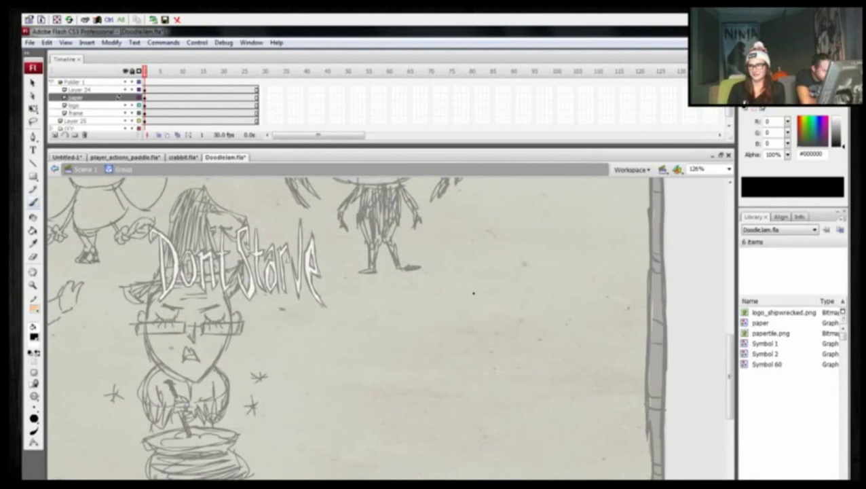
{"action": "left_click_drag", "start_coordinate": [453, 299], "coordinate": [486, 296]}
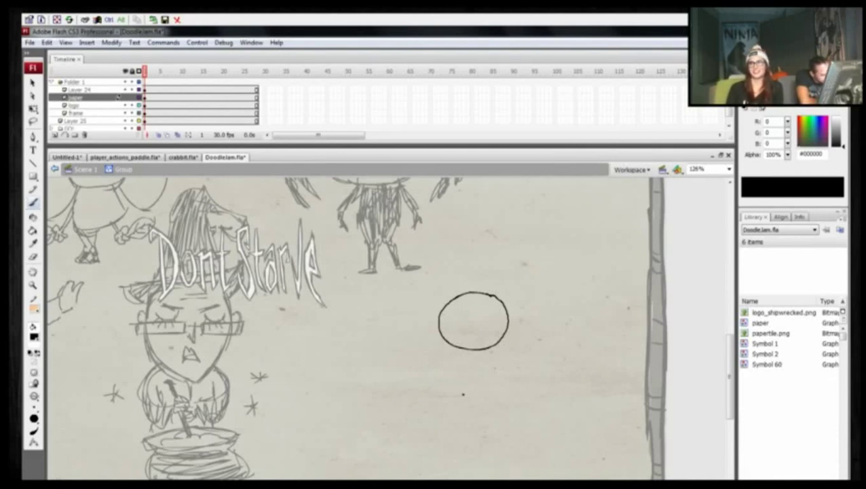
Step: Draw a small body with two legs under the head, adding one raised paw and one lowered paw
{"action": "left_click_drag", "start_coordinate": [463, 394], "coordinate": [463, 353]}
{"action": "key", "text": "ctrl+z"}
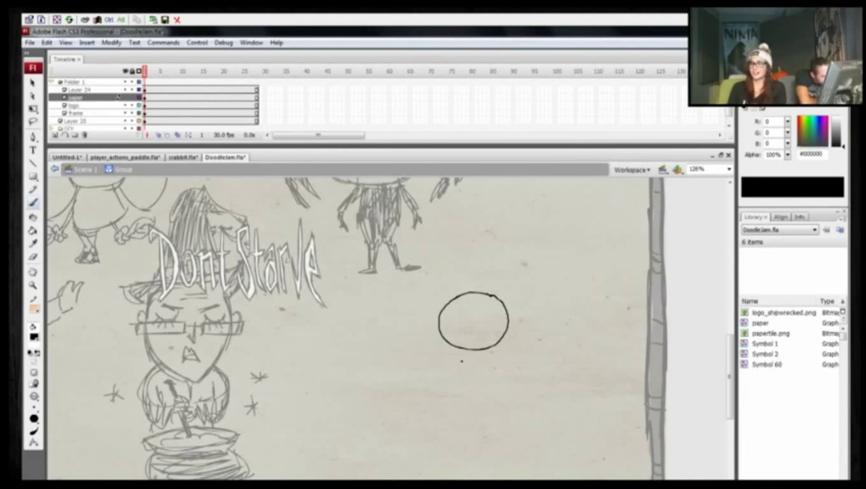
{"action": "left_click_drag", "start_coordinate": [460, 401], "coordinate": [461, 354]}
{"action": "mouse_move", "coordinate": [465, 402]}
{"action": "left_mouse_down"}
{"action": "mouse_move", "coordinate": [474, 385]}
{"action": "mouse_move", "coordinate": [477, 403]}
{"action": "mouse_move", "coordinate": [486, 400]}
{"action": "mouse_move", "coordinate": [488, 347]}
{"action": "mouse_move", "coordinate": [494, 375]}
{"action": "mouse_move", "coordinate": [499, 357]}
{"action": "left_mouse_up"}
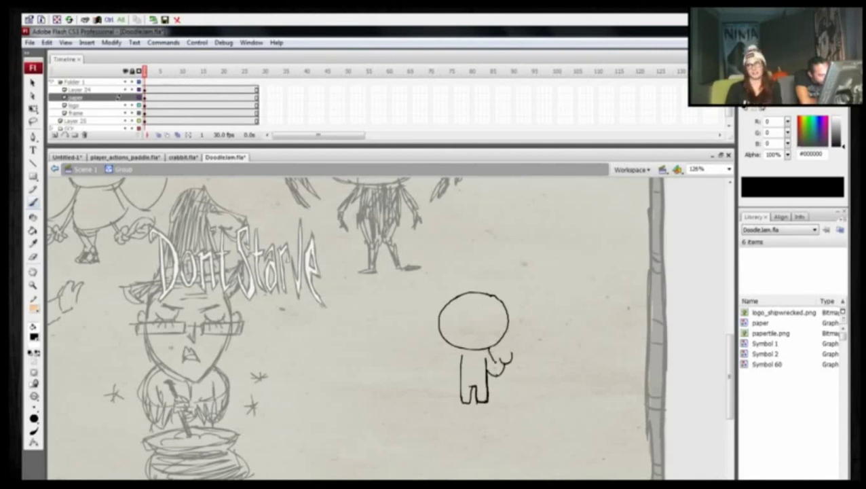
{"action": "left_click_drag", "start_coordinate": [497, 347], "coordinate": [508, 360]}
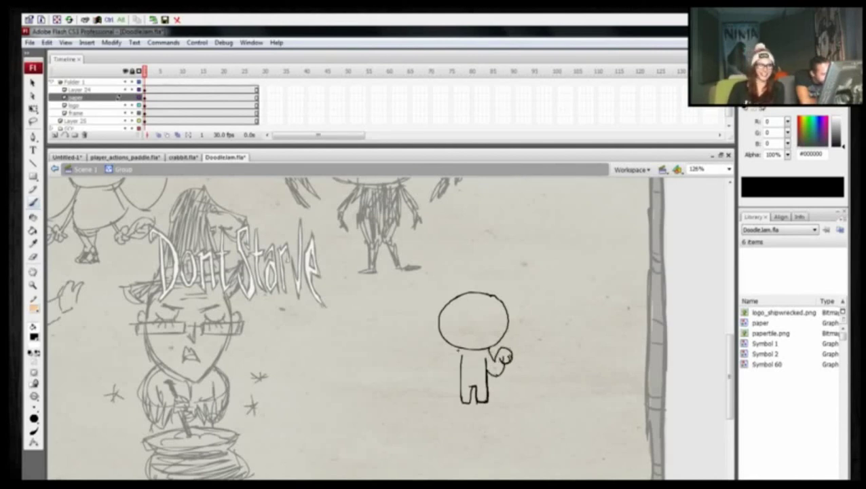
{"action": "mouse_move", "coordinate": [456, 348]}
{"action": "left_mouse_down"}
{"action": "mouse_move", "coordinate": [448, 384]}
{"action": "mouse_move", "coordinate": [456, 384]}
{"action": "left_mouse_up"}
{"action": "left_click_drag", "start_coordinate": [464, 367], "coordinate": [468, 373]}
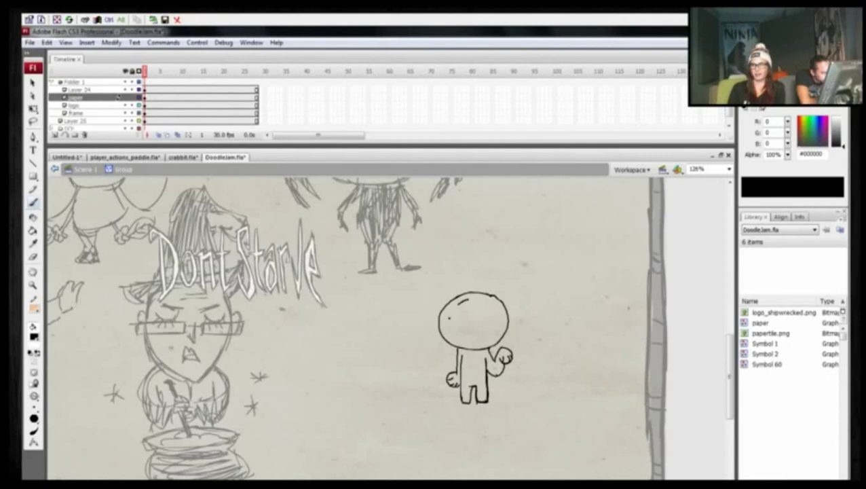
Step: Draw an inner circle for the face opening and add two pointed cat ears on top of the hood
{"action": "mouse_move", "coordinate": [464, 302]}
{"action": "left_mouse_down"}
{"action": "mouse_move", "coordinate": [458, 337]}
{"action": "mouse_move", "coordinate": [494, 308]}
{"action": "mouse_move", "coordinate": [467, 298]}
{"action": "left_mouse_up"}
{"action": "key", "text": "ctrl+="}
{"action": "left_click_drag", "start_coordinate": [281, 365], "coordinate": [64, 209]}
{"action": "left_click_drag", "start_coordinate": [544, 432], "coordinate": [170, 238]}
{"action": "left_click_drag", "start_coordinate": [583, 408], "coordinate": [174, 246]}
{"action": "scroll", "coordinate": [219, 295], "scroll_direction": "down", "scroll_amount": 4}
{"action": "scroll", "coordinate": [220, 295], "scroll_direction": "right", "scroll_amount": 6}
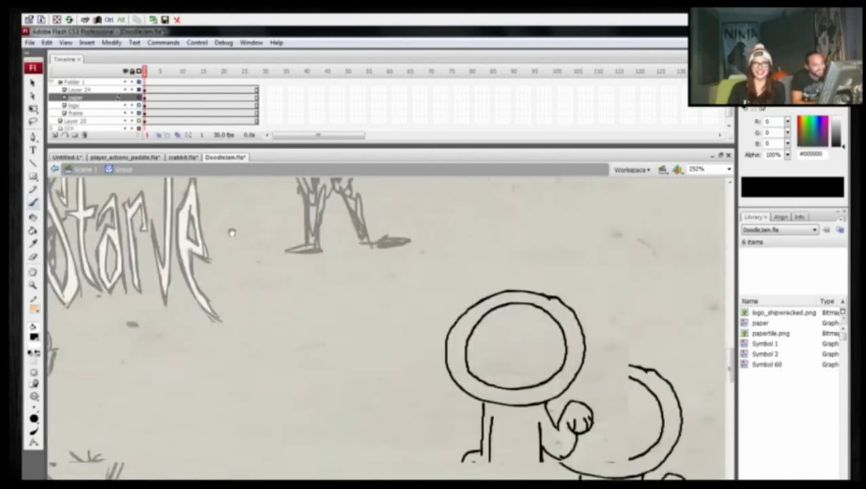
{"action": "mouse_move", "coordinate": [362, 279]}
{"action": "left_mouse_down"}
{"action": "mouse_move", "coordinate": [362, 251]}
{"action": "mouse_move", "coordinate": [379, 268]}
{"action": "left_mouse_up"}
{"action": "mouse_move", "coordinate": [432, 264]}
{"action": "left_mouse_down"}
{"action": "mouse_move", "coordinate": [443, 250]}
{"action": "mouse_move", "coordinate": [452, 269]}
{"action": "left_mouse_up"}
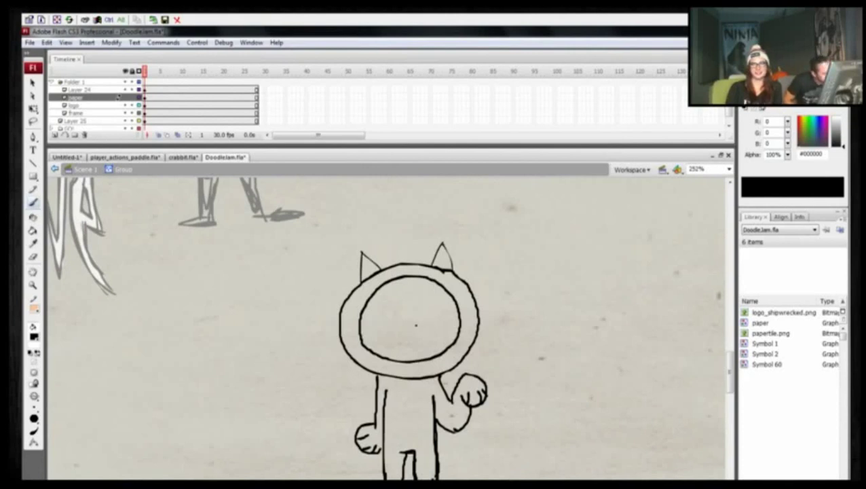
Step: Draw a grumpy face inside the hood with a pointed nose, frowning mouth, flat eyebrows, and small eyes
{"action": "left_click_drag", "start_coordinate": [415, 325], "coordinate": [410, 343]}
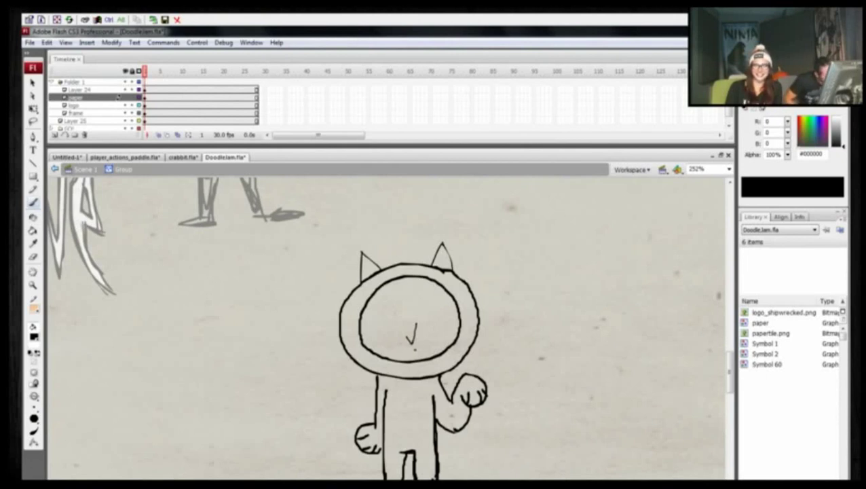
{"action": "left_click_drag", "start_coordinate": [414, 348], "coordinate": [400, 352]}
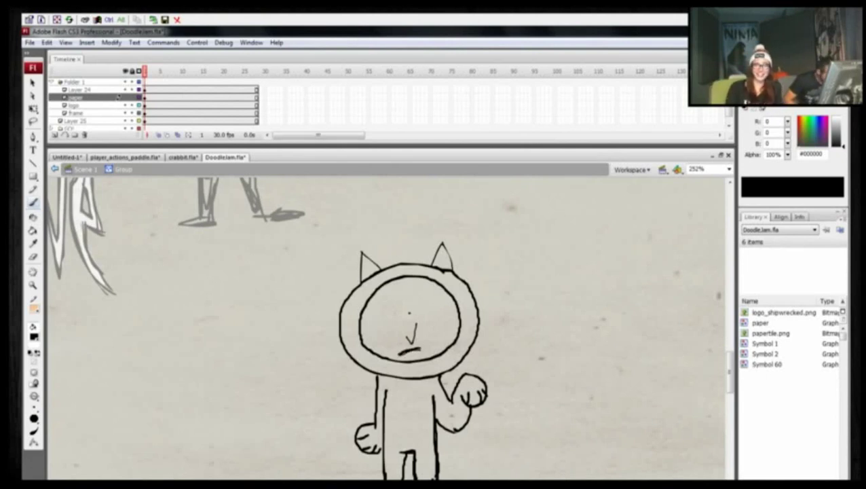
{"action": "mouse_move", "coordinate": [416, 304]}
{"action": "left_mouse_down"}
{"action": "mouse_move", "coordinate": [419, 312]}
{"action": "mouse_move", "coordinate": [439, 308]}
{"action": "mouse_move", "coordinate": [420, 310]}
{"action": "mouse_move", "coordinate": [427, 328]}
{"action": "mouse_move", "coordinate": [372, 308]}
{"action": "mouse_move", "coordinate": [402, 308]}
{"action": "left_mouse_up"}
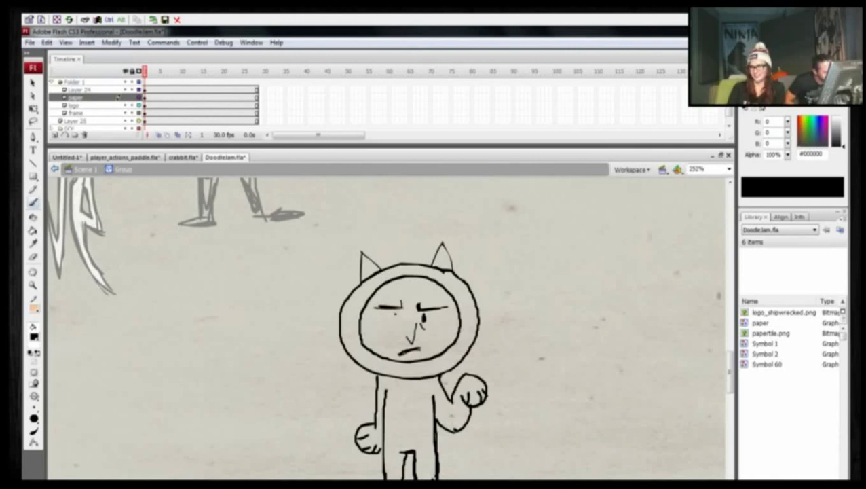
{"action": "left_click_drag", "start_coordinate": [394, 310], "coordinate": [396, 322]}
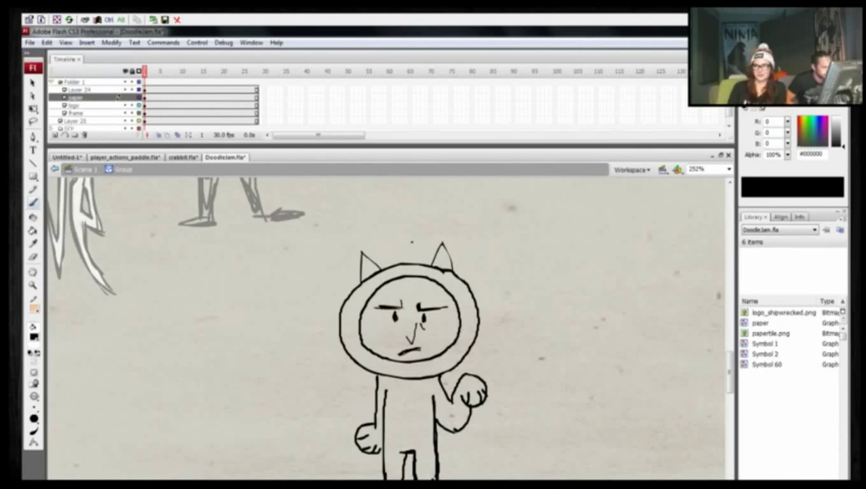
Step: Lasso the upper part of the hood with its ears and move it up with Free Transform
{"action": "key", "text": "l"}
{"action": "mouse_move", "coordinate": [380, 223]}
{"action": "left_mouse_down"}
{"action": "mouse_move", "coordinate": [319, 270]}
{"action": "mouse_move", "coordinate": [321, 331]}
{"action": "mouse_move", "coordinate": [348, 338]}
{"action": "mouse_move", "coordinate": [359, 298]}
{"action": "mouse_move", "coordinate": [390, 272]}
{"action": "mouse_move", "coordinate": [430, 266]}
{"action": "mouse_move", "coordinate": [502, 336]}
{"action": "mouse_move", "coordinate": [404, 186]}
{"action": "mouse_move", "coordinate": [354, 205]}
{"action": "left_mouse_up"}
{"action": "key", "text": "q"}
{"action": "left_click_drag", "start_coordinate": [341, 246], "coordinate": [342, 224]}
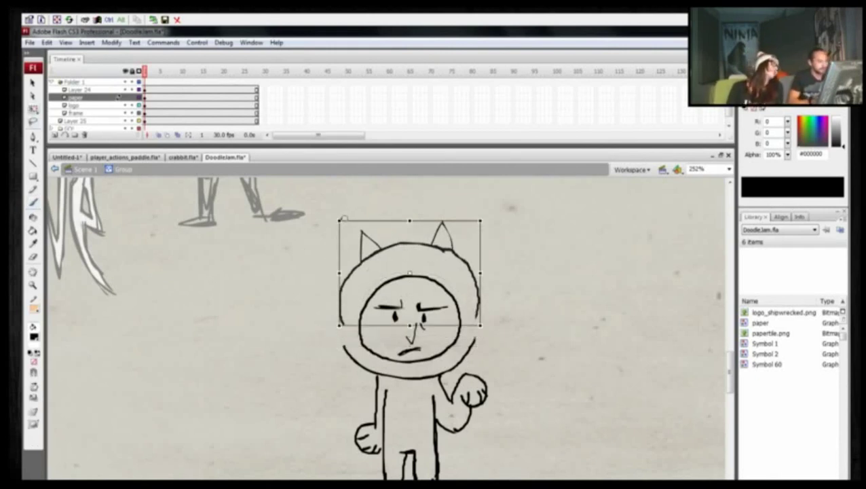
Step: Reselect the upper hood piece inside its group, enlarge it around the face, and nudge it up slightly
{"action": "left_click", "coordinate": [331, 211]}
{"action": "left_click", "coordinate": [353, 268]}
{"action": "double_click", "coordinate": [353, 268]}
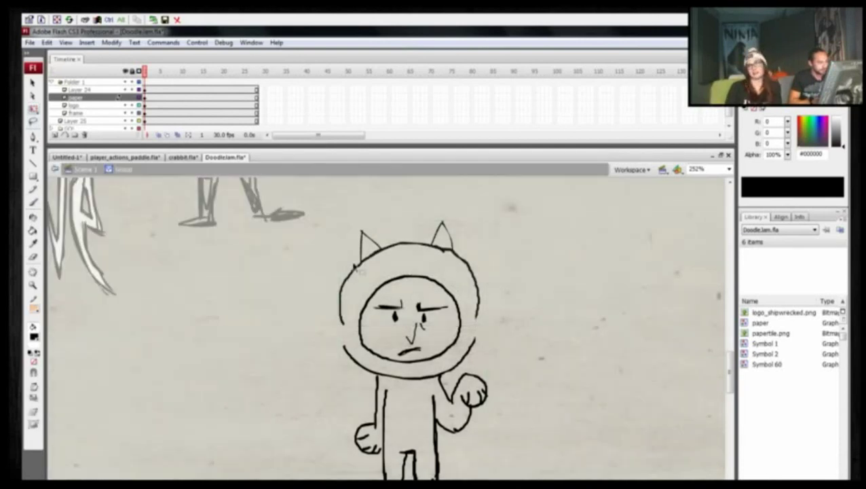
{"action": "left_click", "coordinate": [352, 267]}
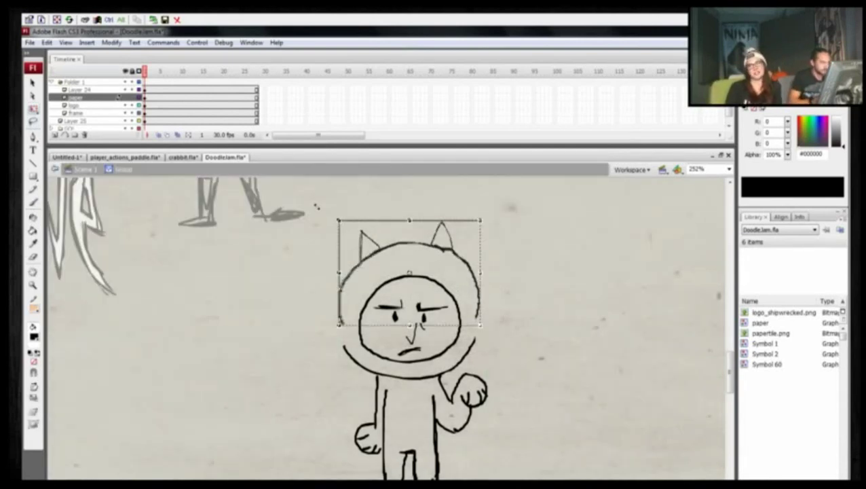
{"action": "left_click_drag", "start_coordinate": [339, 220], "coordinate": [315, 202]}
{"action": "left_click_drag", "start_coordinate": [338, 265], "coordinate": [349, 271]}
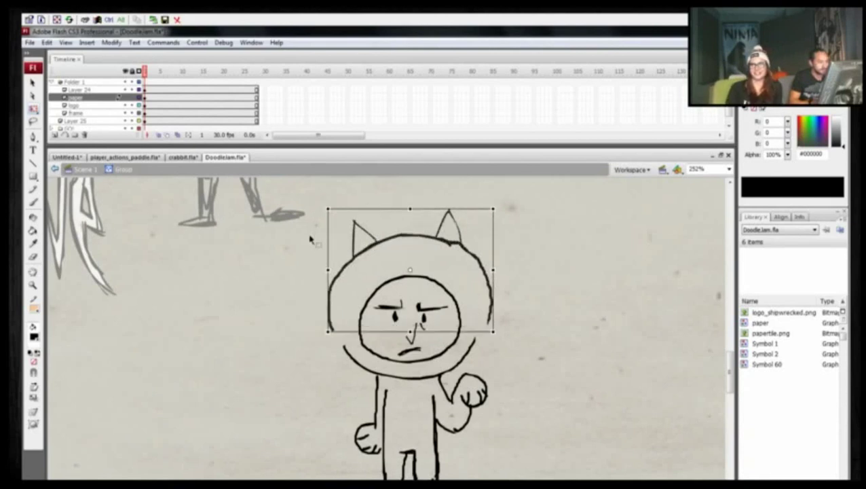
{"action": "key", "text": "Up"}
{"action": "key", "text": "Up"}
{"action": "key", "text": "Up"}
{"action": "double_click", "coordinate": [296, 245]}
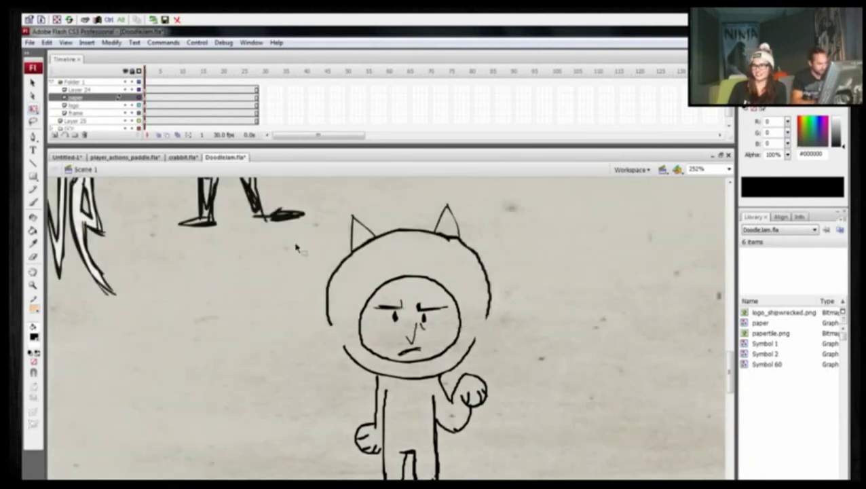
Step: Reopen the cat character's group and brush in the gaps on both sides of the hood outline
{"action": "left_click", "coordinate": [332, 285]}
{"action": "key", "text": "v"}
{"action": "double_click", "coordinate": [330, 317]}
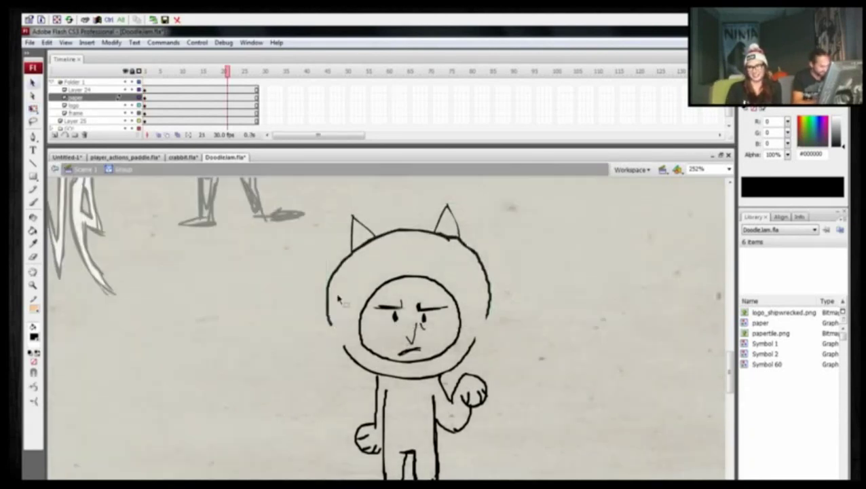
{"action": "key", "text": "b"}
{"action": "left_click_drag", "start_coordinate": [329, 320], "coordinate": [348, 355]}
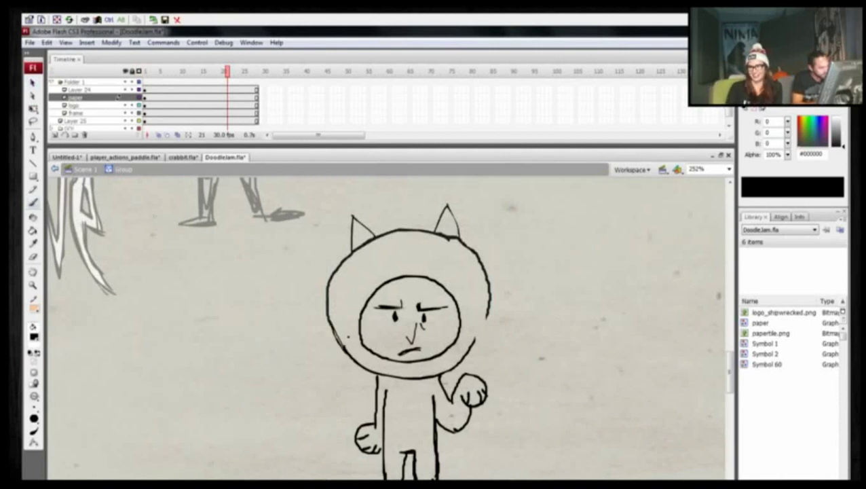
{"action": "left_click_drag", "start_coordinate": [488, 305], "coordinate": [471, 347]}
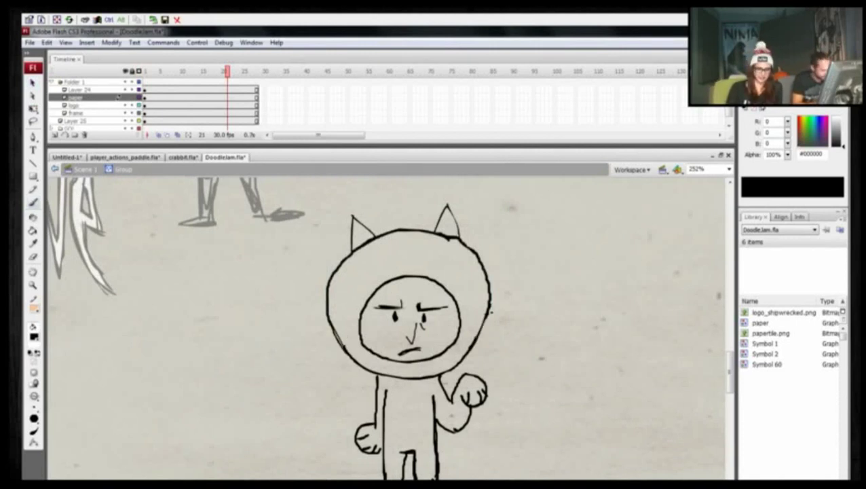
Step: Fill the hood and both cat ears with black using the Paint Bucket
{"action": "key", "text": "k"}
{"action": "left_click", "coordinate": [361, 241]}
{"action": "left_click", "coordinate": [357, 230]}
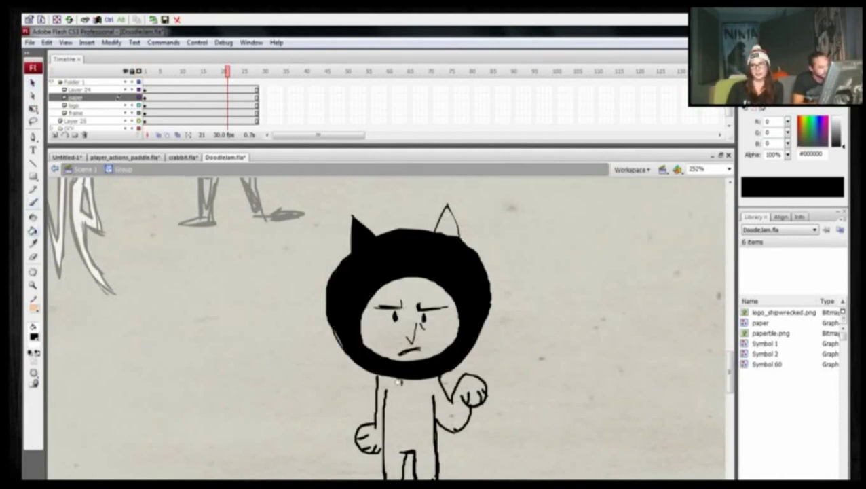
{"action": "left_click", "coordinate": [445, 223]}
Step: Define the fingers on both paws, close the gaps in the body outline, and fill the body and paws black
{"action": "key", "text": "b"}
{"action": "mouse_move", "coordinate": [467, 391]}
{"action": "left_mouse_down"}
{"action": "mouse_move", "coordinate": [475, 399]}
{"action": "mouse_move", "coordinate": [477, 387]}
{"action": "left_mouse_up"}
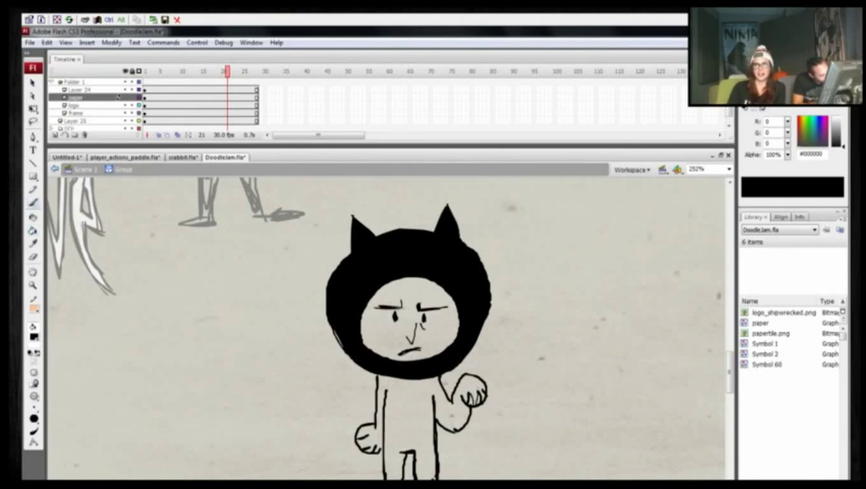
{"action": "mouse_move", "coordinate": [367, 432]}
{"action": "left_mouse_down"}
{"action": "mouse_move", "coordinate": [360, 443]}
{"action": "mouse_move", "coordinate": [367, 448]}
{"action": "left_mouse_up"}
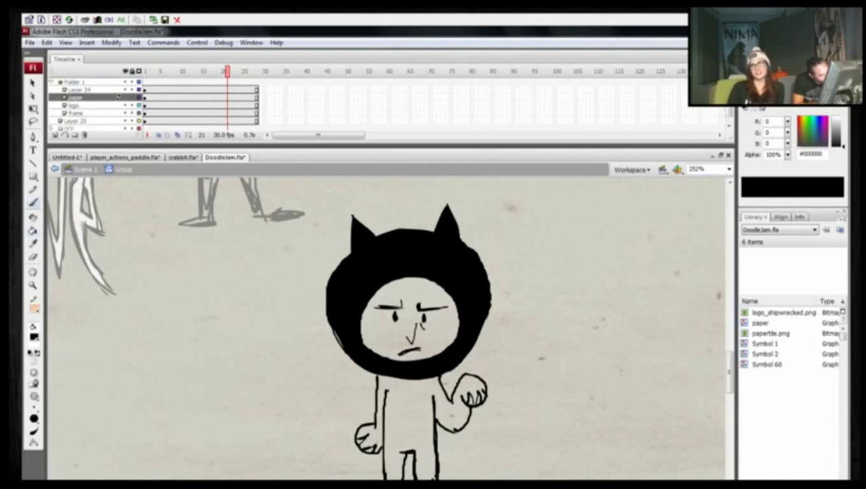
{"action": "left_click_drag", "start_coordinate": [388, 389], "coordinate": [386, 395]}
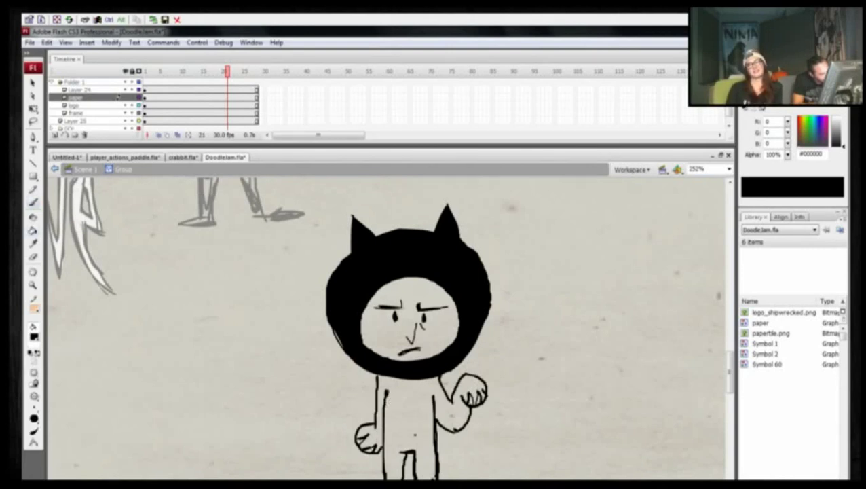
{"action": "left_click", "coordinate": [436, 399]}
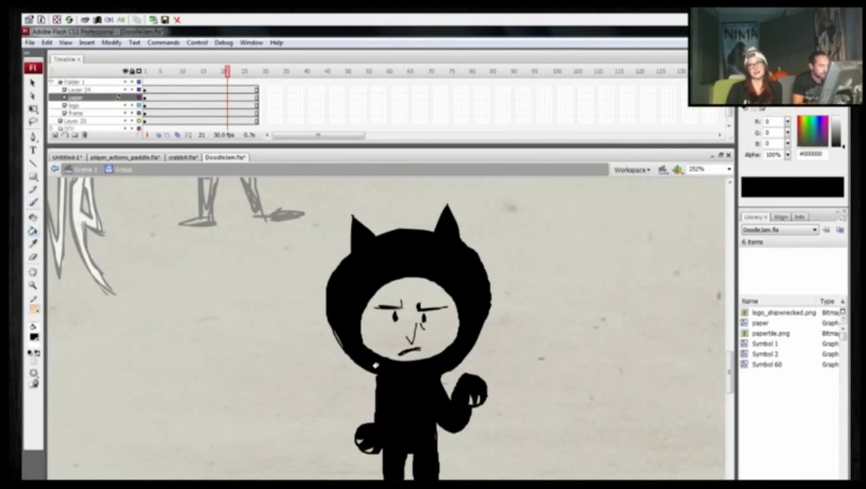
Step: Draw a long curled tail from the cat character's lower back and fill it with black
{"action": "key", "text": "v"}
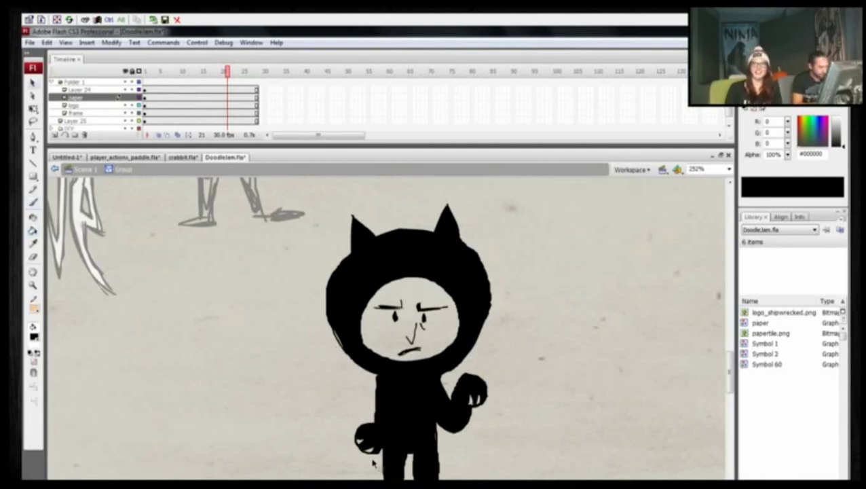
{"action": "key", "text": "b"}
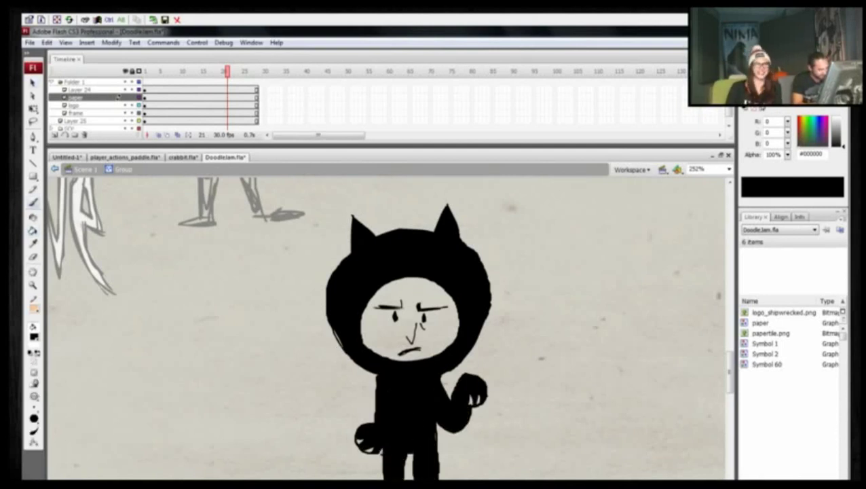
{"action": "mouse_move", "coordinate": [379, 450]}
{"action": "left_mouse_down"}
{"action": "mouse_move", "coordinate": [370, 467]}
{"action": "mouse_move", "coordinate": [304, 386]}
{"action": "mouse_move", "coordinate": [310, 407]}
{"action": "mouse_move", "coordinate": [381, 464]}
{"action": "left_mouse_up"}
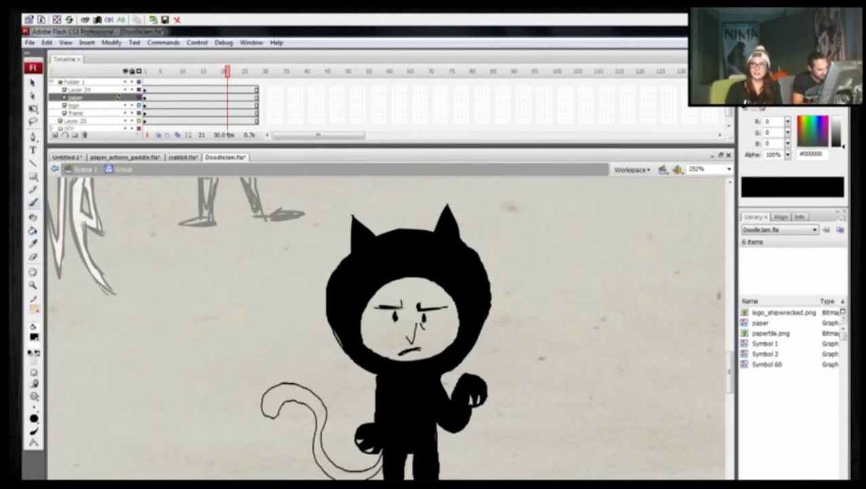
{"action": "key", "text": "k"}
{"action": "left_click", "coordinate": [313, 403]}
Step: Draw a speech pointer beside the cat character's head and hand-letter "MEOW.." next to it
{"action": "key", "text": "b"}
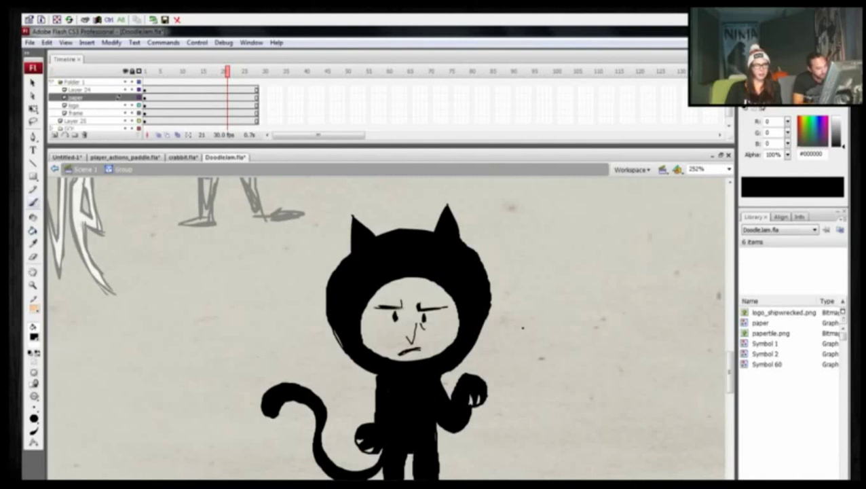
{"action": "left_click_drag", "start_coordinate": [494, 329], "coordinate": [534, 331]}
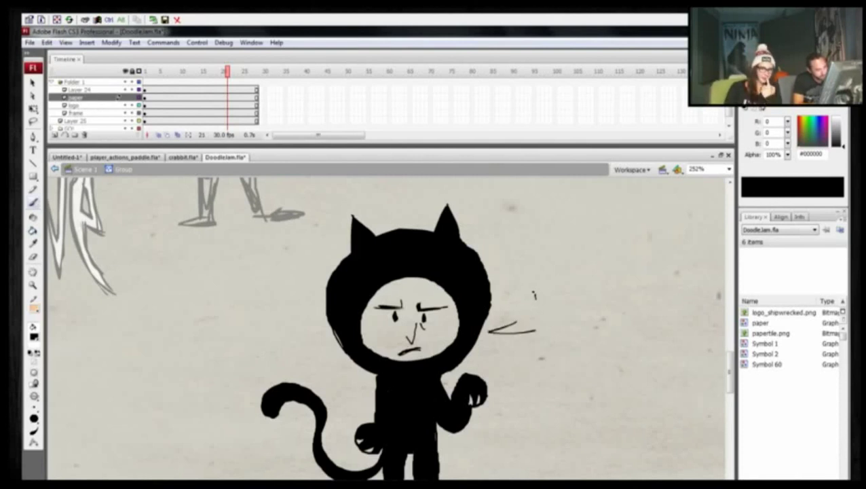
{"action": "mouse_move", "coordinate": [535, 294]}
{"action": "left_mouse_down"}
{"action": "mouse_move", "coordinate": [563, 316]}
{"action": "mouse_move", "coordinate": [582, 312]}
{"action": "left_mouse_up"}
{"action": "mouse_move", "coordinate": [566, 305]}
{"action": "left_mouse_down"}
{"action": "mouse_move", "coordinate": [582, 294]}
{"action": "mouse_move", "coordinate": [587, 300]}
{"action": "left_mouse_up"}
{"action": "mouse_move", "coordinate": [602, 298]}
{"action": "left_mouse_down"}
{"action": "mouse_move", "coordinate": [615, 311]}
{"action": "mouse_move", "coordinate": [627, 297]}
{"action": "left_mouse_up"}
{"action": "left_click", "coordinate": [638, 307]}
{"action": "left_click", "coordinate": [650, 307]}
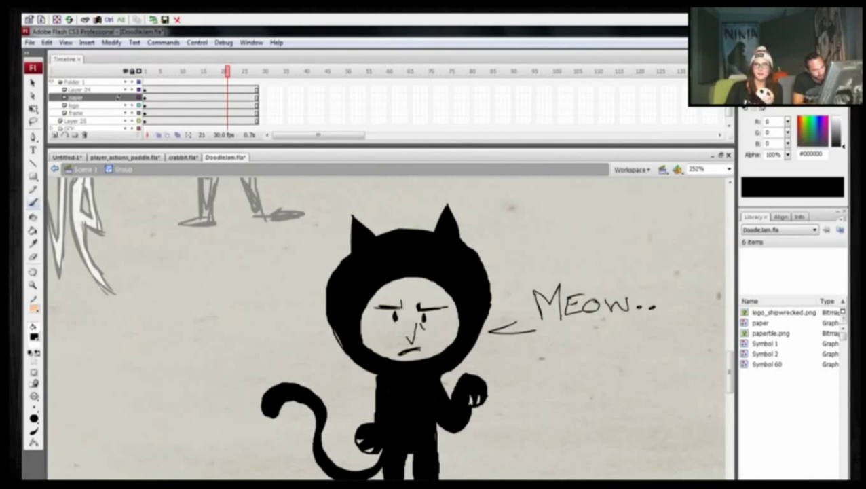
Step: Add a third dot after "MEOW.." and draw a speech bubble outline around the lettering, joined to the speech pointer
{"action": "left_click", "coordinate": [664, 306]}
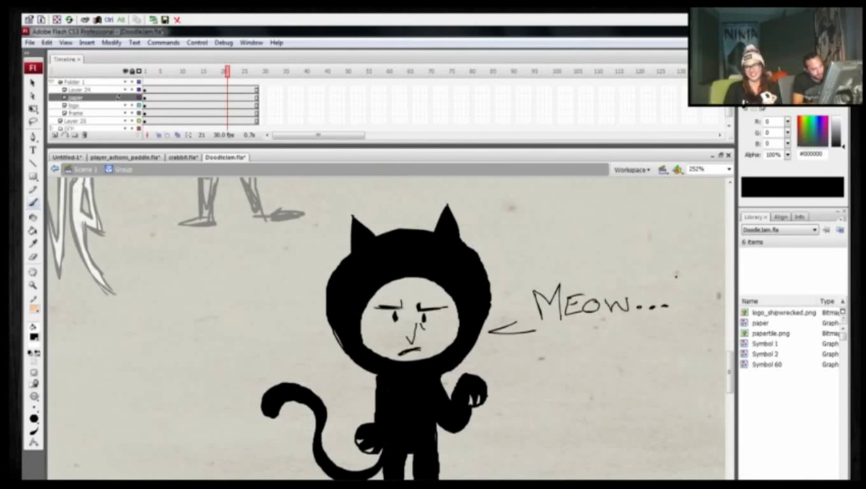
{"action": "left_click_drag", "start_coordinate": [676, 275], "coordinate": [517, 332]}
{"action": "left_click_drag", "start_coordinate": [679, 277], "coordinate": [538, 333]}
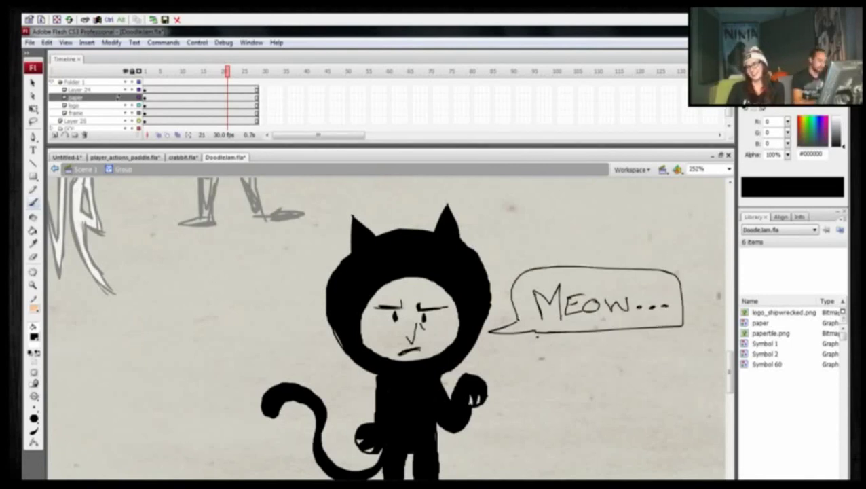
Step: Leave the cat group, enlarge the cat character with its speech bubble, shift it lower on the paper, and save the file
{"action": "key", "text": "ctrl+minus"}
{"action": "key", "text": "v"}
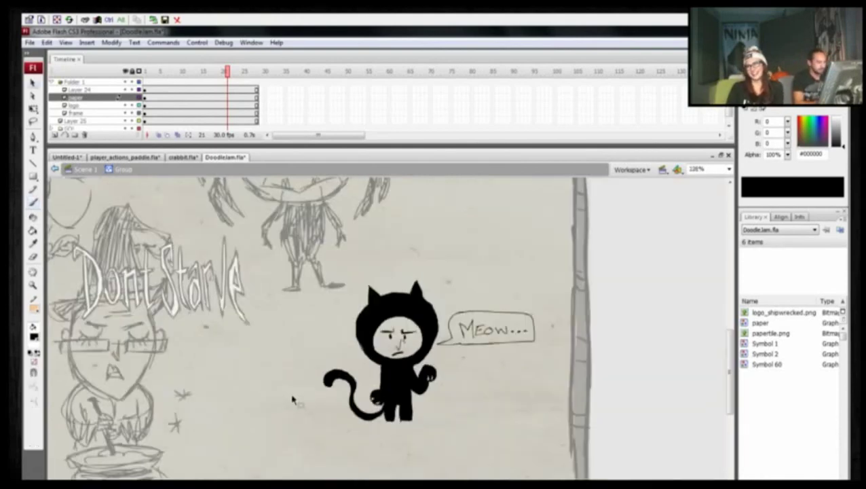
{"action": "double_click", "coordinate": [292, 399]}
{"action": "key", "text": "ctrl+minus"}
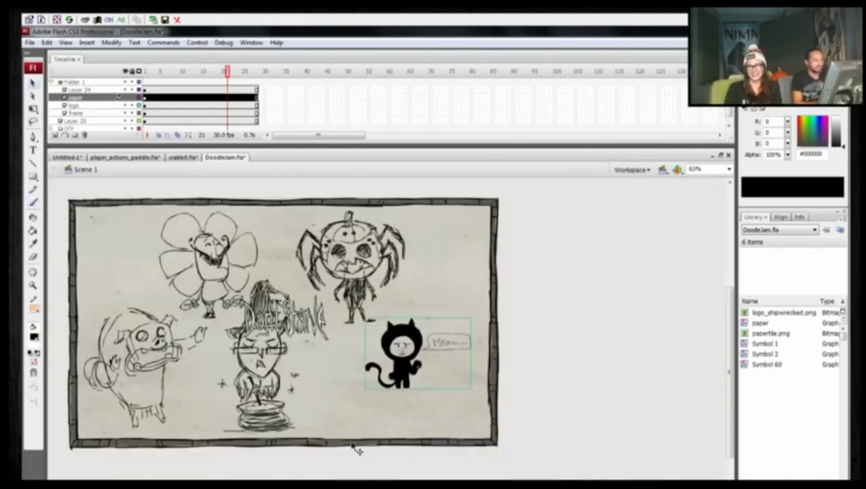
{"action": "key", "text": "q"}
{"action": "left_click_drag", "start_coordinate": [357, 333], "coordinate": [327, 313]}
{"action": "left_click_drag", "start_coordinate": [365, 372], "coordinate": [375, 390]}
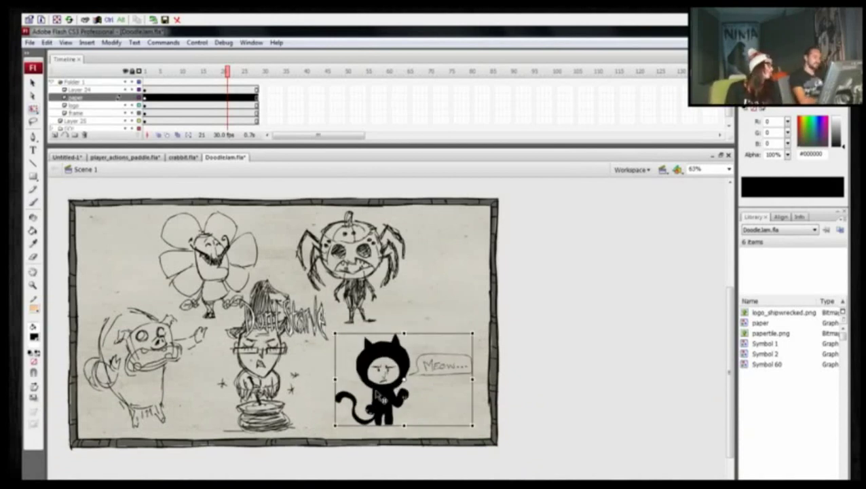
{"action": "key", "text": "Escape"}
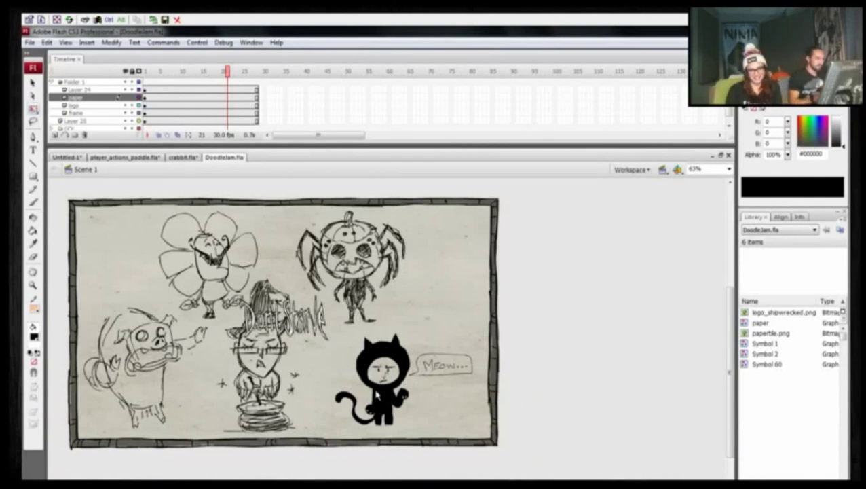
{"action": "left_click", "coordinate": [378, 262]}
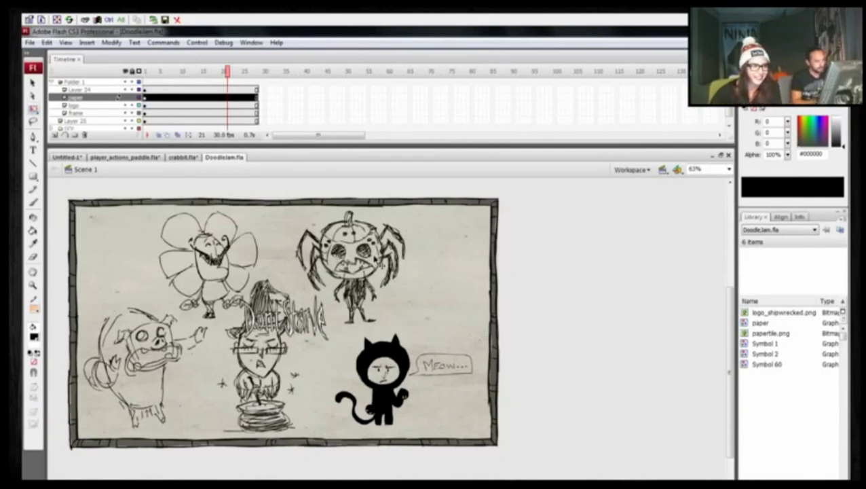
{"action": "key", "text": "ctrl+z"}
{"action": "key", "text": "ctrl+z"}
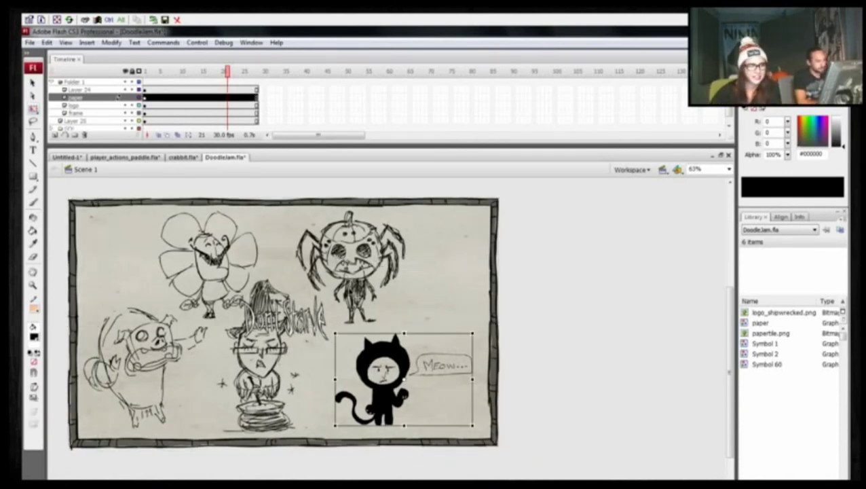
{"action": "key", "text": "ctrl+z"}
{"action": "key", "text": "ctrl+z"}
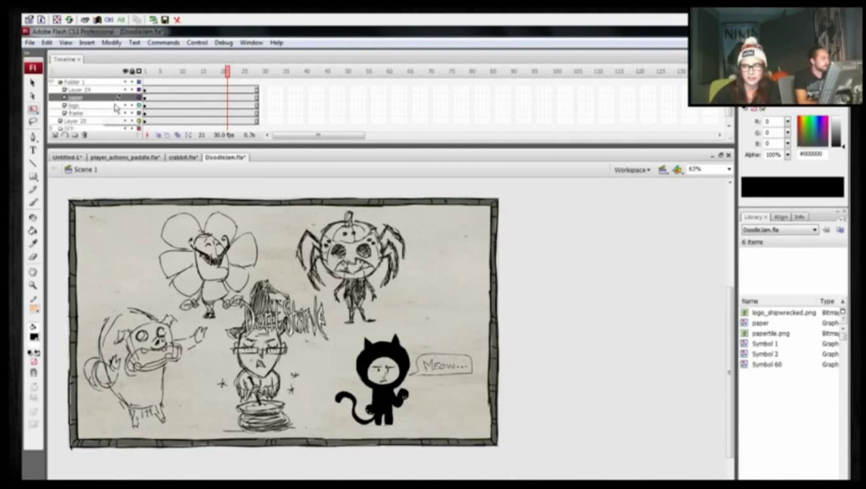
Step: Move the timeline out of the way and enlarge the view so the framed paper fills the workspace
{"action": "key", "text": "ctrl+2"}
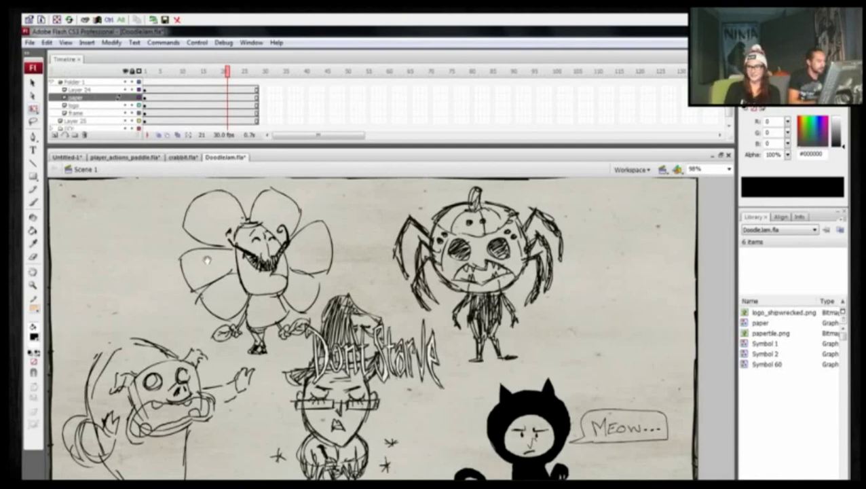
{"action": "mouse_move", "coordinate": [63, 62]}
{"action": "left_mouse_down"}
{"action": "mouse_move", "coordinate": [69, 158]}
{"action": "mouse_move", "coordinate": [87, 201]}
{"action": "mouse_move", "coordinate": [81, 329]}
{"action": "mouse_move", "coordinate": [119, 223]}
{"action": "mouse_move", "coordinate": [117, 416]}
{"action": "mouse_move", "coordinate": [120, 454]}
{"action": "mouse_move", "coordinate": [134, 461]}
{"action": "left_mouse_up"}
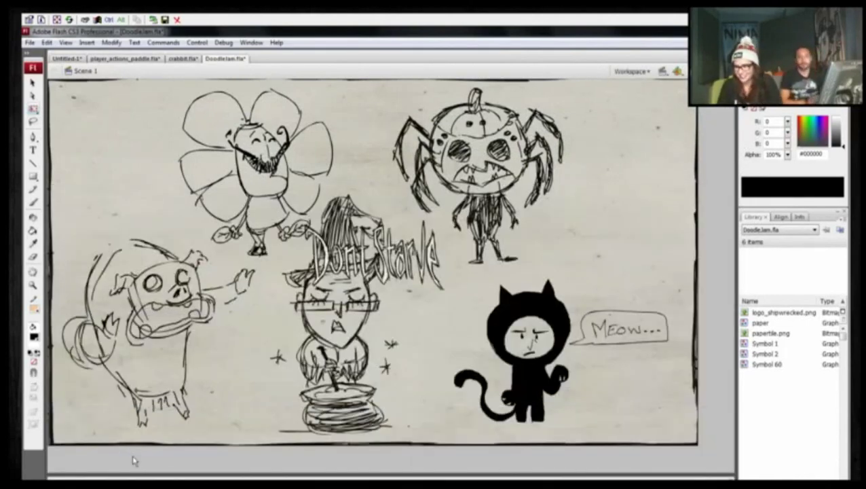
{"action": "key", "text": "ctrl+2"}
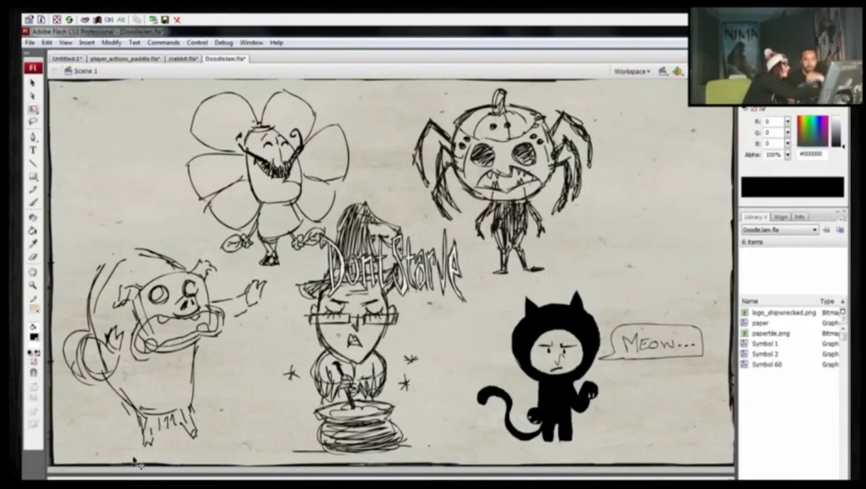
Step: Try to select and move the witch-hatted cook drawing that overlaps the Don't Starve logo
{"action": "double_click", "coordinate": [361, 420]}
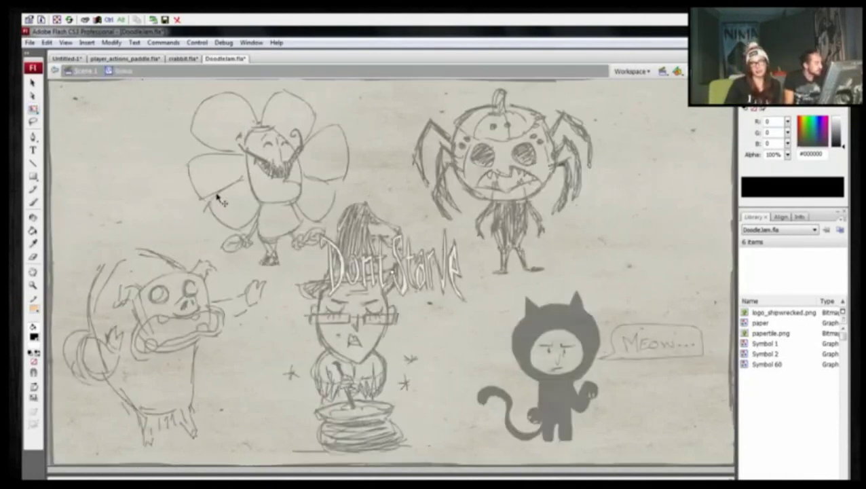
{"action": "left_click", "coordinate": [82, 70]}
{"action": "left_click_drag", "start_coordinate": [359, 310], "coordinate": [388, 258]}
{"action": "key", "text": "ctrl+z"}
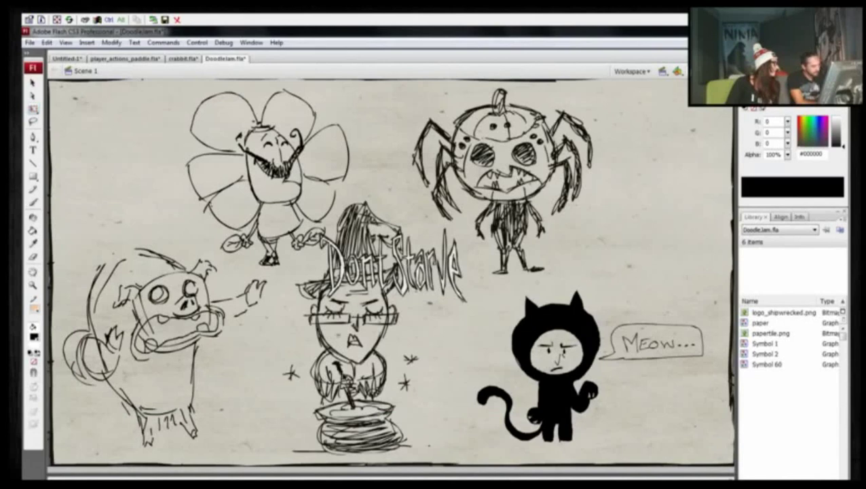
{"action": "left_click", "coordinate": [340, 377]}
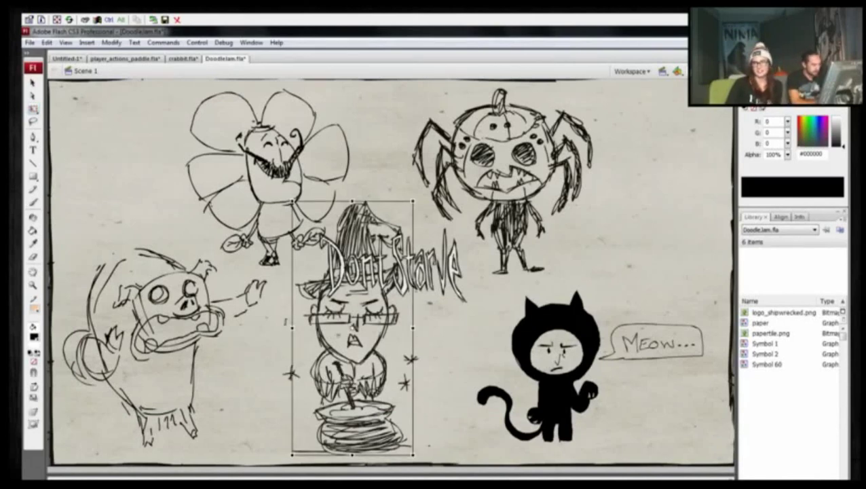
{"action": "key", "text": "l"}
{"action": "left_click", "coordinate": [285, 275]}
{"action": "mouse_move", "coordinate": [346, 196]}
{"action": "left_mouse_down"}
{"action": "mouse_move", "coordinate": [431, 306]}
{"action": "mouse_move", "coordinate": [342, 461]}
{"action": "mouse_move", "coordinate": [275, 322]}
{"action": "left_mouse_up"}
{"action": "key", "text": "v"}
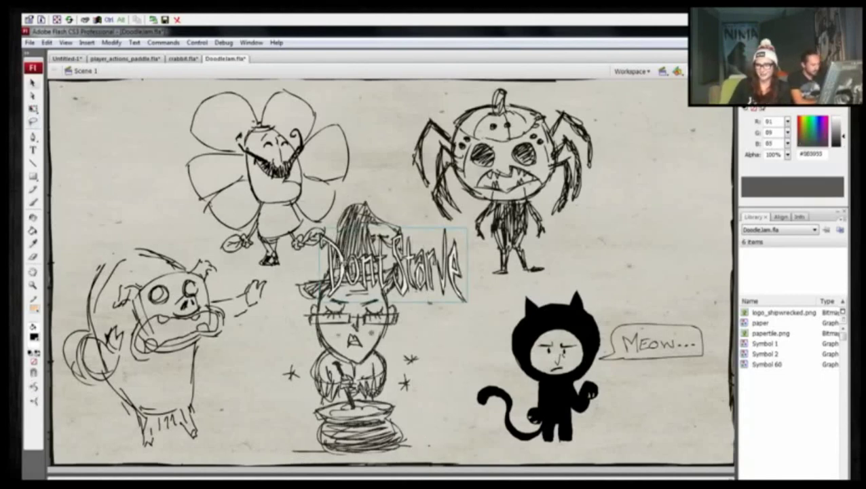
{"action": "left_click", "coordinate": [344, 263]}
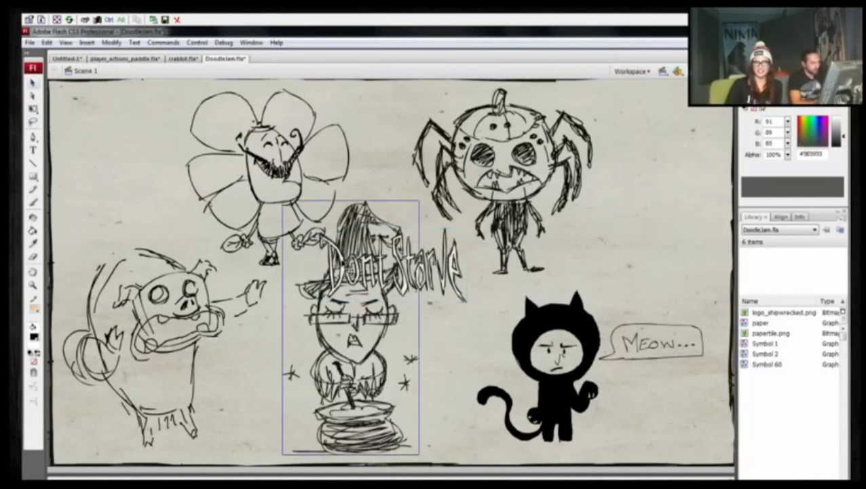
{"action": "mouse_move", "coordinate": [329, 349]}
{"action": "left_mouse_down"}
{"action": "mouse_move", "coordinate": [412, 315]}
{"action": "mouse_move", "coordinate": [495, 295]}
{"action": "mouse_move", "coordinate": [317, 330]}
{"action": "left_mouse_up"}
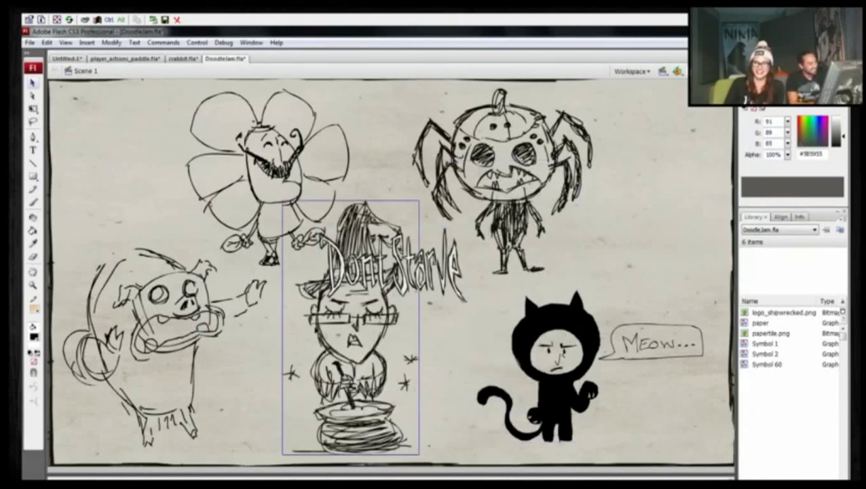
Step: Open the witch-hatted cook's group, lasso and delete its strokes, leave the group, and undo the deletion
{"action": "double_click", "coordinate": [321, 330]}
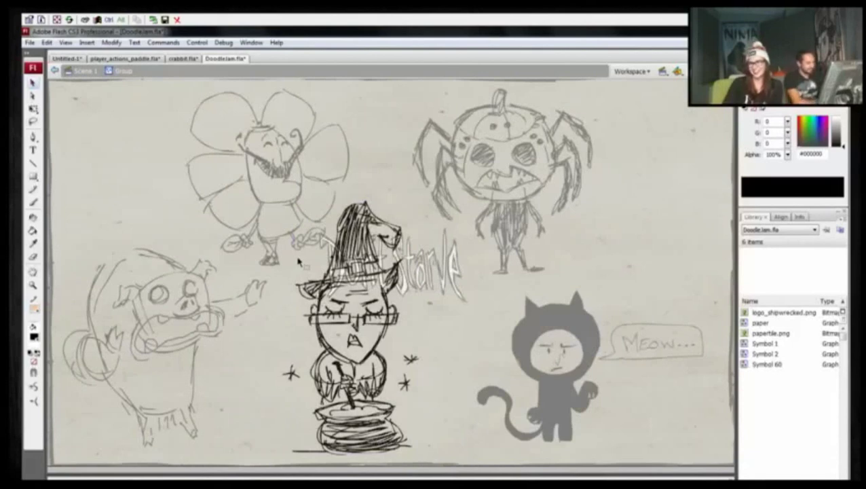
{"action": "key", "text": "l"}
{"action": "mouse_move", "coordinate": [464, 295]}
{"action": "left_mouse_down"}
{"action": "mouse_move", "coordinate": [438, 388]}
{"action": "mouse_move", "coordinate": [366, 458]}
{"action": "mouse_move", "coordinate": [246, 371]}
{"action": "mouse_move", "coordinate": [281, 207]}
{"action": "left_mouse_up"}
{"action": "key", "text": "Delete"}
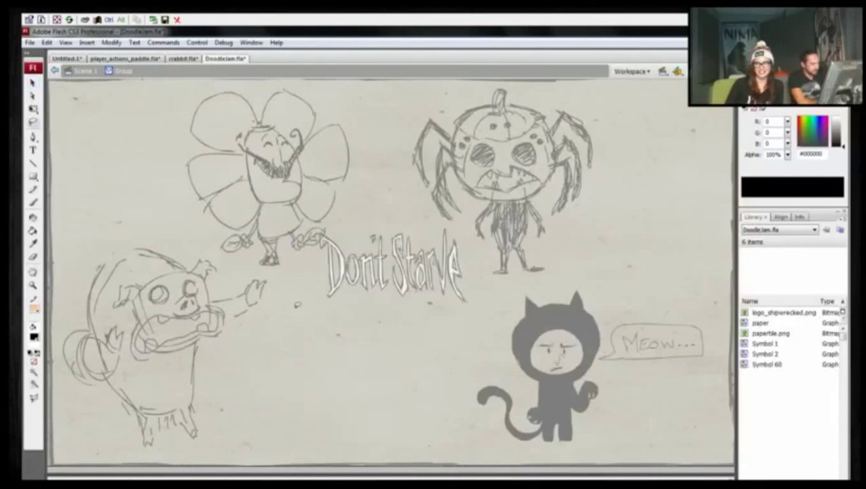
{"action": "key", "text": "v"}
{"action": "double_click", "coordinate": [286, 327]}
{"action": "key", "text": "ctrl+z"}
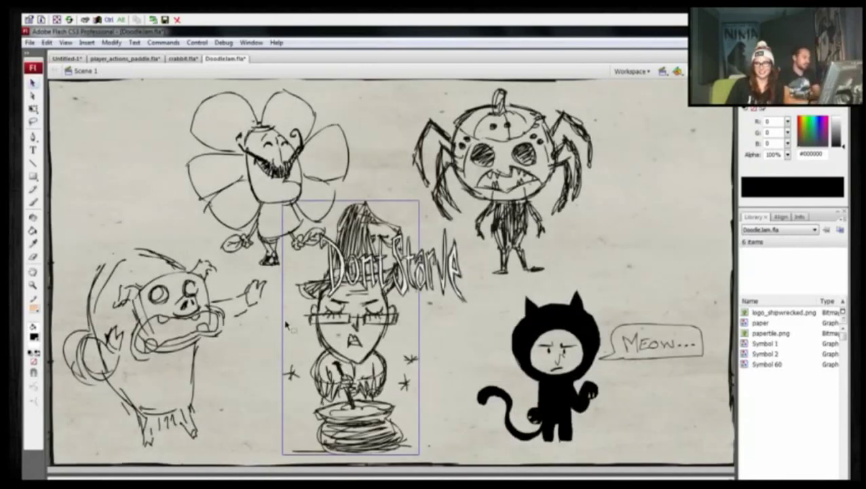
Step: Move the witch-hatted cook drawing away from the logo to the paper's upper right, beside the pumpkin spider
{"action": "key", "text": "shift+Right"}
{"action": "key", "text": "shift+Right"}
{"action": "key", "text": "shift+Right"}
{"action": "key", "text": "shift+Right"}
{"action": "key", "text": "shift+Right"}
{"action": "key", "text": "shift+Right"}
{"action": "key", "text": "shift+Right"}
{"action": "key", "text": "shift+Right"}
{"action": "key", "text": "shift+Right"}
{"action": "key", "text": "shift+Right"}
{"action": "key", "text": "shift+Right"}
{"action": "key", "text": "shift+Right"}
{"action": "key", "text": "shift+Right"}
{"action": "key", "text": "shift+Right"}
{"action": "key", "text": "shift+Right"}
{"action": "key", "text": "shift+Right"}
{"action": "key", "text": "shift+Right"}
{"action": "key", "text": "shift+Right"}
{"action": "key", "text": "shift+Right"}
{"action": "key", "text": "shift+Right"}
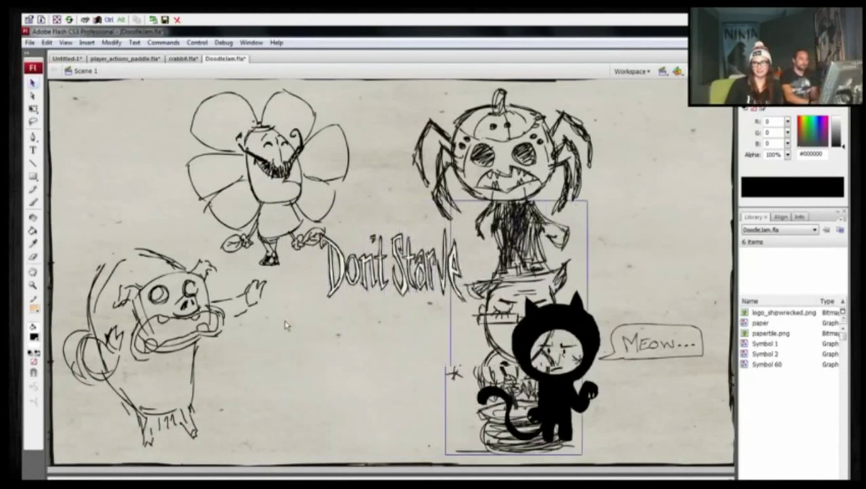
{"action": "key", "text": "shift+Right"}
{"action": "key", "text": "shift+Right"}
{"action": "key", "text": "shift+Right"}
{"action": "key", "text": "shift+Right"}
{"action": "key", "text": "shift+Right"}
{"action": "key", "text": "shift+Right"}
{"action": "key", "text": "shift+Right"}
{"action": "key", "text": "shift+Right"}
{"action": "key", "text": "shift+Right"}
{"action": "key", "text": "shift+Right"}
{"action": "key", "text": "shift+Right"}
{"action": "key", "text": "shift+Right"}
{"action": "key", "text": "shift+Right"}
{"action": "key", "text": "shift+Right"}
{"action": "key", "text": "shift+Right"}
{"action": "key", "text": "shift+Right"}
{"action": "key", "text": "shift+Right"}
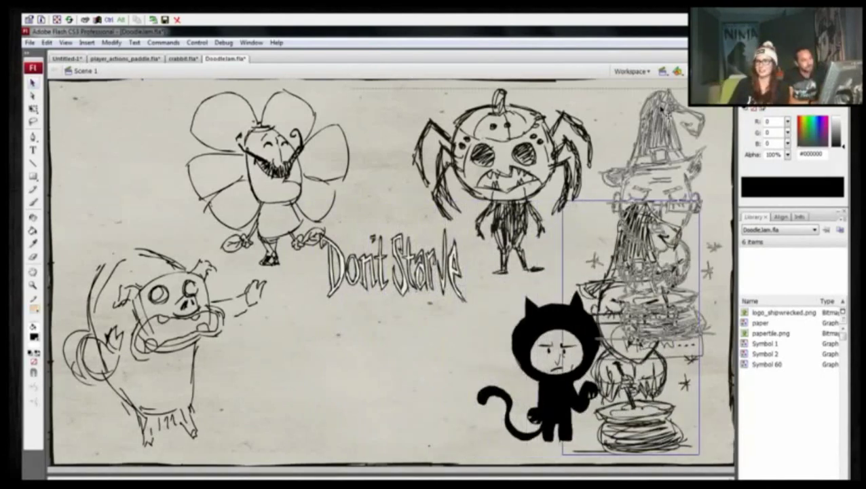
{"action": "key", "text": "Delete"}
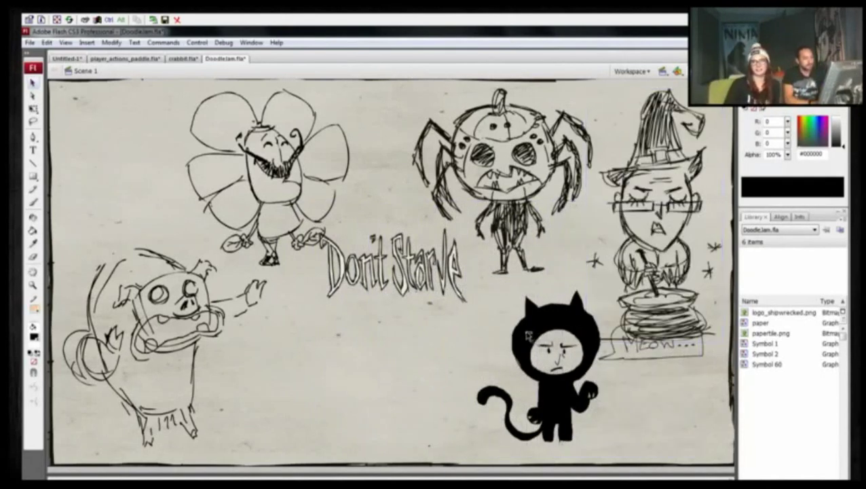
Step: Nudge the pig drawing slightly down and move the flower character left, clear of the Don't Starve logo
{"action": "left_click", "coordinate": [171, 264]}
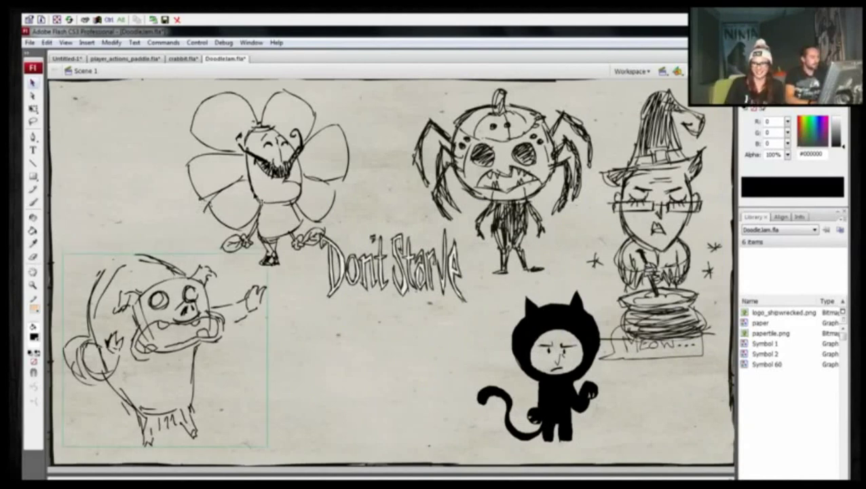
{"action": "mouse_move", "coordinate": [251, 190]}
{"action": "left_mouse_down"}
{"action": "mouse_move", "coordinate": [229, 184]}
{"action": "mouse_move", "coordinate": [222, 193]}
{"action": "left_mouse_up"}
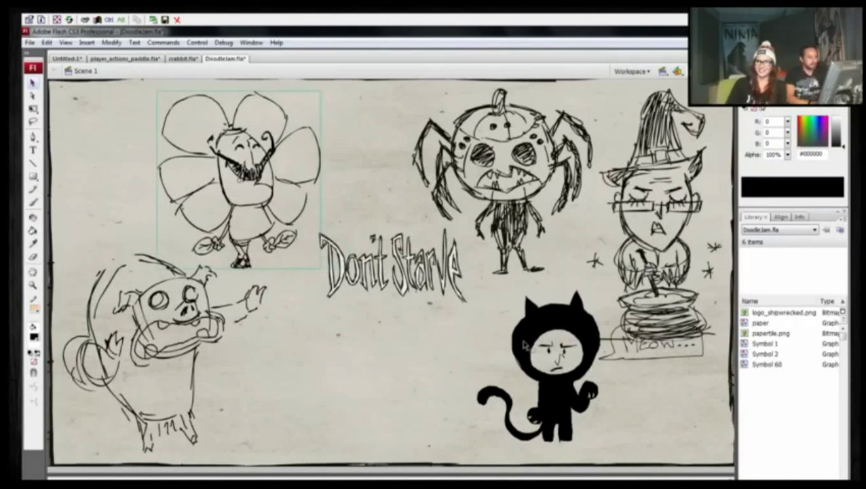
Step: Move the cat character and its speech bubble left to sit beneath the Don't Starve logo, and save the file
{"action": "left_click", "coordinate": [522, 340]}
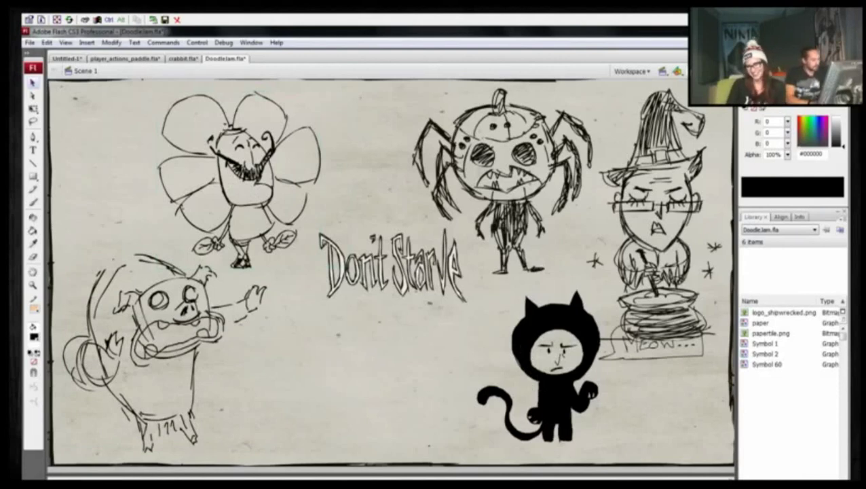
{"action": "left_click", "coordinate": [525, 353]}
{"action": "key", "text": "shift+Left"}
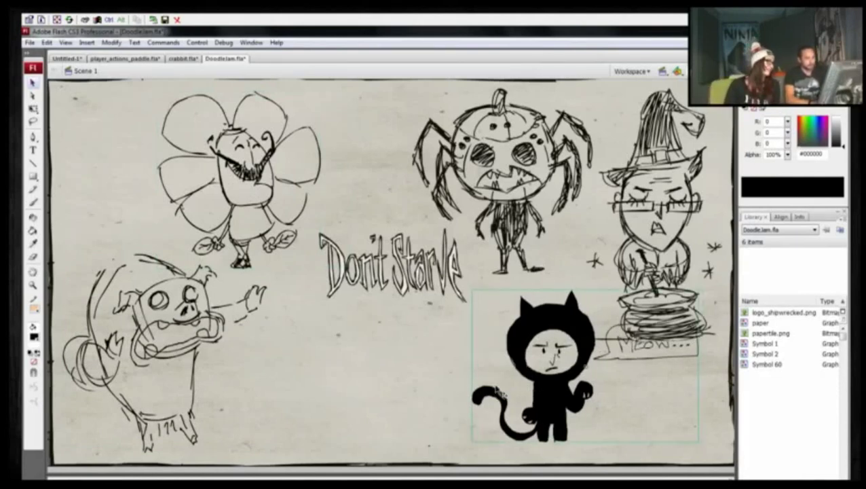
{"action": "key", "text": "shift+Left"}
{"action": "key", "text": "shift+Left"}
{"action": "key", "text": "shift+Left"}
{"action": "key", "text": "shift+Left"}
{"action": "key", "text": "shift+Left"}
{"action": "key", "text": "shift+Left"}
{"action": "key", "text": "shift+Left"}
{"action": "key", "text": "shift+Left"}
{"action": "key", "text": "shift+Left"}
{"action": "key", "text": "shift+Left"}
{"action": "key", "text": "shift+Left"}
{"action": "key", "text": "shift+Left"}
{"action": "key", "text": "shift+Left"}
{"action": "key", "text": "shift+Left"}
{"action": "key", "text": "shift+Left"}
{"action": "key", "text": "shift+Left"}
{"action": "key", "text": "shift+Left"}
{"action": "key", "text": "shift+Left"}
{"action": "key", "text": "shift+Left"}
{"action": "key", "text": "shift+Left"}
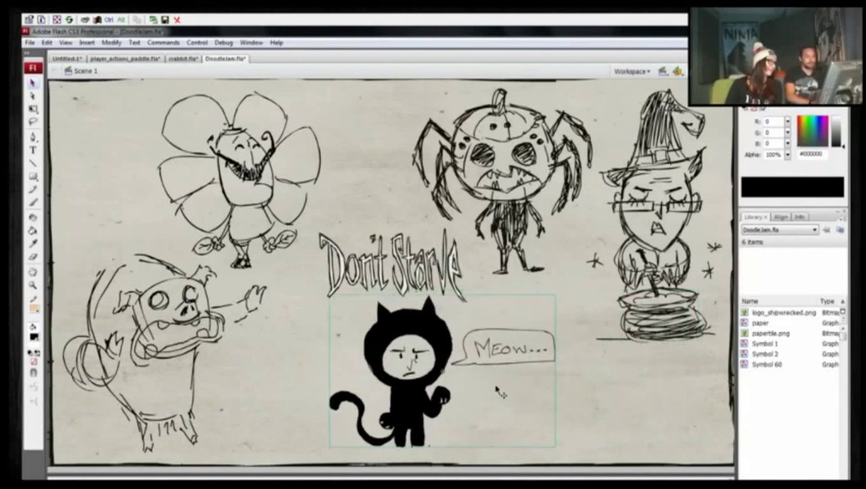
{"action": "left_click", "coordinate": [496, 390]}
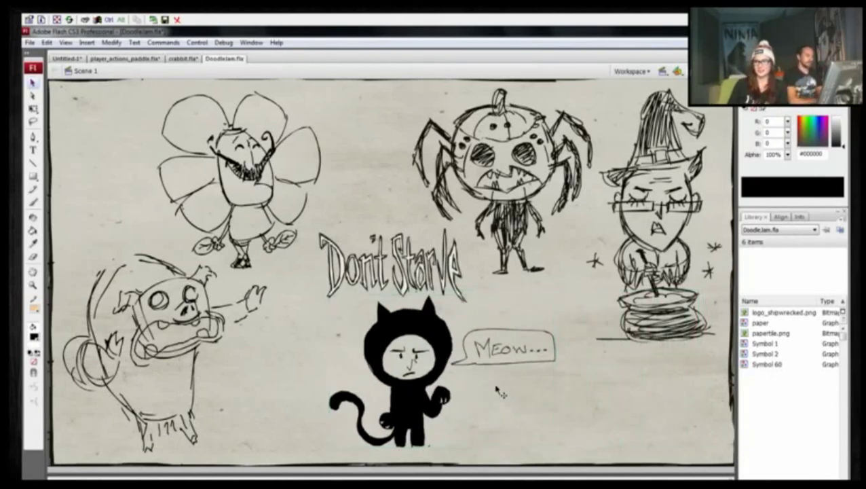